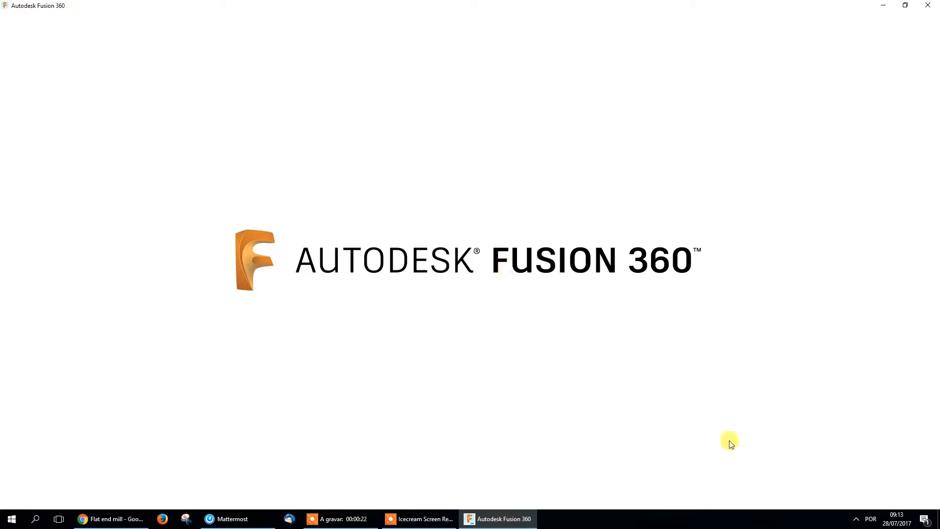
left_click(856, 519)
left_click(856, 520)
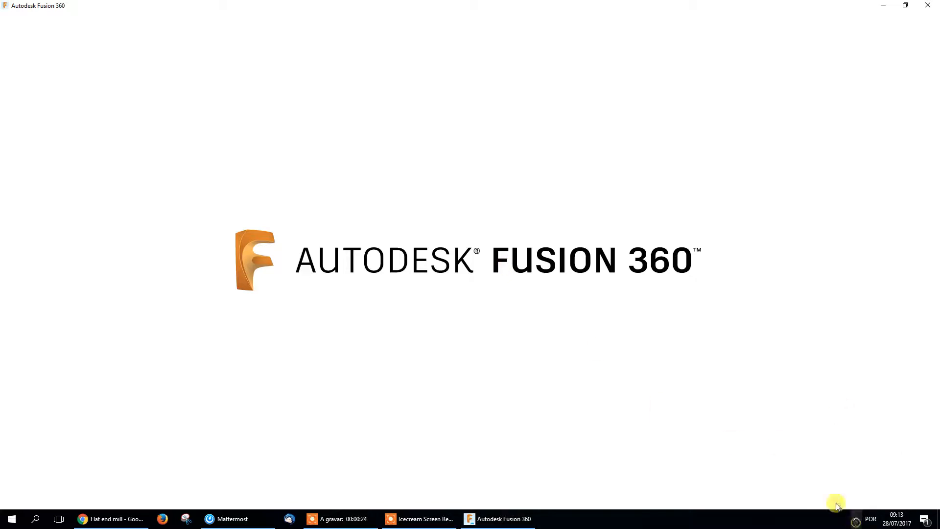
left_click(391, 518)
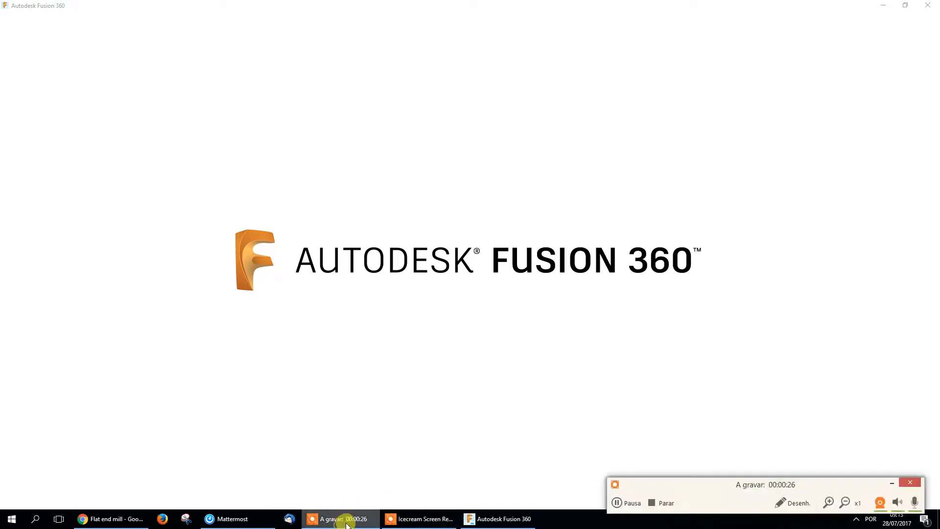
mouse_move(347, 523)
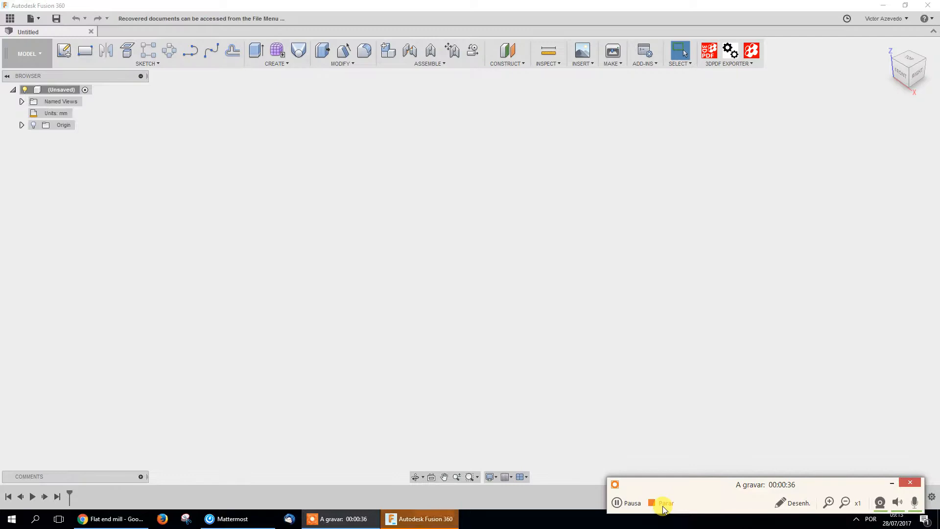
left_click(856, 520)
left_click(892, 483)
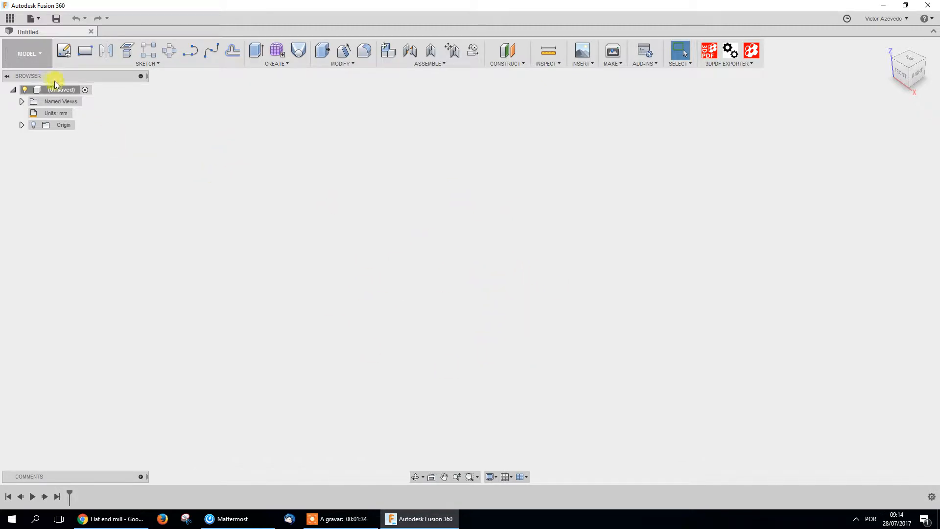
Show the data panel and browse the full list of projects, libraries and samples
left_click(11, 20)
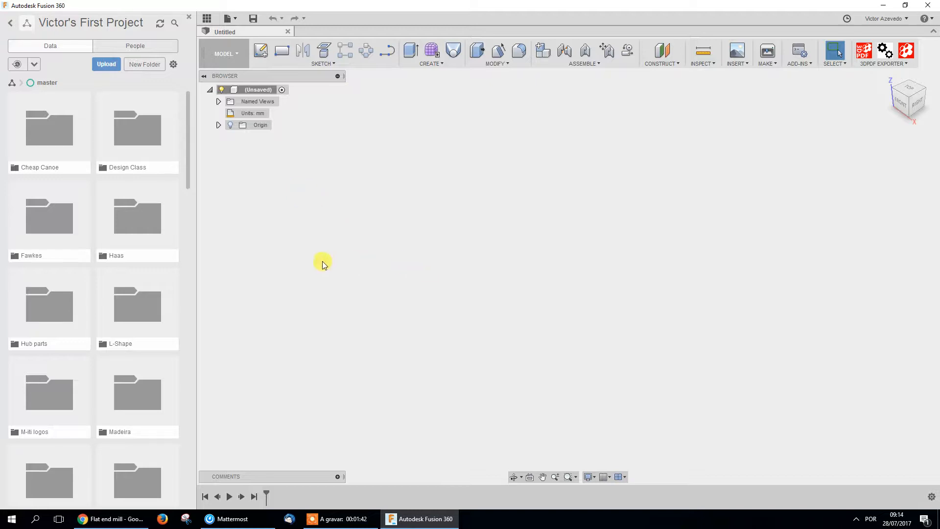
left_click(10, 22)
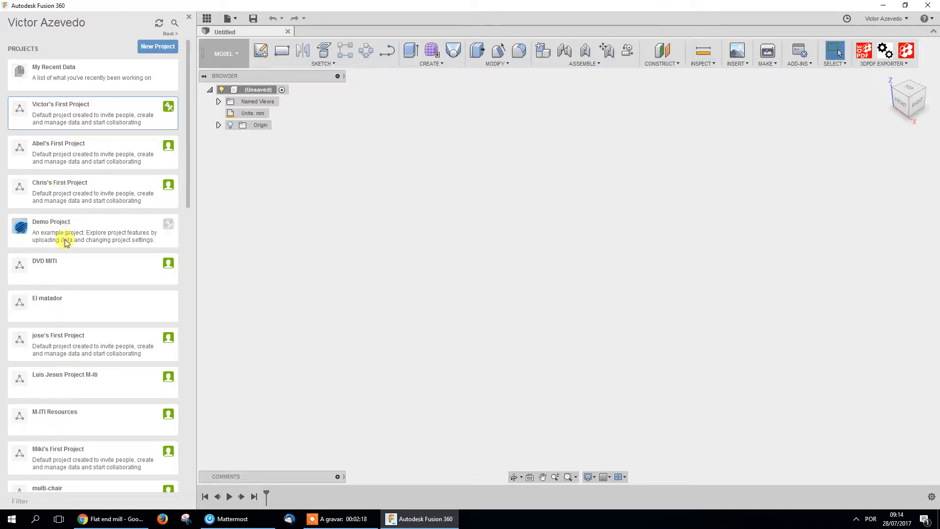
left_click(206, 18)
left_click(11, 21)
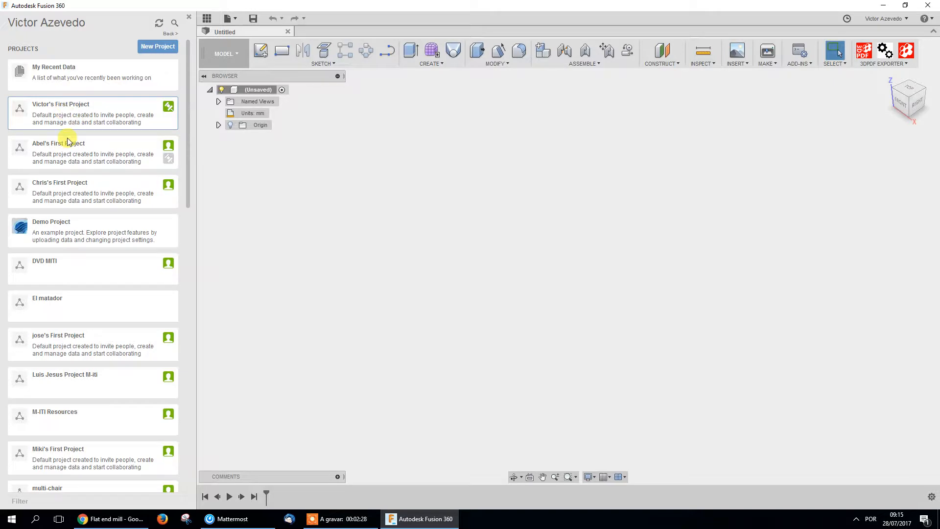
scroll(74, 147, "down", 15)
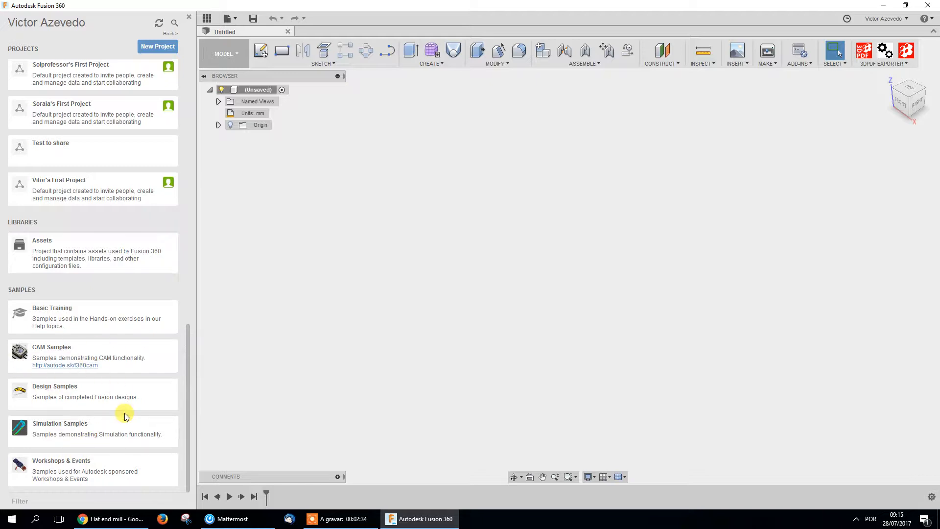
scroll(126, 365, "up", 15)
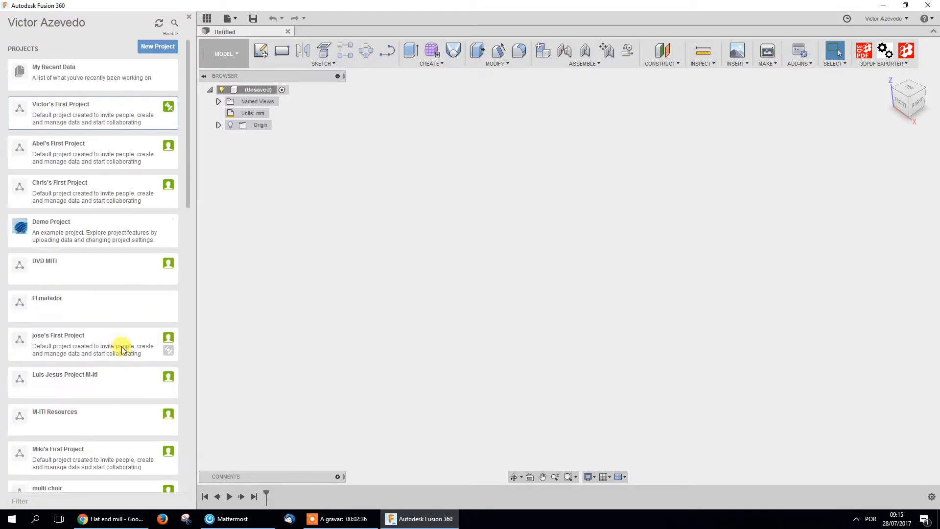
Open the account owner's default first project and look through its folders and designs
left_click(89, 115)
scroll(191, 240, "down", 8)
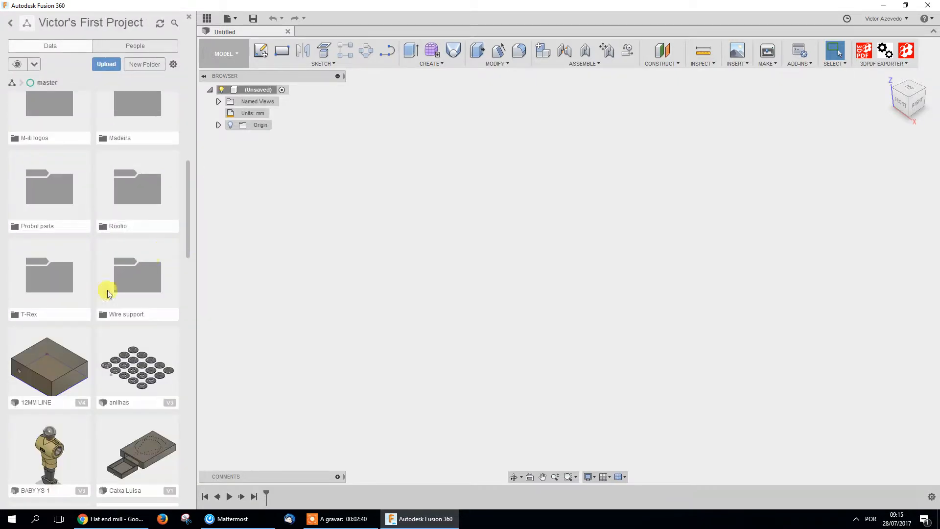
scroll(113, 289, "up", 5)
scroll(127, 304, "down", 8)
scroll(104, 310, "down", 18)
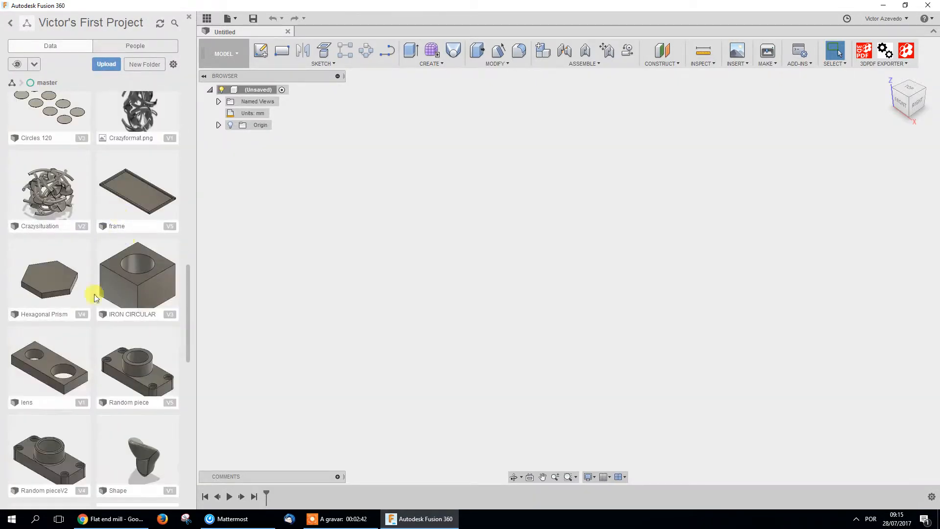
scroll(141, 383, "down", 3)
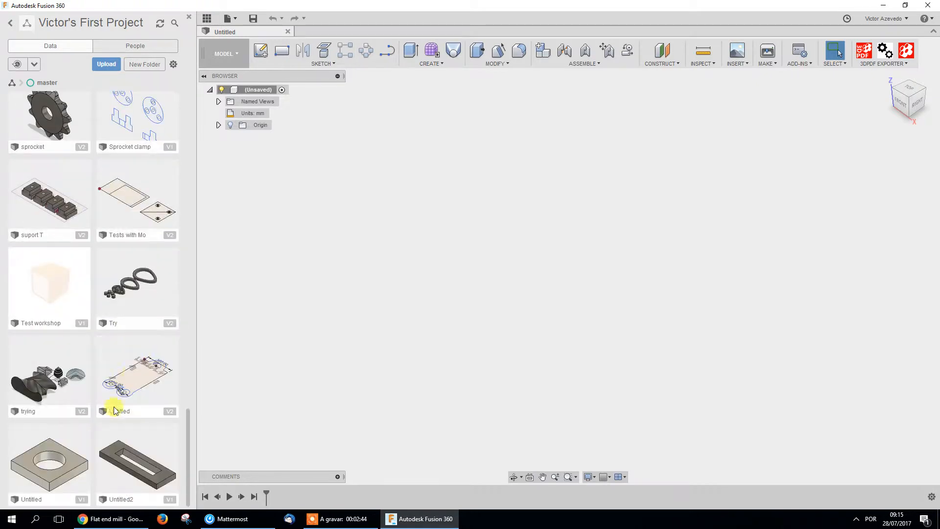
scroll(101, 389, "up", 20)
scroll(128, 337, "up", 10)
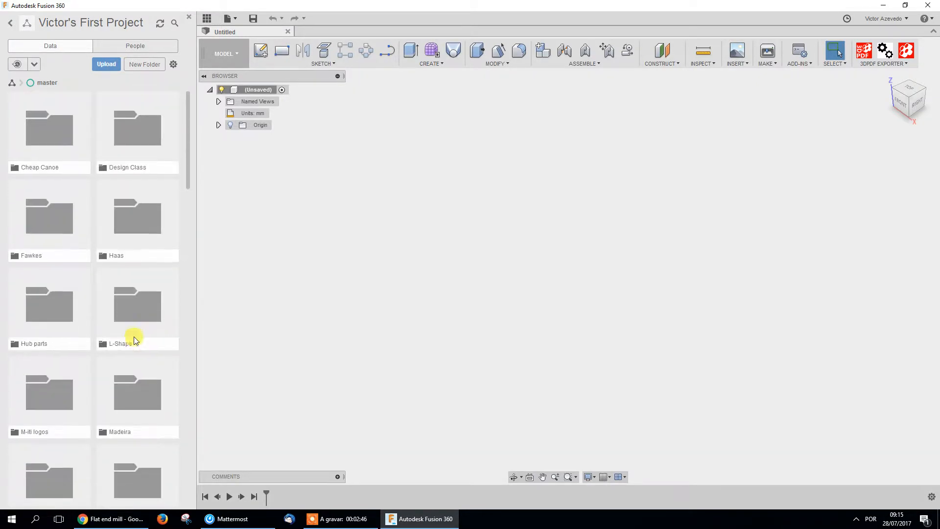
View the project's file upload options without uploading, and check its members and the email invitation field
left_click(107, 64)
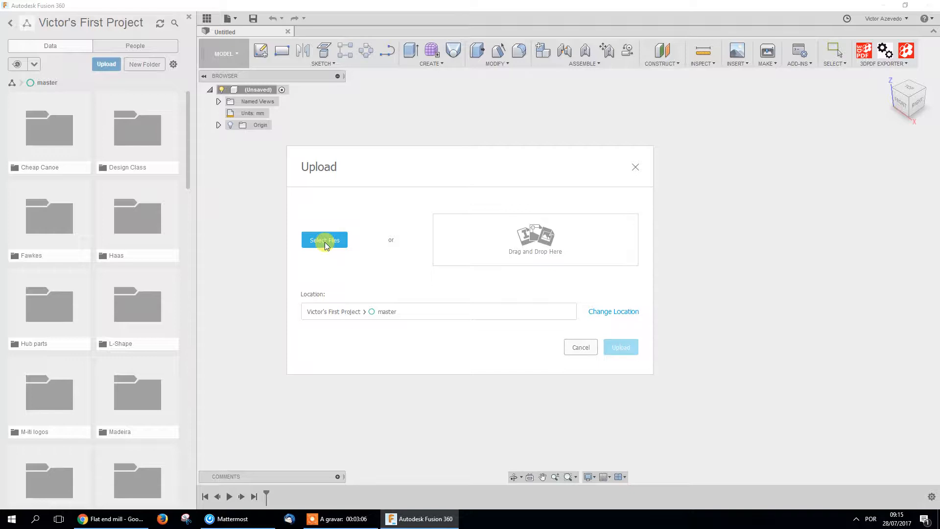
left_click(636, 168)
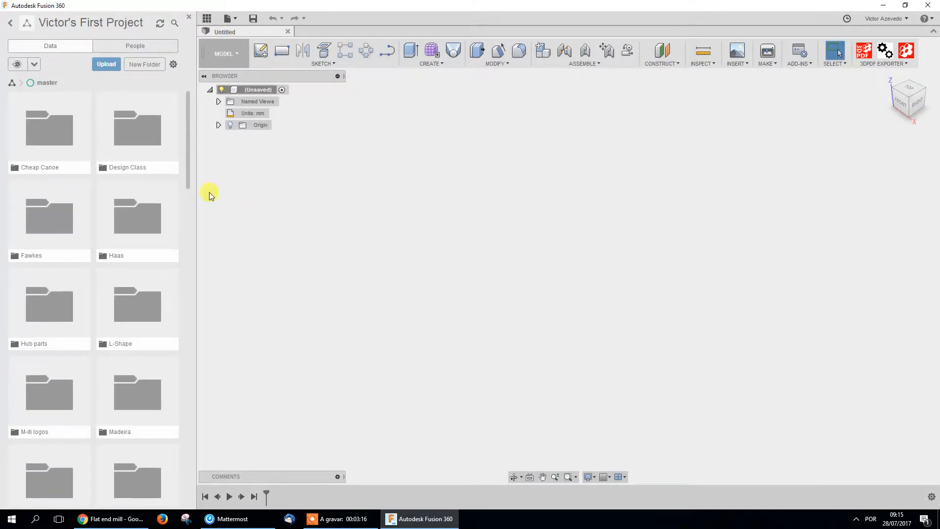
left_click(140, 48)
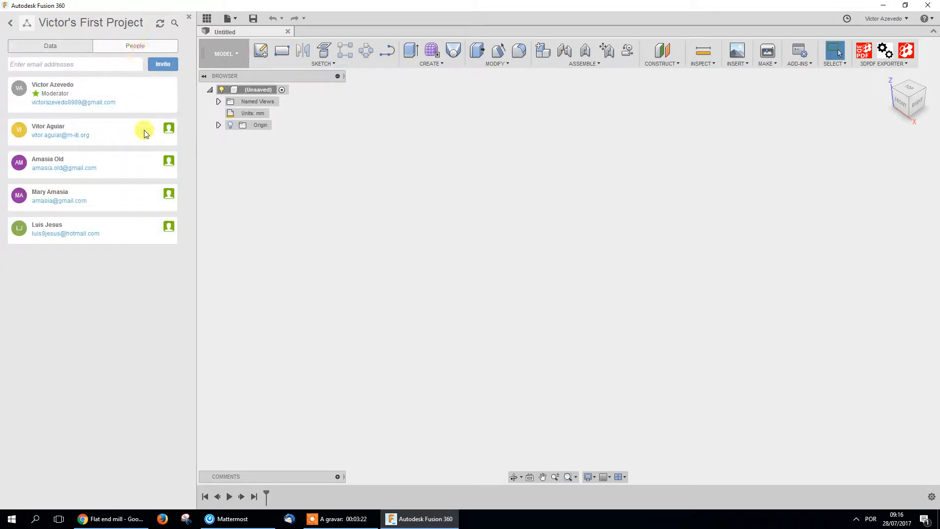
left_click(68, 64)
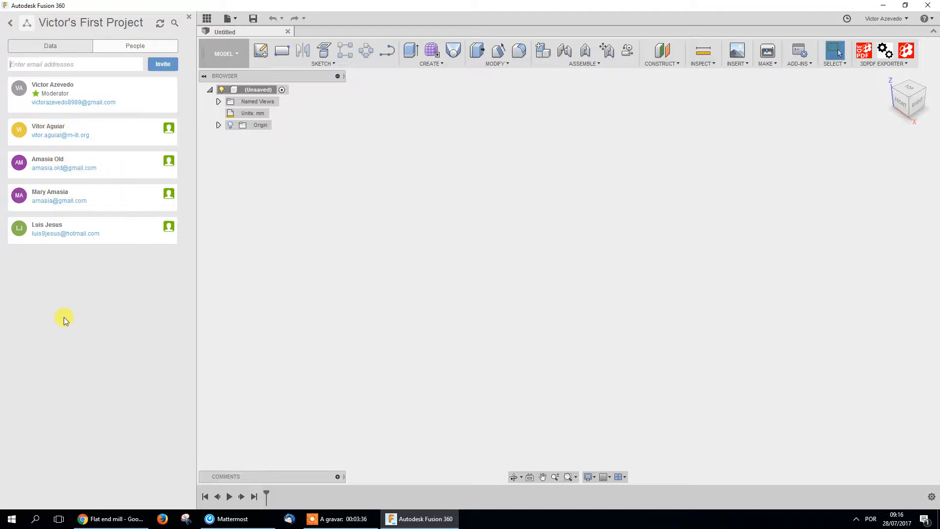
left_click(50, 46)
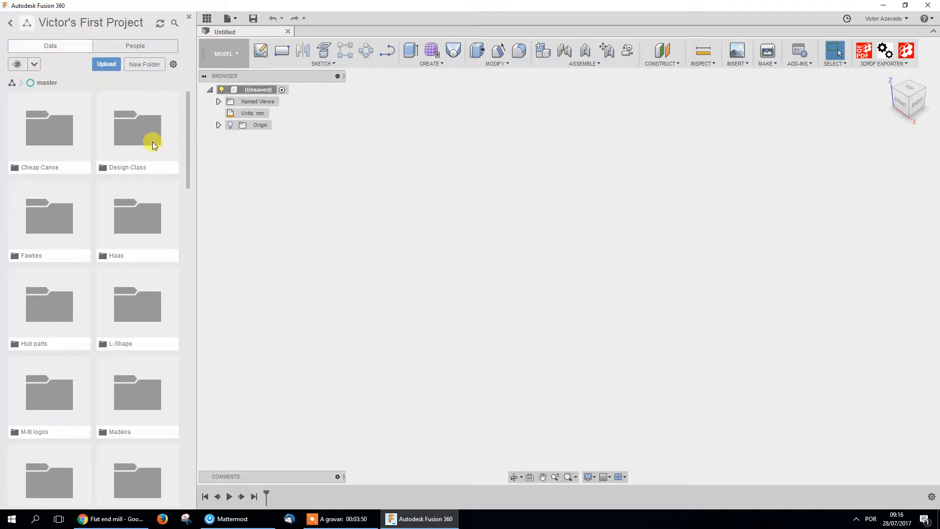
Look into the Design Class folder, return to the project list and reopen the account owner's default project
left_click(128, 140)
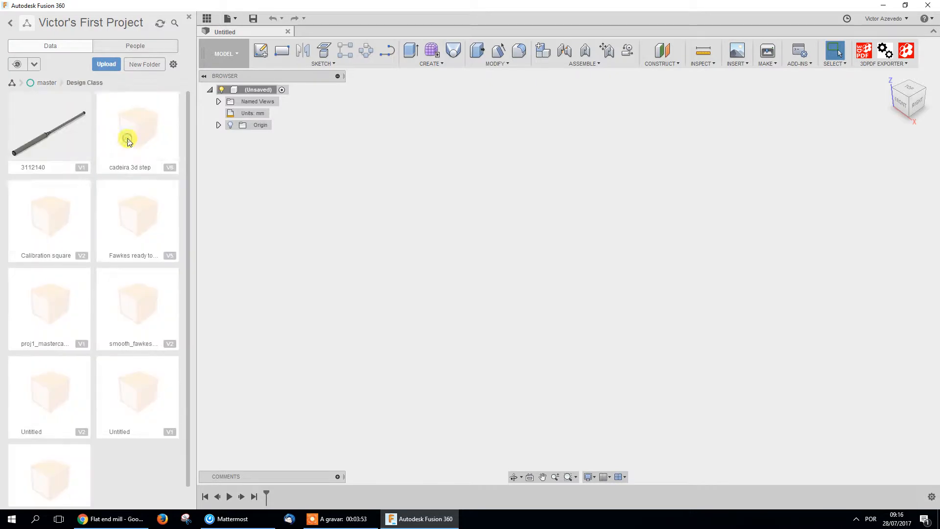
left_click(9, 24)
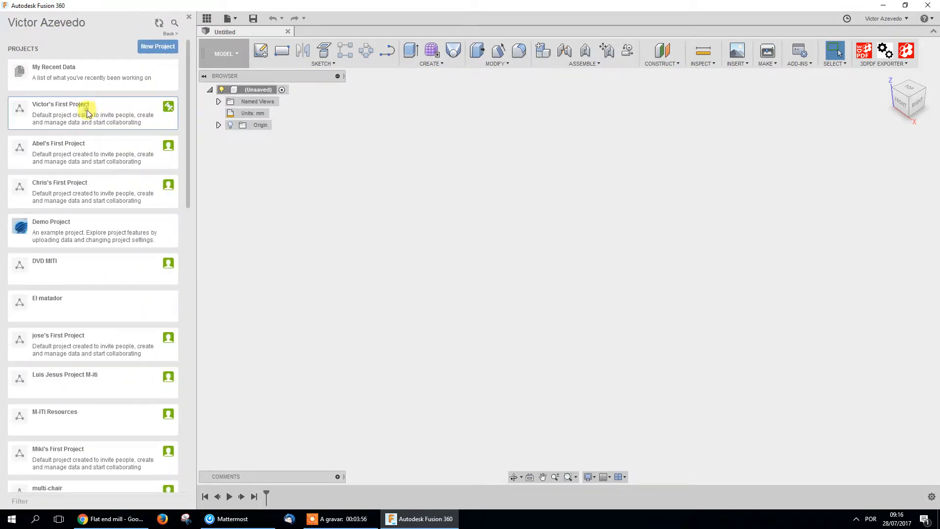
left_click(87, 114)
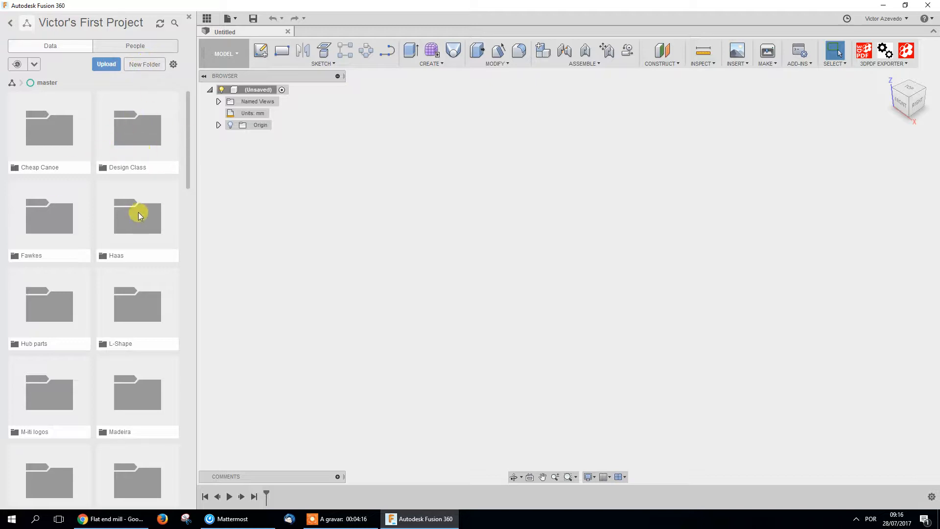
Examine the project's sorting and display settings and its branch and history options without changing anything
left_click(173, 66)
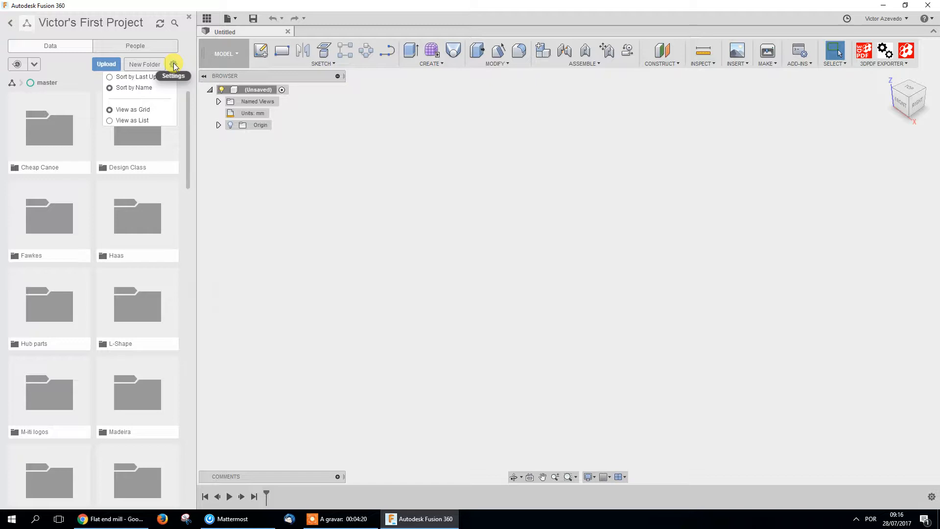
left_click(173, 63)
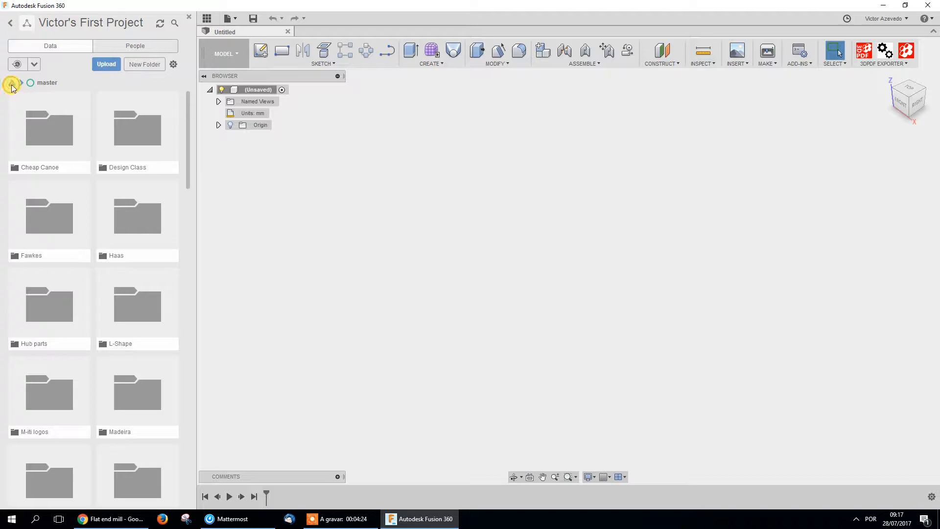
left_click(34, 64)
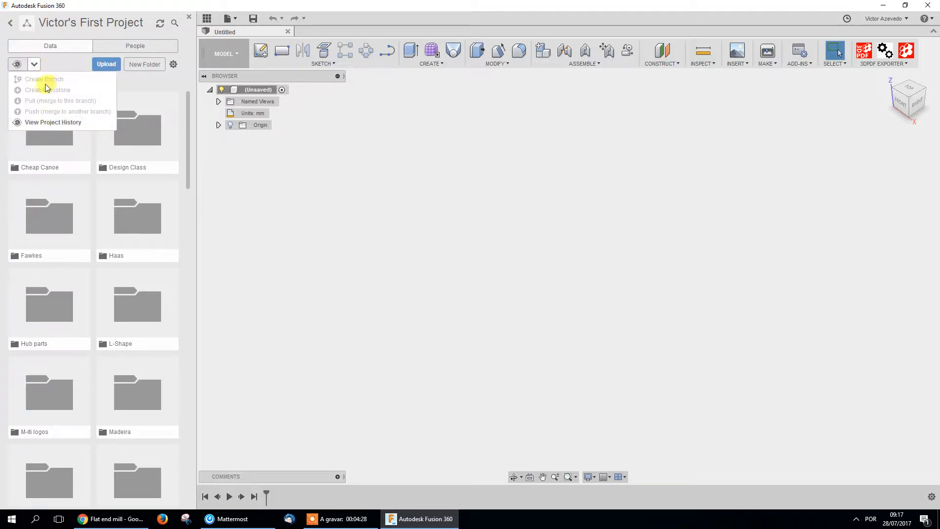
left_click(139, 85)
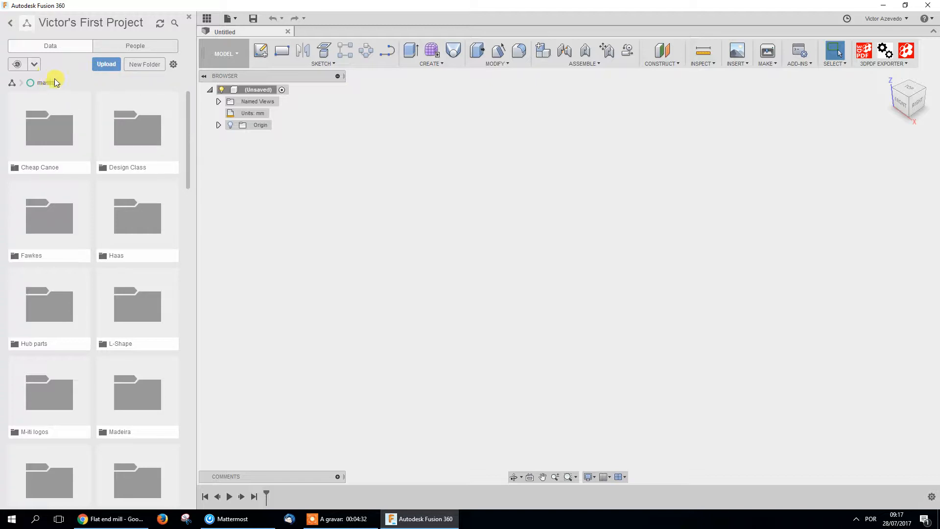
Open the Design Class folder and show all versions of the Fawkes ready to reduce design
scroll(153, 185, "down", 10)
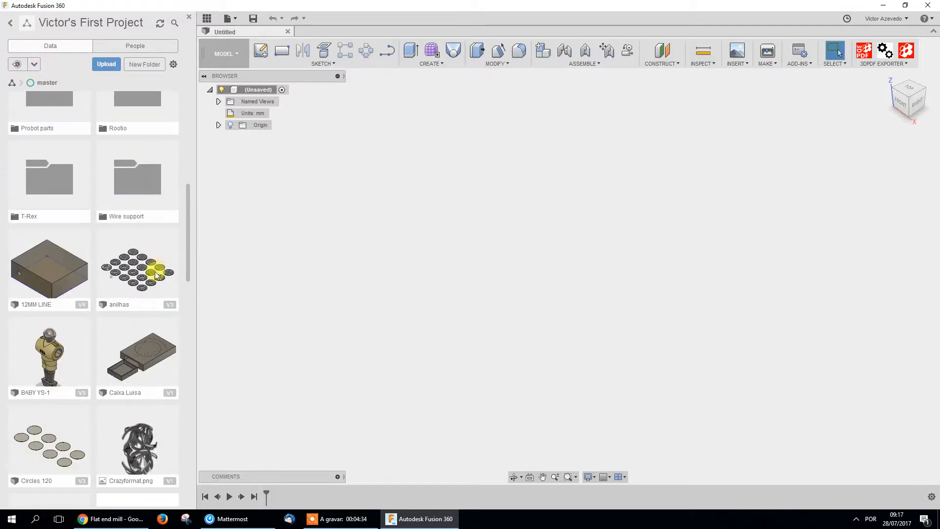
scroll(147, 240, "up", 10)
left_click(143, 139)
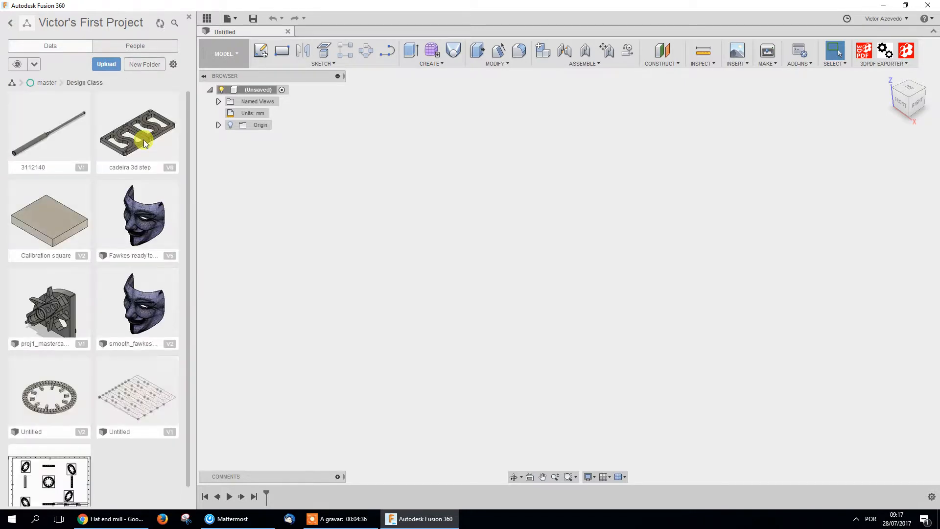
left_click(170, 257)
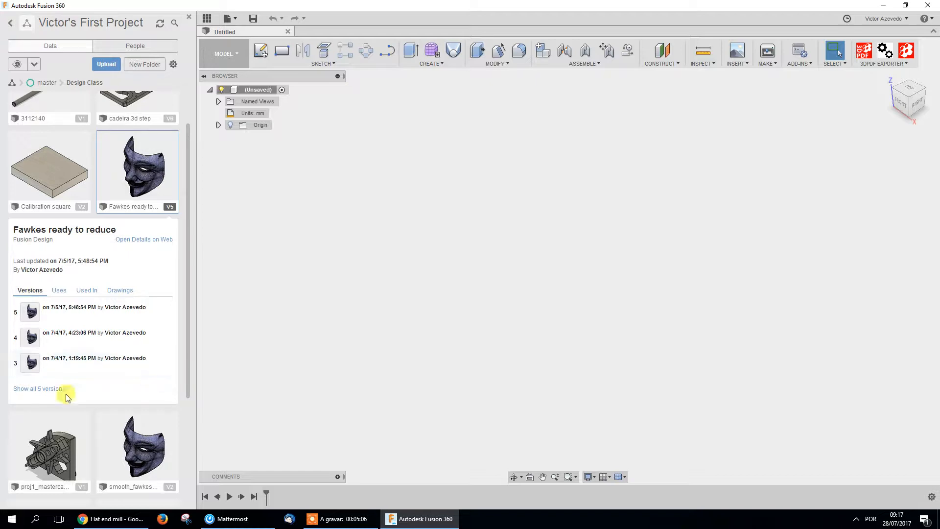
left_click(45, 389)
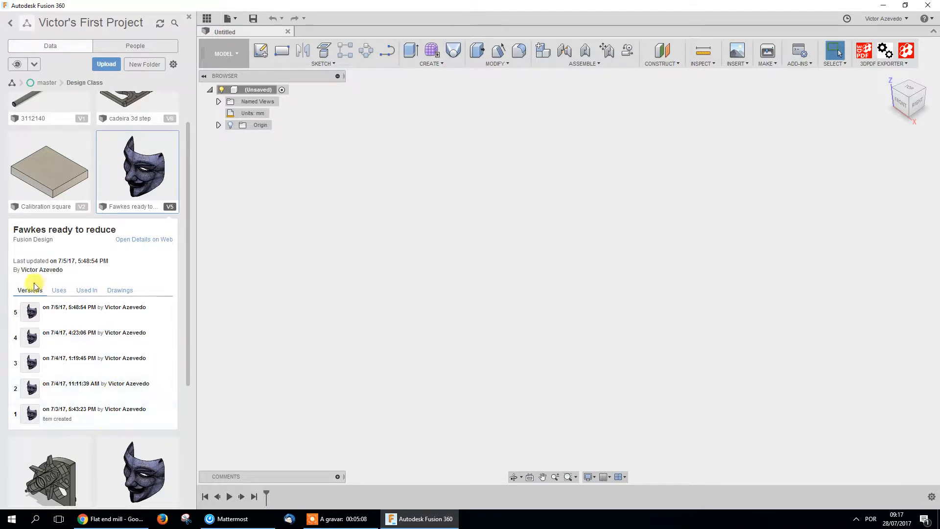
Review the uses, used-in, drawings and versions information of the Fawkes ready to reduce design, and close its details
left_click(58, 292)
left_click(87, 292)
left_click(119, 292)
left_click(25, 292)
left_click(168, 205)
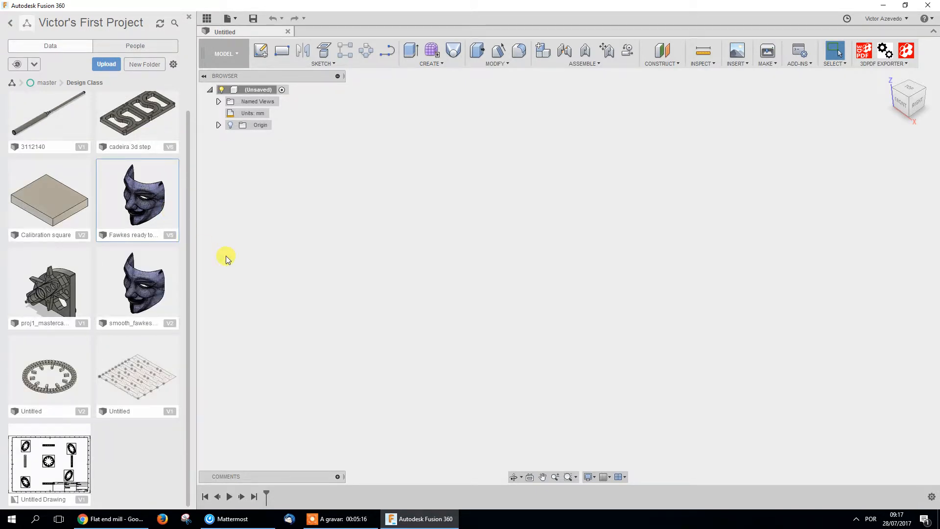
scroll(181, 343, "up", 1)
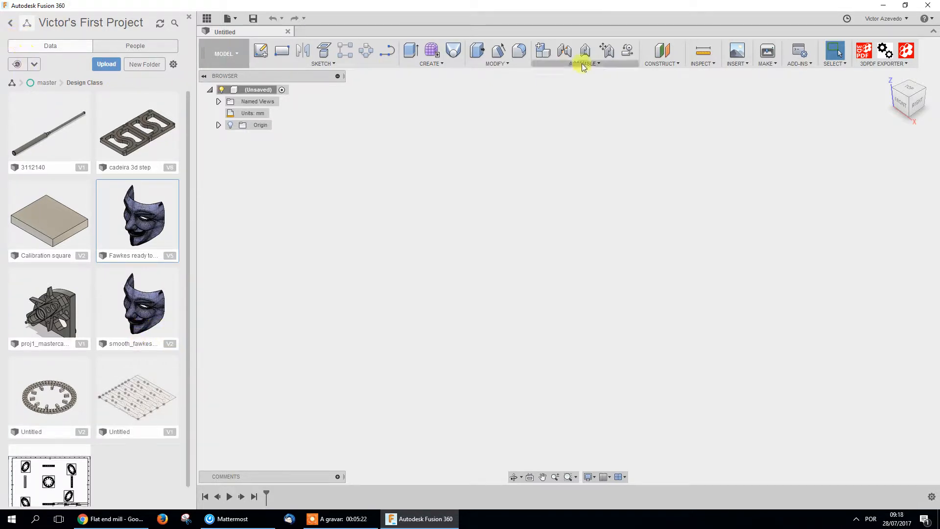
Check the user account options and the job status with its online working mode
left_click(886, 20)
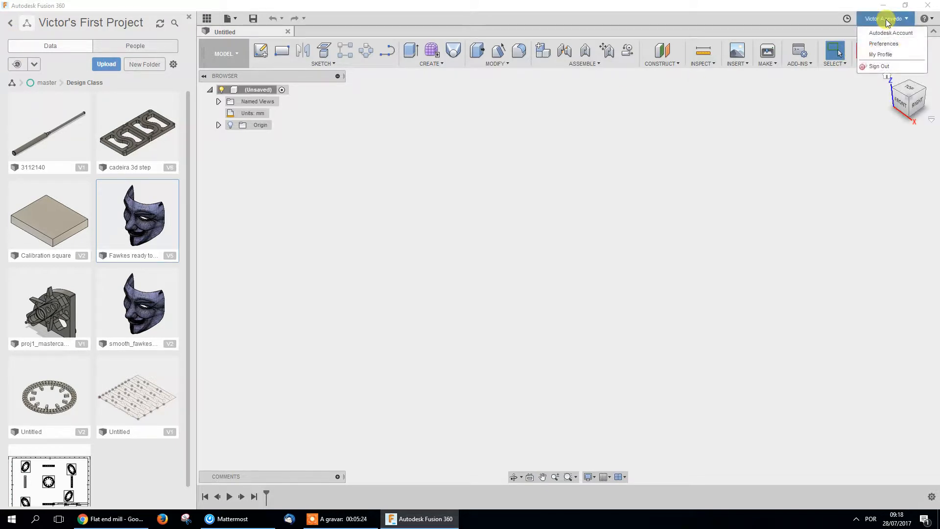
left_click(789, 21)
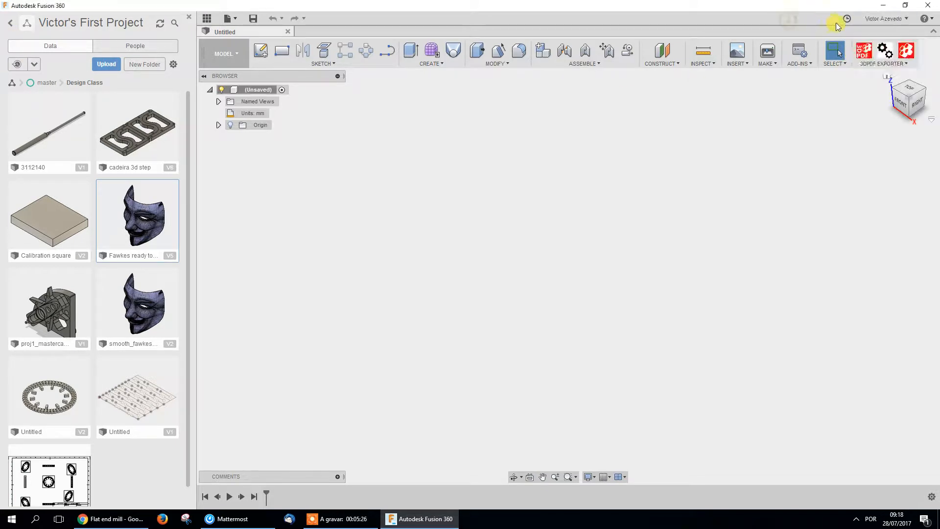
left_click(849, 18)
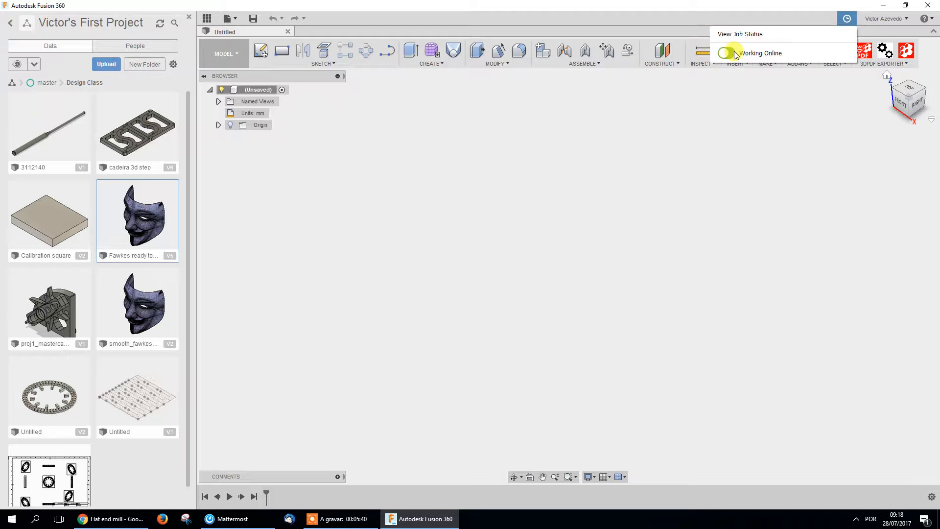
Open the account's Preferences and review the general graphics driver and default modeling orientation choices
left_click(902, 17)
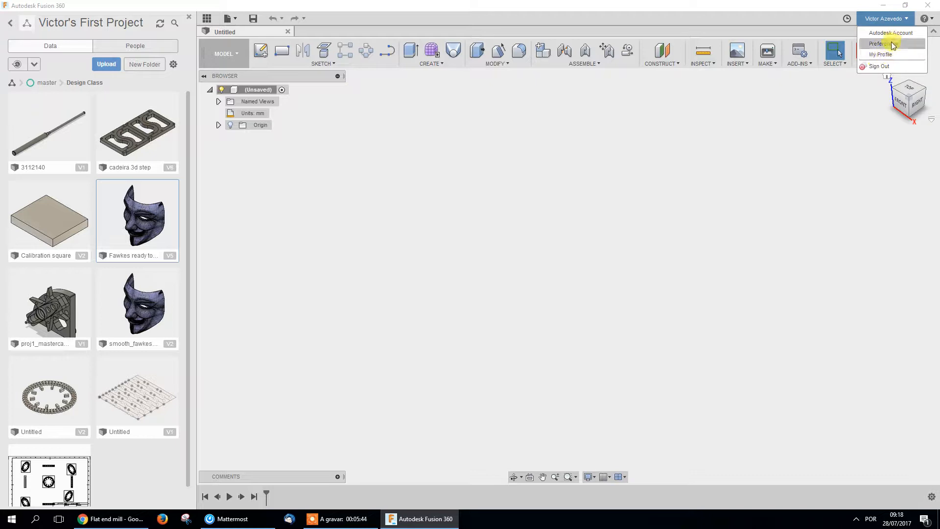
left_click(891, 42)
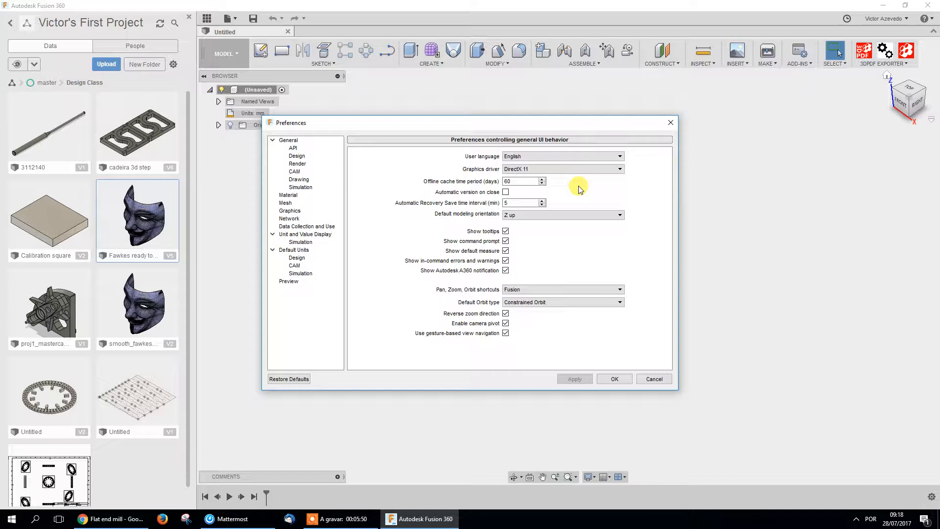
left_click(532, 174)
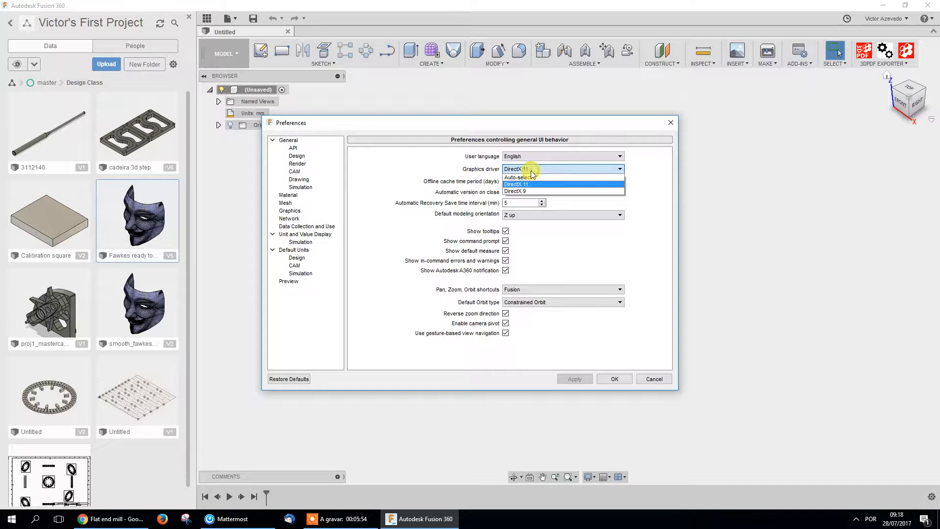
left_click(532, 174)
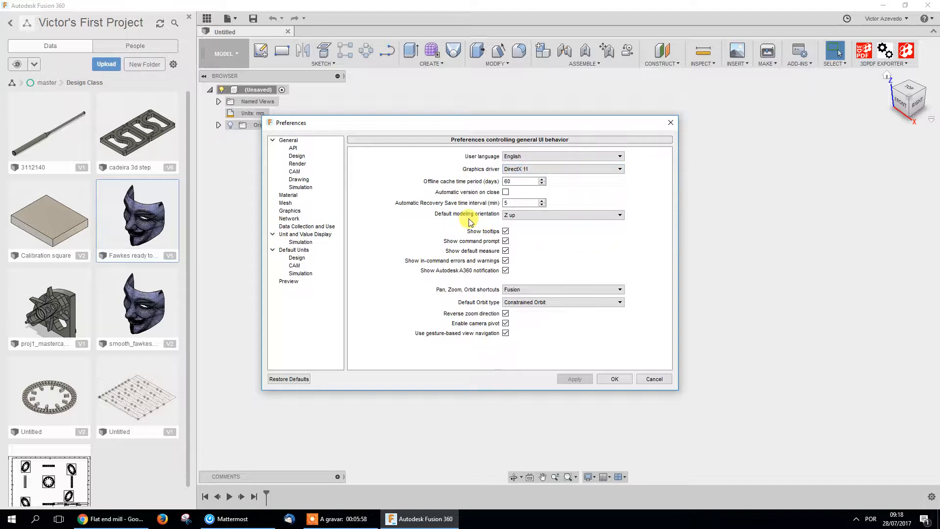
left_click(513, 215)
left_click(516, 216)
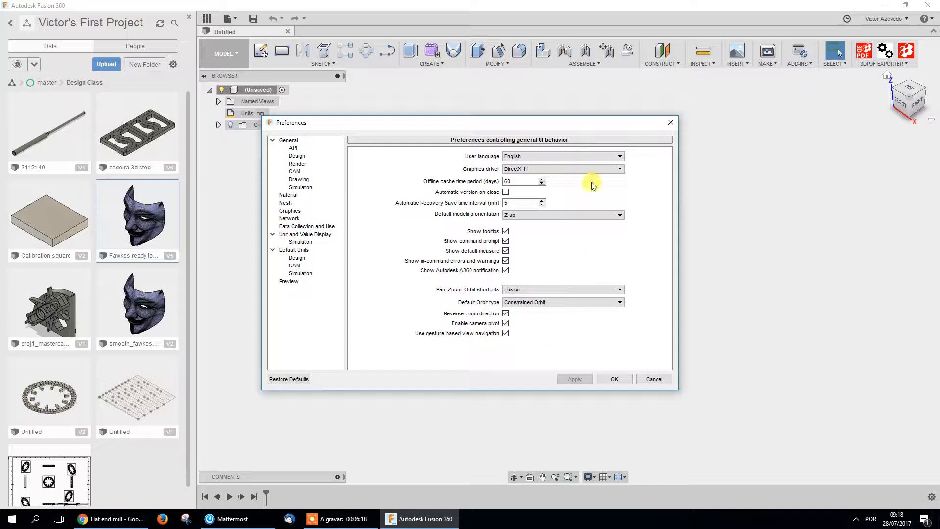
Review the API, Design and Material preferences
left_click(296, 148)
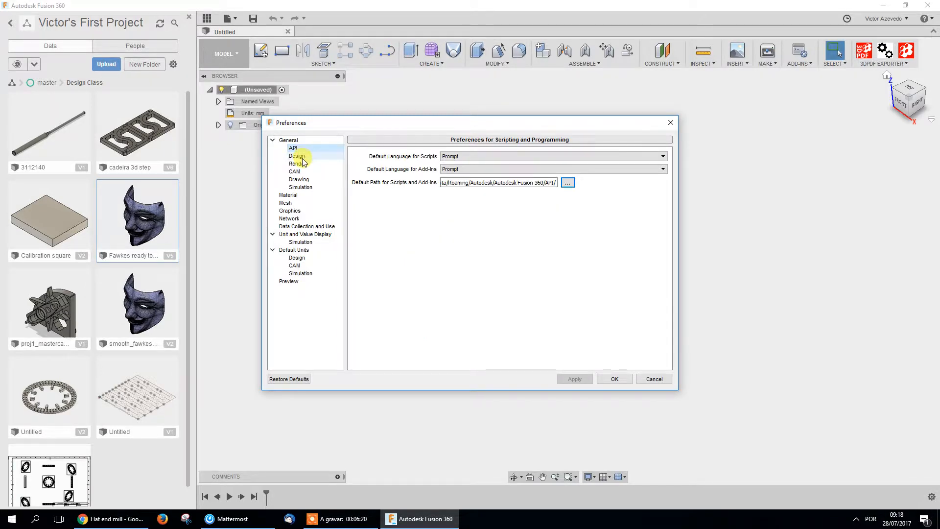
left_click(300, 157)
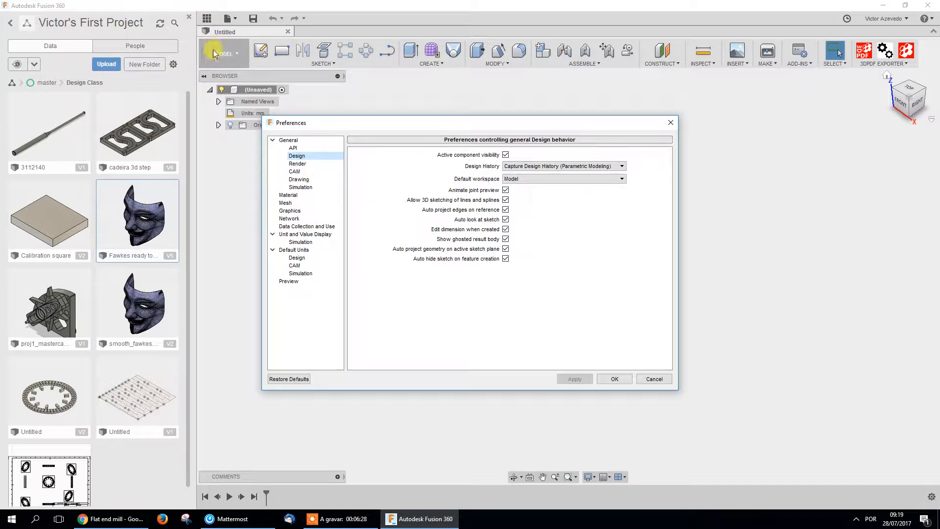
left_click(310, 196)
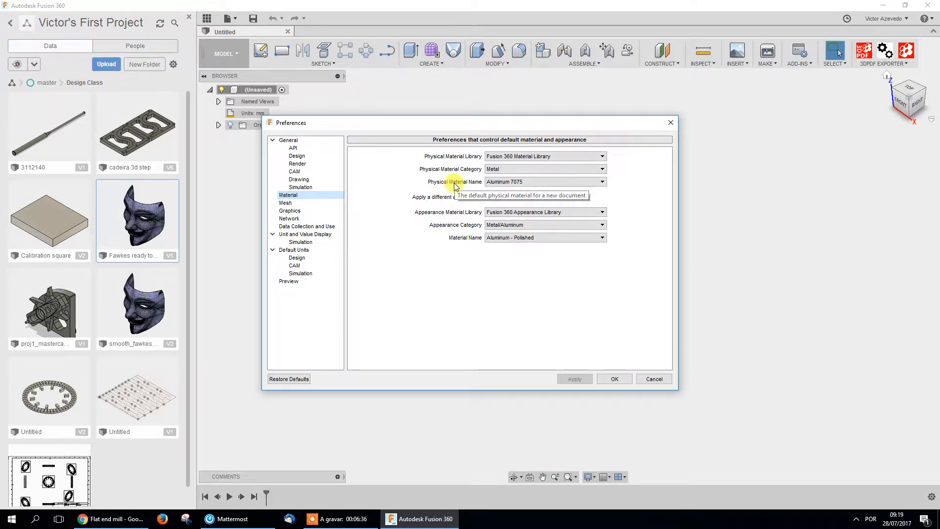
Examine the Graphics preferences, including the transparency effect choices and the minimum framerate during navigation
left_click(300, 211)
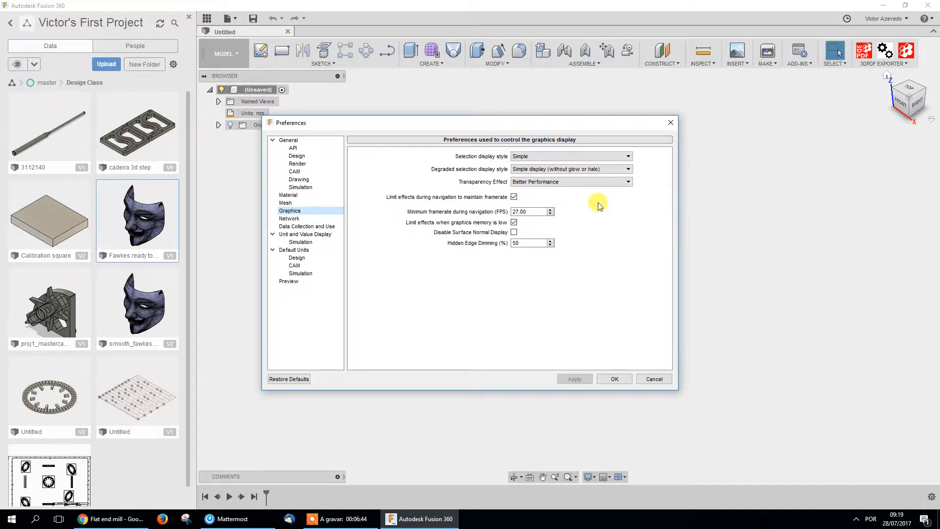
left_click(538, 181)
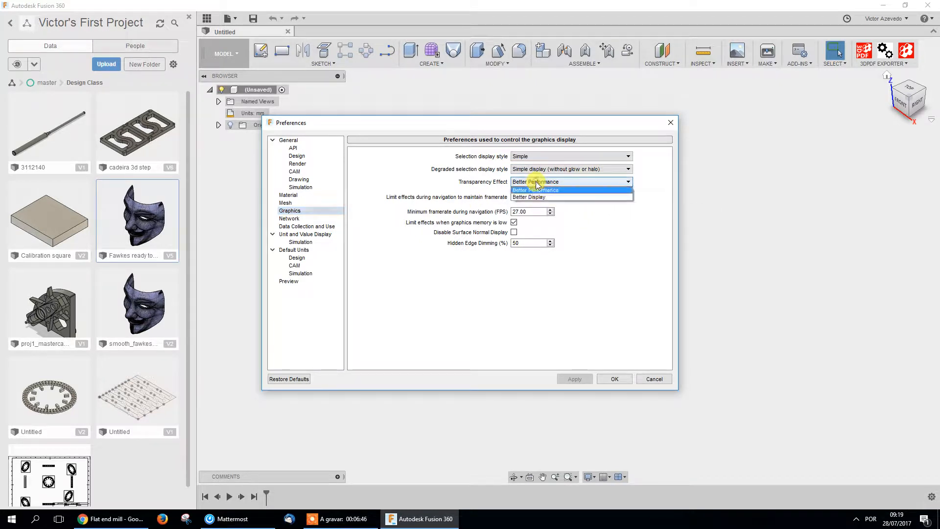
left_click(569, 182)
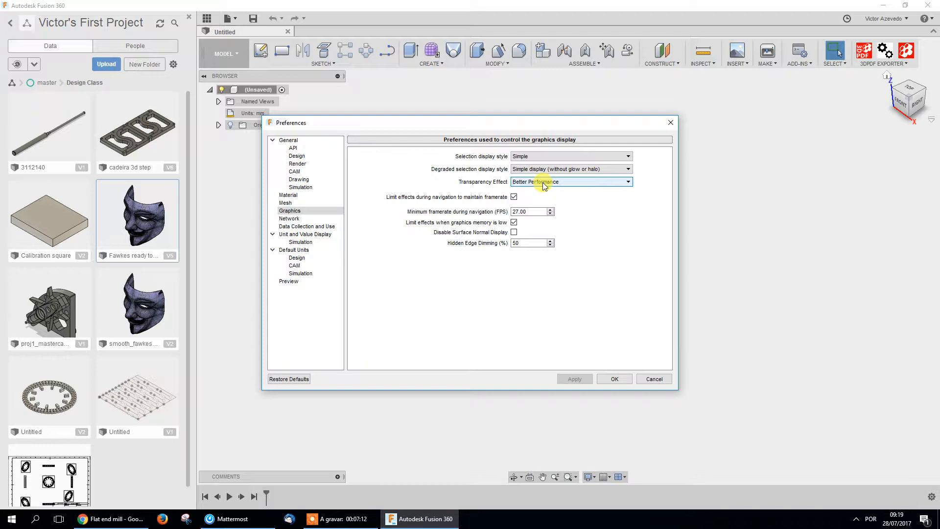
left_click(520, 211)
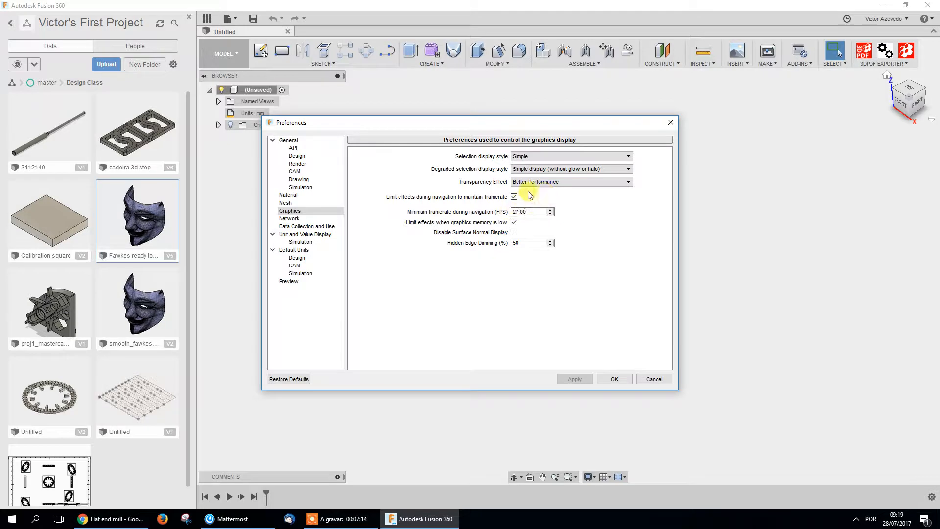
Check the default units for new designs and close the preferences
left_click(312, 250)
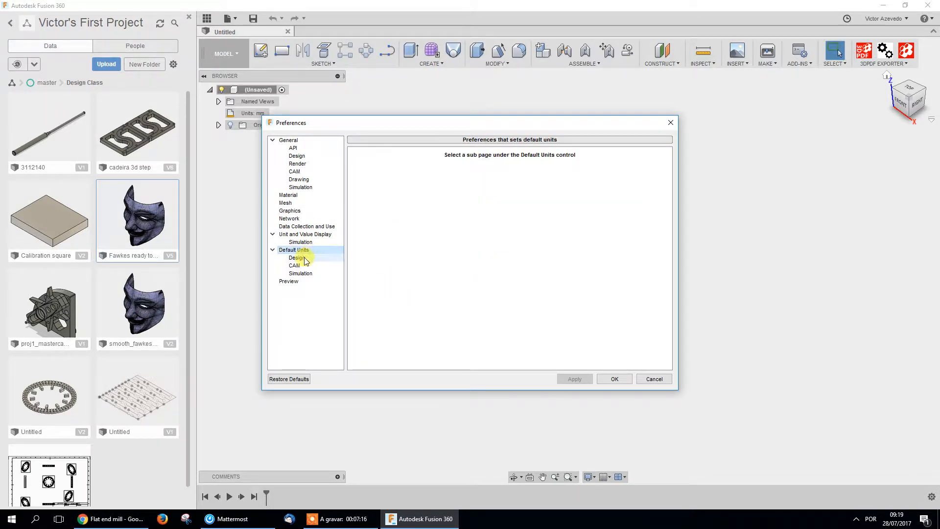
left_click(299, 258)
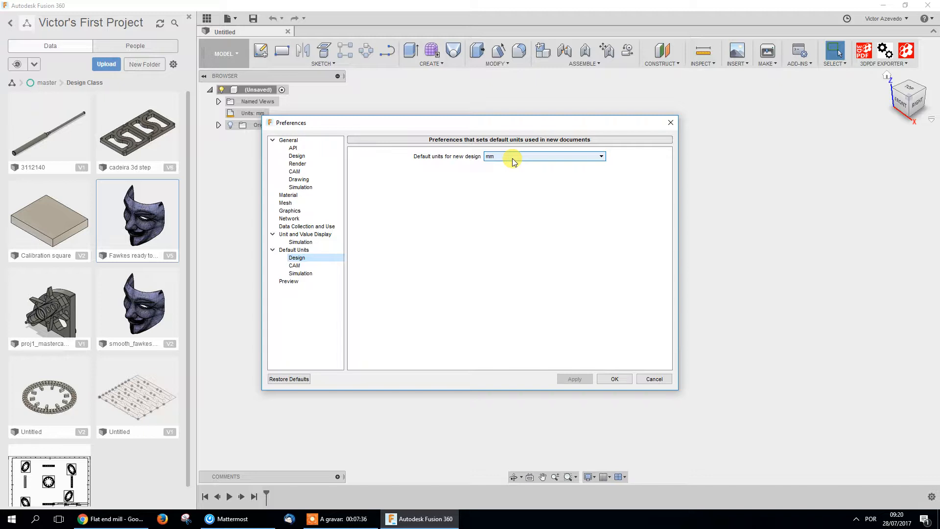
left_click(620, 379)
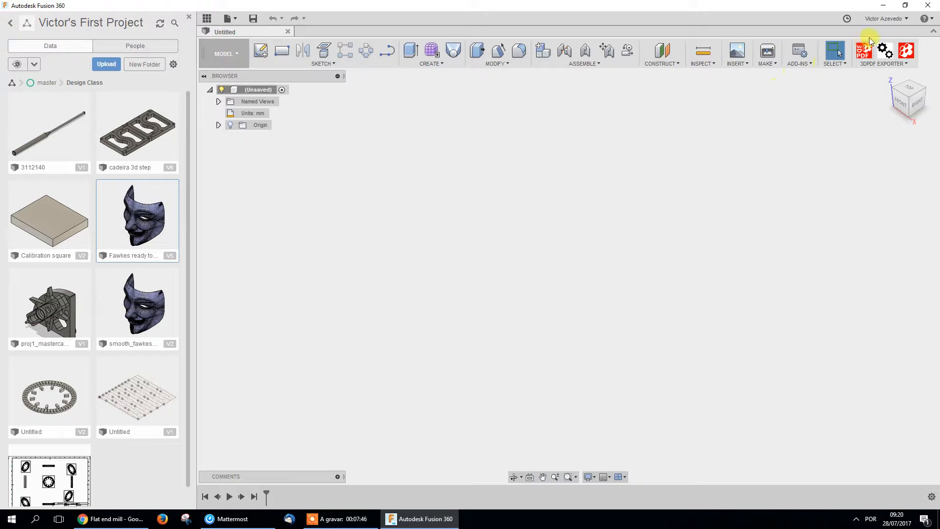
Look at the 3DPDF Exporter commands and the workspace list, and hide the data panel
left_click(897, 63)
left_click(898, 65)
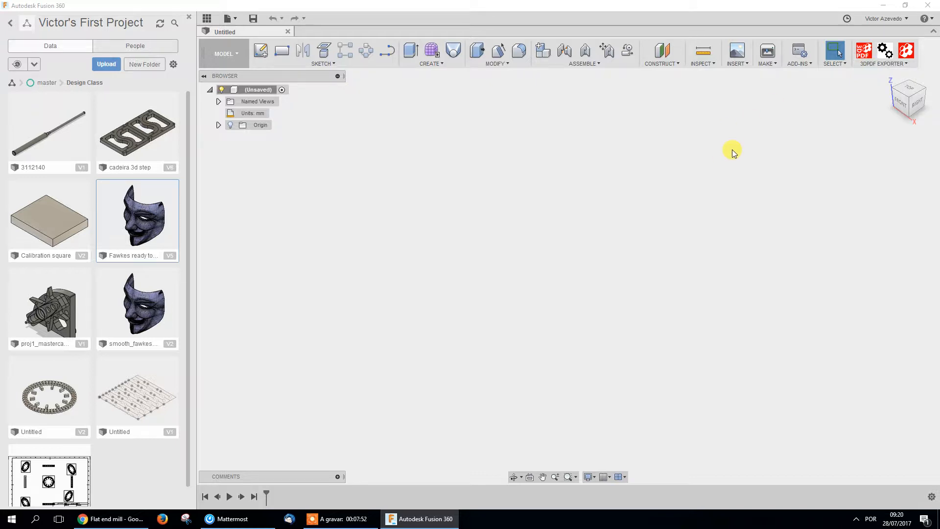
left_click(234, 62)
left_click(234, 61)
left_click(206, 20)
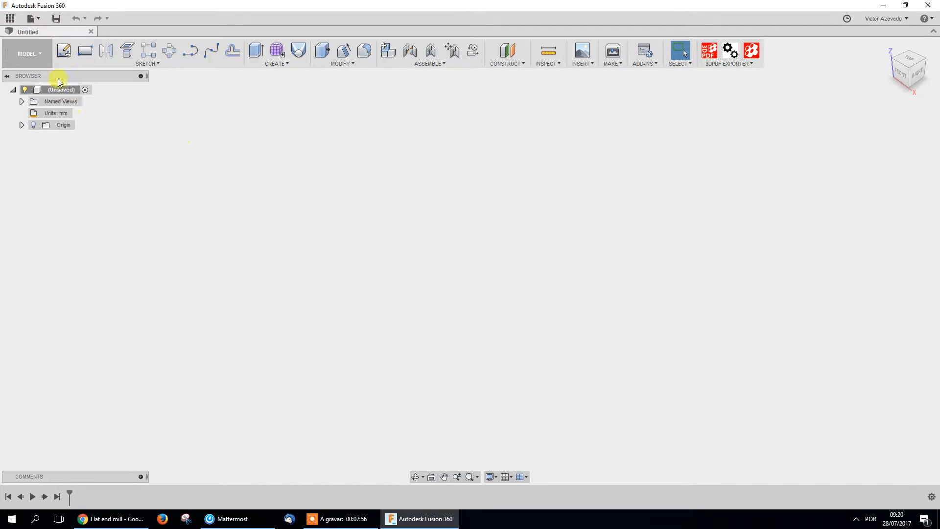
Examine the available workspaces from Model to CAM and the Drawing options from design or animation
left_click(34, 58)
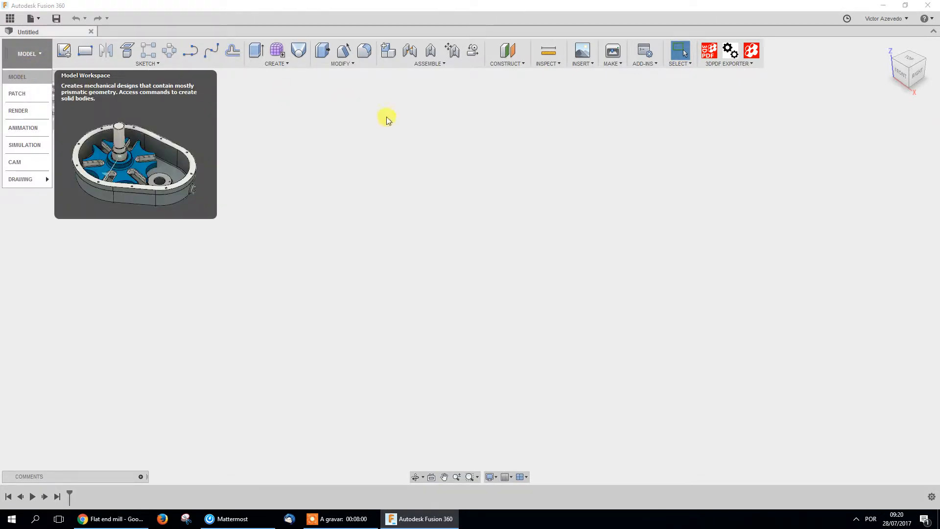
left_click(511, 266)
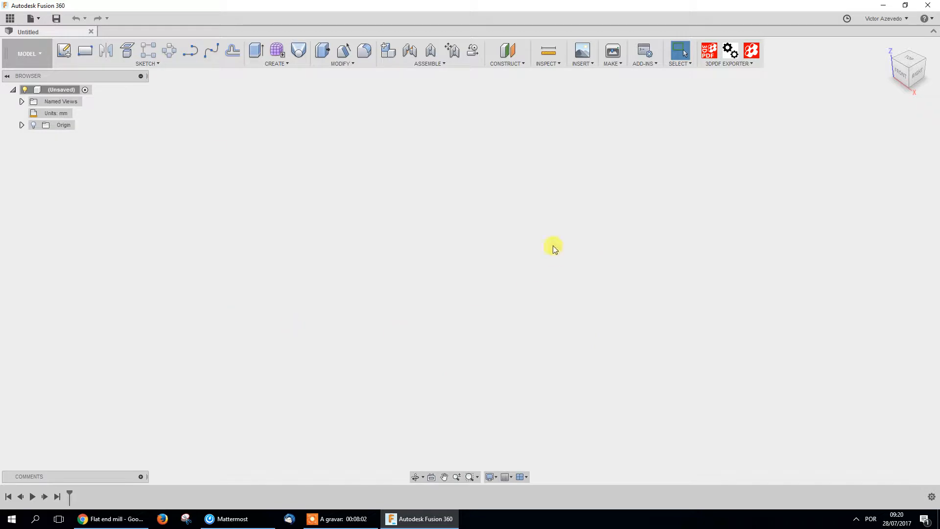
left_click(39, 54)
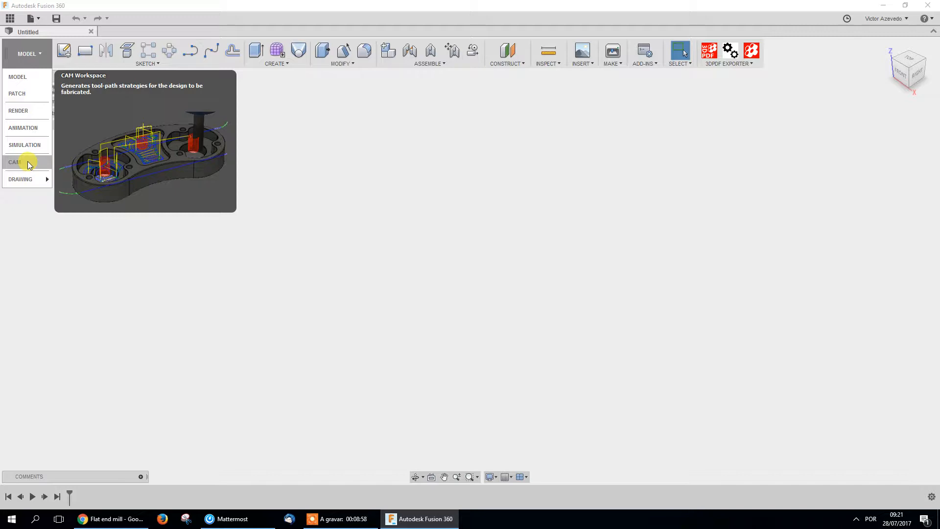
mouse_move(27, 184)
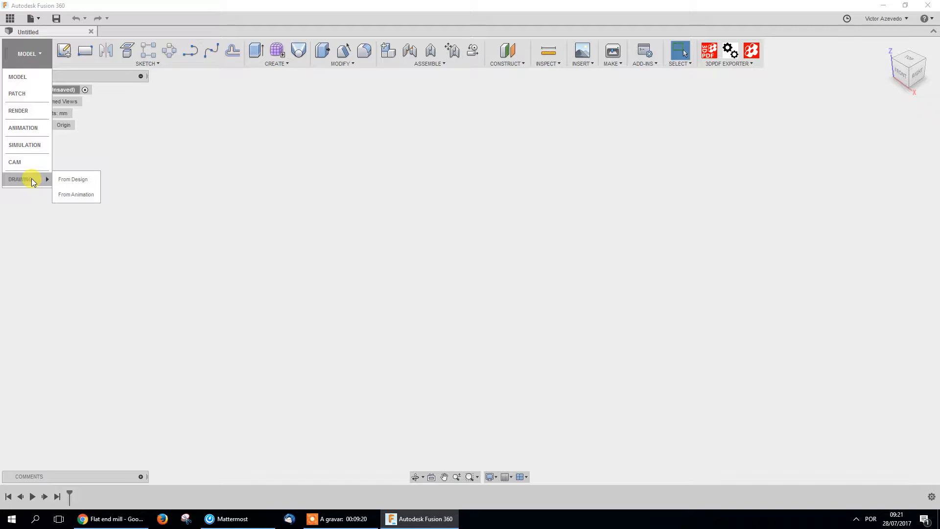
Show the data panel, look into the DVD MITI project and return to the personal default project
left_click(10, 18)
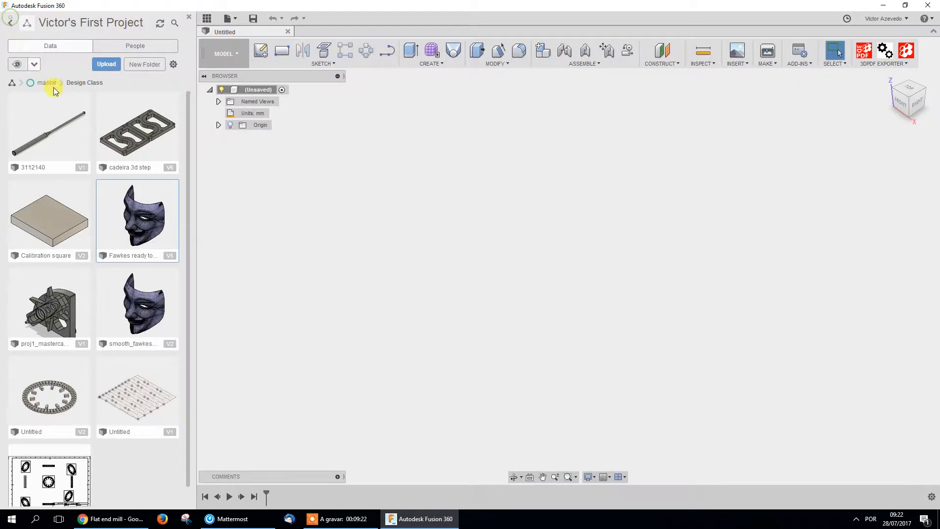
left_click(11, 23)
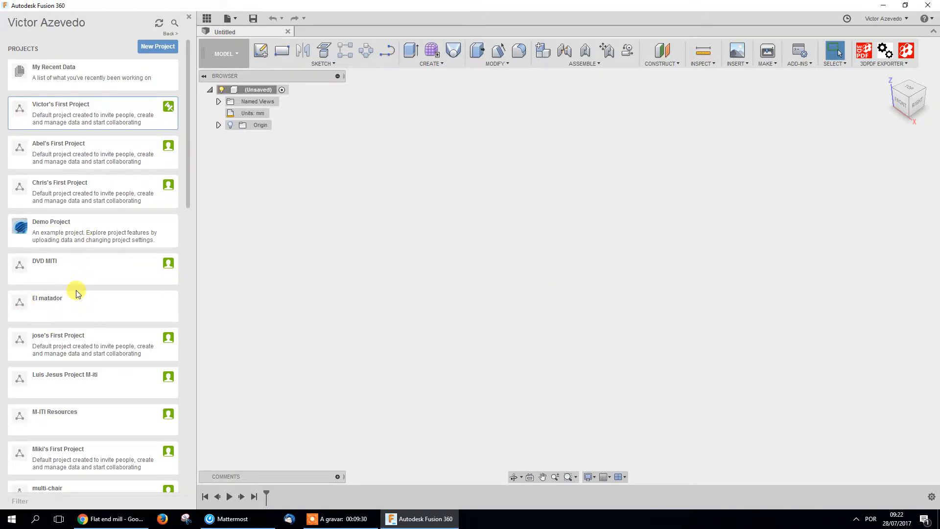
left_click(54, 277)
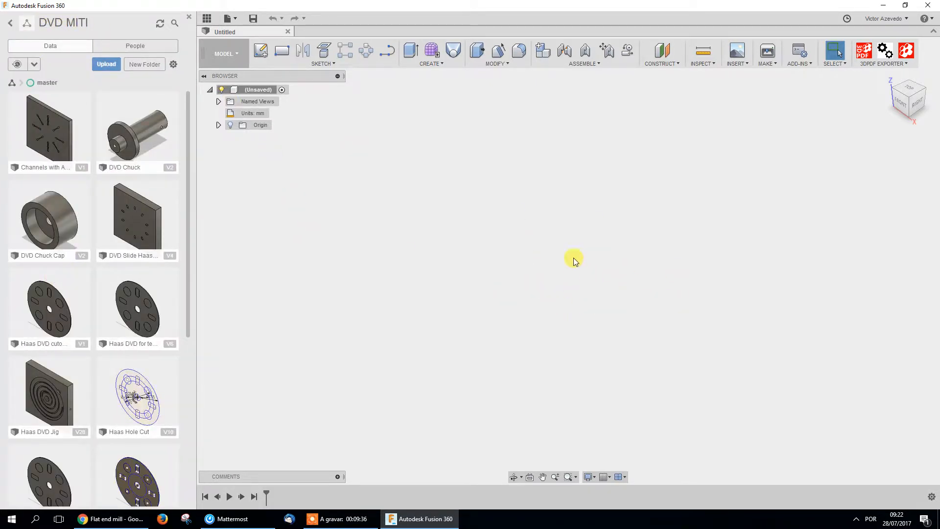
left_click(10, 24)
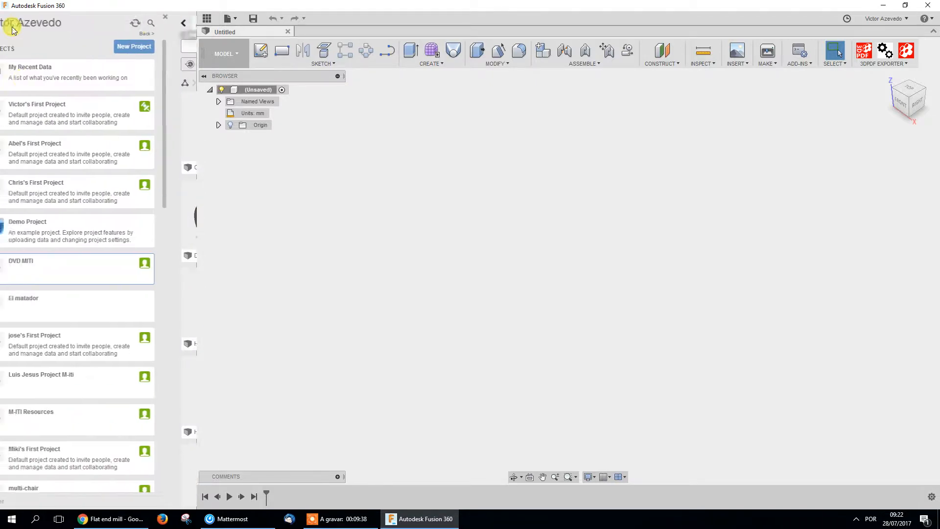
left_click(90, 112)
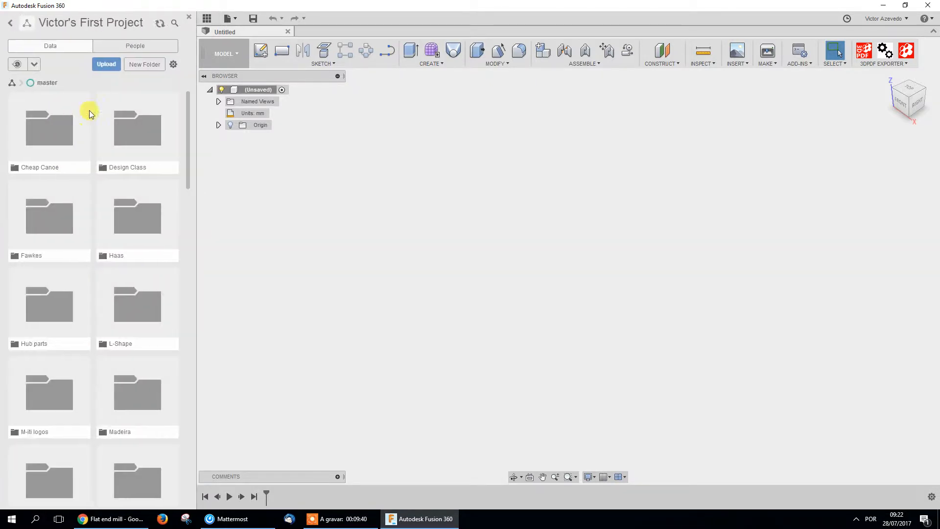
Create a folder named Workshop in the project and open it
left_click(149, 67)
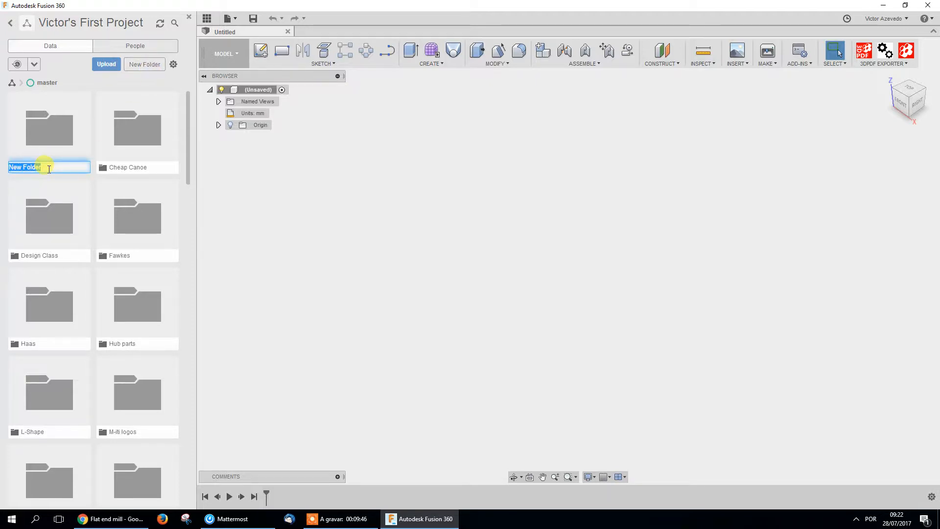
type("Wor")
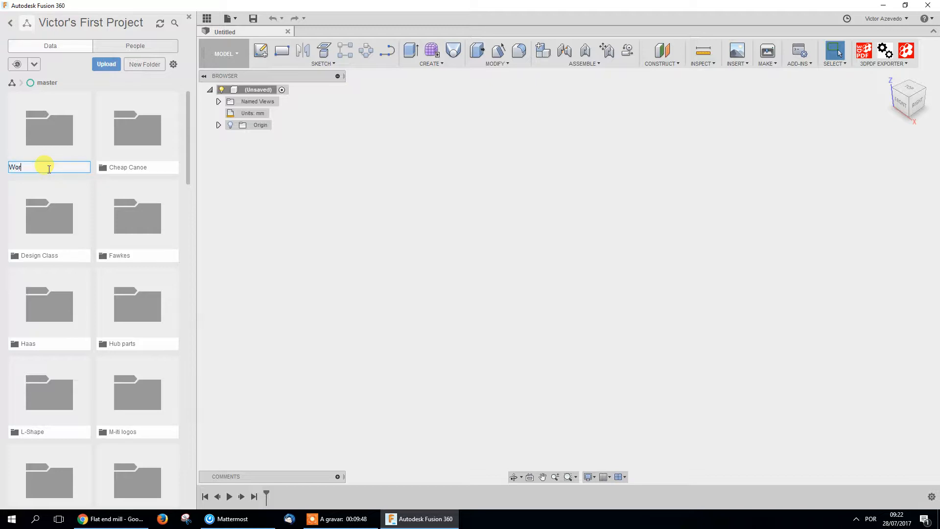
type("kshop")
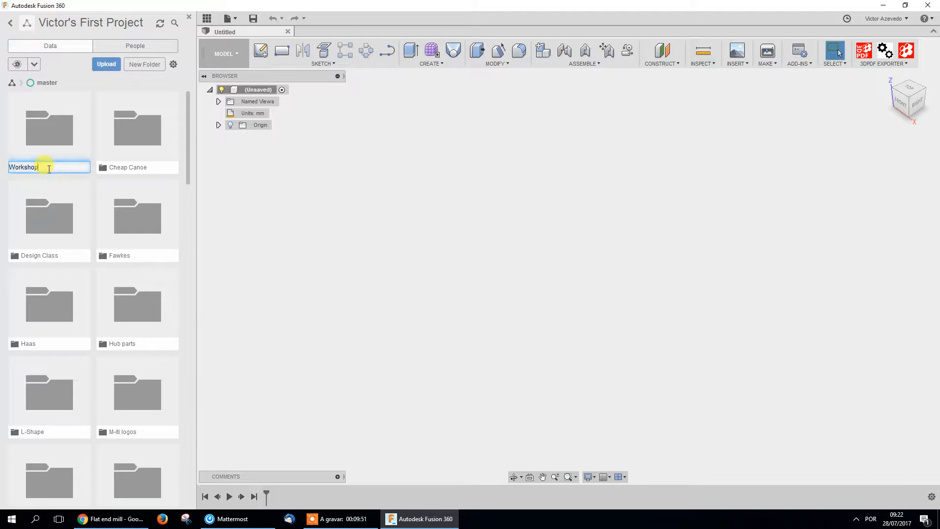
key("Return")
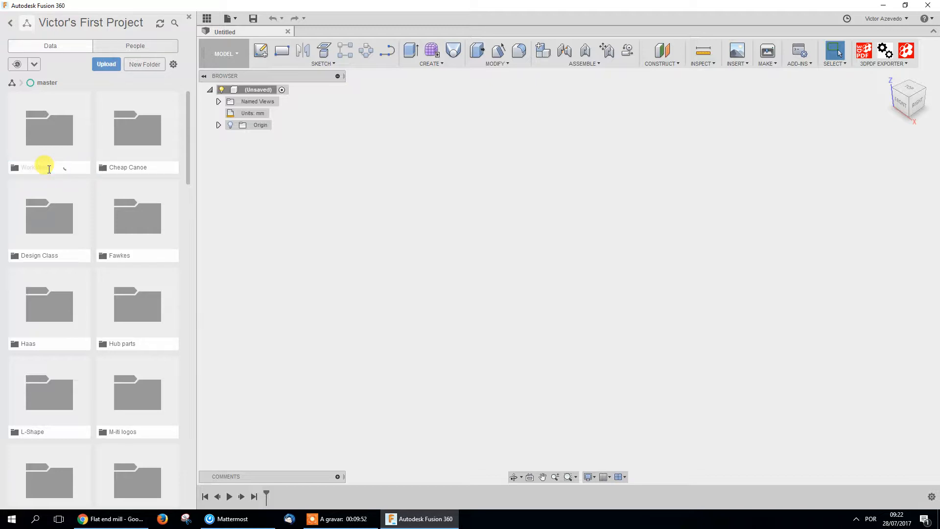
double_click(51, 136)
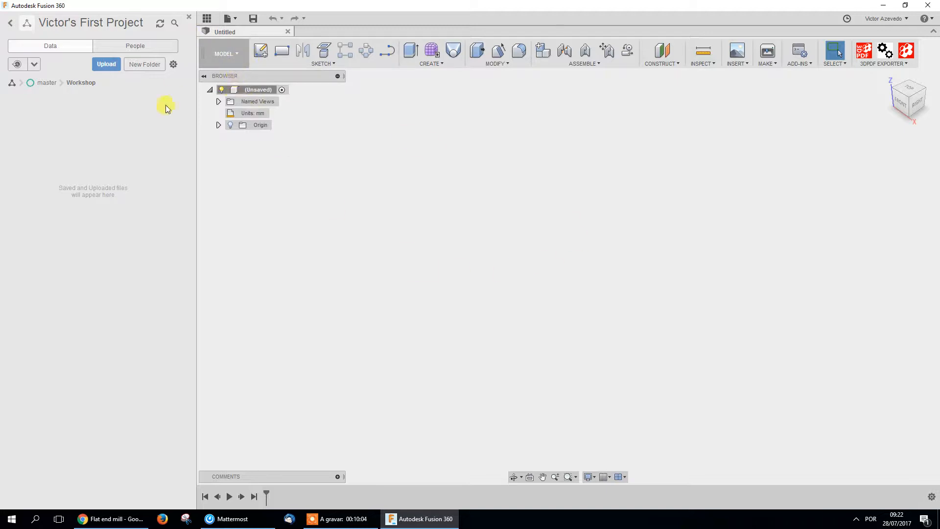
Hide the data panel and examine the unit types available for the document without changing them
left_click(207, 18)
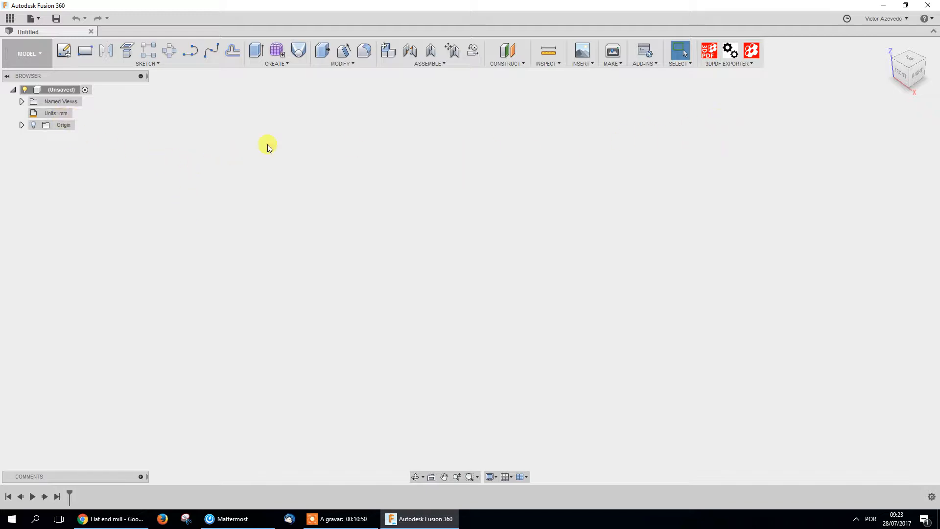
left_click(78, 115)
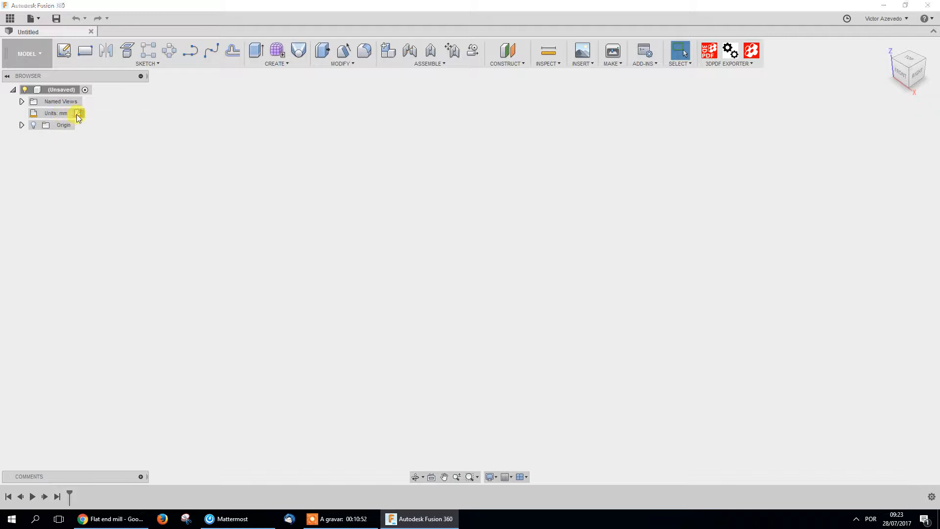
left_click(879, 149)
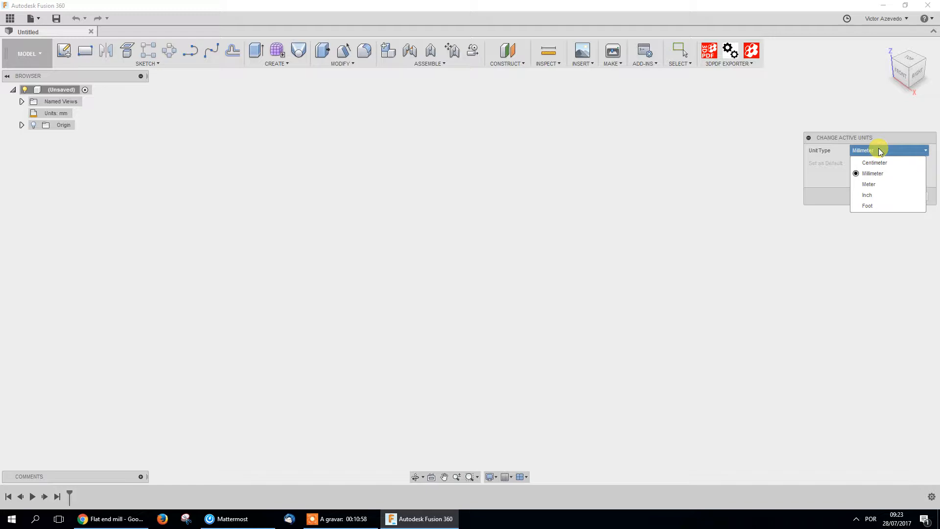
left_click(866, 163)
left_click(914, 196)
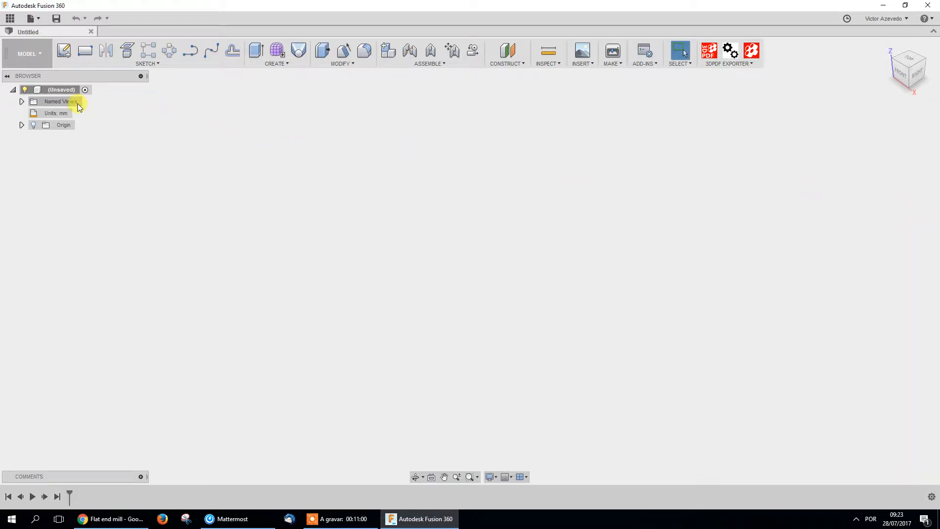
Start a new sketch on the horizontal XY origin plane
left_click(60, 52)
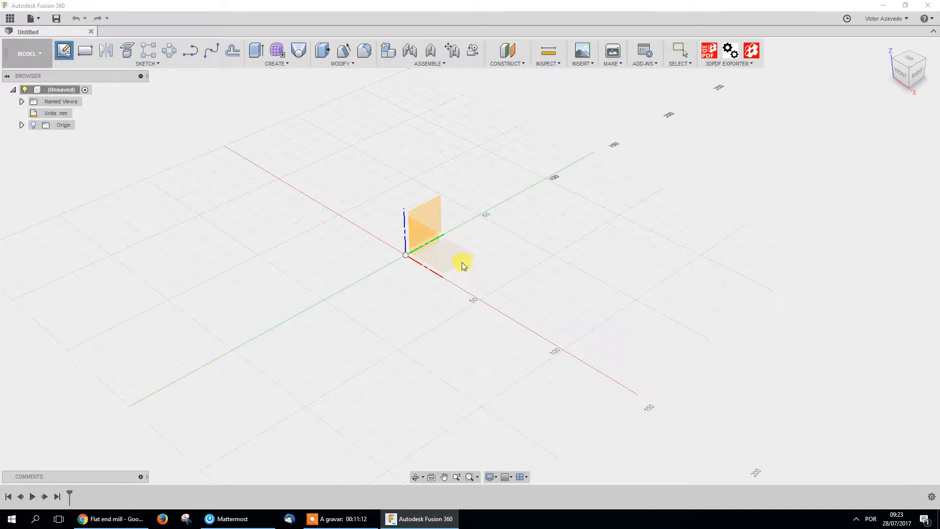
left_click(461, 263)
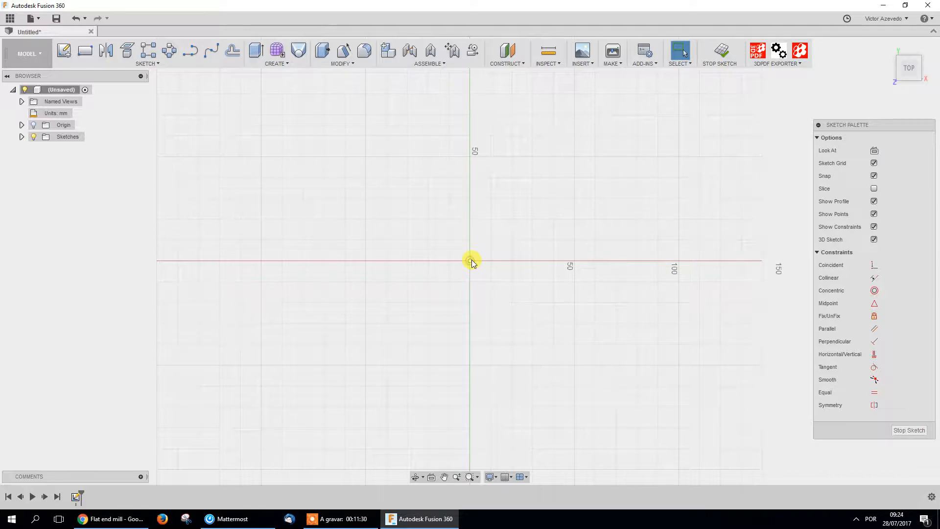
Examine the empty sketch plane around the origin from the top and from tilted orientations, at different zoom levels
mouse_move(898, 67)
left_click(910, 78)
left_click(910, 59)
left_click(918, 57)
left_click(910, 60)
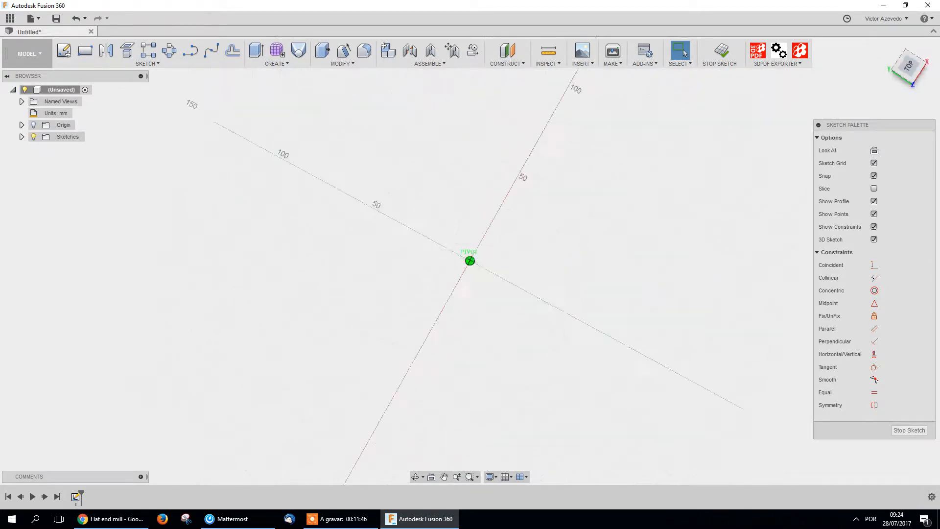
mouse_move(470, 261)
middle_mouse_down("shift")
mouse_move(470, 142)
mouse_move(495, 152)
mouse_move(534, 206)
mouse_move(490, 230)
mouse_move(465, 294)
mouse_move(441, 279)
mouse_move(443, 249)
mouse_move(484, 270)
mouse_move(487, 253)
mouse_move(460, 272)
mouse_move(475, 277)
middle_mouse_up("shift")
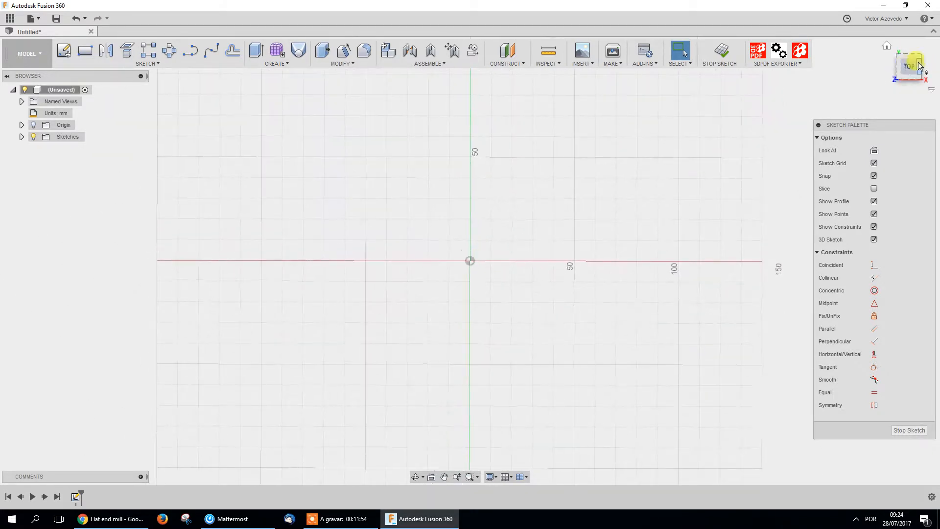
scroll(470, 235, "down", 1)
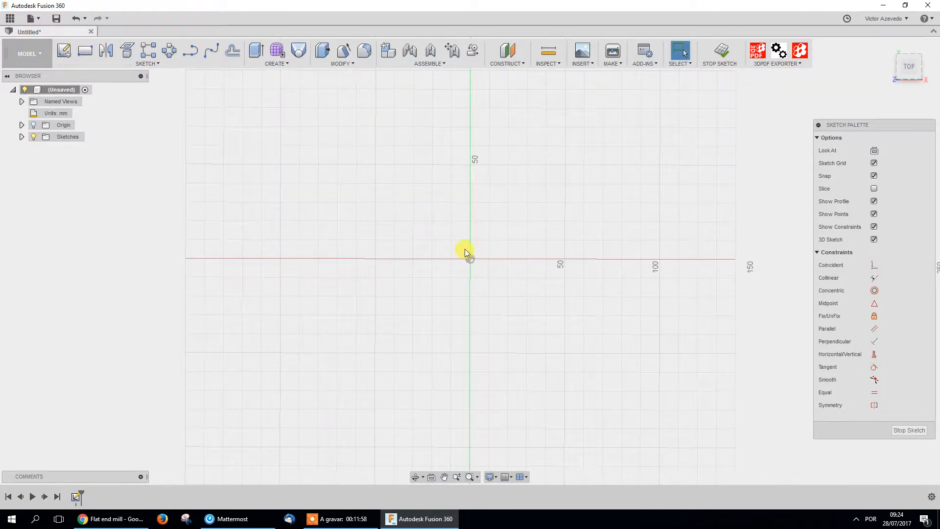
mouse_move(455, 288)
middle_mouse_down()
mouse_move(474, 273)
mouse_move(343, 290)
mouse_move(557, 196)
mouse_move(258, 333)
mouse_move(322, 287)
mouse_move(475, 286)
mouse_move(351, 320)
mouse_move(277, 273)
mouse_move(445, 282)
mouse_move(441, 298)
mouse_move(394, 304)
mouse_move(399, 287)
mouse_move(367, 256)
mouse_move(407, 229)
mouse_move(380, 273)
mouse_move(393, 279)
middle_mouse_up()
key("Escape")
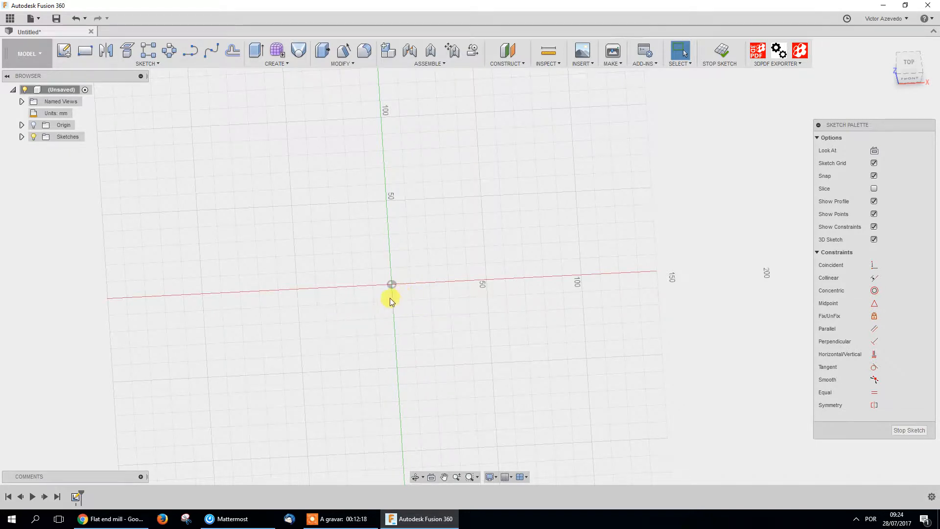
mouse_move(389, 302)
middle_mouse_down("shift")
mouse_move(363, 305)
mouse_move(382, 265)
mouse_move(392, 301)
mouse_move(378, 321)
mouse_move(380, 292)
mouse_move(380, 305)
mouse_move(395, 295)
mouse_move(386, 301)
middle_mouse_up("shift")
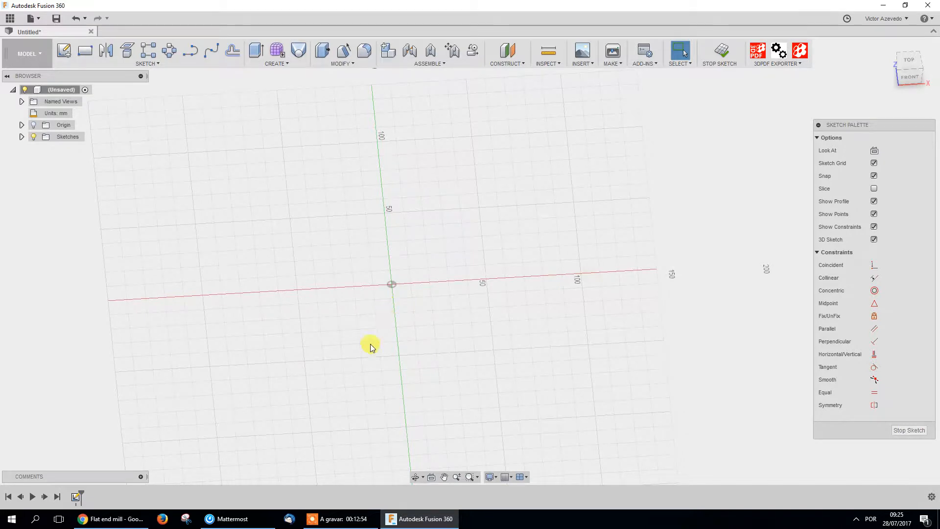
mouse_move(420, 321)
middle_mouse_down()
mouse_move(389, 299)
mouse_move(418, 270)
middle_mouse_up()
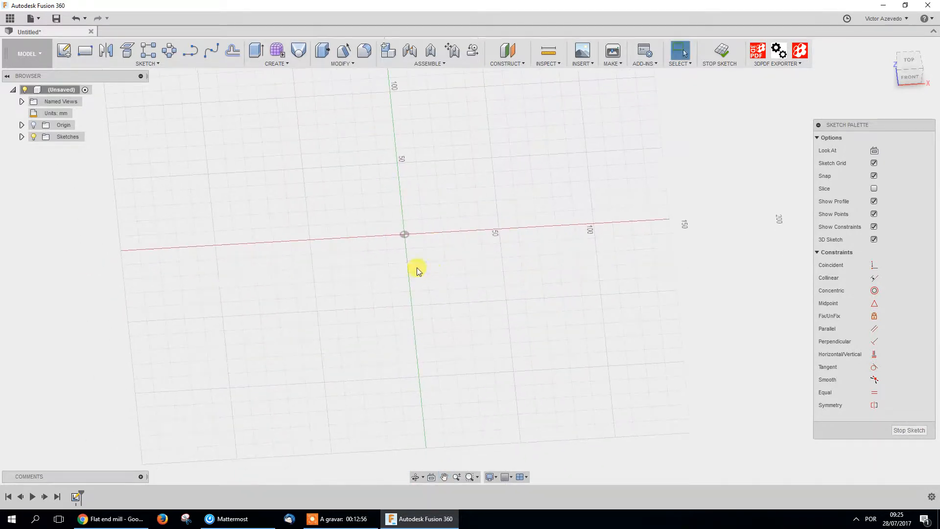
scroll(420, 215, "up", 5)
scroll(429, 267, "down", 5)
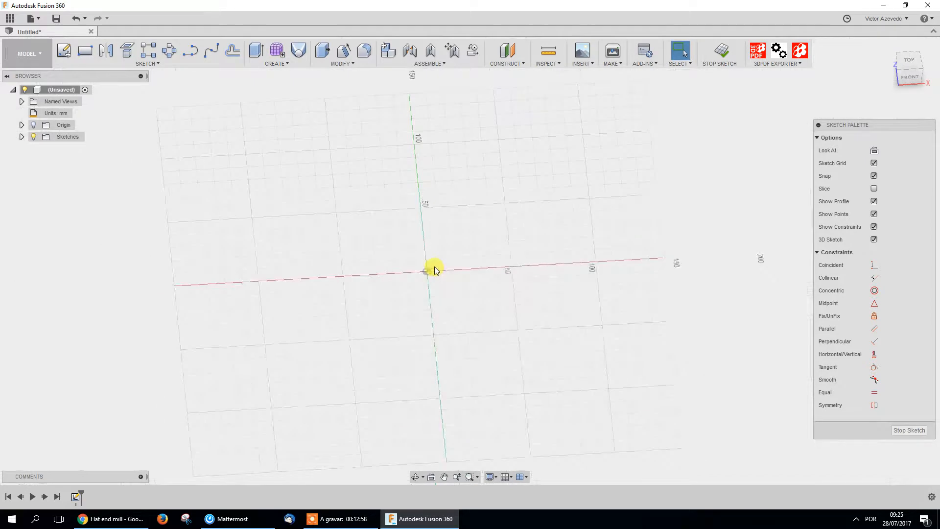
scroll(443, 267, "up", 5)
scroll(413, 245, "down", 1)
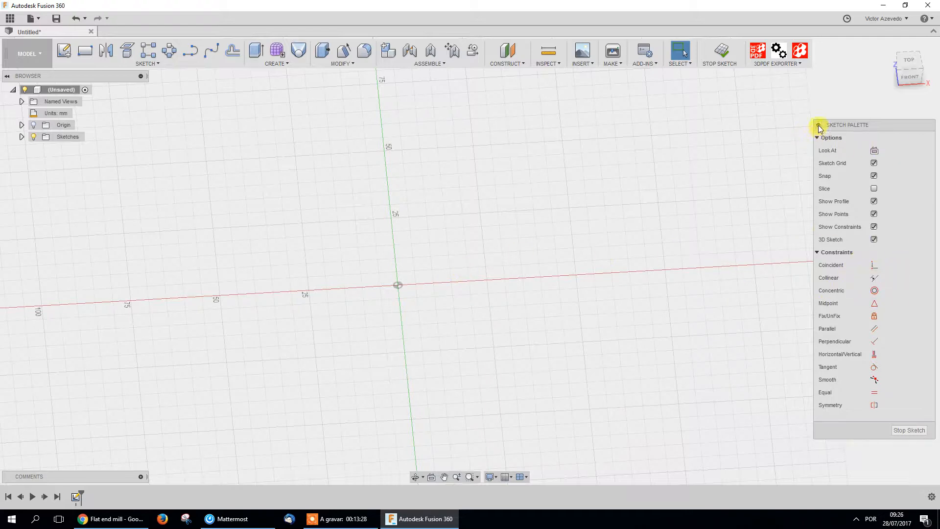
Dock the sketch palette to the window edge, collapse and re-expand it, and make it float again
mouse_move(875, 136)
left_mouse_down()
mouse_move(929, 147)
mouse_move(936, 173)
left_mouse_up()
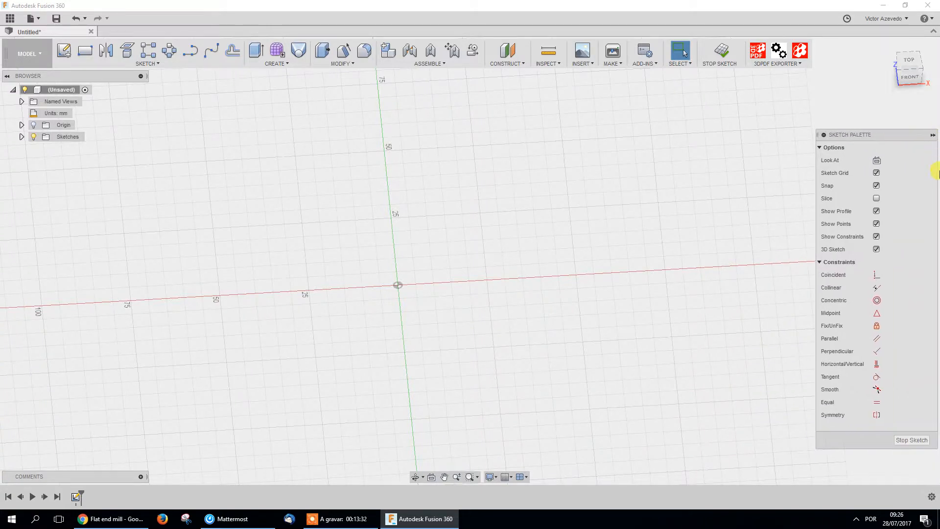
left_click(933, 134)
mouse_move(935, 146)
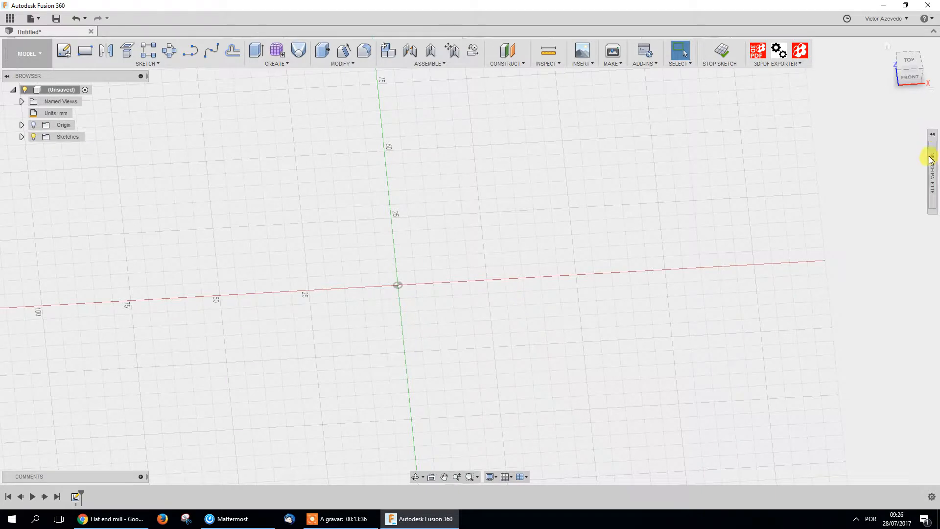
left_click(932, 137)
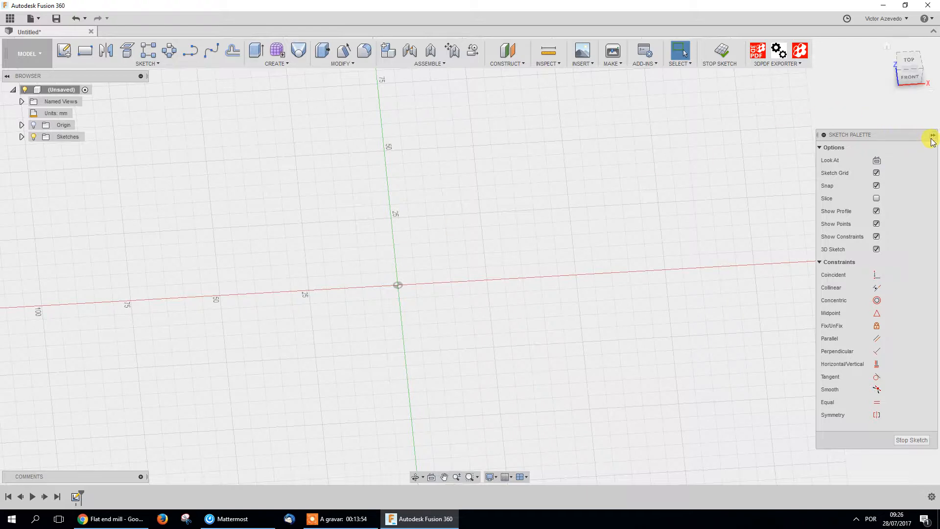
mouse_move(904, 134)
left_mouse_down()
mouse_move(891, 132)
mouse_move(899, 127)
left_mouse_up()
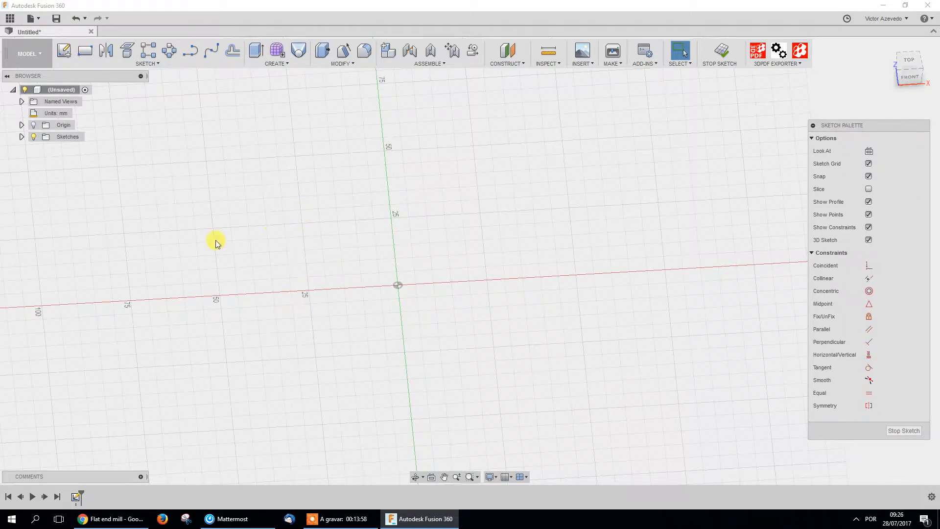
mouse_move(415, 314)
middle_mouse_down()
mouse_move(370, 352)
mouse_move(447, 347)
mouse_move(442, 351)
middle_mouse_up()
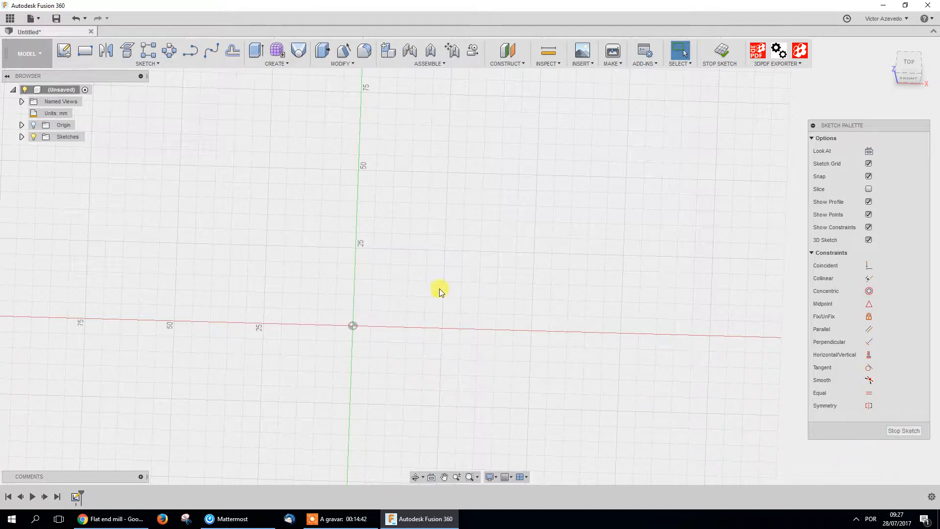
left_click(910, 64)
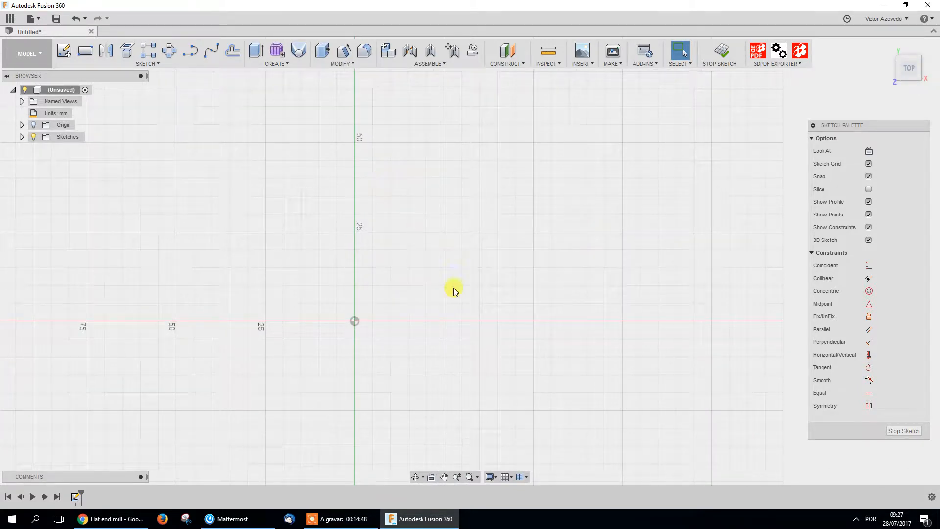
mouse_move(384, 325)
middle_mouse_down("shift")
mouse_move(384, 279)
mouse_move(392, 287)
middle_mouse_up("shift")
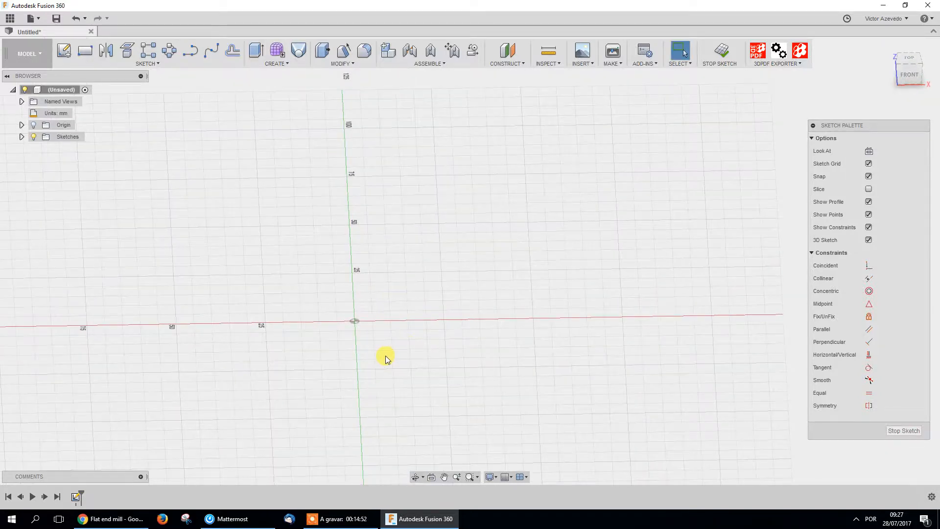
key("r")
left_click(355, 321)
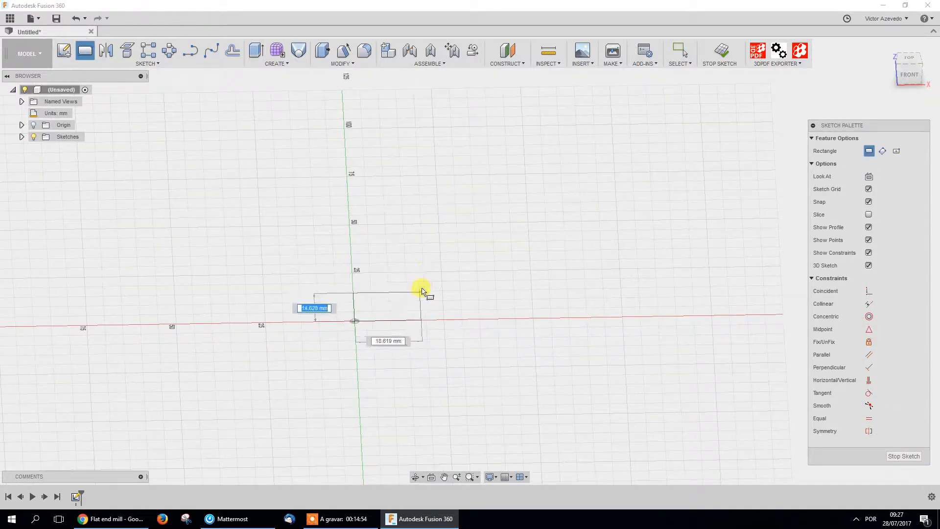
key("Tab")
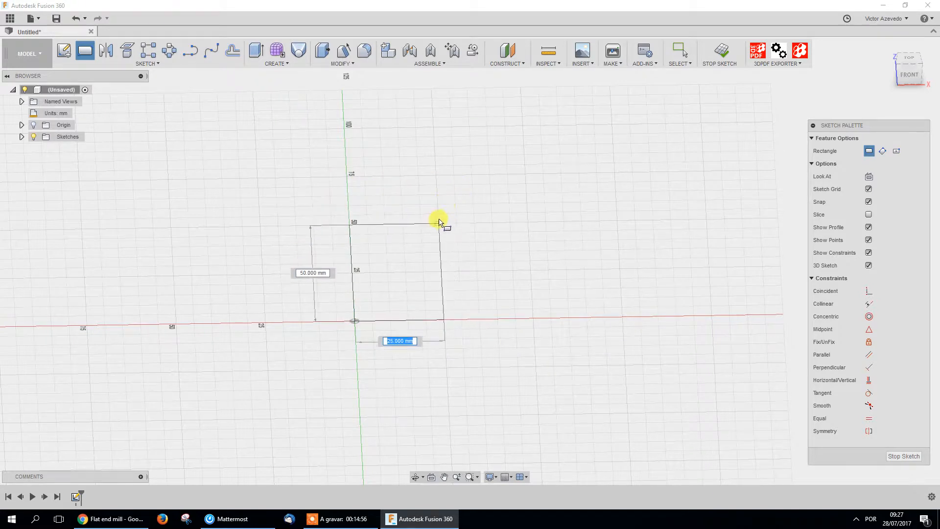
key("Escape")
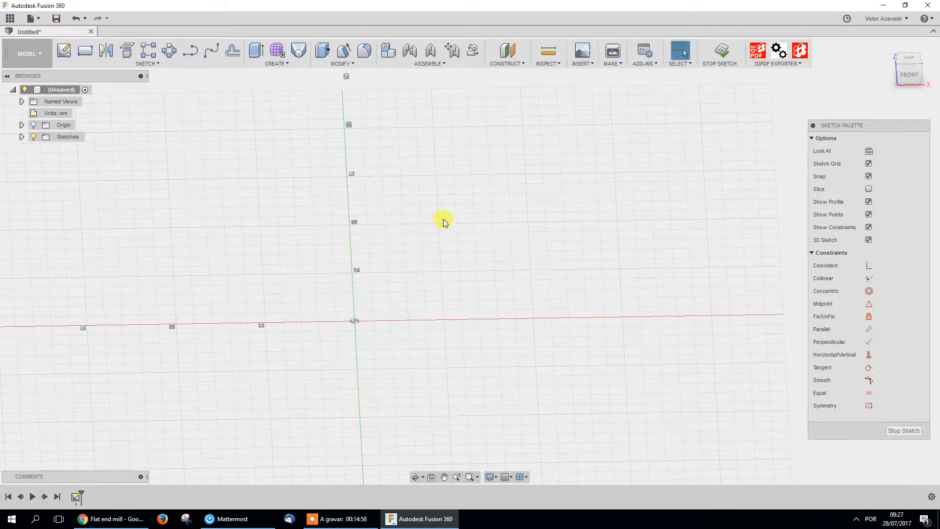
left_click(908, 56)
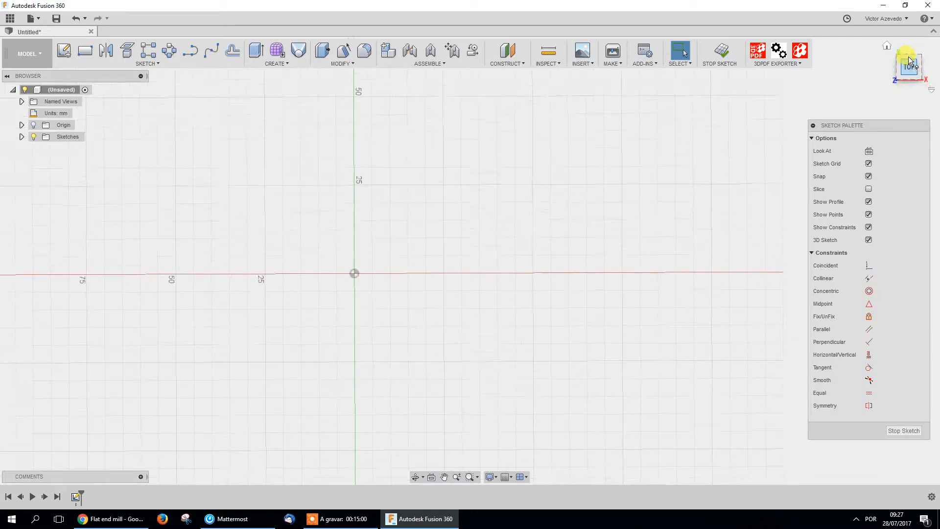
key("r")
left_click(355, 263)
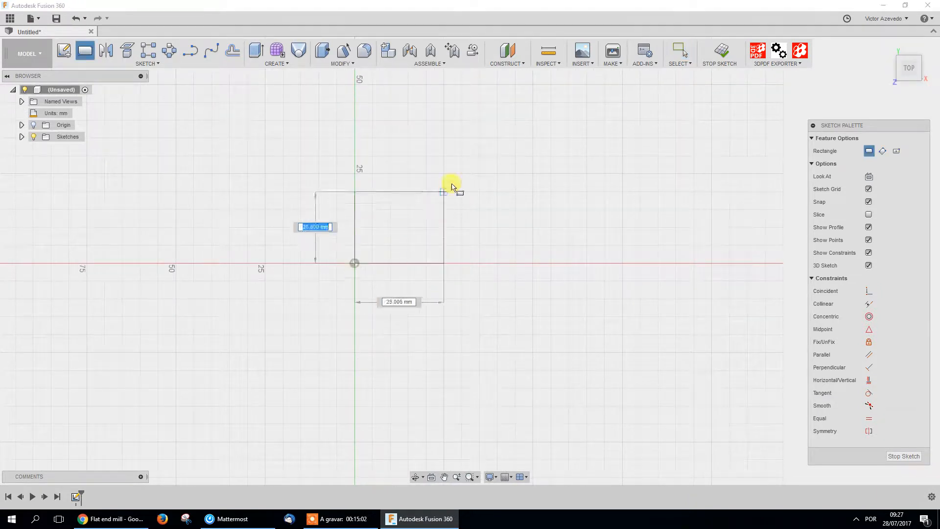
key("Escape")
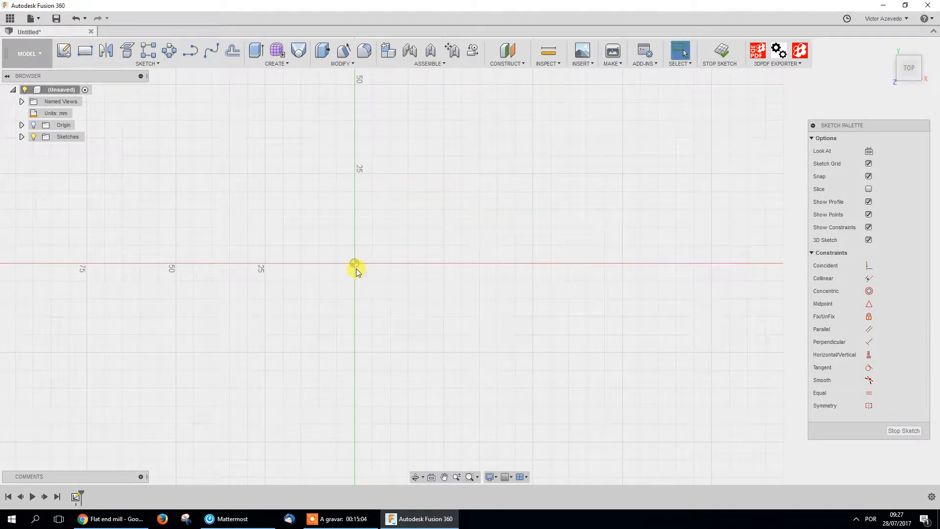
key("r")
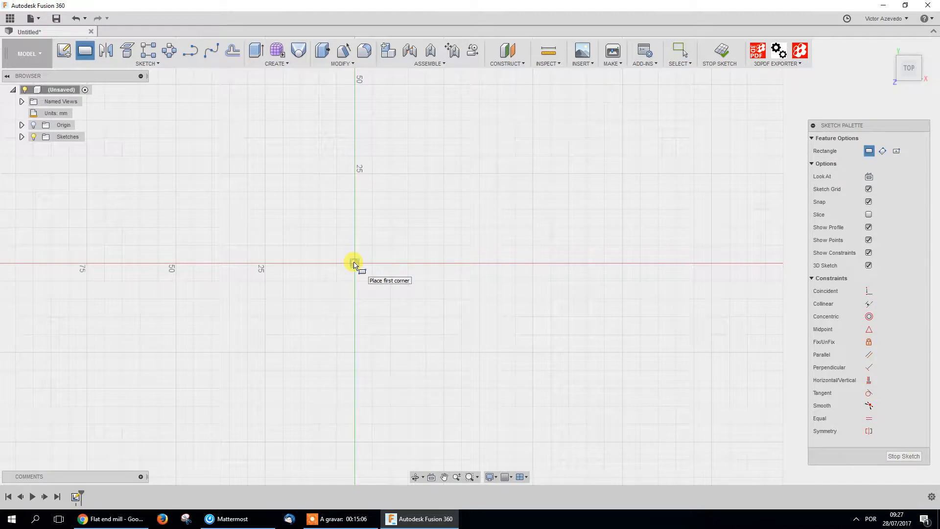
left_click(355, 263)
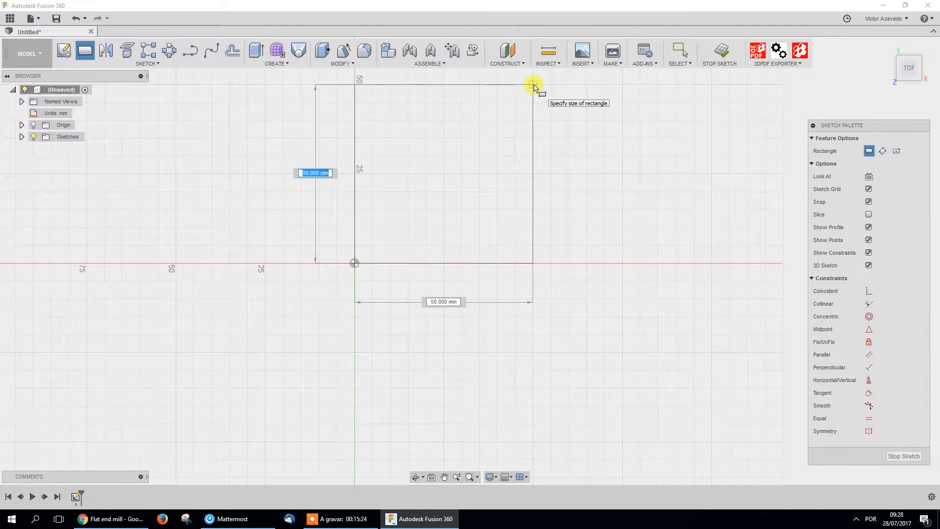
key("Escape")
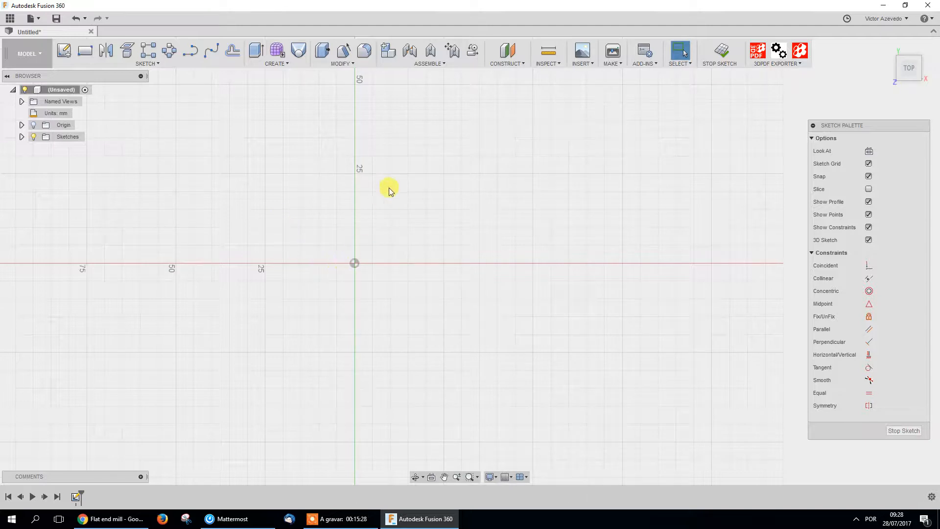
Draw a two-point rectangle of about 50 by 50 mm with its first corner on the sketch origin
left_click(86, 51)
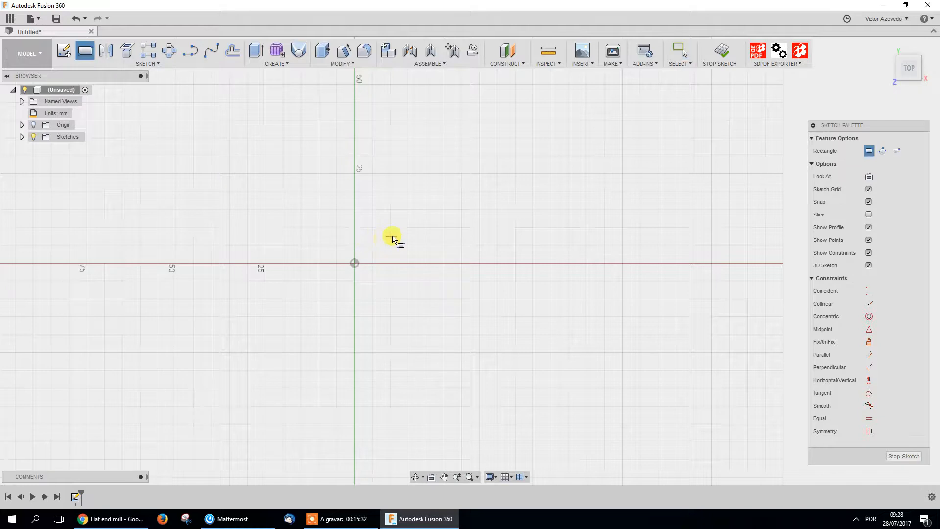
left_click(355, 263)
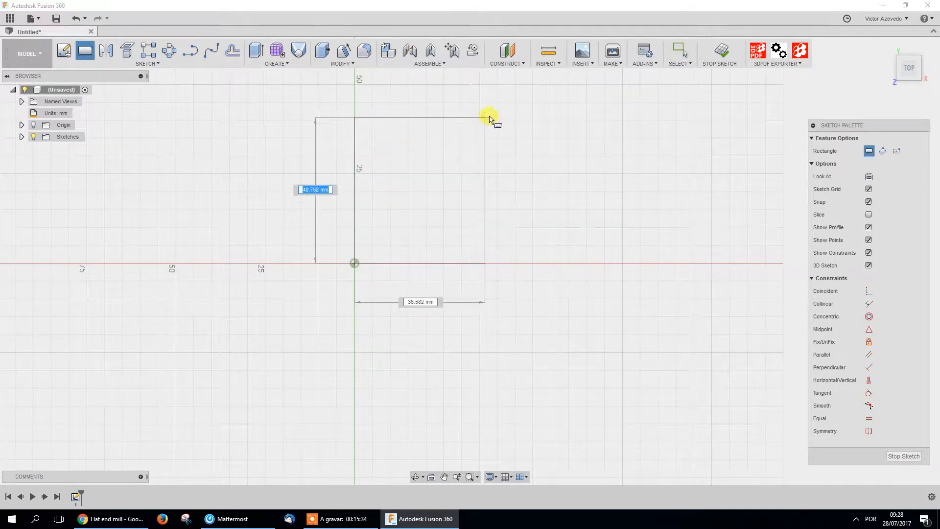
left_click(534, 88)
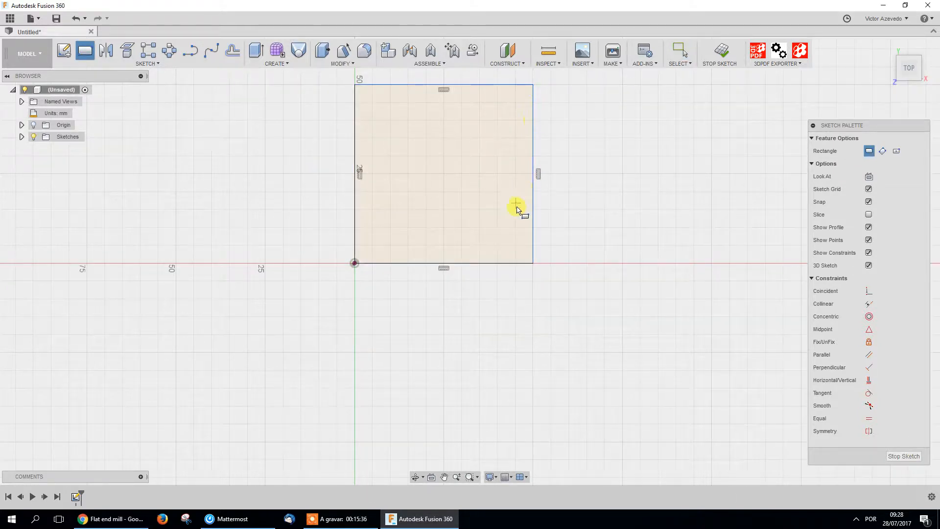
scroll(581, 149, "down", 1)
middle_click_drag(582, 148, 466, 246)
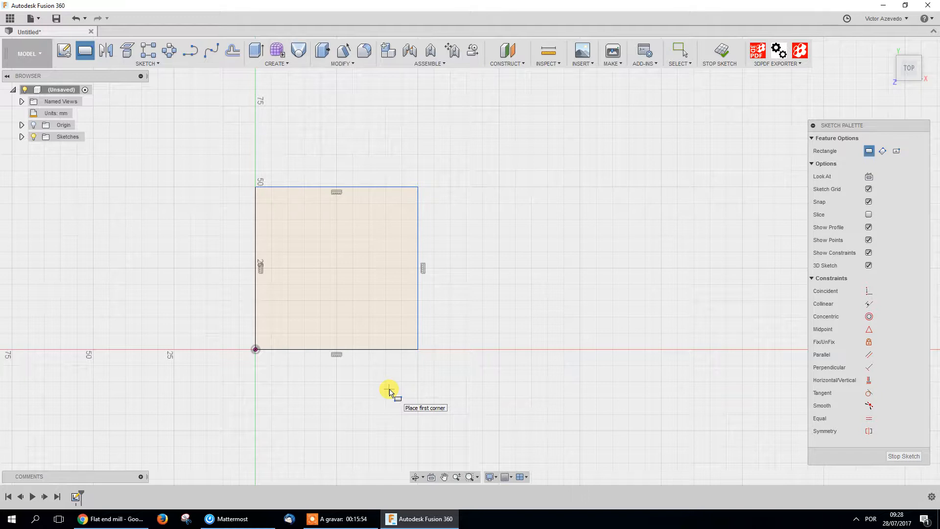
key("d")
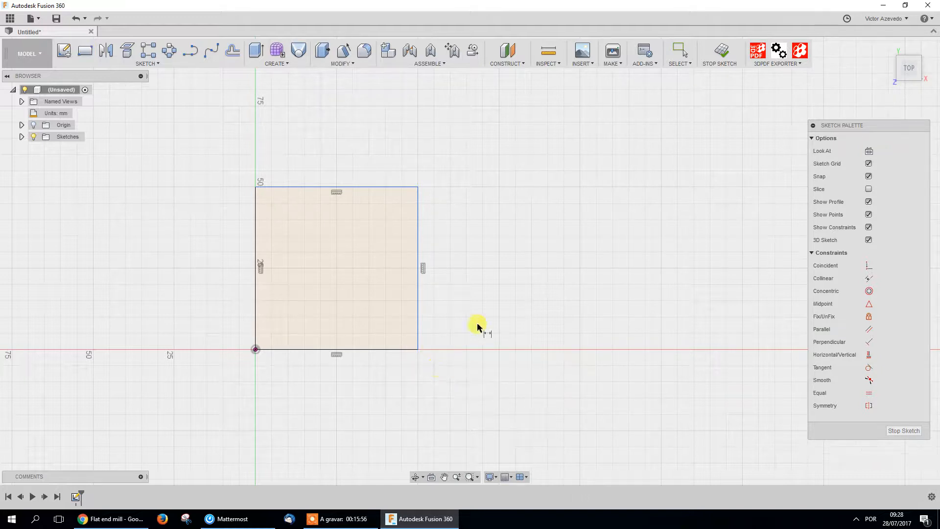
left_click(418, 259)
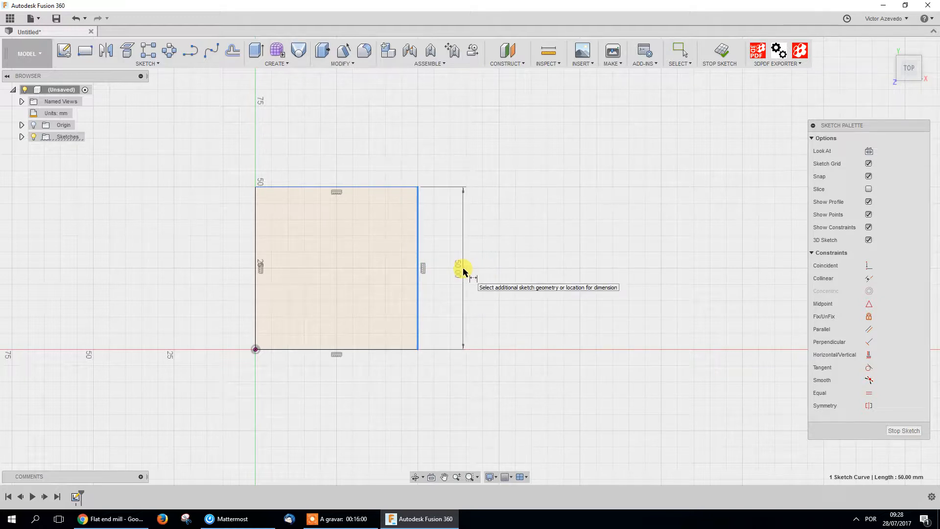
key("Escape")
key("Escape")
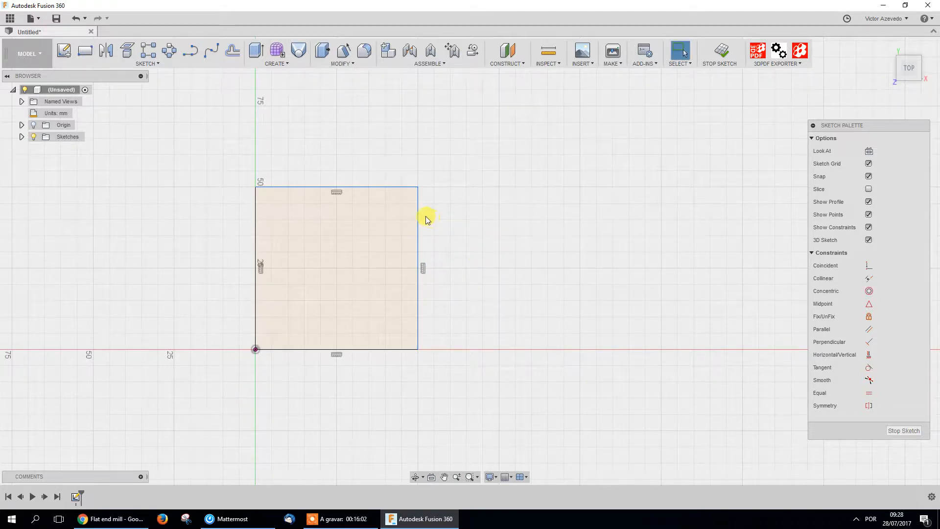
Stretch the undimensioned rectangle freehand to a width of about 56 mm and move its upper edge further from the origin
mouse_move(420, 212)
left_mouse_down()
mouse_move(678, 230)
mouse_move(397, 243)
mouse_move(552, 262)
mouse_move(758, 269)
mouse_move(369, 277)
mouse_move(493, 286)
mouse_move(439, 286)
left_mouse_up()
left_click_drag(401, 192, 436, 133)
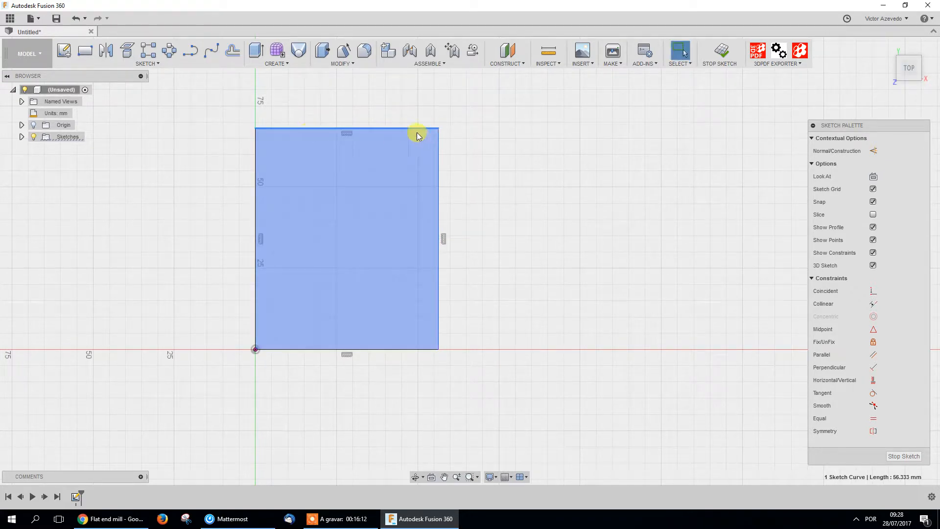
left_click(592, 180)
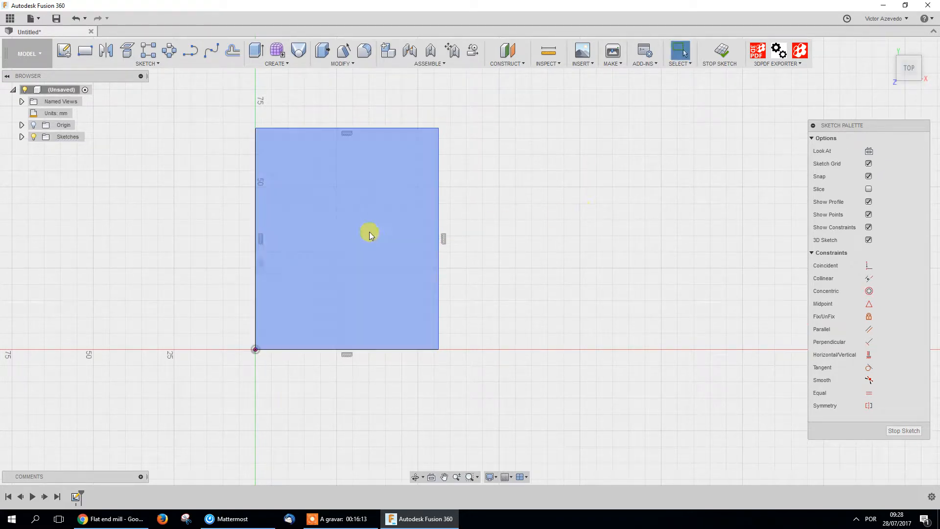
Reposition the undimensioned rectangle's upper edge freehand, ending about 50 mm above the origin
left_click(255, 216)
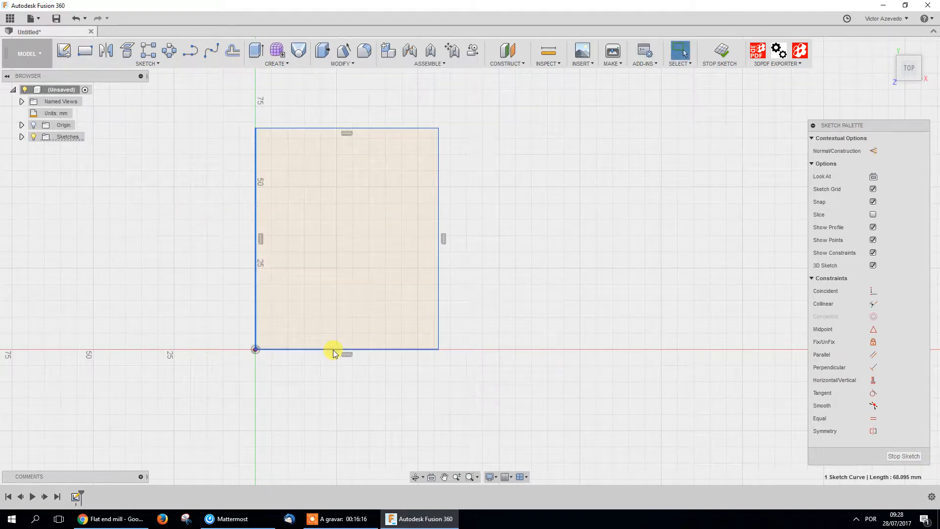
left_click(260, 387)
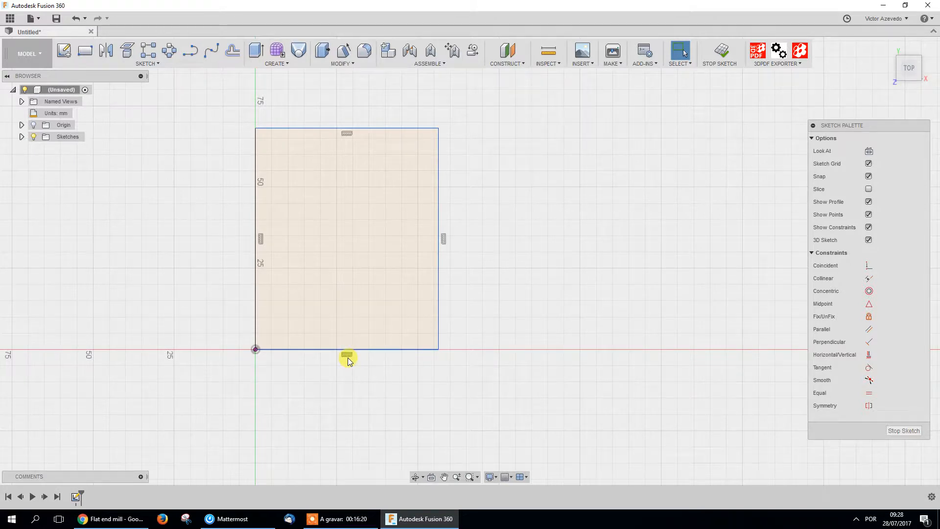
left_click_drag(345, 129, 351, 234)
left_click(509, 319)
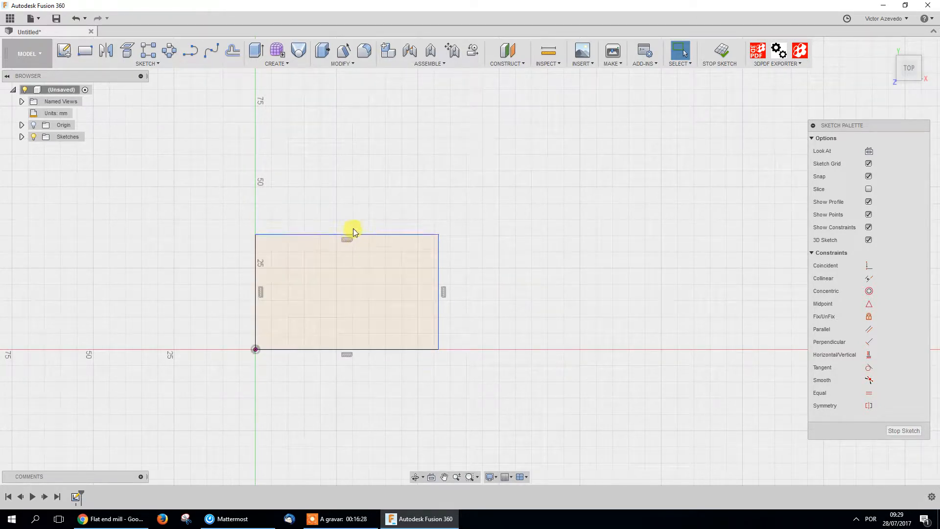
left_click_drag(363, 235, 361, 186)
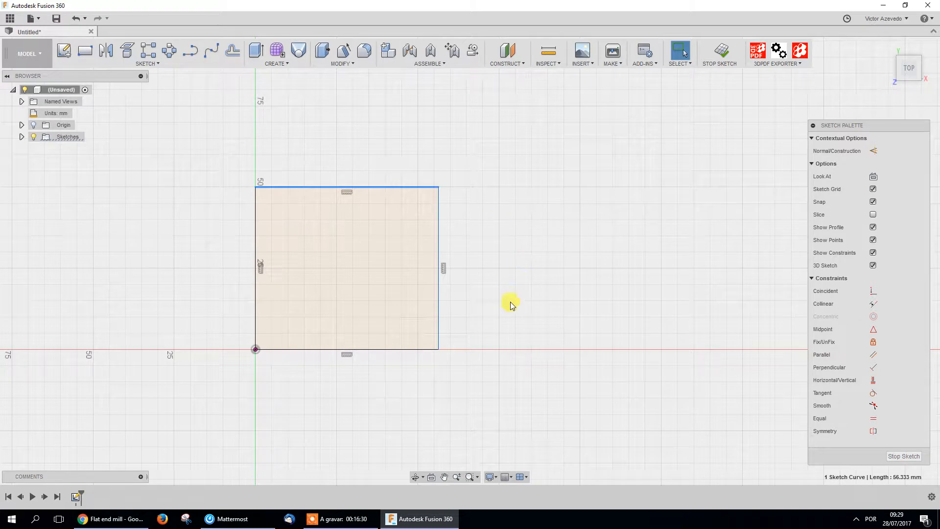
left_click(493, 168)
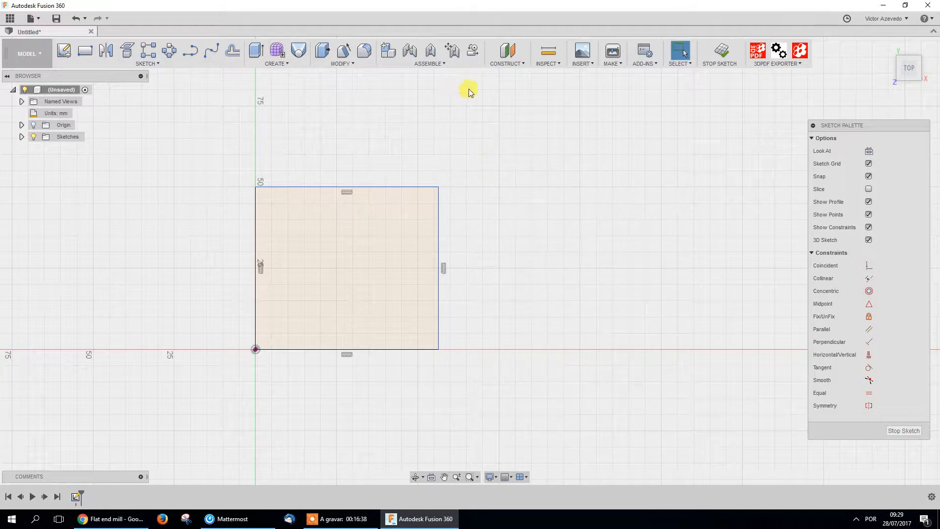
Add a Sketch Dimension above the rectangle's upper edge, accept its drawn length, and undo the dimension
key("d")
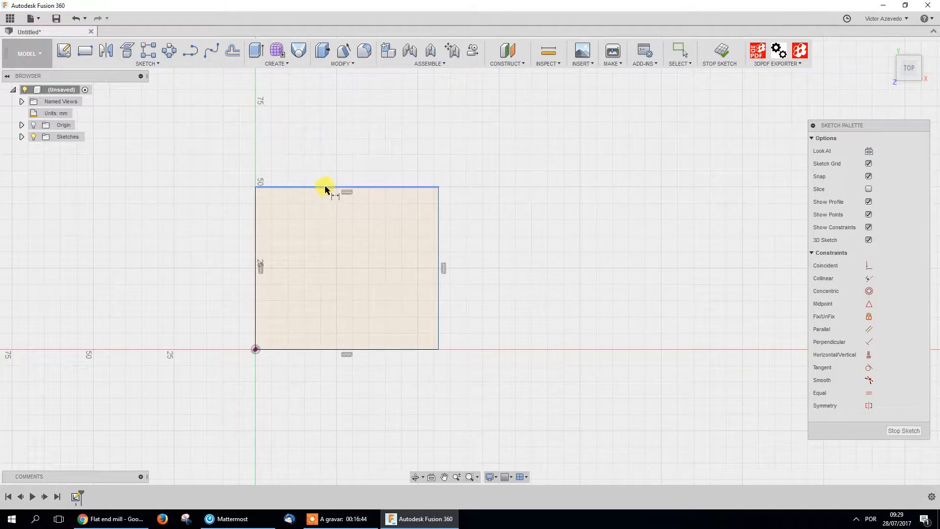
left_click(147, 64)
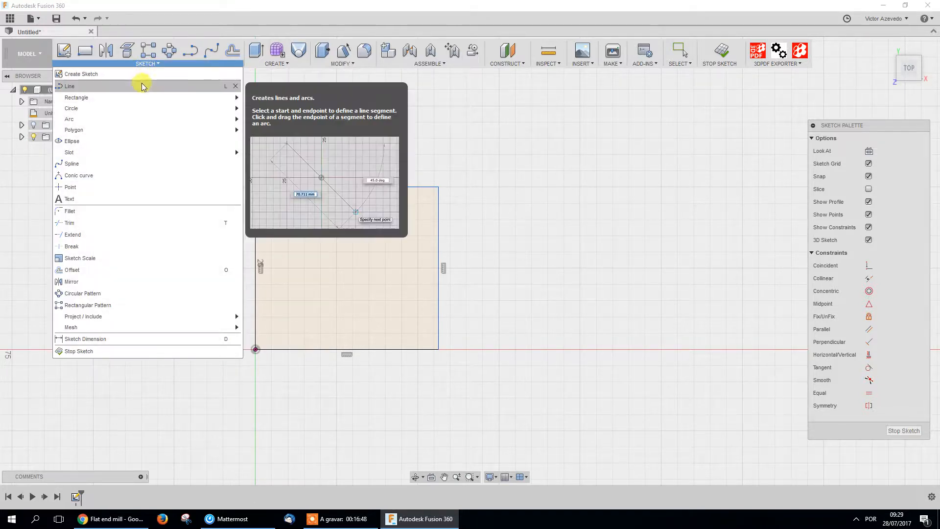
mouse_move(140, 329)
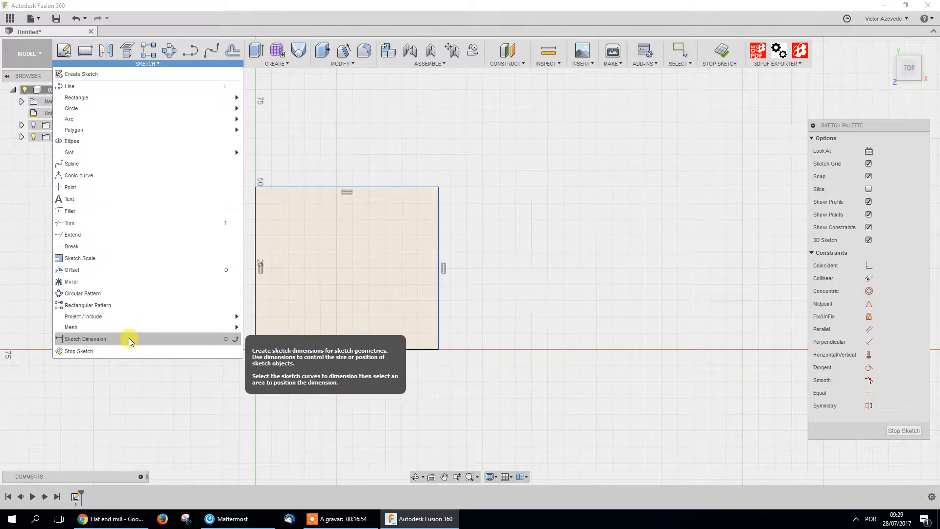
left_click(130, 339)
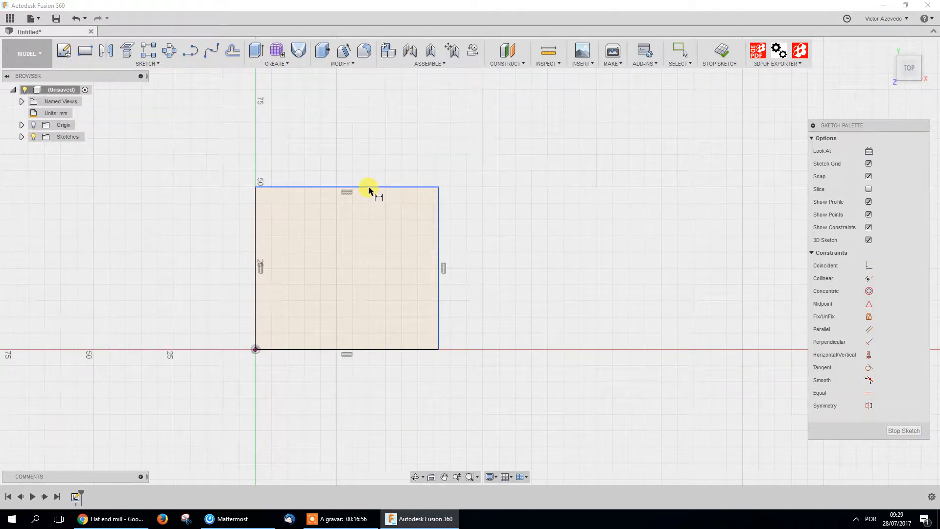
left_click(368, 189)
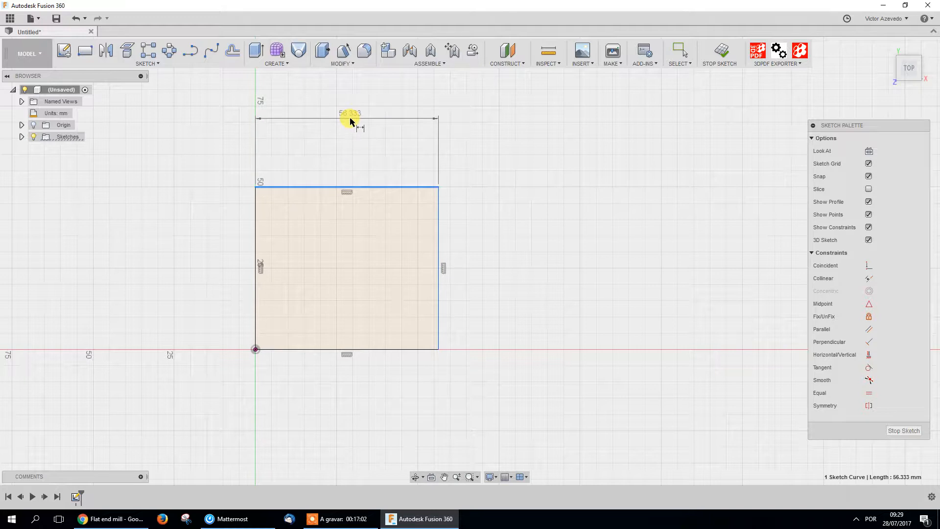
left_click(350, 118)
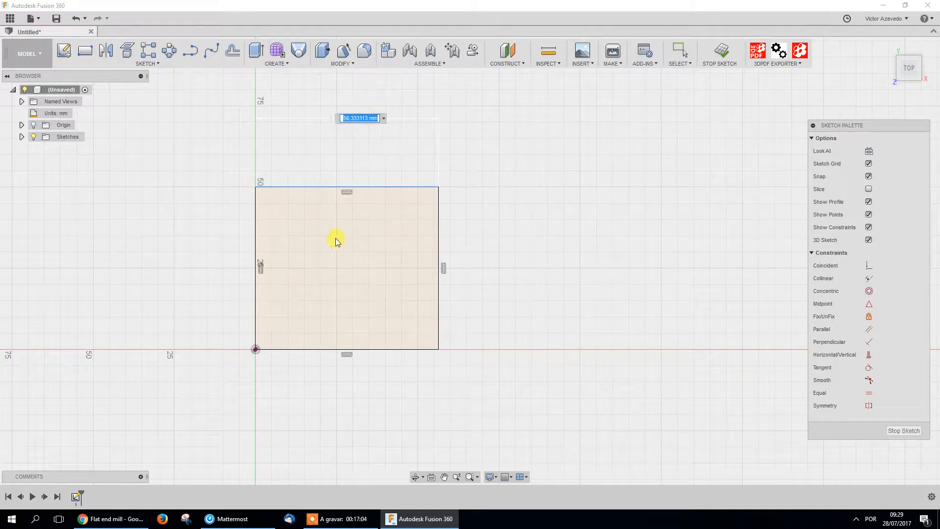
key("Return")
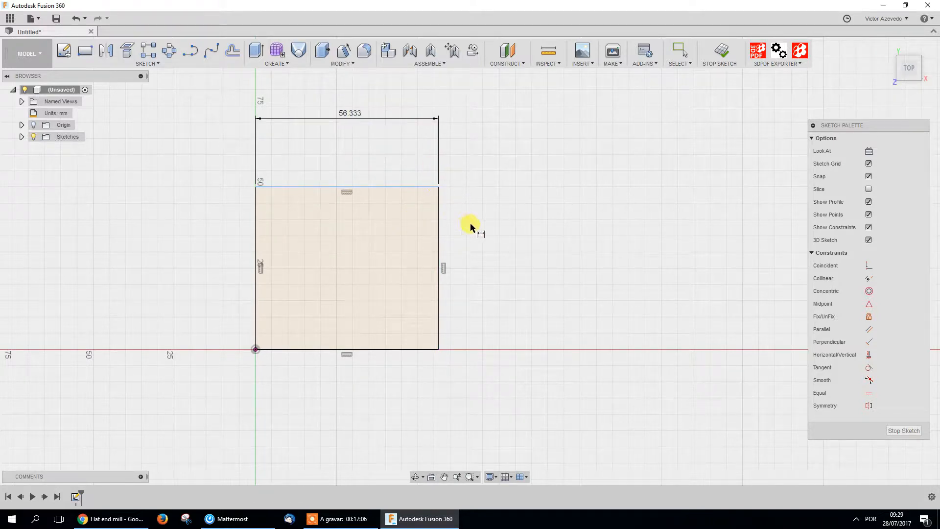
key("ctrl+z")
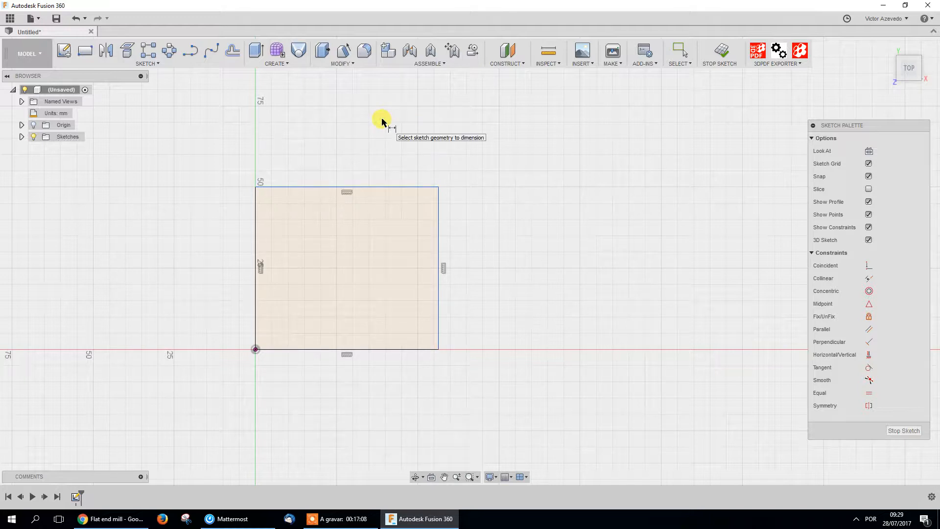
Dimension the rectangle's upper edge and set its width to 50 mm
left_click(314, 187)
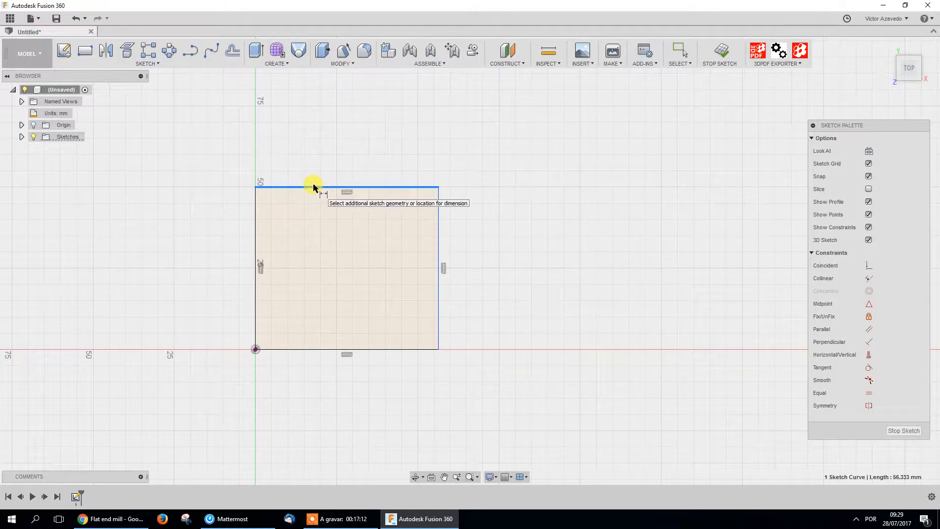
left_click(344, 136)
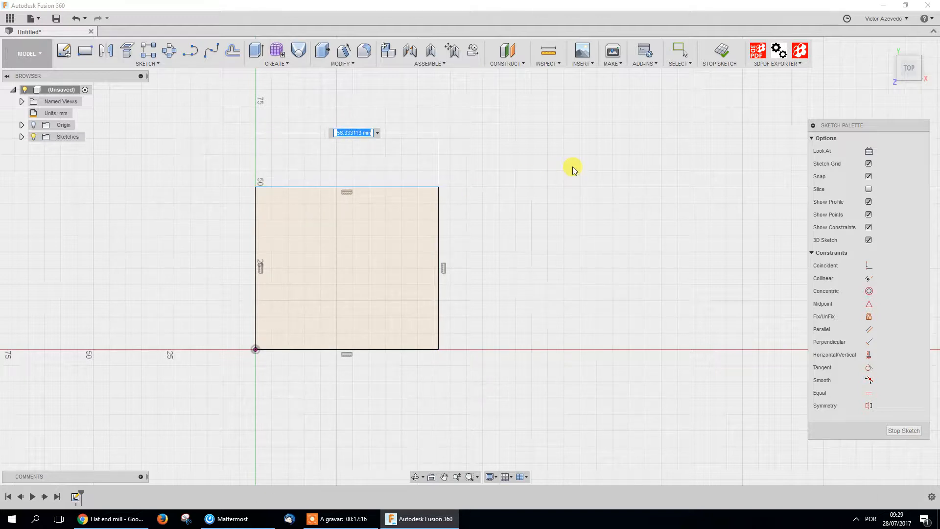
type("50")
key("Return")
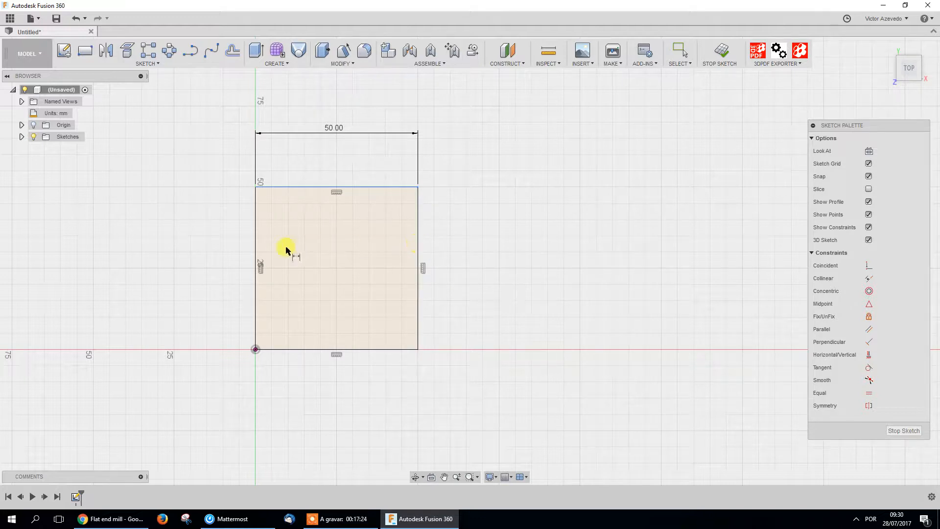
Undo the last width change and edit the existing width dimension to 50 mm again
key("ctrl+z")
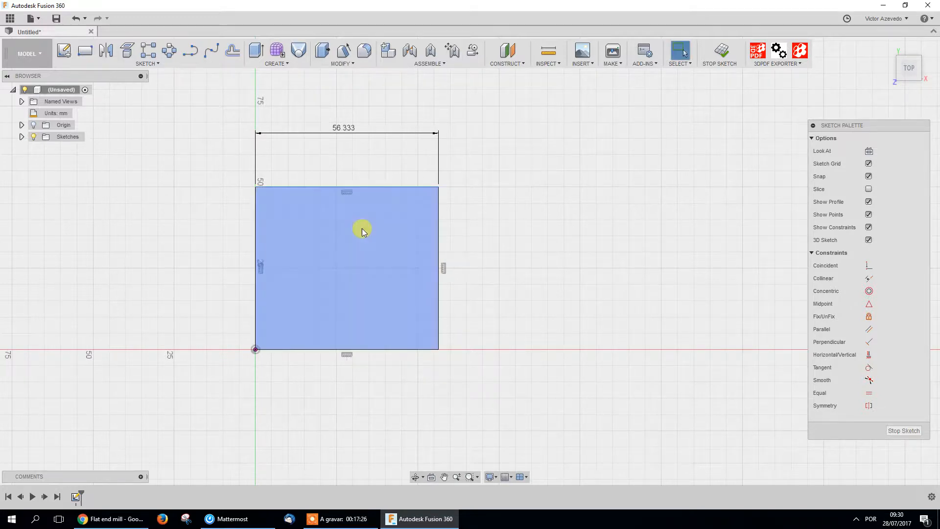
double_click(336, 128)
type("50")
key("Return")
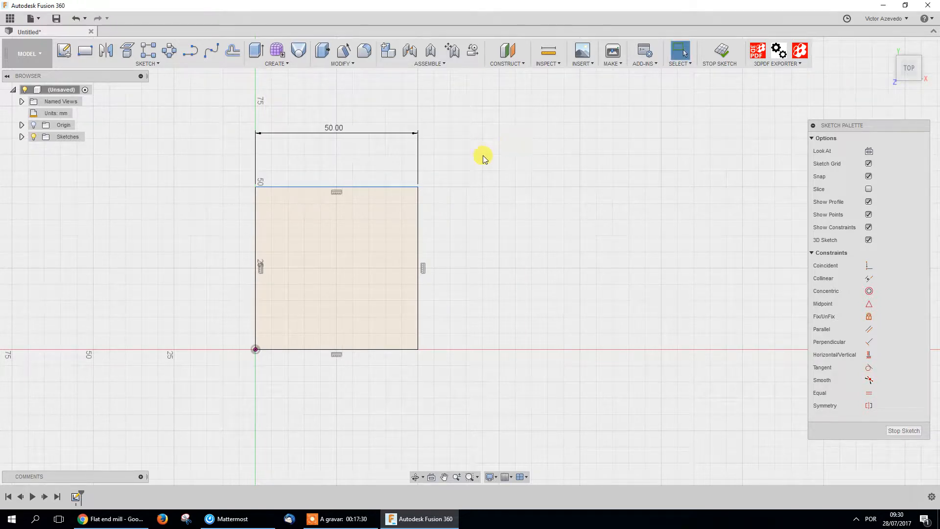
Stretch the rectangle's height freehand to about 56 mm, and dimension its right edge to 50 mm
mouse_move(368, 187)
left_mouse_down()
mouse_move(377, 110)
mouse_move(376, 203)
mouse_move(374, 168)
left_mouse_up()
left_click(541, 246)
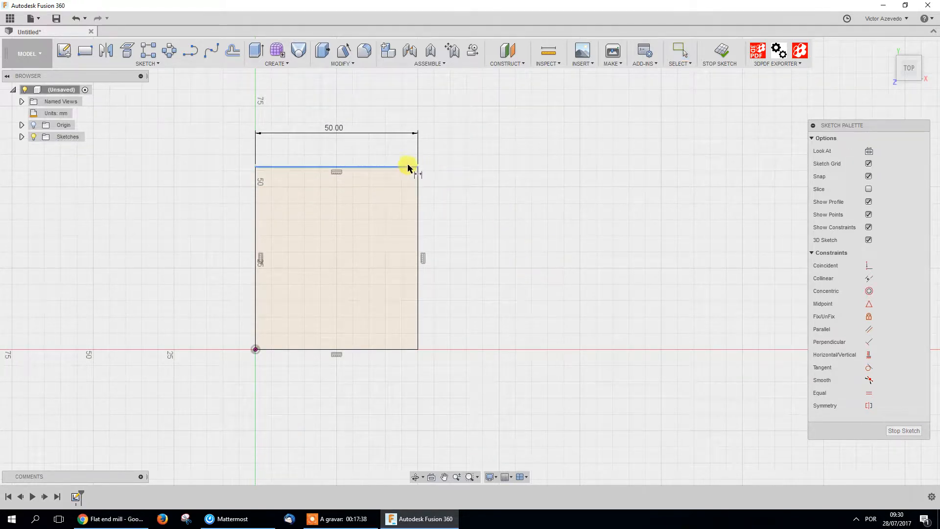
left_click(417, 211)
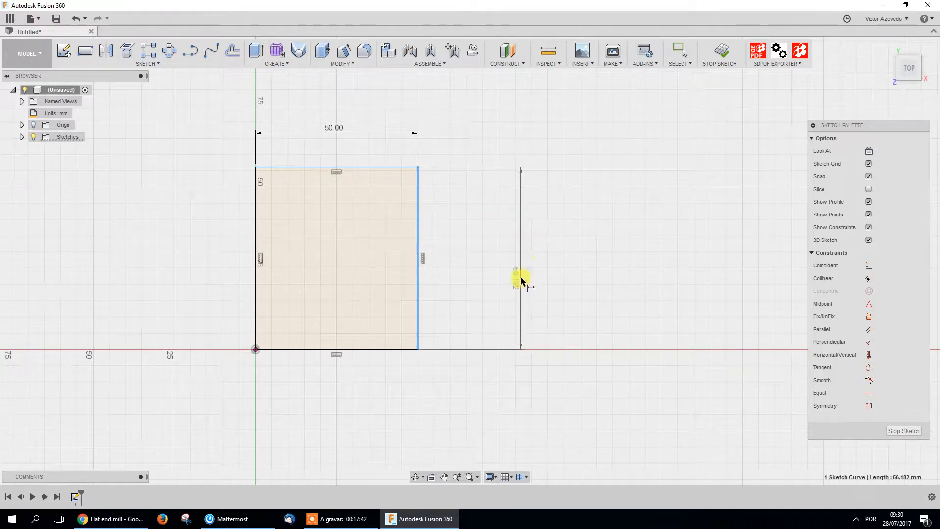
left_click(520, 278)
type("50")
key("Return")
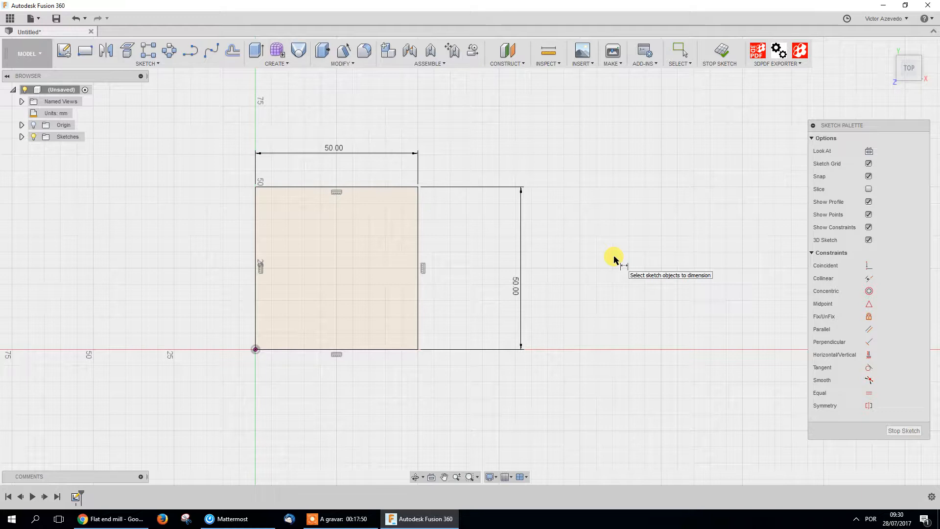
Draw a second two-point rectangle of about 25 by 25 mm, separate from and left of the 50 mm square
key("r")
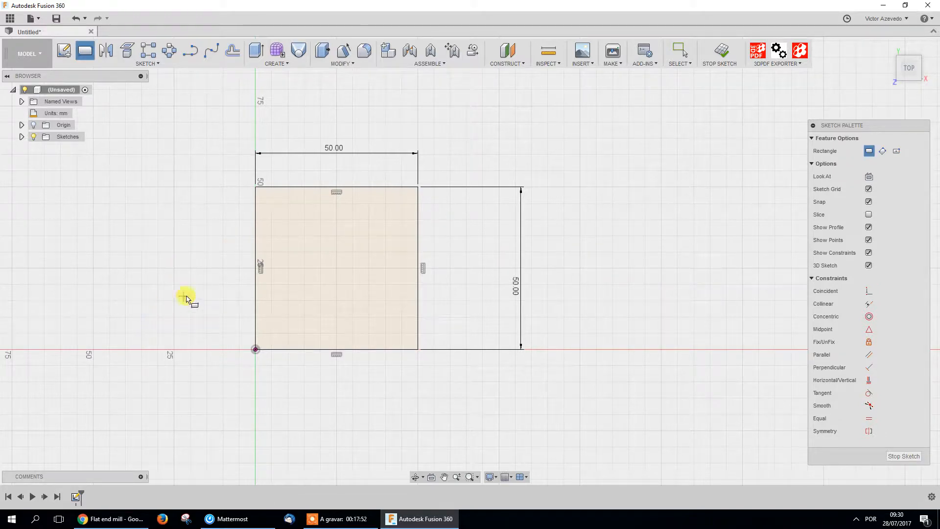
left_click(172, 268)
left_click(93, 186)
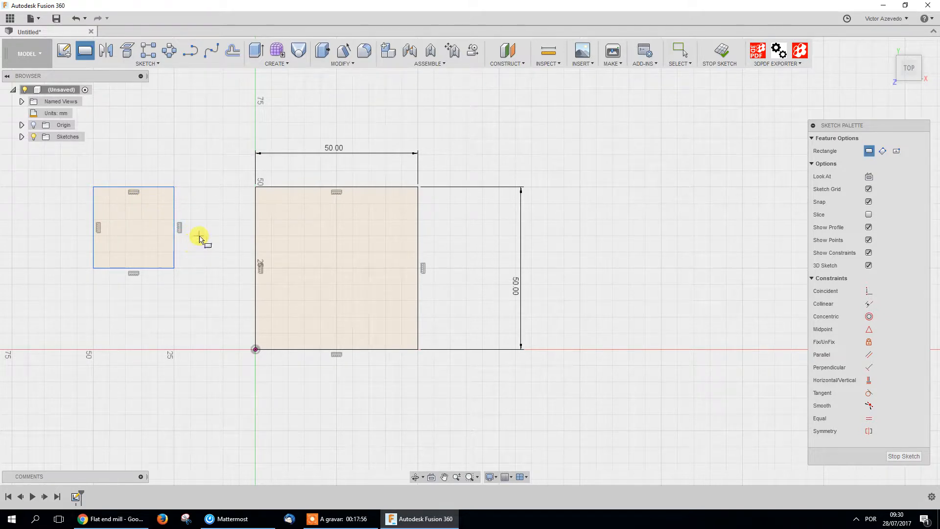
key("Escape")
Dimension the small square's upper and left edges, accepting 25 mm for each
key("d")
left_click(147, 186)
left_click(144, 161)
key("Return")
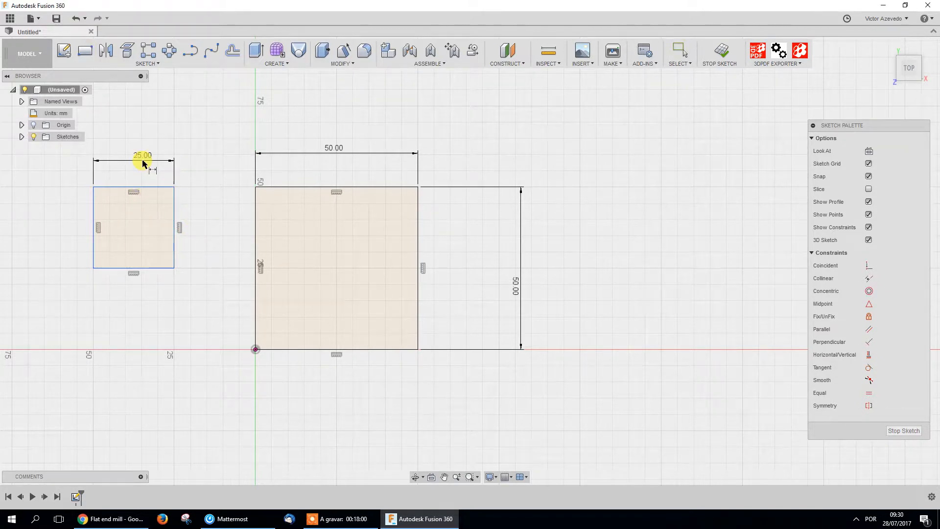
left_click(93, 209)
left_click(61, 205)
key("Return")
Add driven dimensions to the small square's lower and right edges, accepting the over-constraint option for both
left_click(154, 267)
left_click(147, 289)
key("Return")
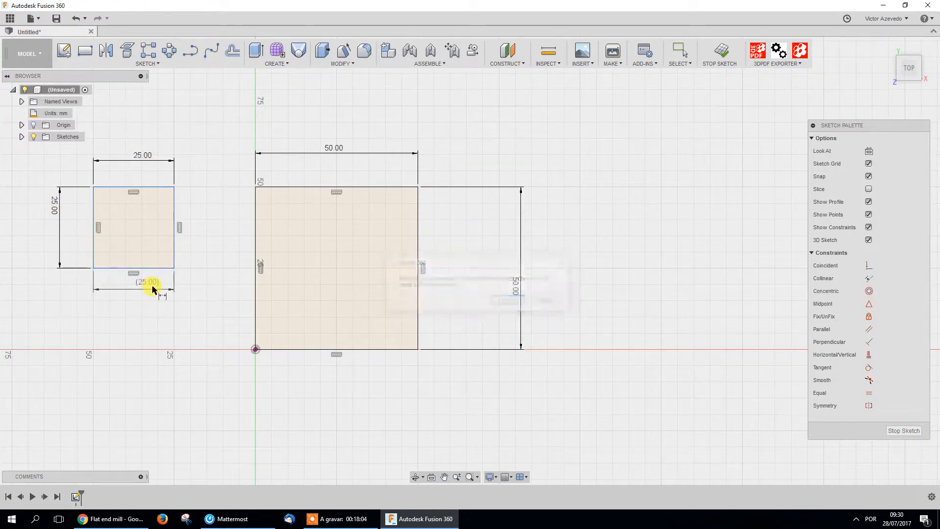
left_click(177, 217)
left_click(198, 216)
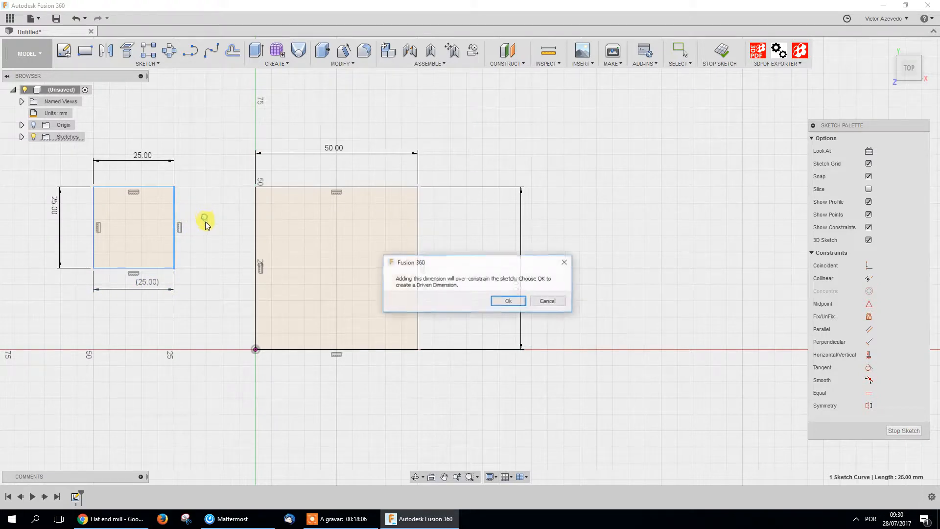
left_click(504, 299)
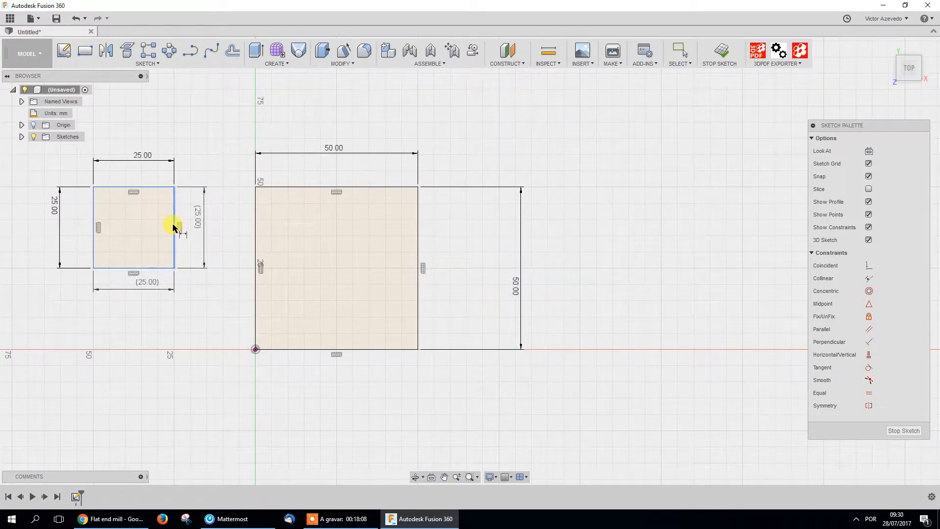
key("Escape")
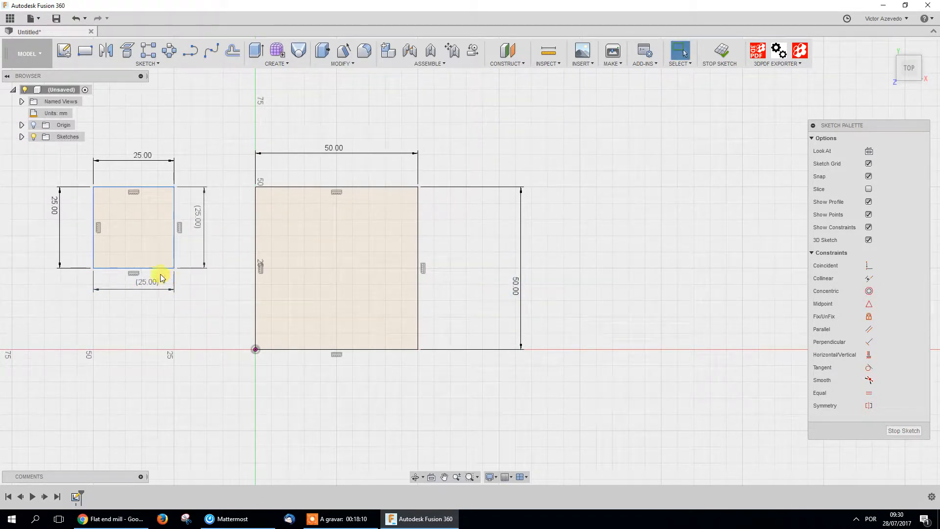
Move the fully sized small square freehand by its edges, shifting it closer to the 50 mm square and slightly lower
mouse_move(163, 268)
left_mouse_down()
mouse_move(90, 304)
mouse_move(211, 260)
left_mouse_up()
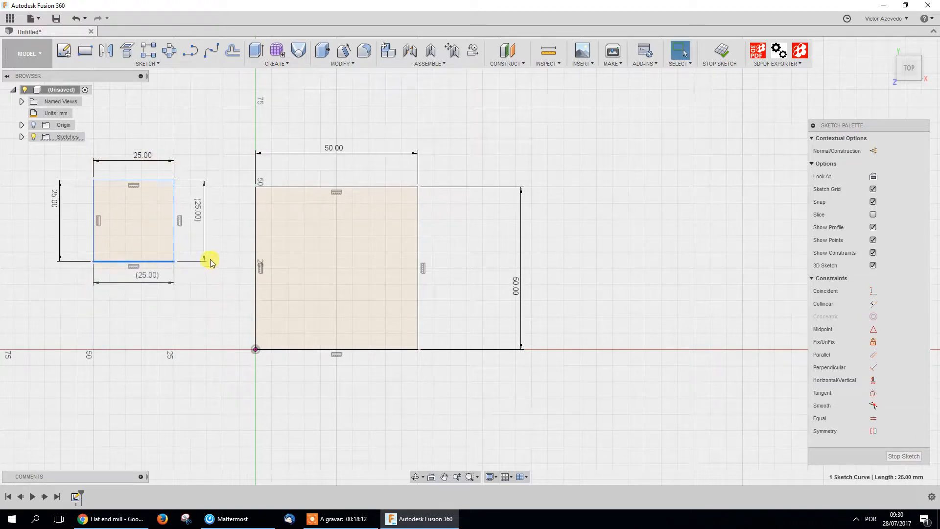
mouse_move(173, 234)
left_mouse_down()
mouse_move(160, 241)
mouse_move(193, 259)
left_mouse_up()
left_click(217, 301)
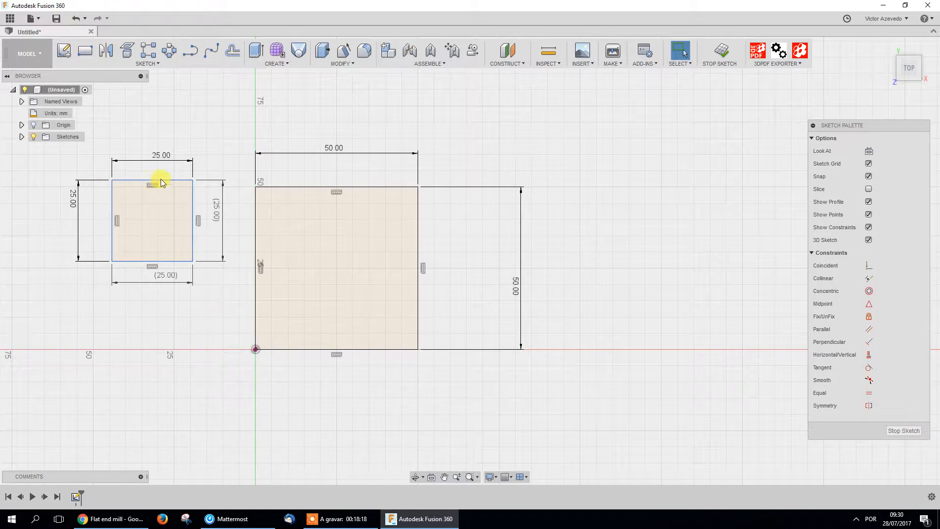
mouse_move(165, 184)
left_mouse_down()
mouse_move(169, 164)
mouse_move(167, 193)
left_mouse_up()
left_click(191, 335)
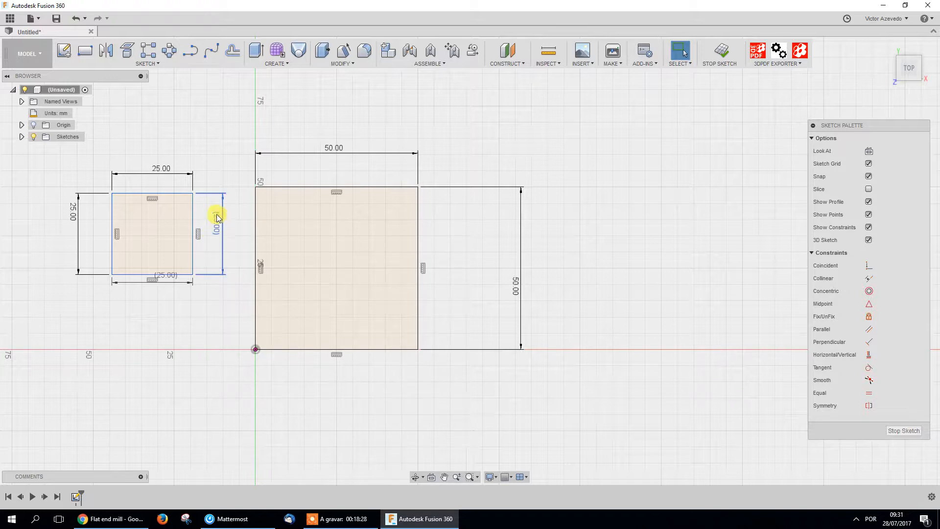
Move the driven dimension under the small square farther from its lower edge
left_click_drag(163, 281, 152, 304)
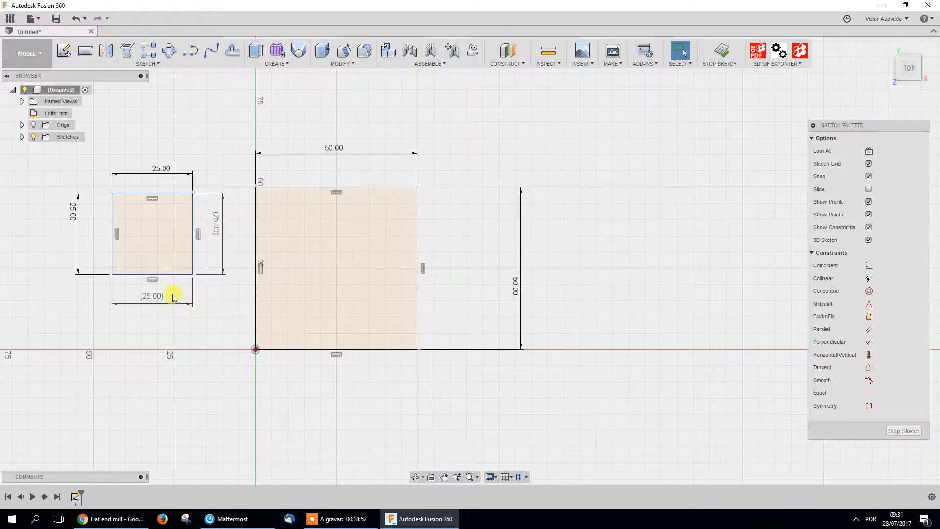
left_click(157, 299)
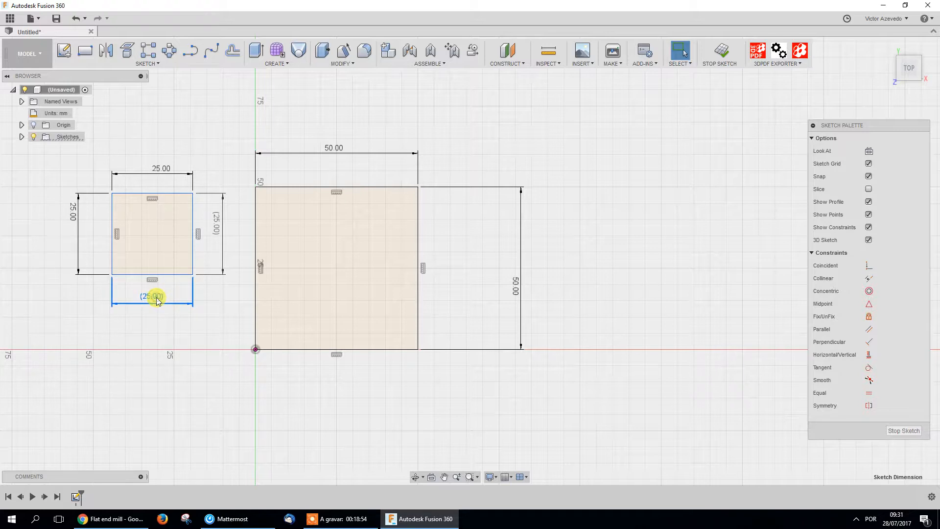
left_click(154, 336)
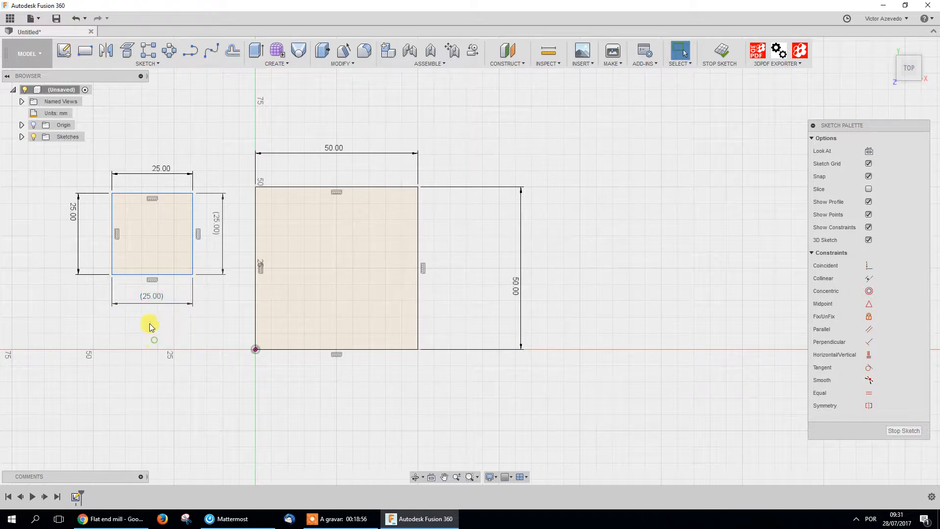
Set the driving dimension above the small square to 26 mm
double_click(158, 168)
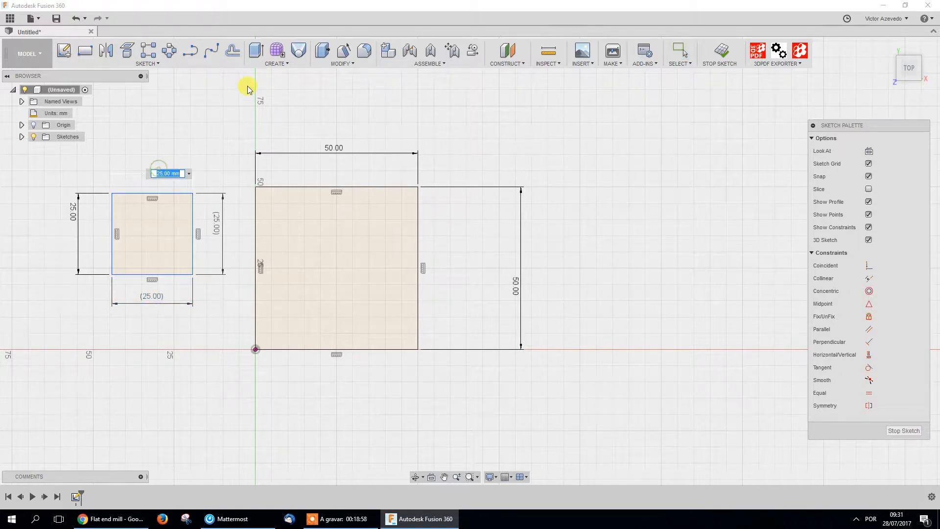
type("26")
key("Return")
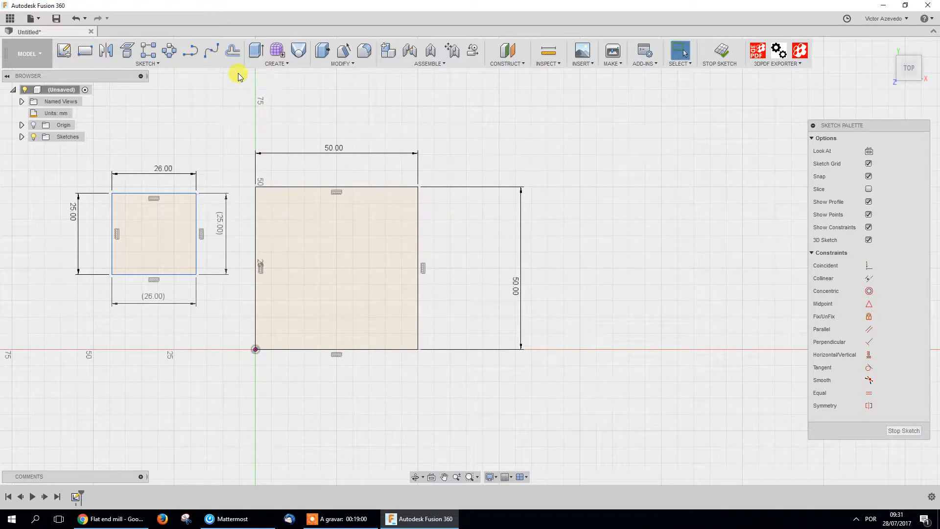
Set the small square's upper width dimension to 25 mm and move it farther above the edge
double_click(162, 168)
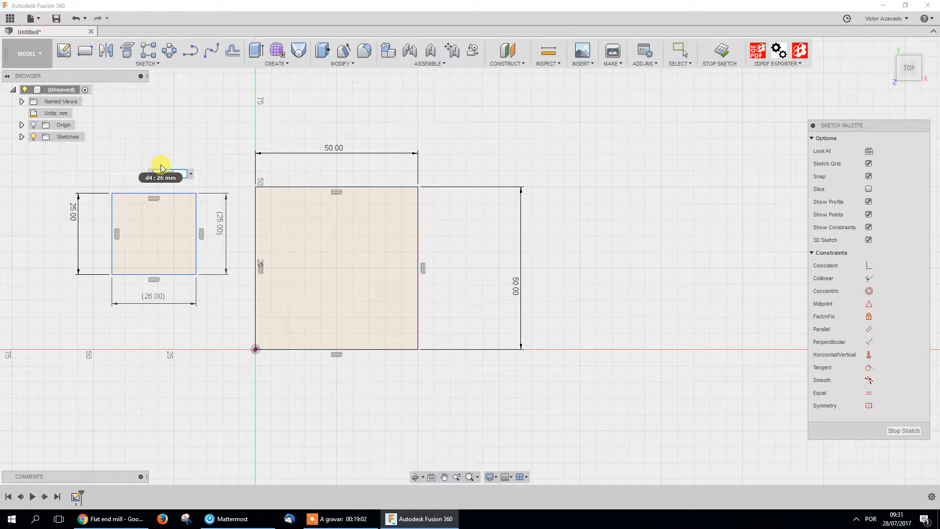
type("25")
key("Return")
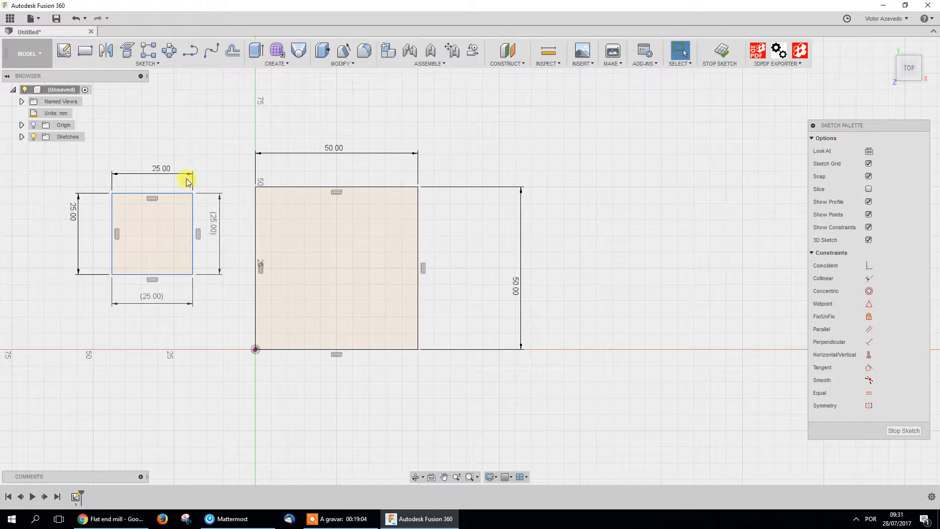
mouse_move(162, 165)
left_mouse_down()
mouse_move(149, 161)
mouse_move(160, 157)
left_mouse_up()
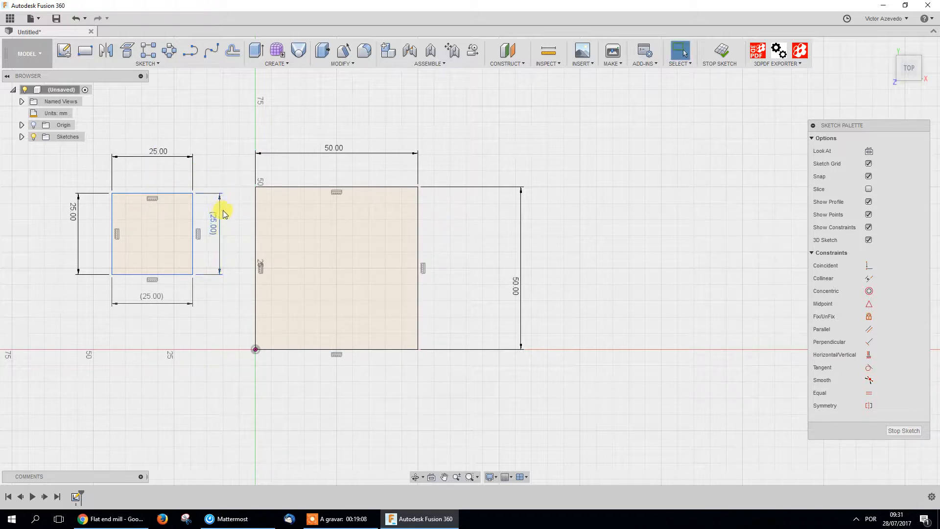
Add a driven angle dimension between the small square's upper and right edges, accepting the over-constraint option
left_click(193, 214)
left_click(172, 196)
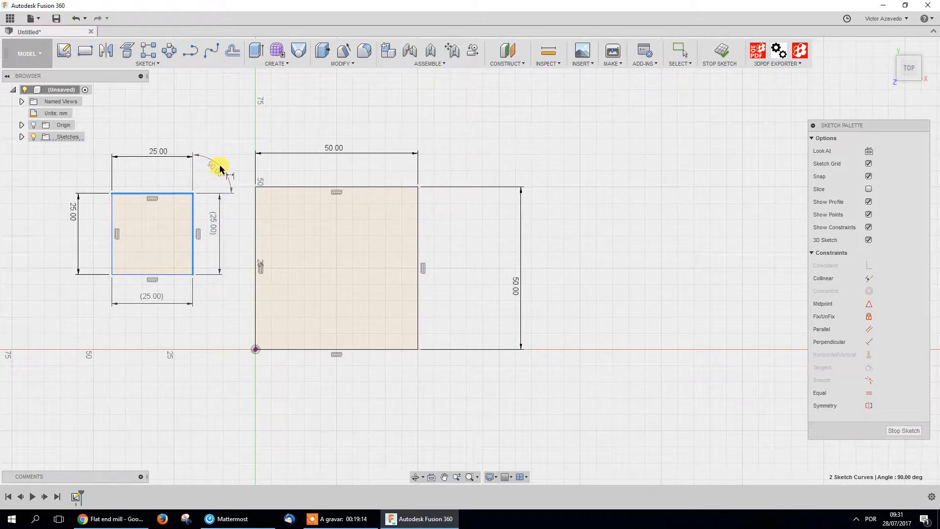
left_click(170, 214)
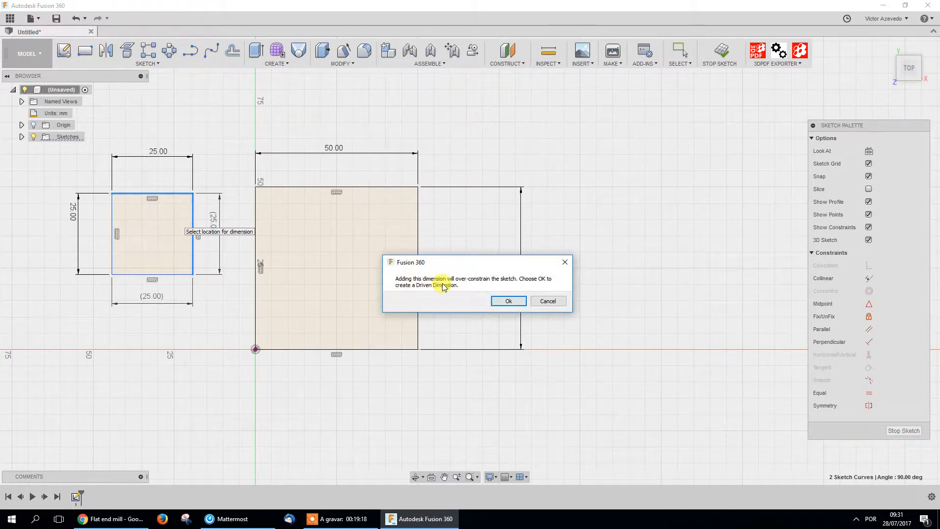
left_click(509, 301)
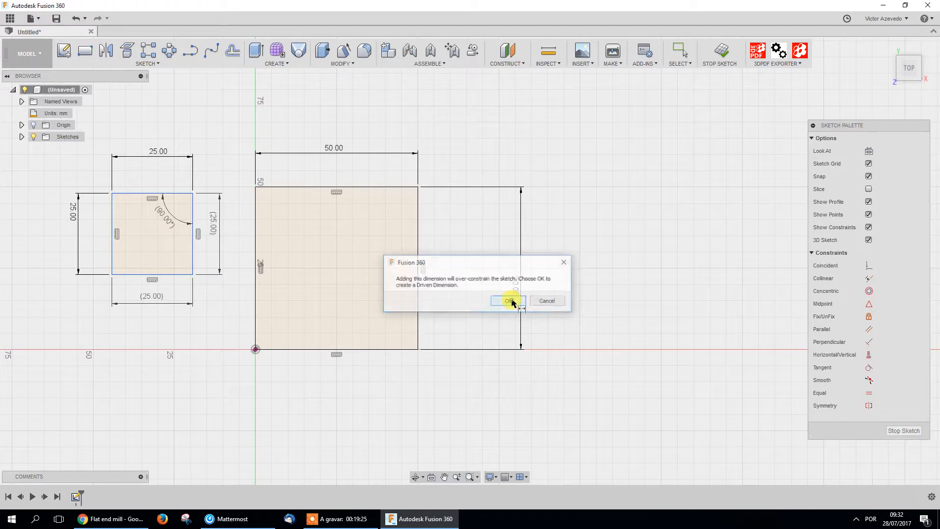
left_click(169, 224)
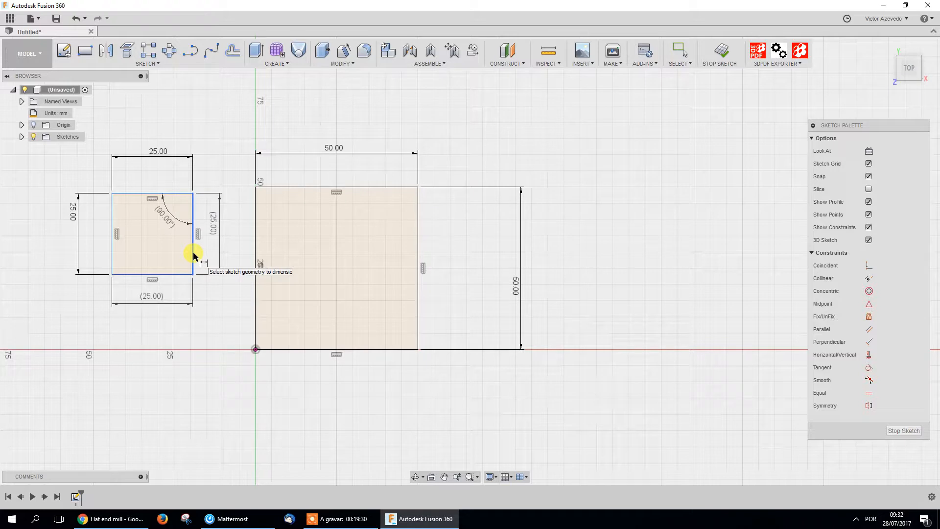
Dimension the horizontal distance between the small square's right edge and the large square's left edge as 20 mm
left_click(194, 254)
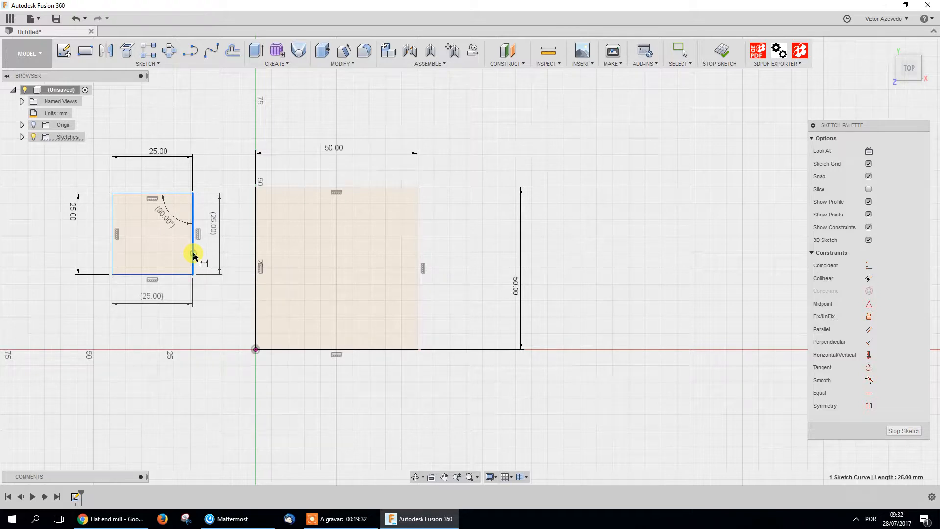
left_click(256, 248)
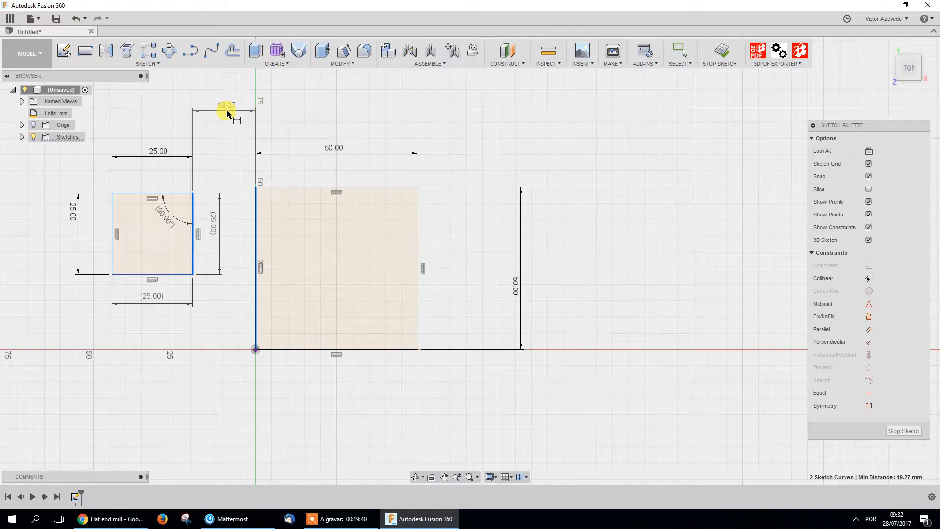
left_click(225, 111)
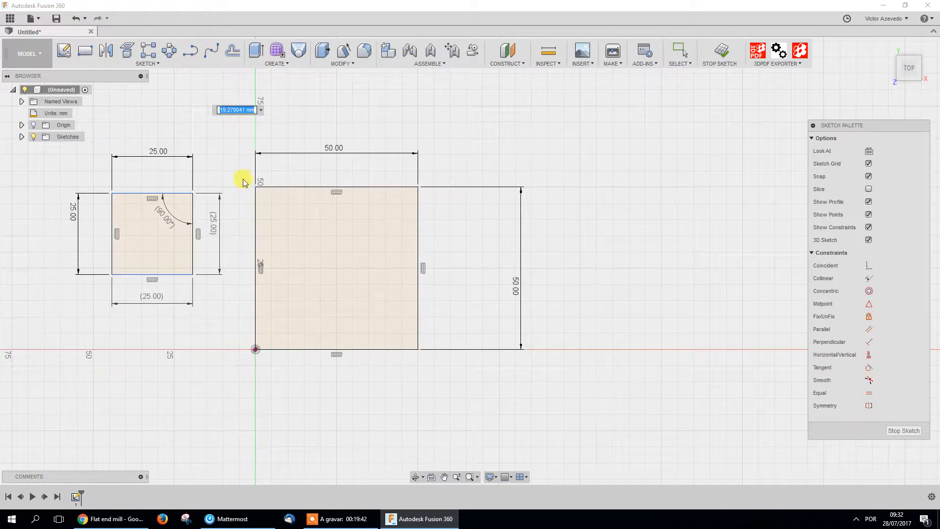
type("20")
key("Return")
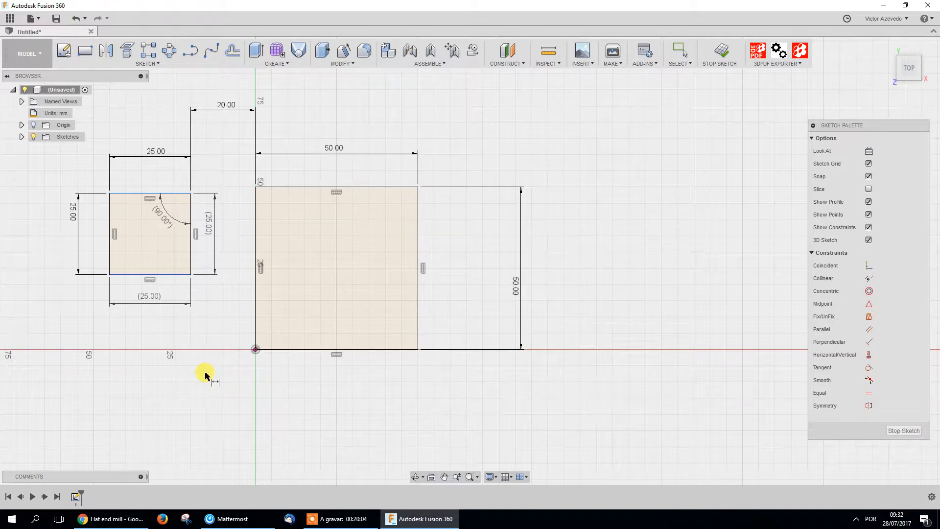
Add a driven angle dimension between the small square's left and lower edges, accepting the over-constraint option
left_click(110, 250)
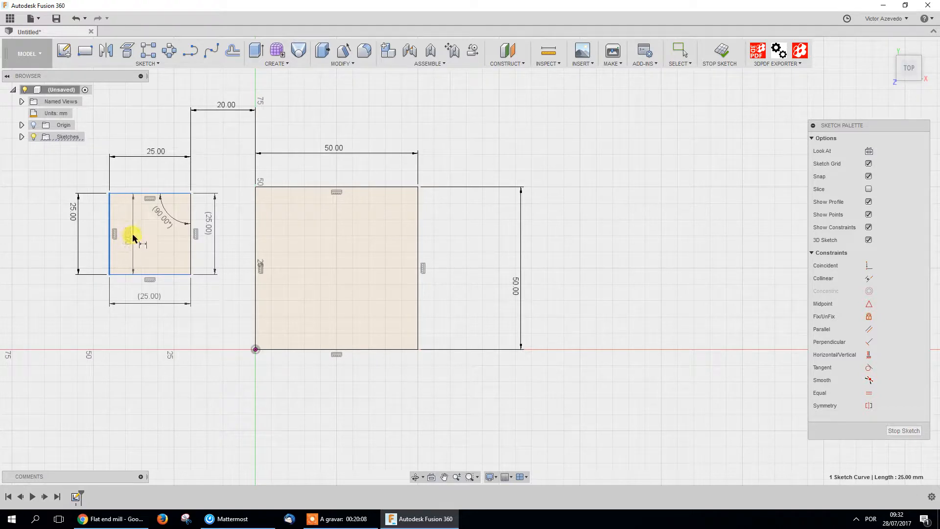
left_click(133, 274, "ctrl")
left_click(146, 250)
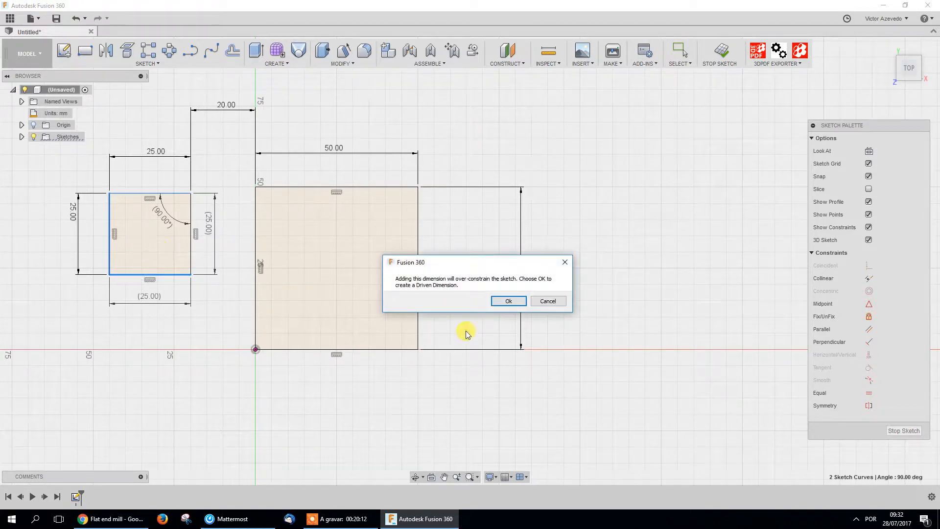
left_click(512, 300)
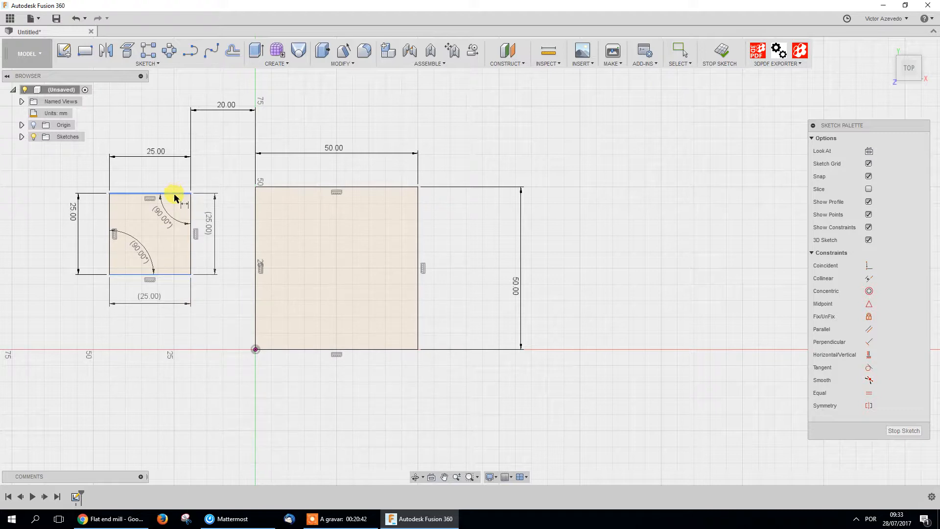
key("Escape")
Move the small square freehand up and down by its upper and lower edges to test its vertical freedom
mouse_move(176, 196)
left_mouse_down()
mouse_move(175, 185)
mouse_move(168, 216)
mouse_move(143, 143)
mouse_move(150, 130)
mouse_move(157, 198)
mouse_move(157, 153)
mouse_move(164, 194)
left_mouse_up()
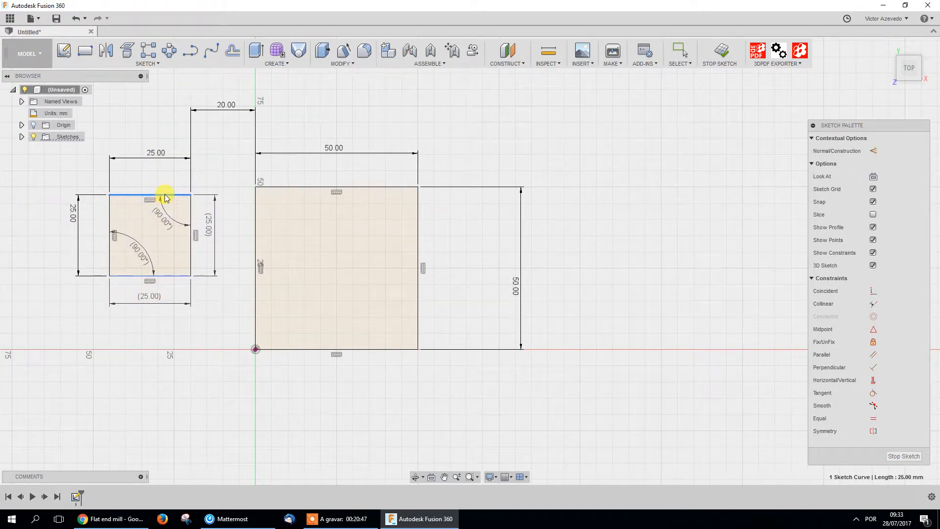
left_click(216, 352)
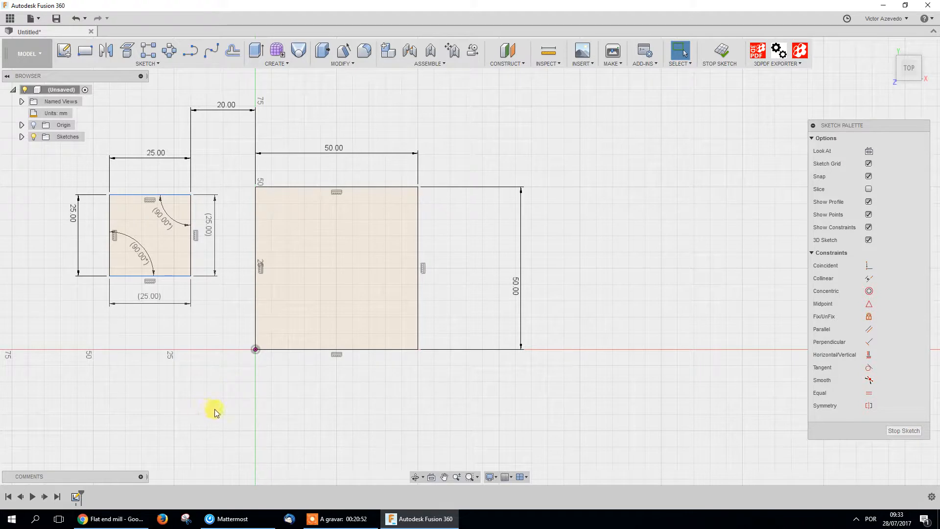
left_click_drag(154, 195, 153, 175)
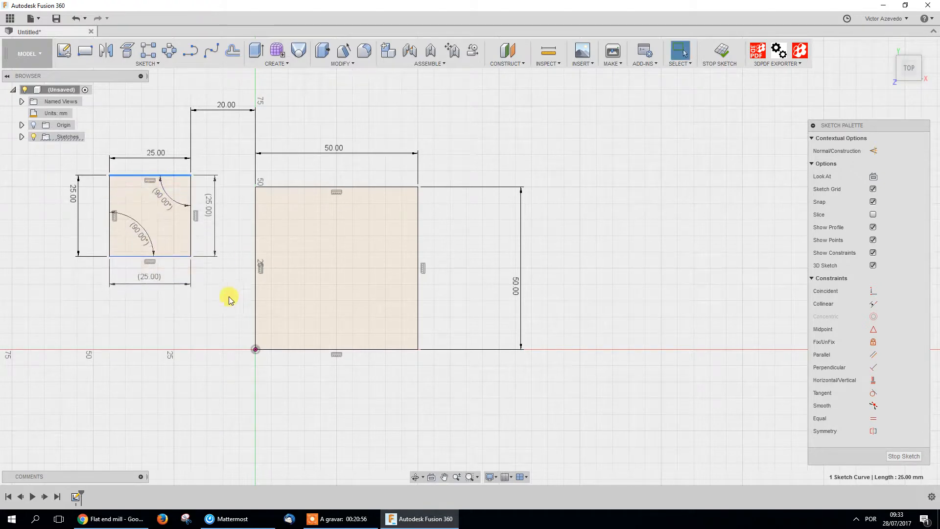
left_click(179, 327)
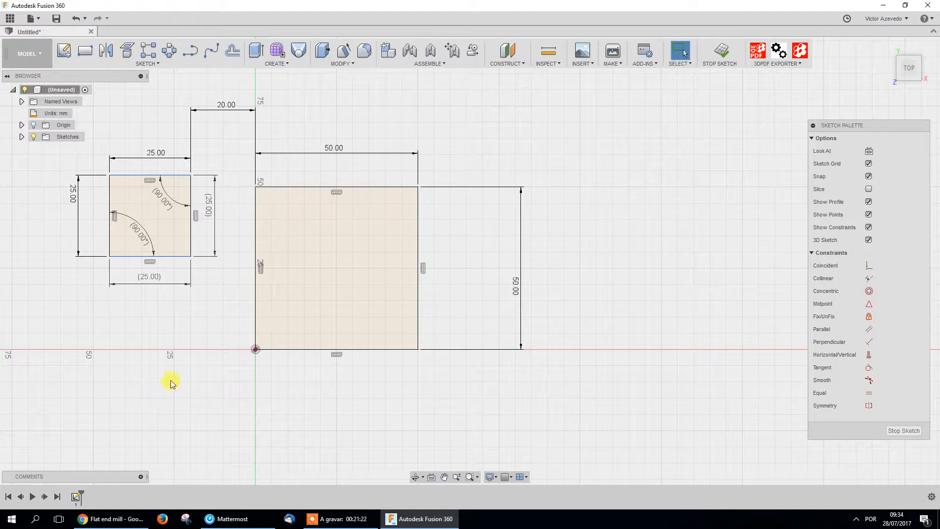
left_click_drag(175, 253, 168, 279)
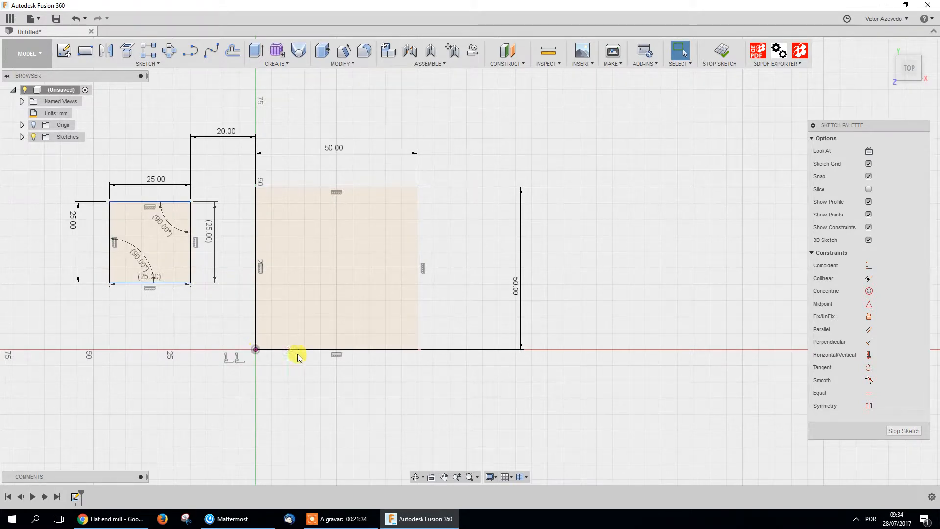
Dimension the vertical distance between the lower edges of the small and large squares as 30 mm
key("d")
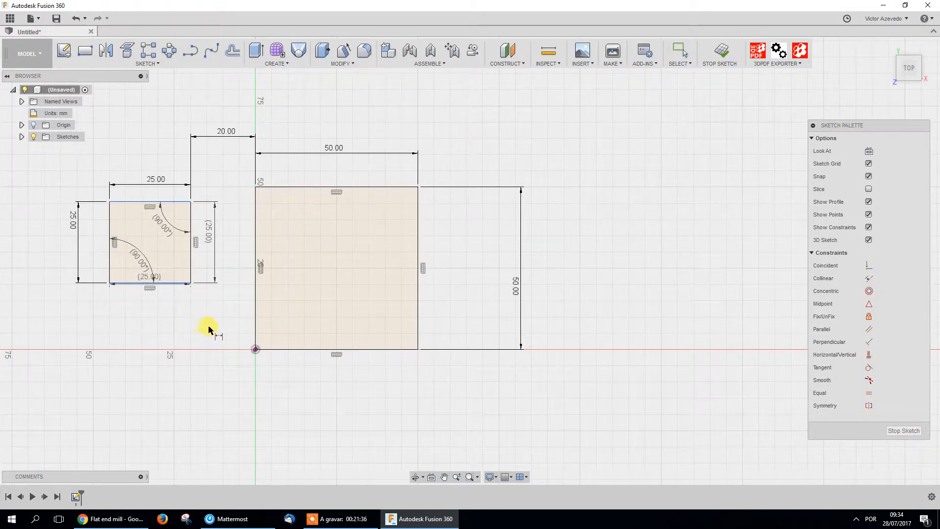
left_click(180, 284)
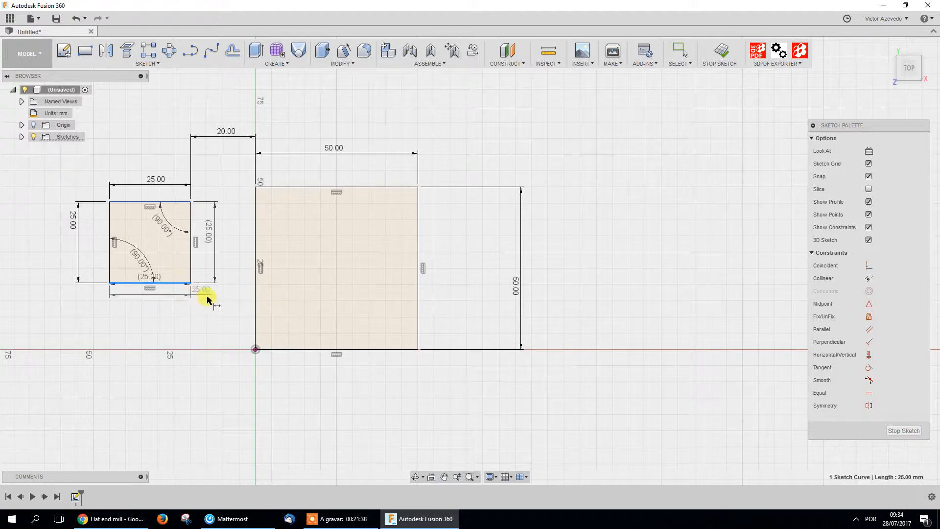
left_click(285, 350)
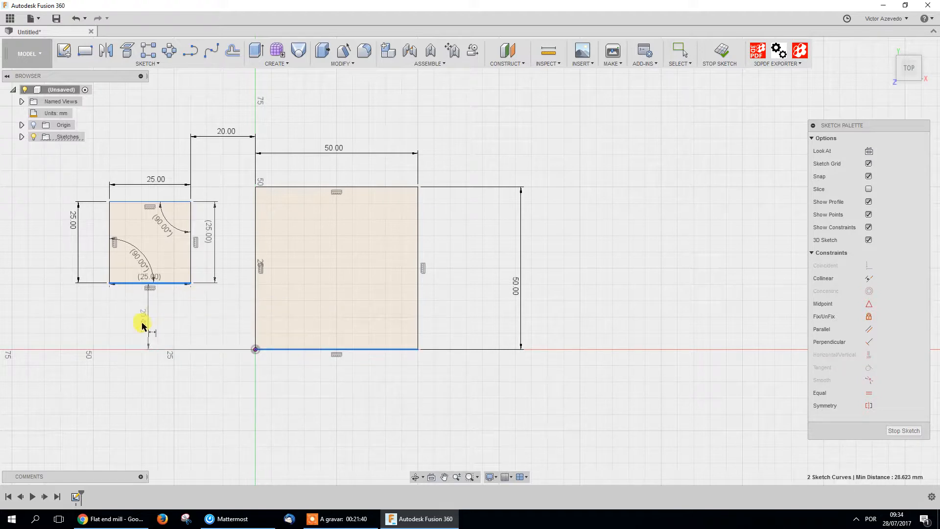
left_click(139, 321)
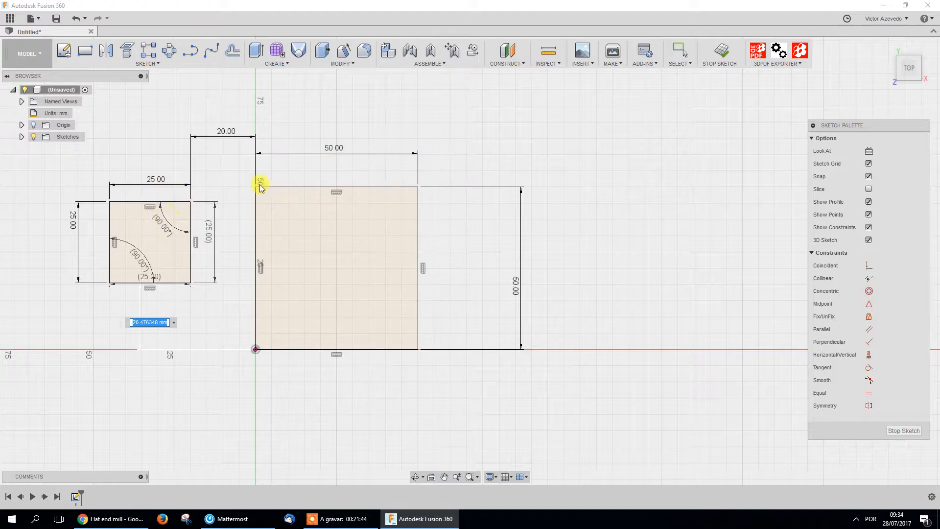
type("30")
key("Return")
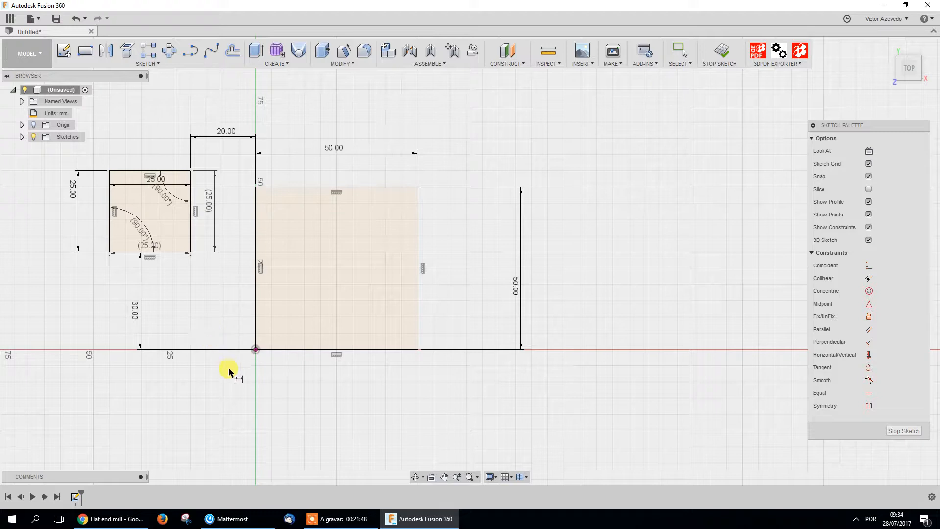
Set the vertical distance between the two squares' lower edges to 25 mm and clear the edge selection
double_click(138, 314)
type("25")
key("Return")
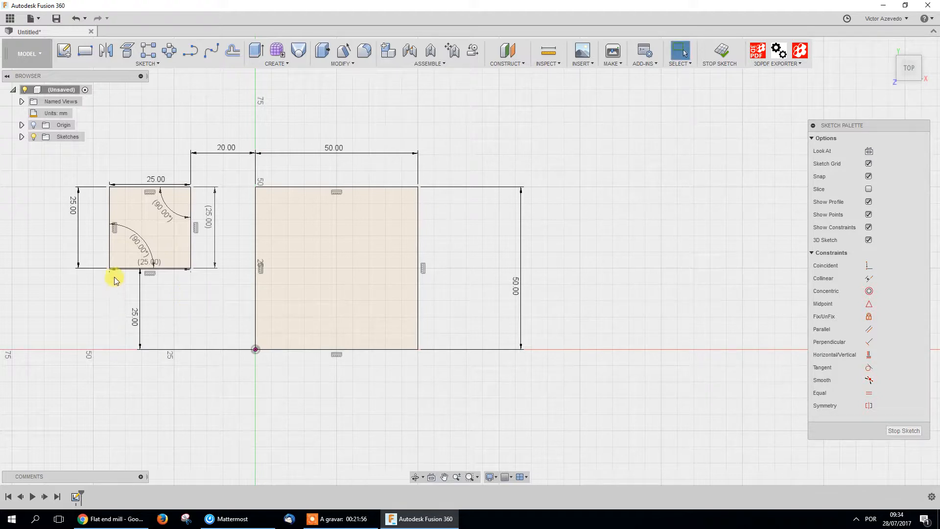
left_click(110, 239)
left_click(308, 188)
left_click(57, 339)
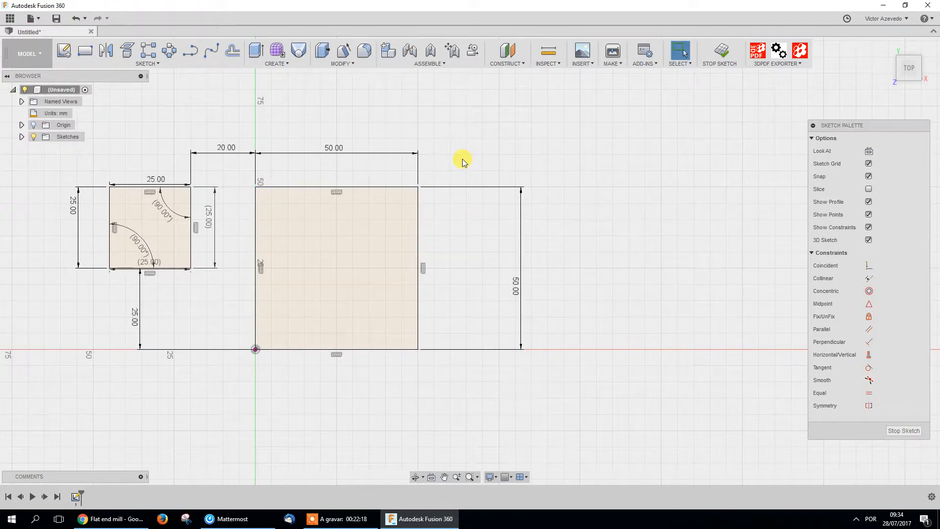
Draw a center-diameter circle about 30 mm in diameter, centered in the 50 mm square
left_click(150, 63)
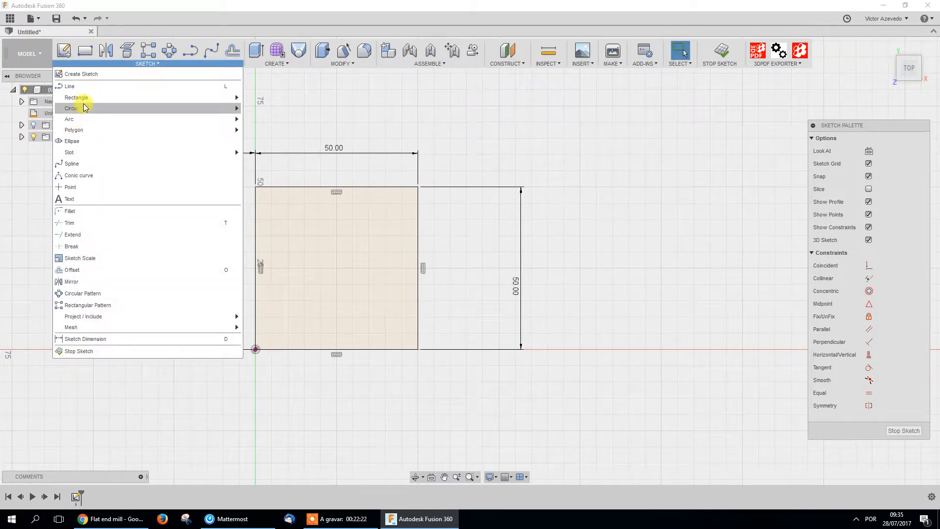
mouse_move(86, 111)
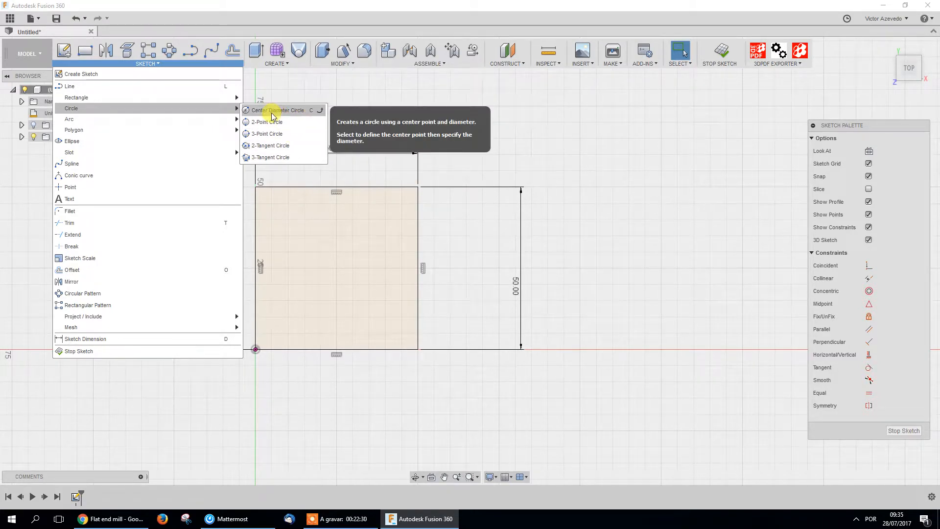
mouse_move(229, 131)
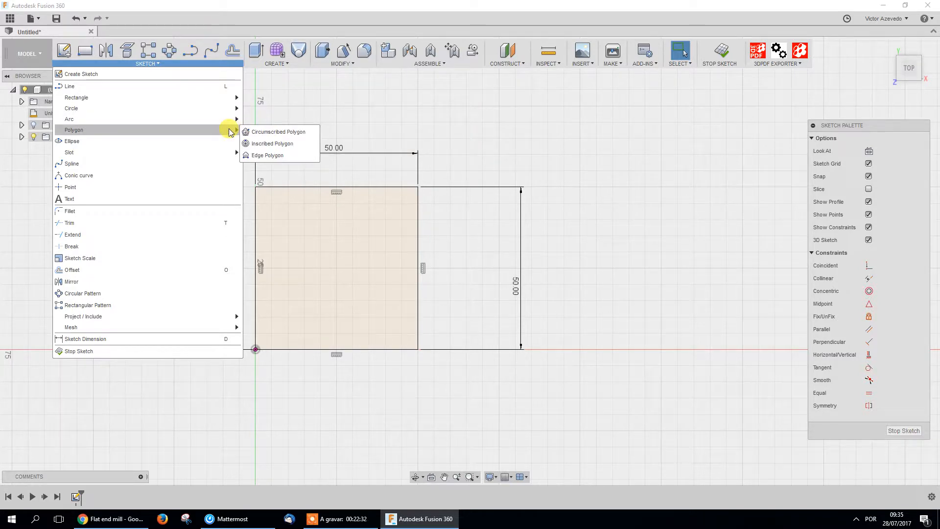
left_click(478, 126)
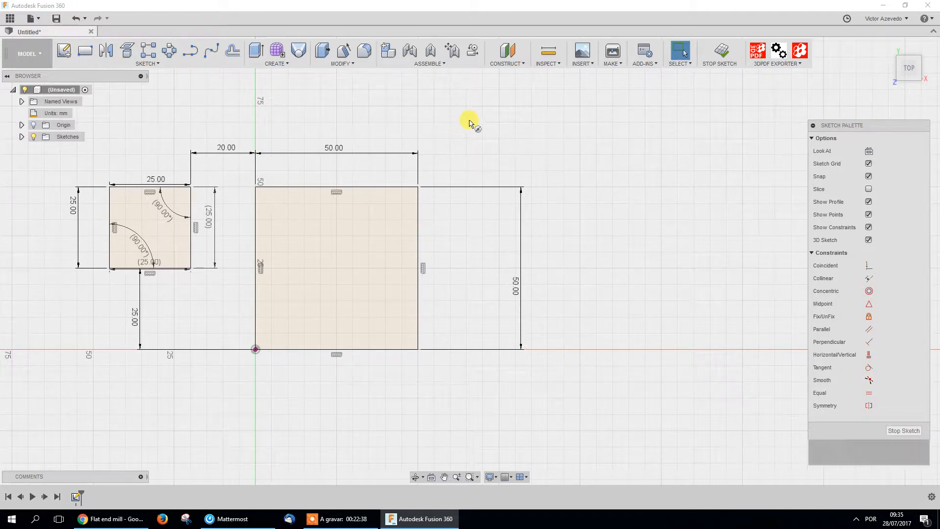
key("c")
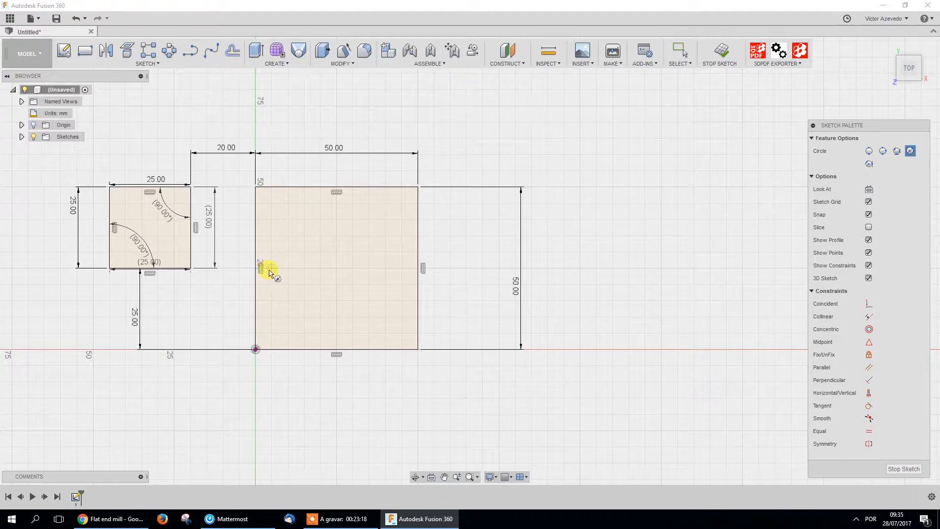
left_click(337, 269)
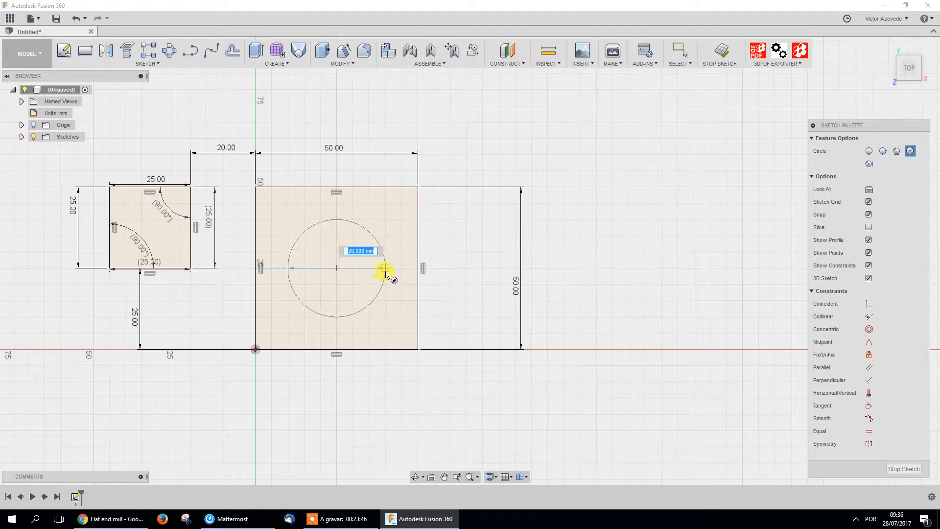
left_click(384, 271)
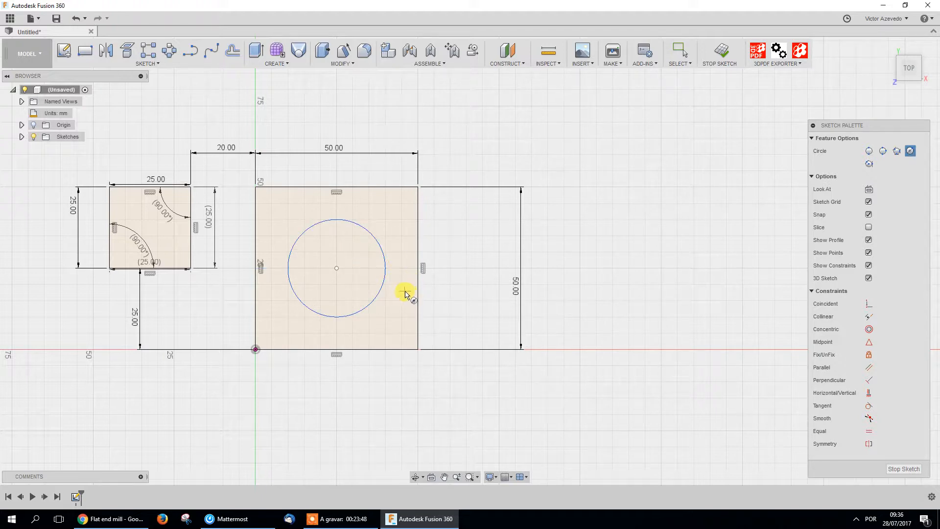
Dimension the circle's diameter as 30 mm
key("d")
left_click(370, 236)
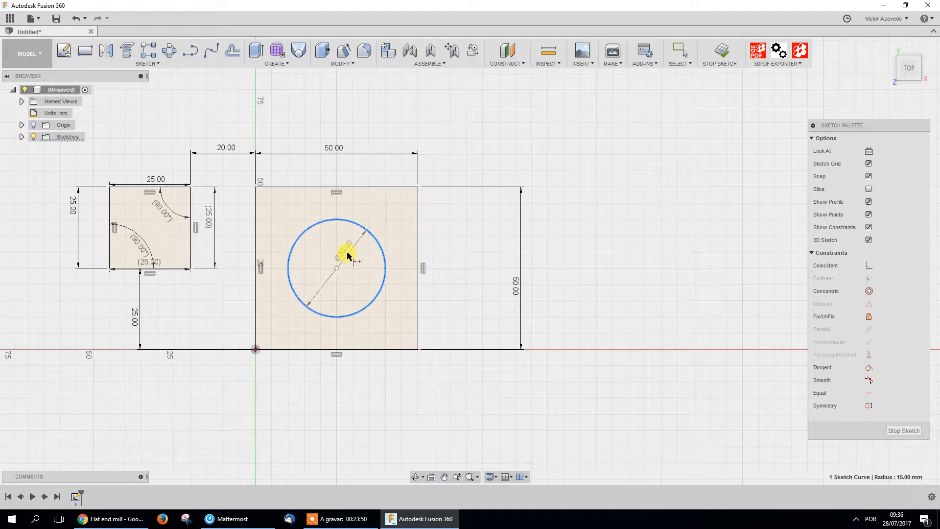
left_click(357, 270)
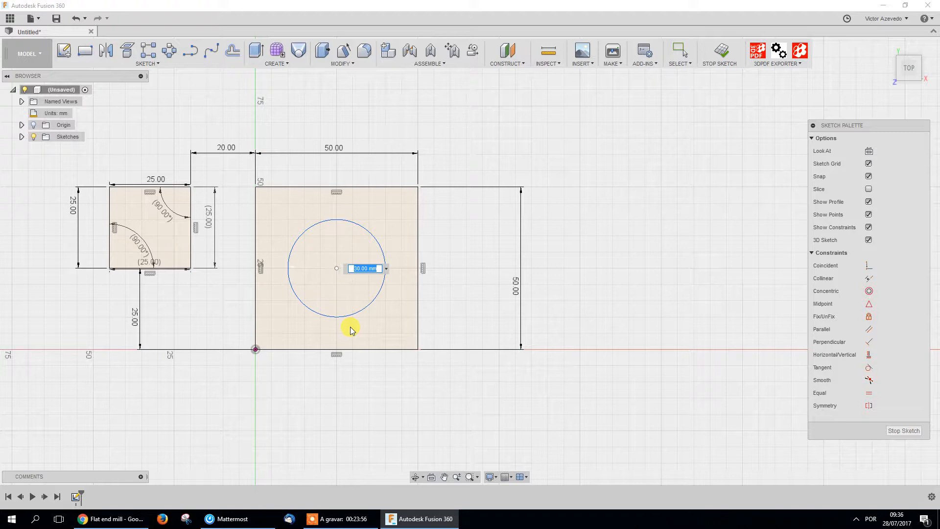
key("Return")
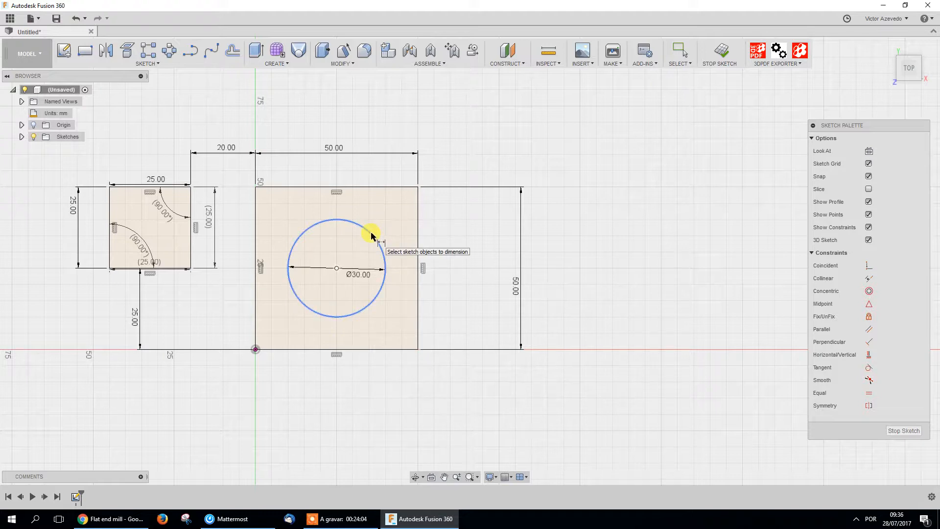
key("Escape")
Move the circle freehand inside the large square and back near its center to test its positional freedom
mouse_move(371, 236)
left_mouse_down()
mouse_move(490, 233)
mouse_move(396, 240)
mouse_move(369, 229)
mouse_move(365, 247)
left_mouse_up()
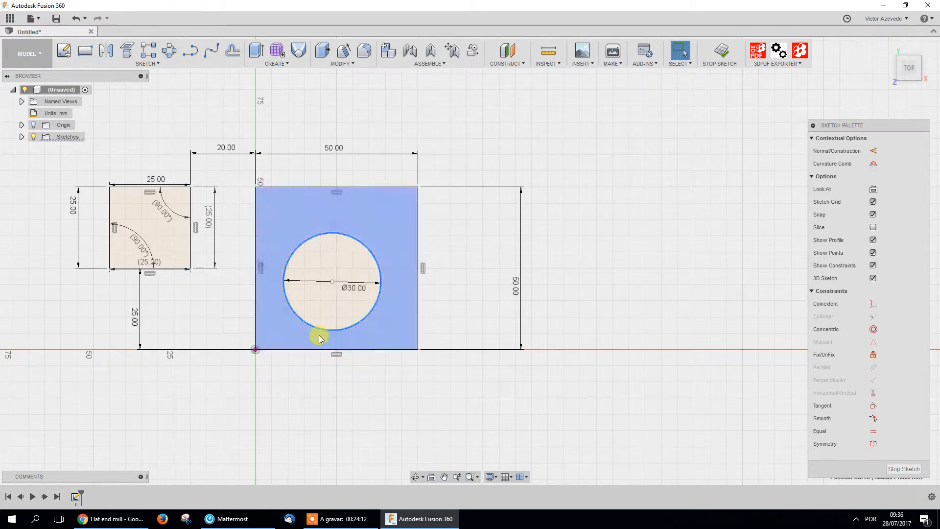
left_click(140, 65)
mouse_move(97, 108)
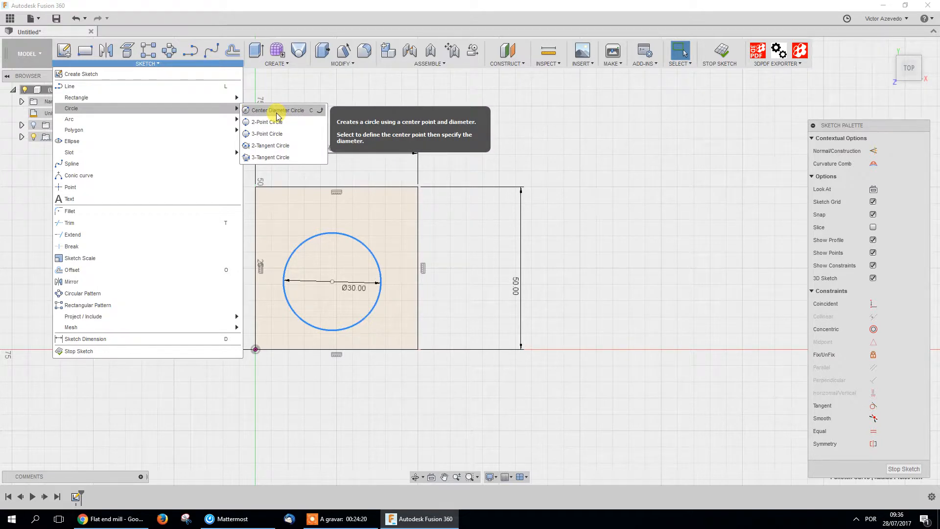
left_click(373, 103)
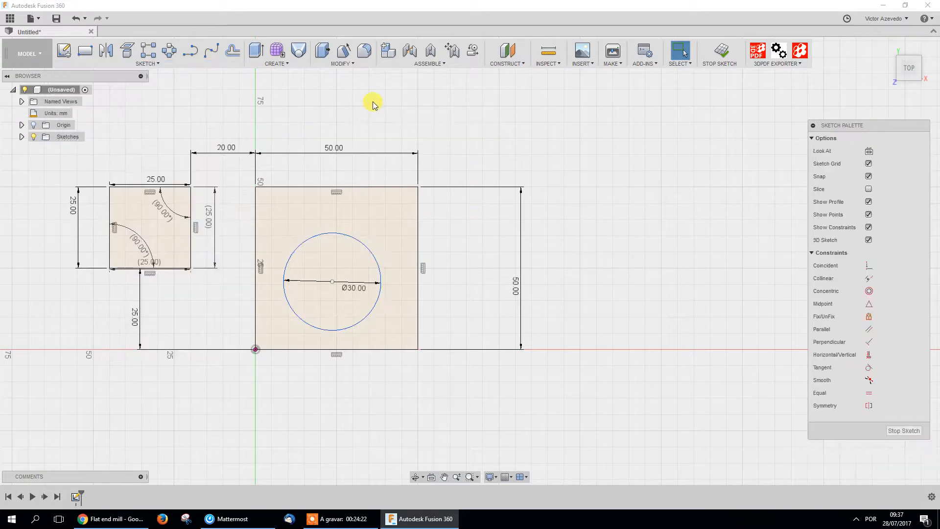
left_click_drag(363, 246, 367, 227)
left_click(405, 231)
left_click(569, 147)
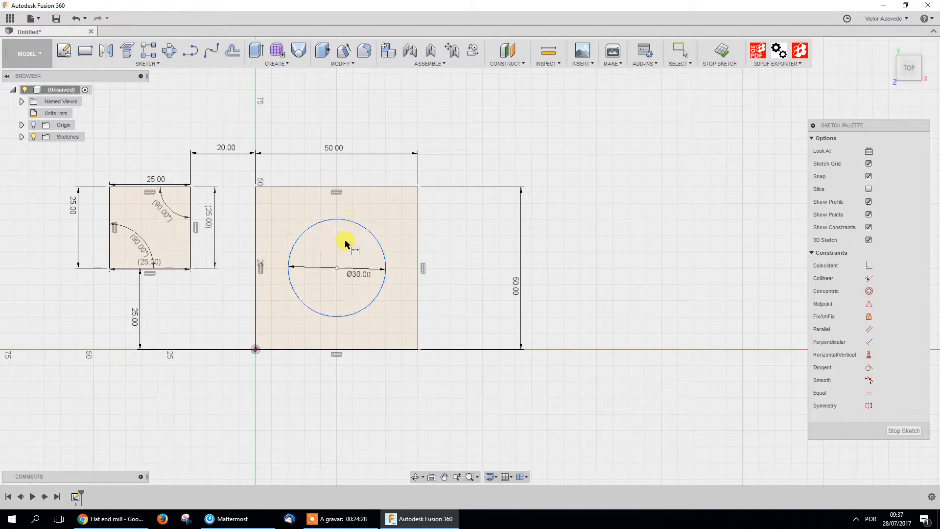
Dimension the horizontal distance from the circle's center to the large square's right edge as 25 mm
left_click(337, 269)
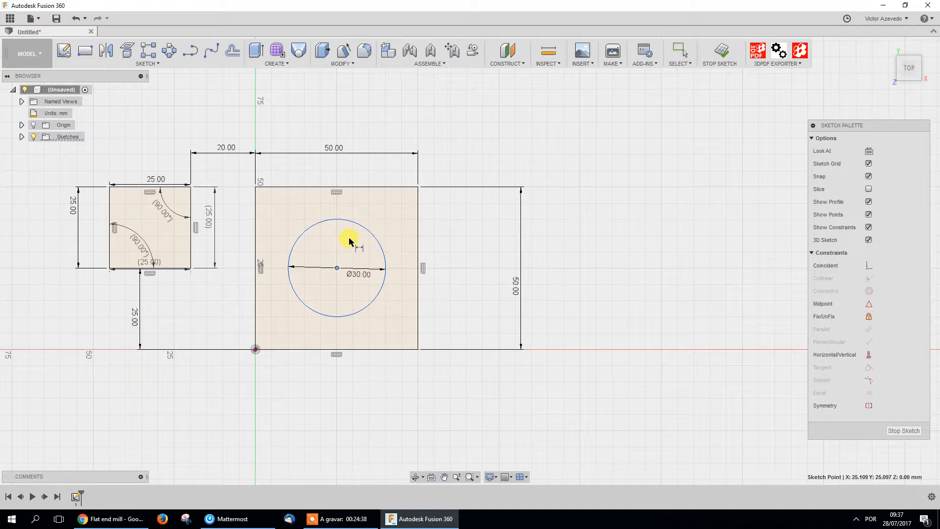
left_click(419, 267)
left_click(382, 324)
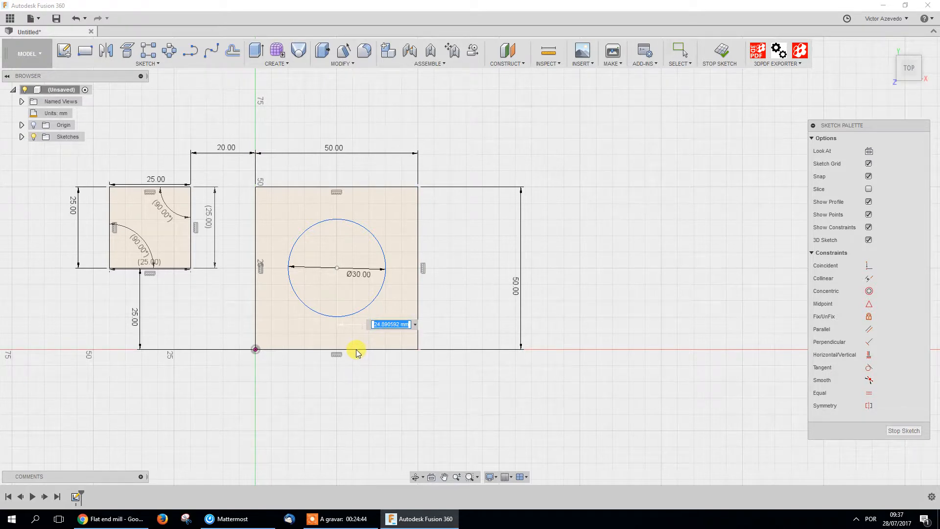
type("25")
key("Return")
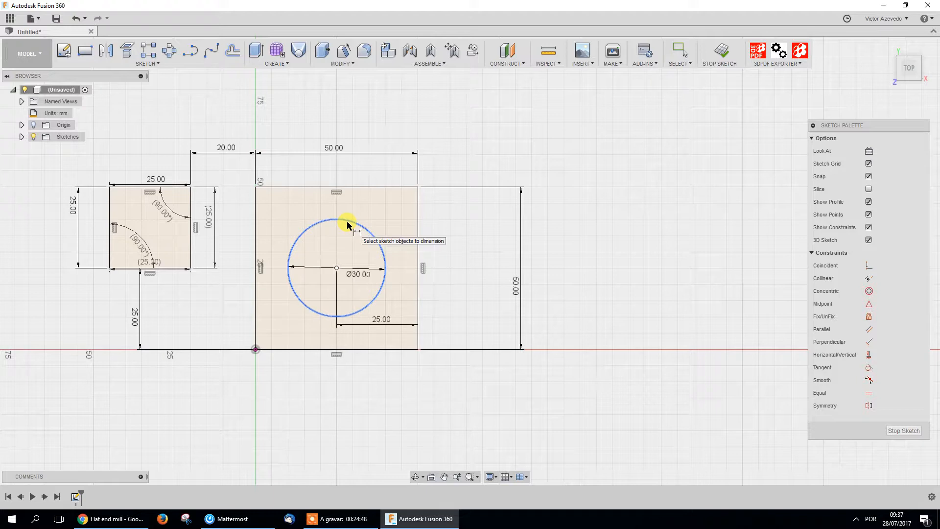
Move the circle freehand up and down inside the large square to test its vertical freedom
key("Escape")
left_click_drag(350, 223, 336, 177)
left_click_drag(334, 261, 356, 298)
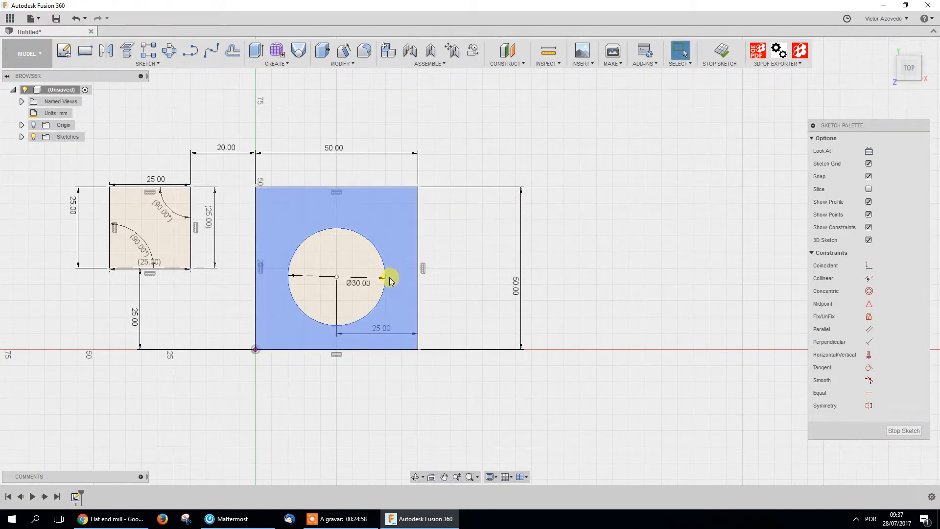
Dimension the vertical distance from the circle's center to the large square's upper edge as 25 mm and reposition the diameter dimension diagonally
key("d")
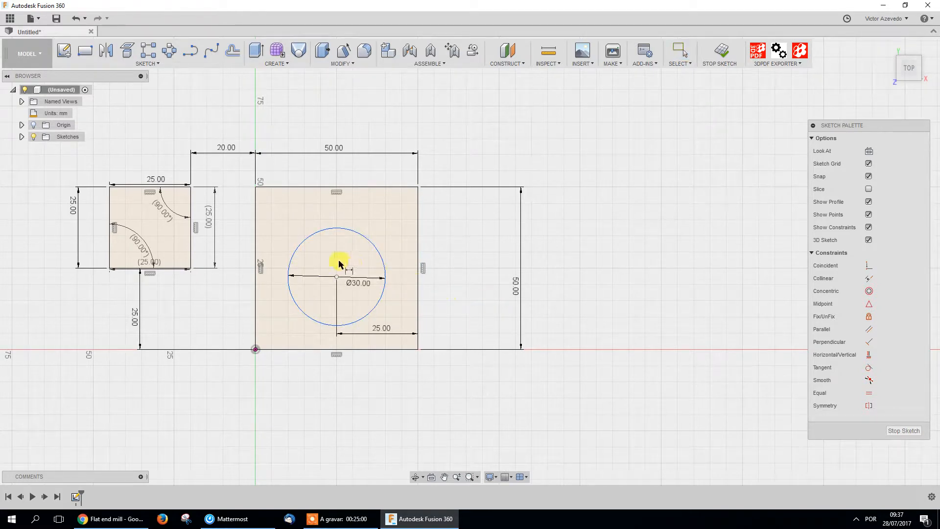
left_click(336, 277)
left_click(348, 187)
left_click(595, 239)
type("25")
key("Return")
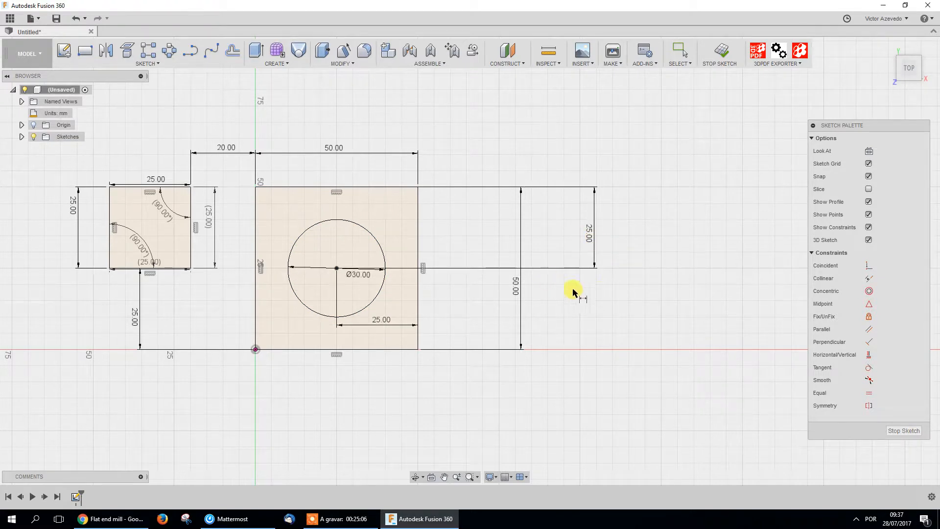
key("Escape")
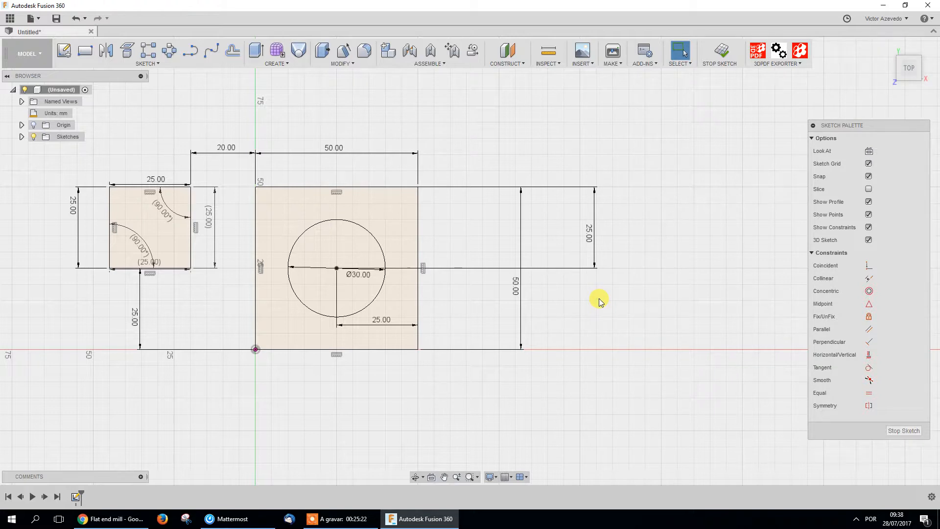
left_click_drag(368, 274, 358, 292)
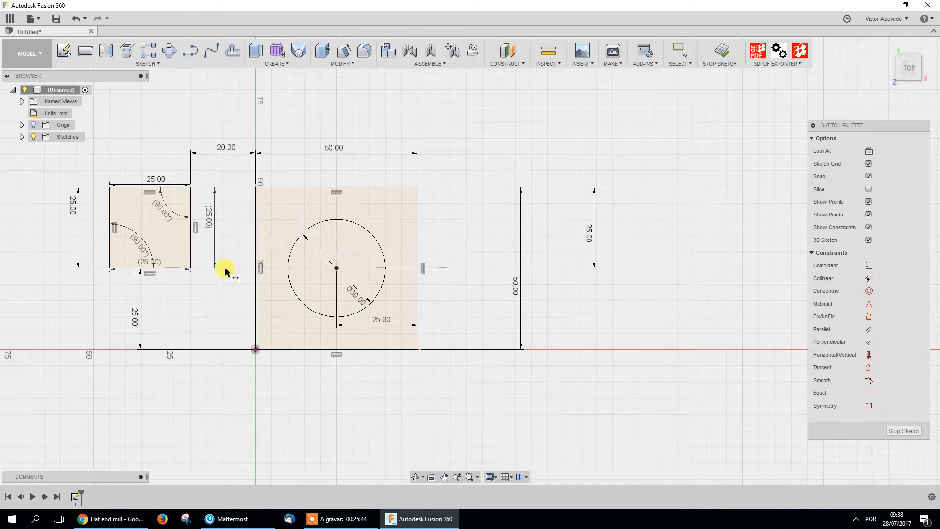
key("Escape")
Add a driven dimension for the horizontal gap between the two squares, placed below them
key("d")
left_click(191, 247)
left_click(256, 248)
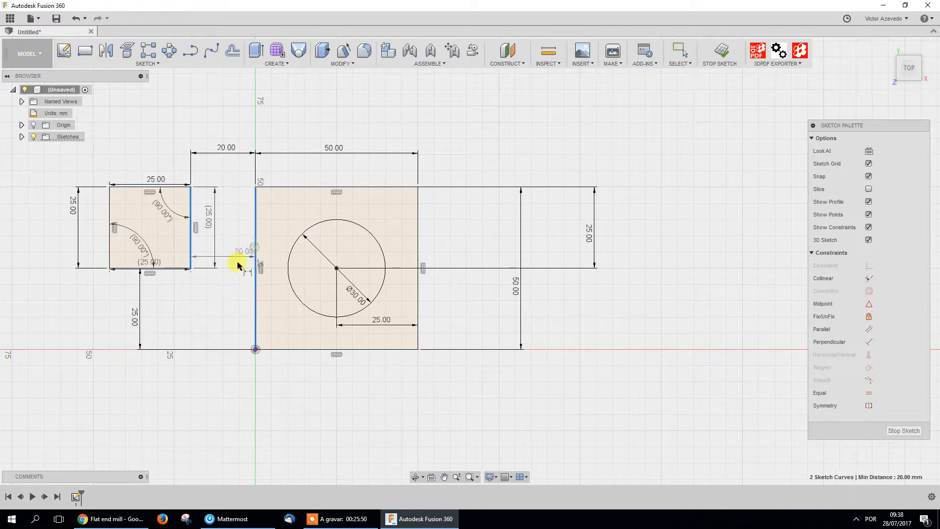
left_click(220, 400)
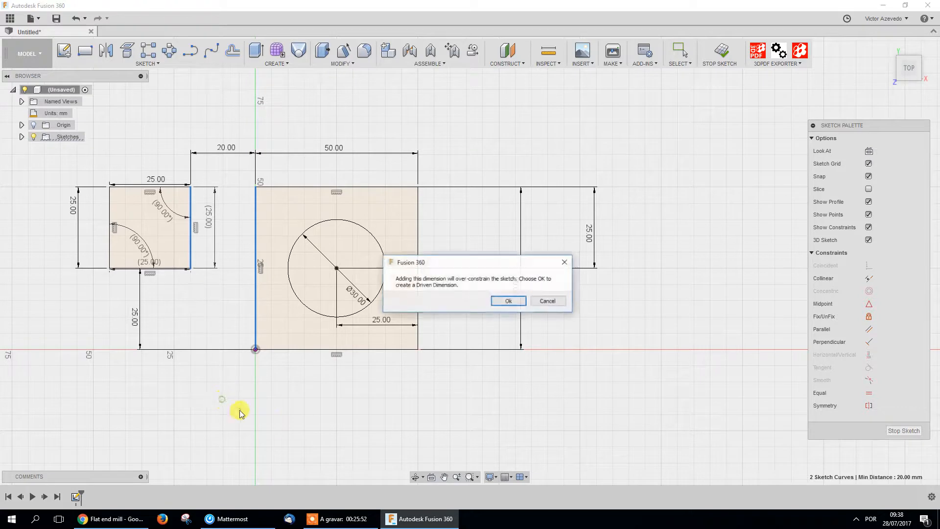
left_click(515, 304)
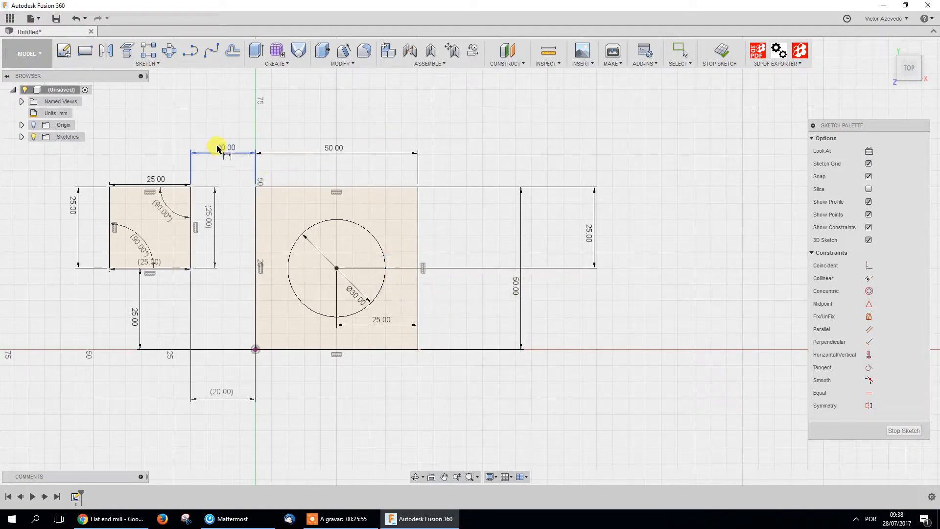
Delete the driven dimension of the horizontal gap below the squares
key("Escape")
left_click(220, 392)
key("Delete")
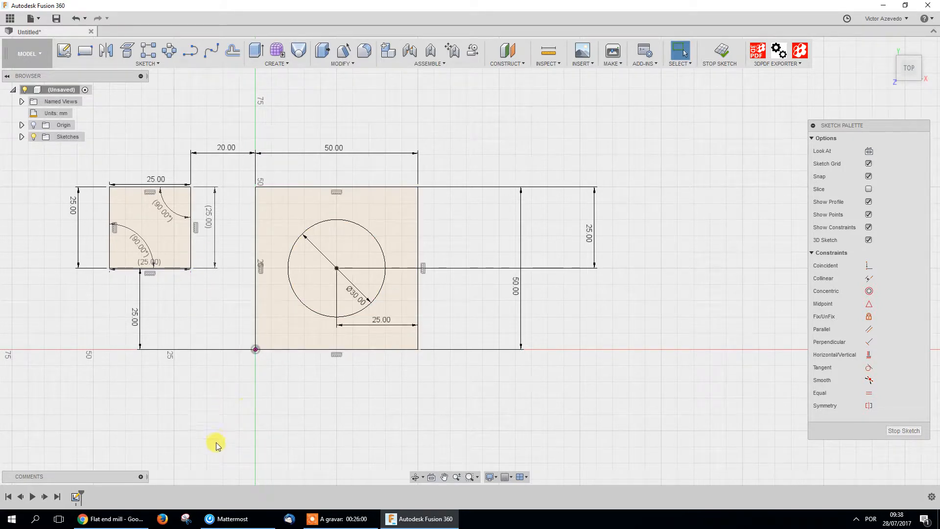
key("d")
left_click(120, 268)
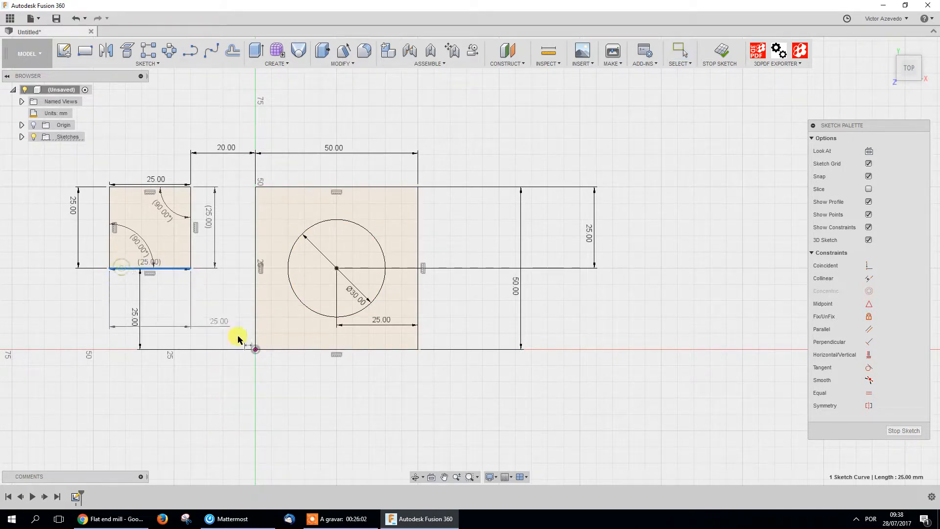
left_click(274, 350)
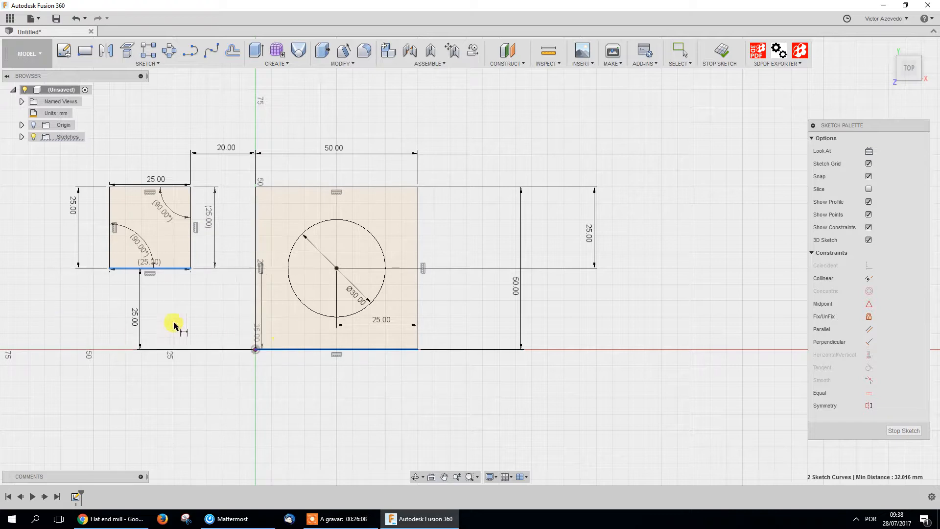
key("Escape")
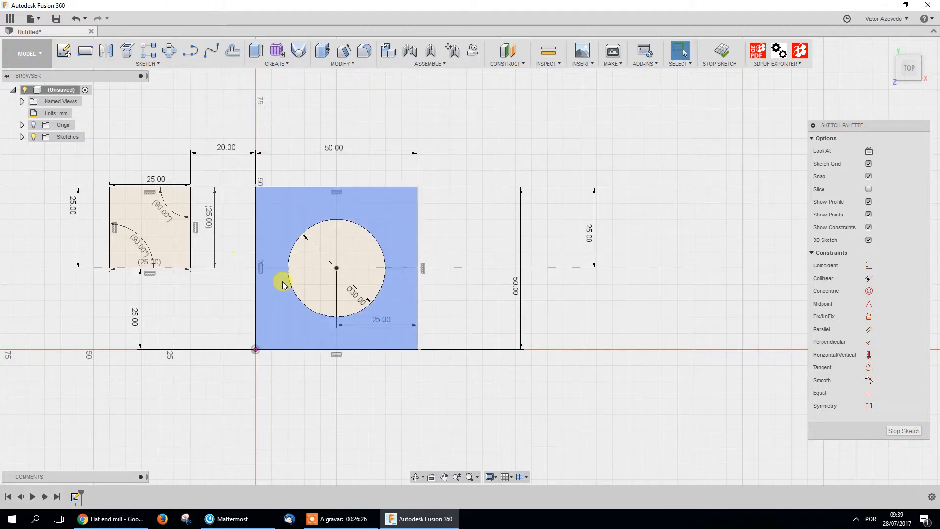
Draw a 2-point rectangle about 20 mm wide and 25 mm high right of the large square and move its upper edge down
key("r")
left_click(692, 216)
left_click(629, 300)
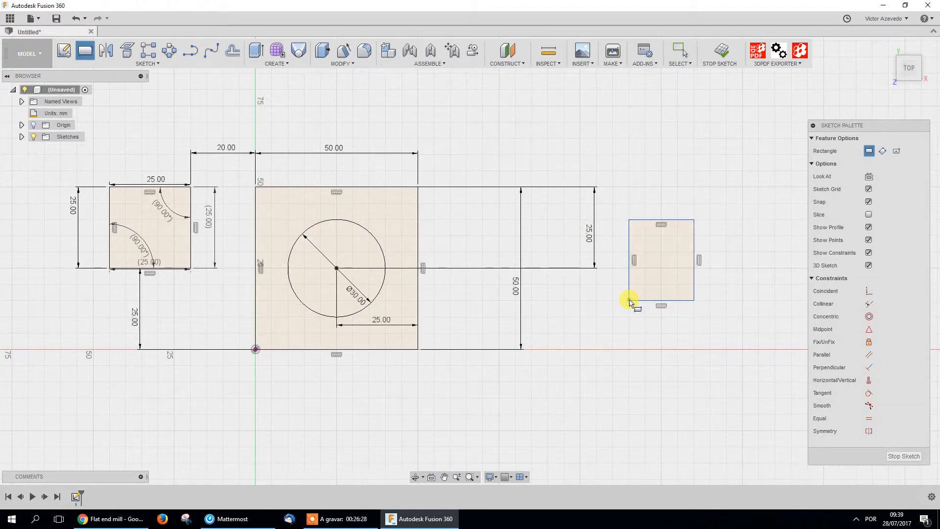
key("Escape")
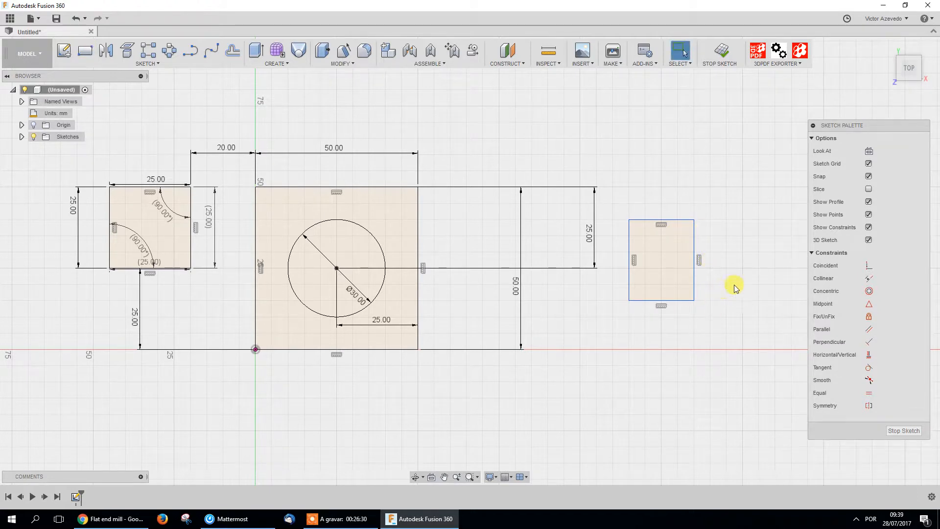
left_click_drag(678, 225, 666, 241)
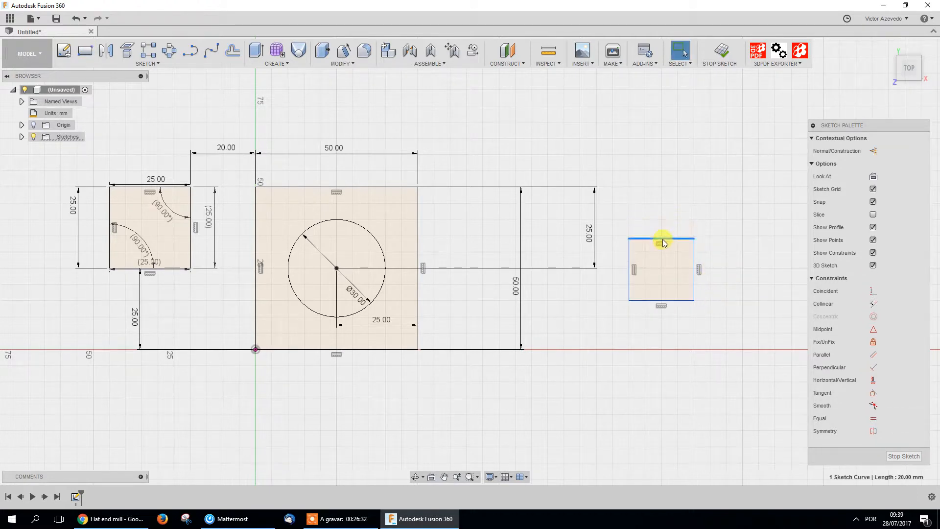
Add a driven angle dimension between the new rectangle's upper and right edges, placed outside its upper right corner
left_click(695, 256, "shift")
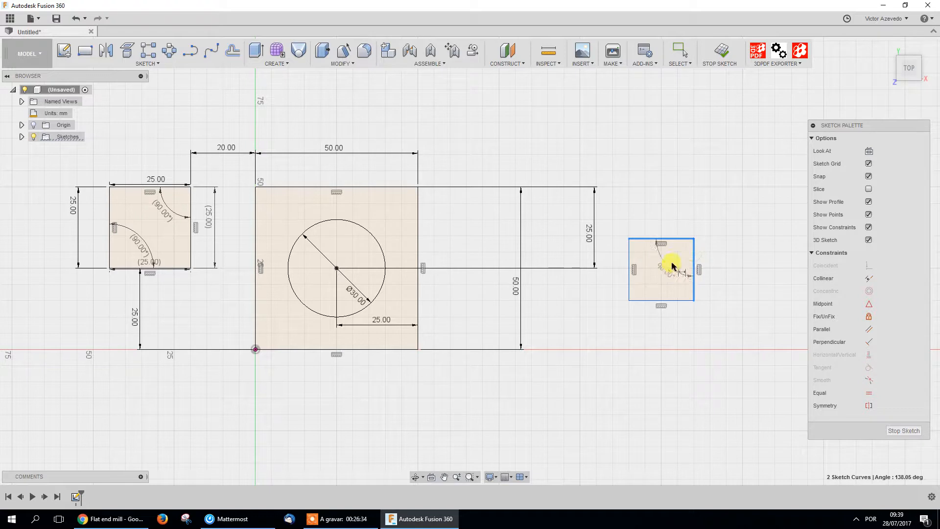
left_click(739, 198)
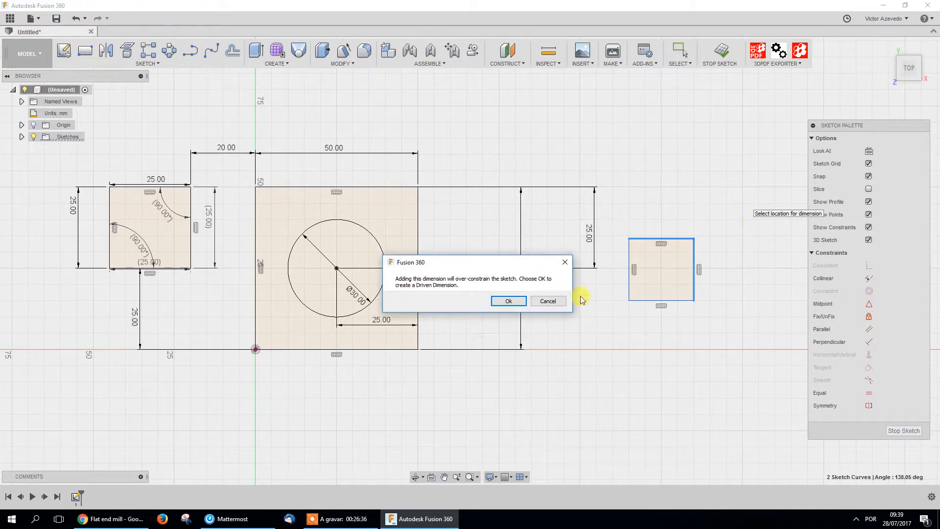
left_click(508, 301)
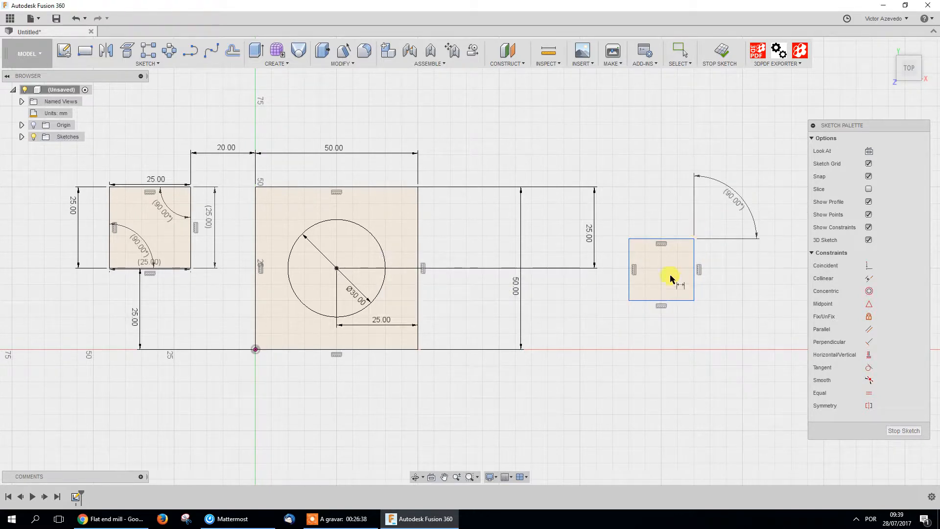
key("Escape")
Delete the horizontal and vertical constraints from the new rectangle's upper, left and lower edges
left_click(662, 243)
key("Delete")
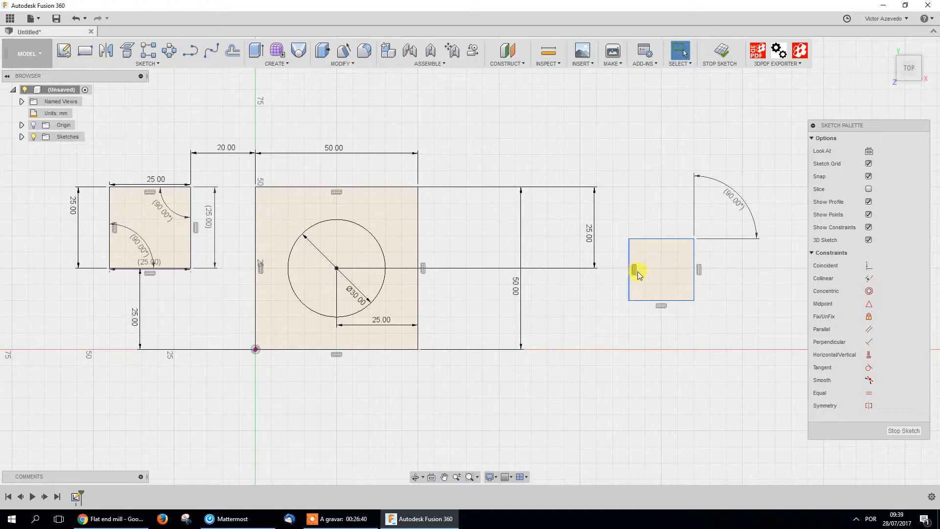
left_click(633, 269)
key("Delete")
left_click(661, 305)
key("Delete")
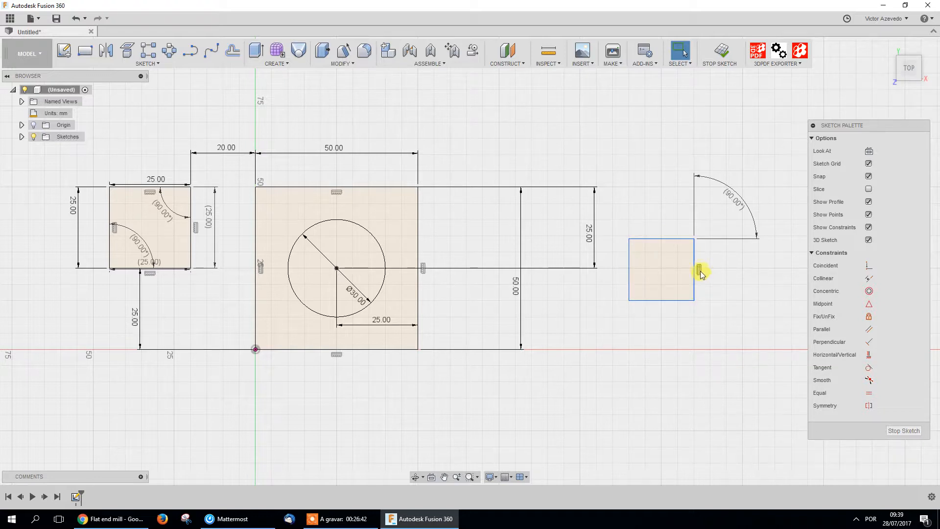
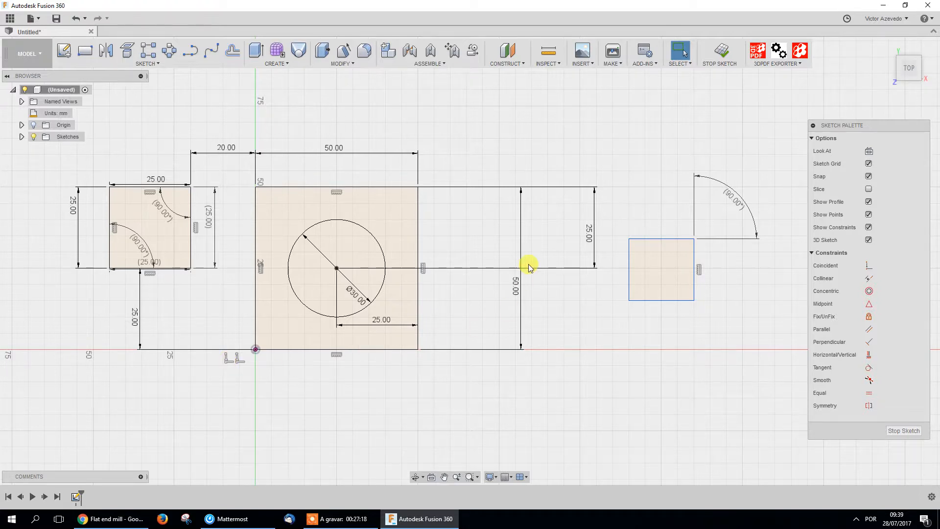
Open the options for the new rectangle's driven angle dimension to examine the driven/driving toggle
left_click(733, 199)
left_click(738, 267)
right_click(730, 201)
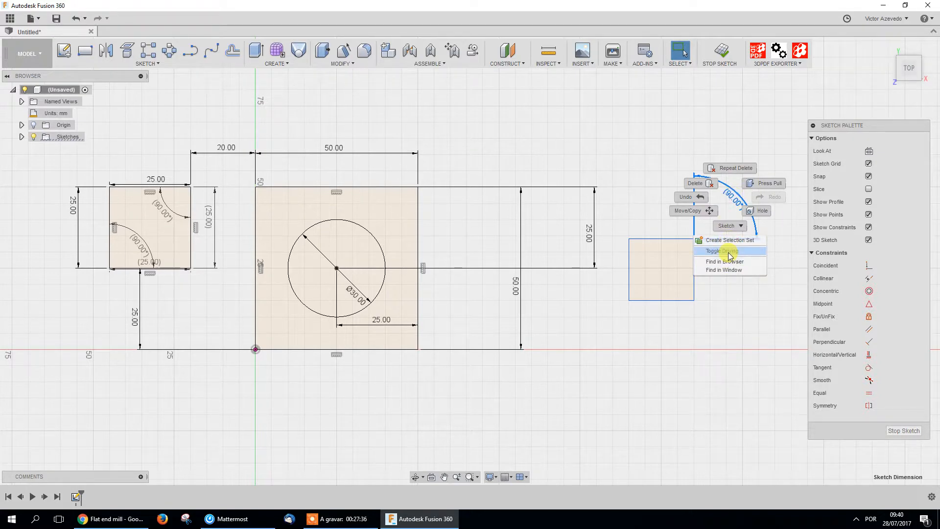
left_click(733, 310)
left_click(734, 322)
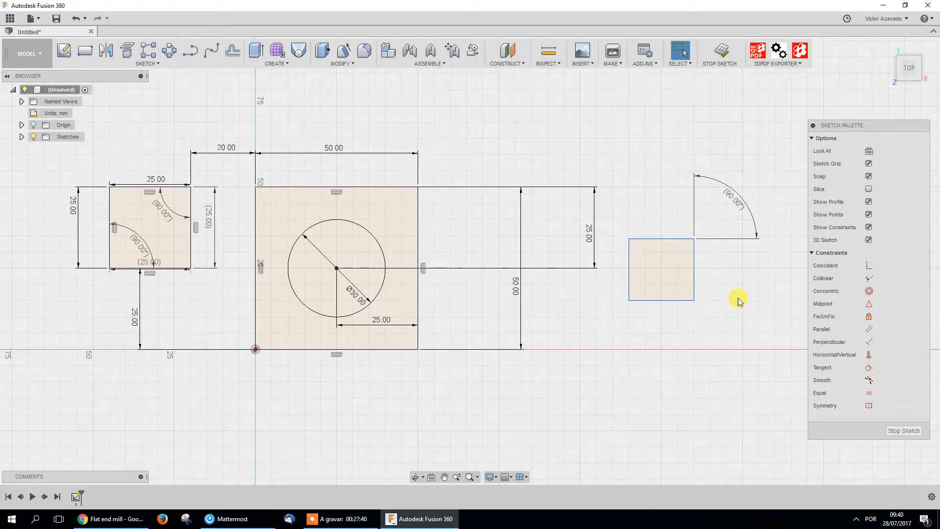
Delete the driven angle dimension and the entire rectangle to the right of the large square
left_click(742, 202)
key("Delete")
left_click_drag(730, 356, 620, 221)
key("Delete")
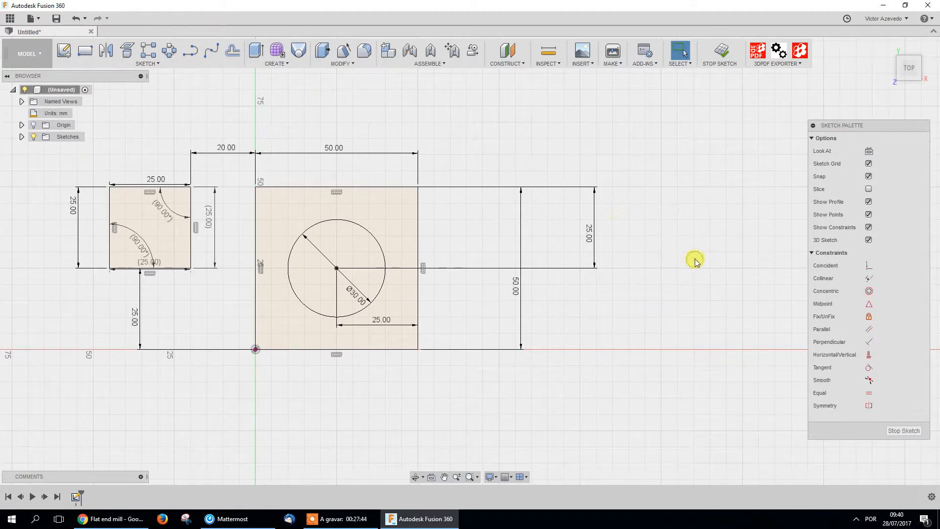
Draw a rectangle about 20 by 20 mm to the right of the large square and remove its horizontal and vertical constraints
key("r")
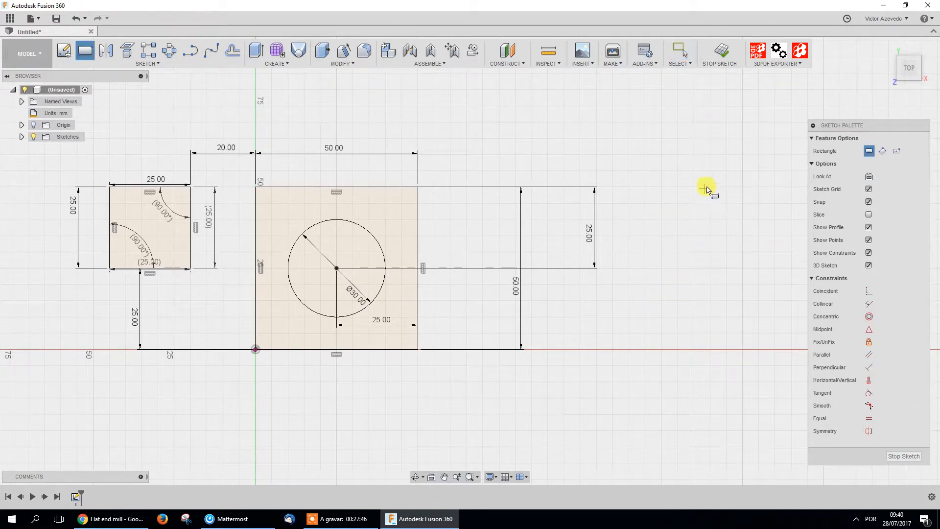
left_click(709, 186)
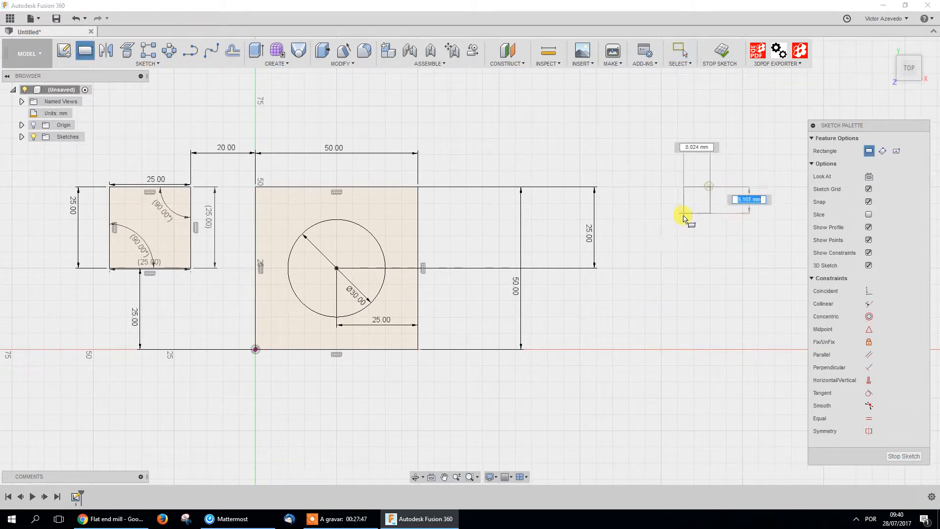
left_click(645, 252)
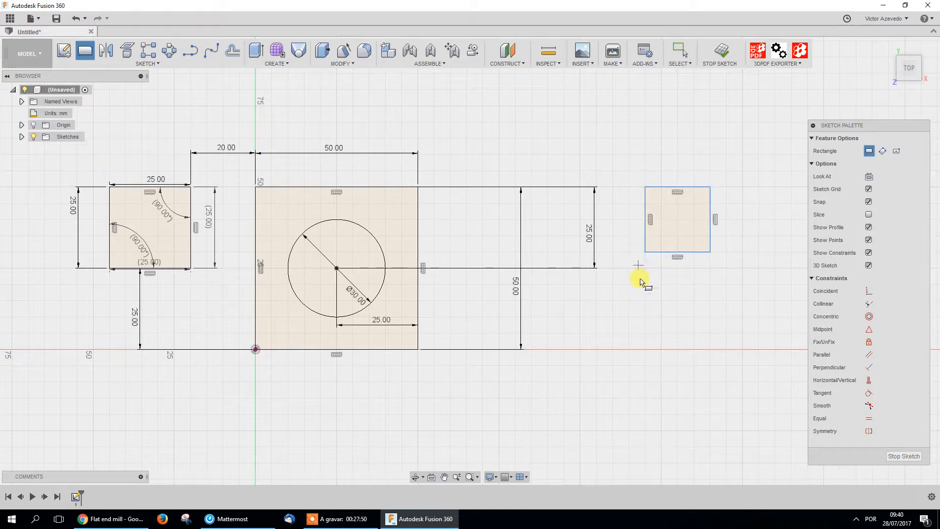
key("Escape")
left_click(676, 229)
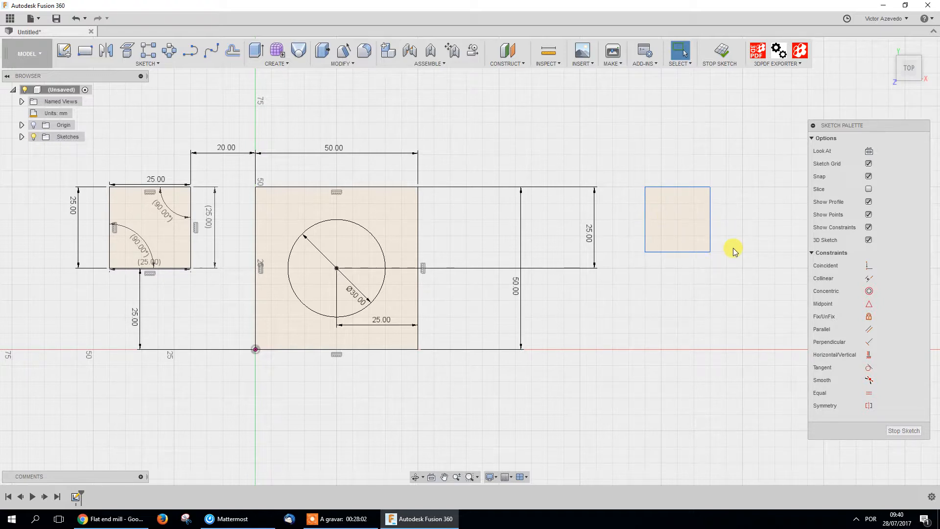
Shift the new rectangle's right edge and then its upper edge slightly to test how they move without constraints
left_click(711, 227)
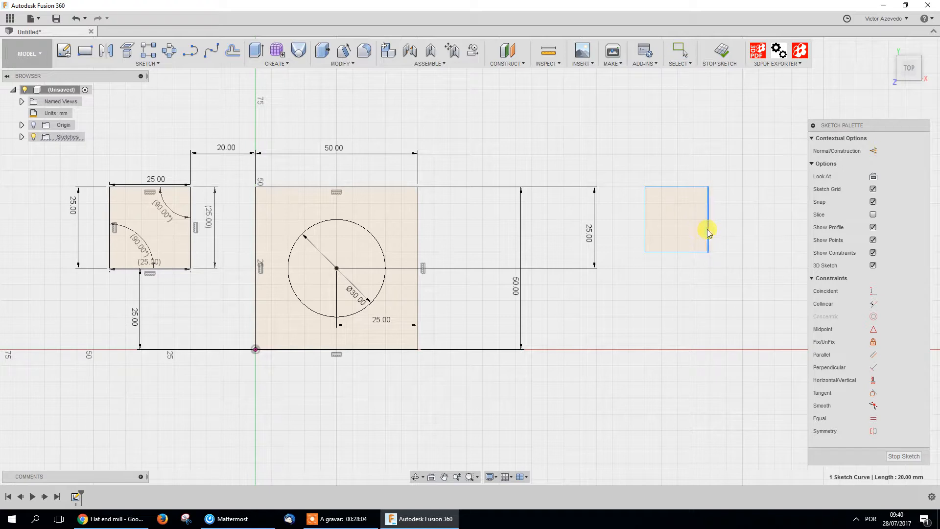
key("Escape")
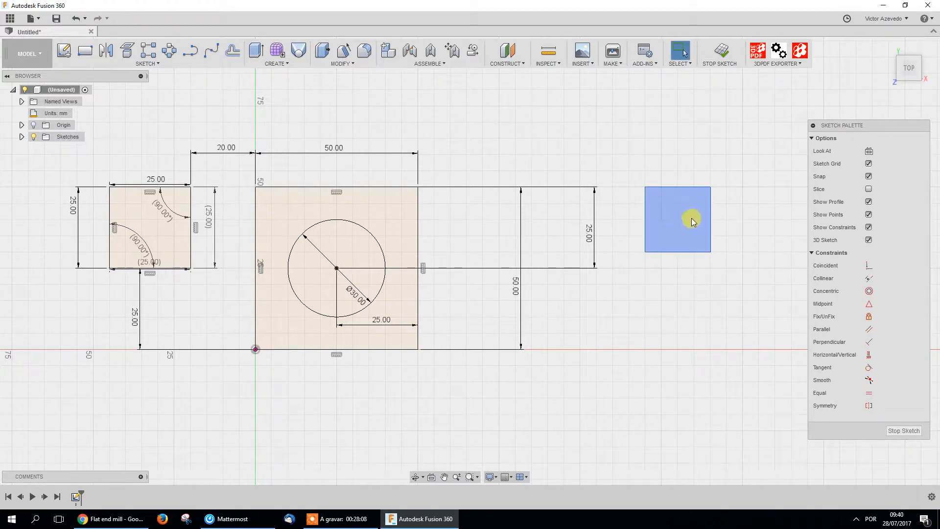
left_click_drag(692, 187, 696, 199)
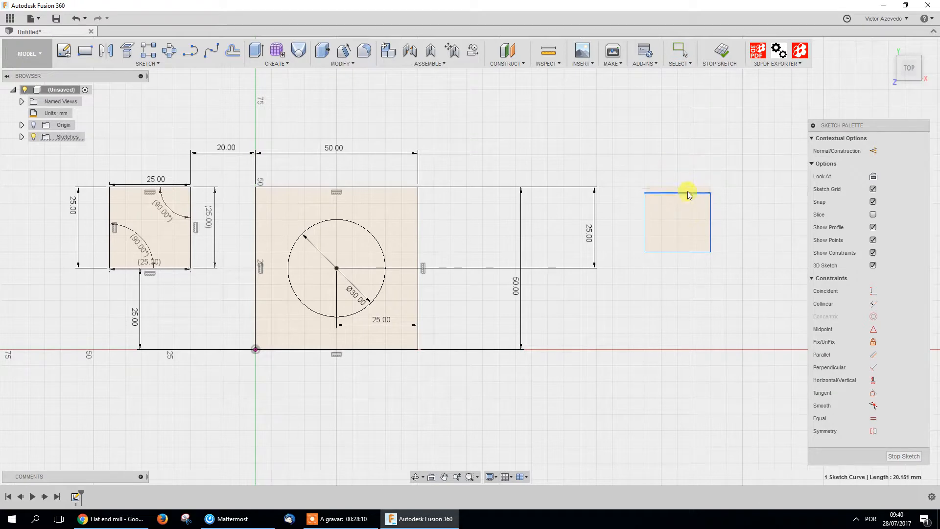
key("Escape")
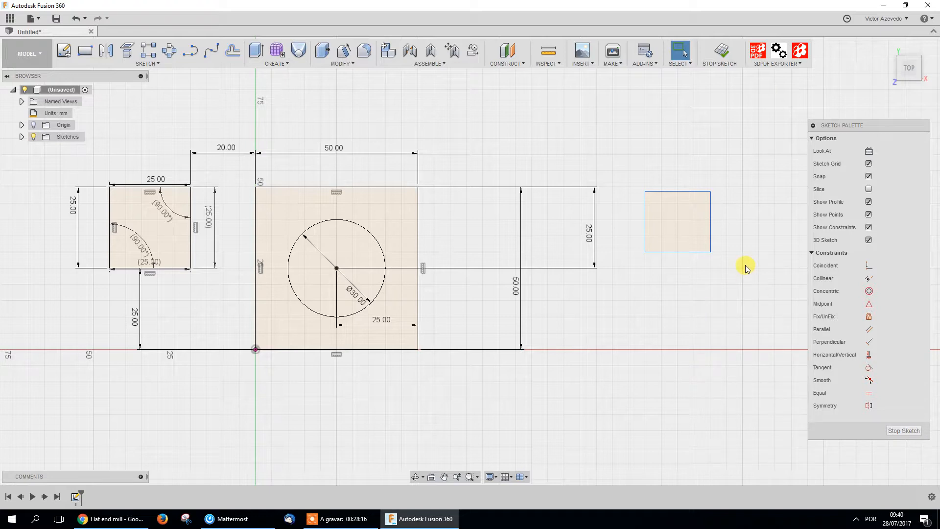
Add a 120° angle dimension between the new rectangle's upper and right edges, placed outside their shared corner
left_click(712, 211)
left_click(705, 192, "ctrl")
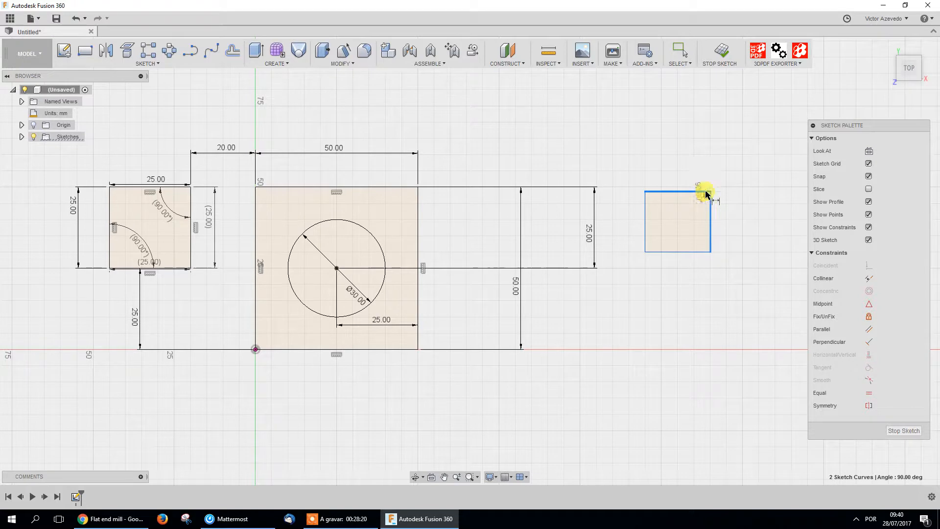
left_click(761, 154)
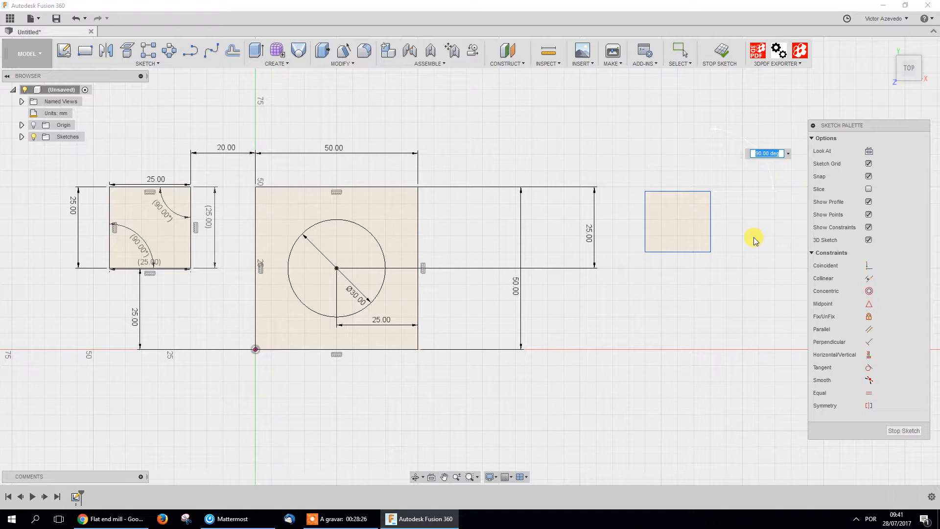
type("120")
key("Return")
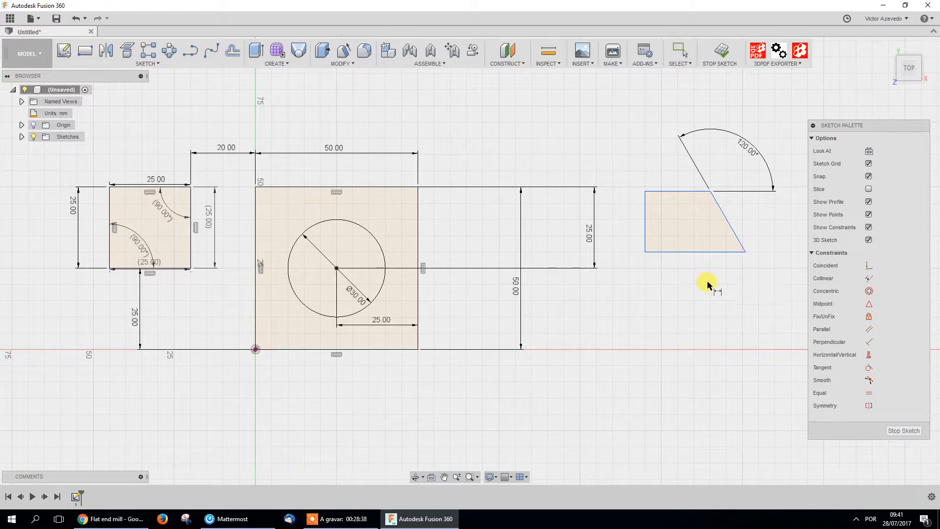
Dimension the trapezoid's lower edge to 30 mm, placing the dimension below it
left_click(684, 253)
left_click(692, 289)
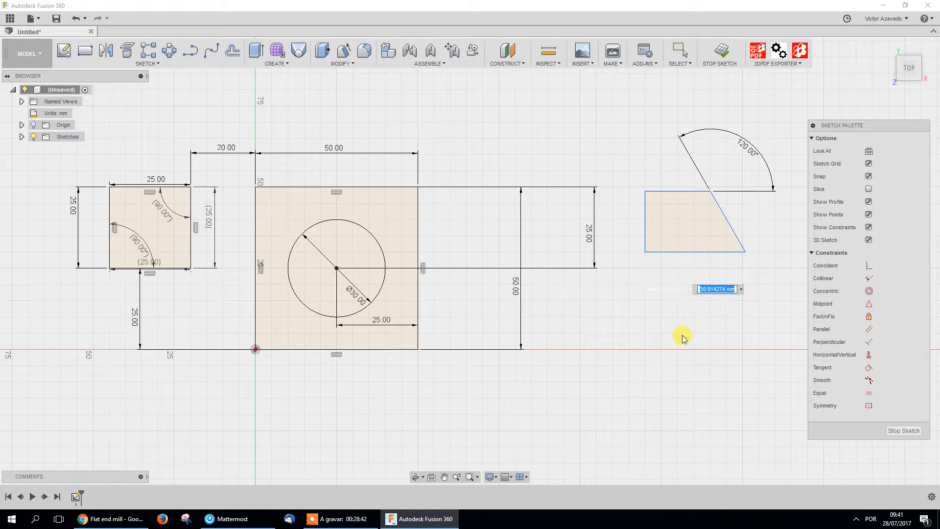
type("30")
key("Return")
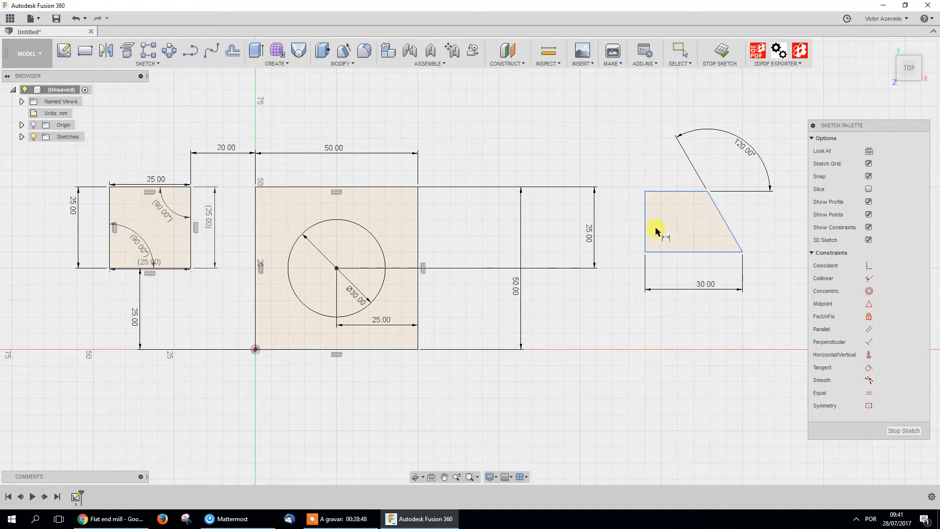
Dimension the trapezoid's left edge to 20 mm, placing the dimension outside the shape
left_click(645, 213)
left_click(626, 220)
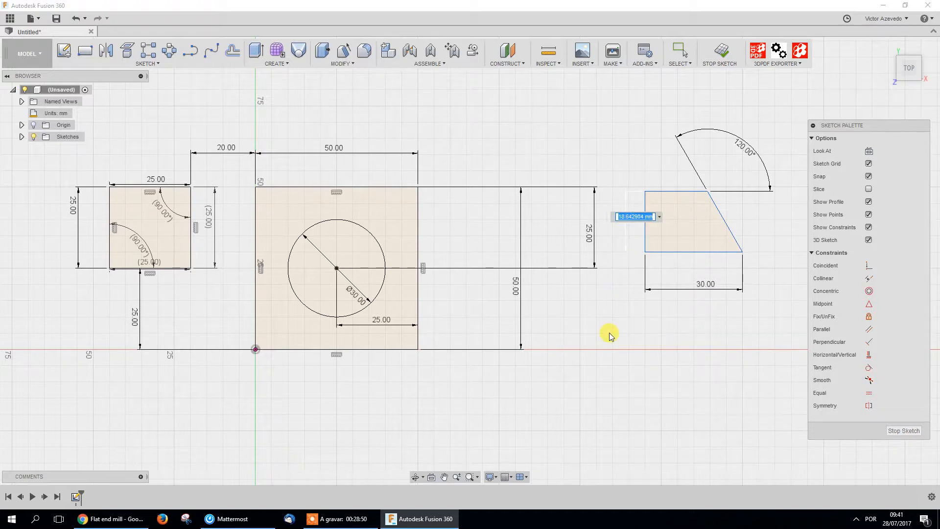
type("20")
key("Return")
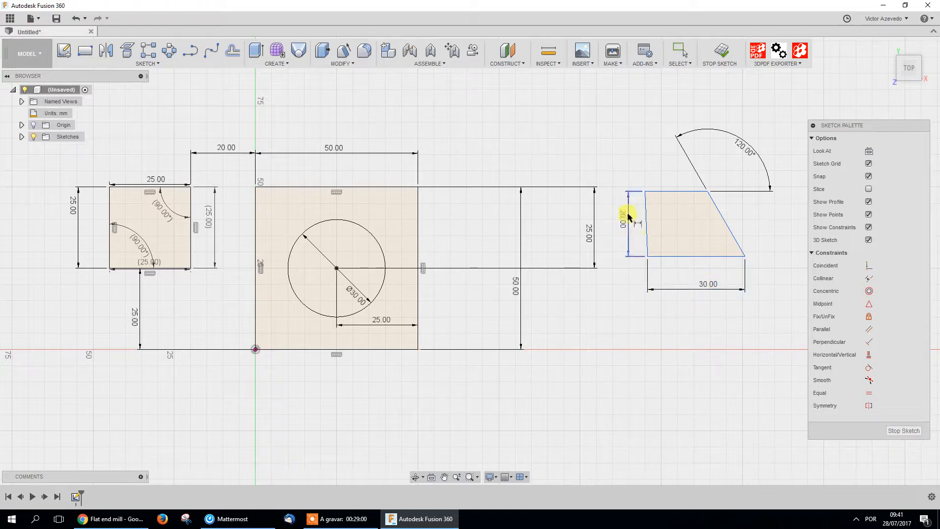
Add a 90° angle dimension between the trapezoid's left and lower edges
left_click(647, 236)
left_click(668, 257)
left_click(674, 236)
type("90")
key("Return")
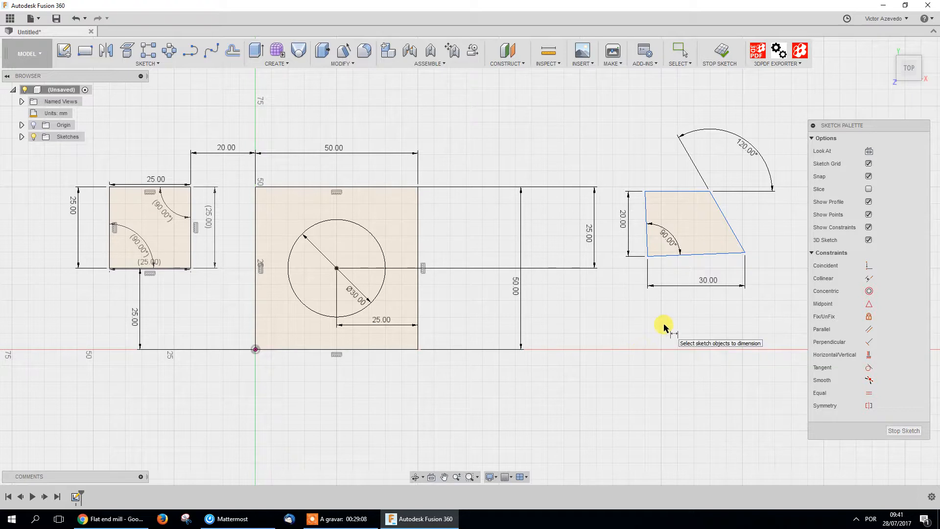
Undo the angle dimension at the trapezoid's lower left corner and the 20 mm value of its left edge
left_click(743, 280)
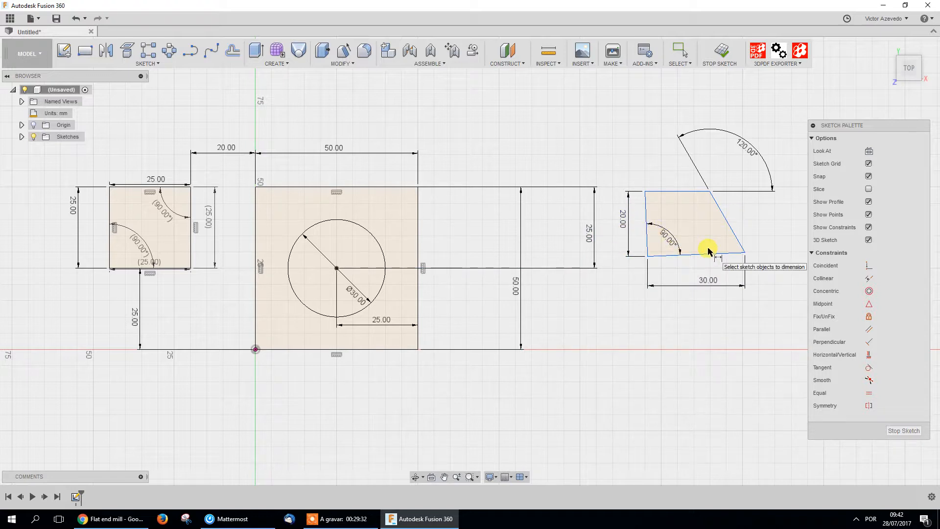
key("Escape")
key("ctrl+z")
key("ctrl+z")
key("ctrl+z")
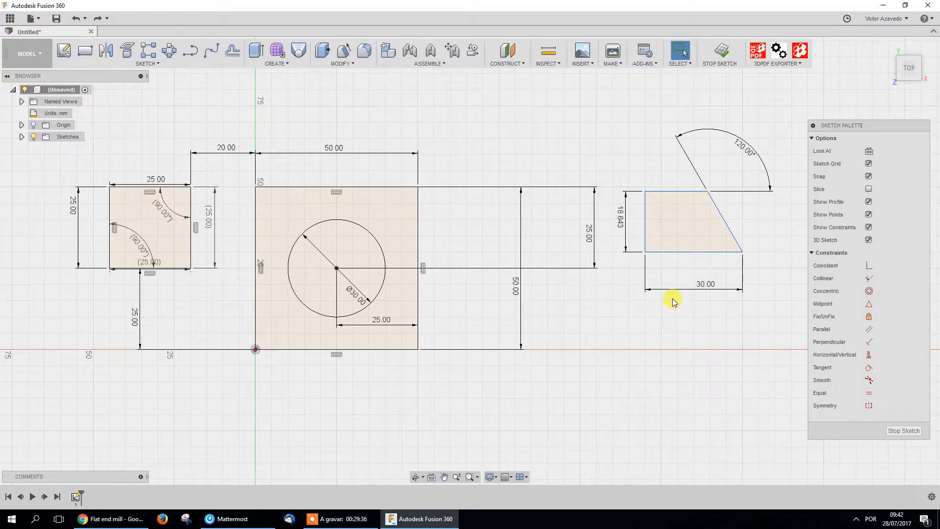
Add a 60° angle dimension between the trapezoid's slanted and lower edges, placed inside the shape
left_click(731, 241)
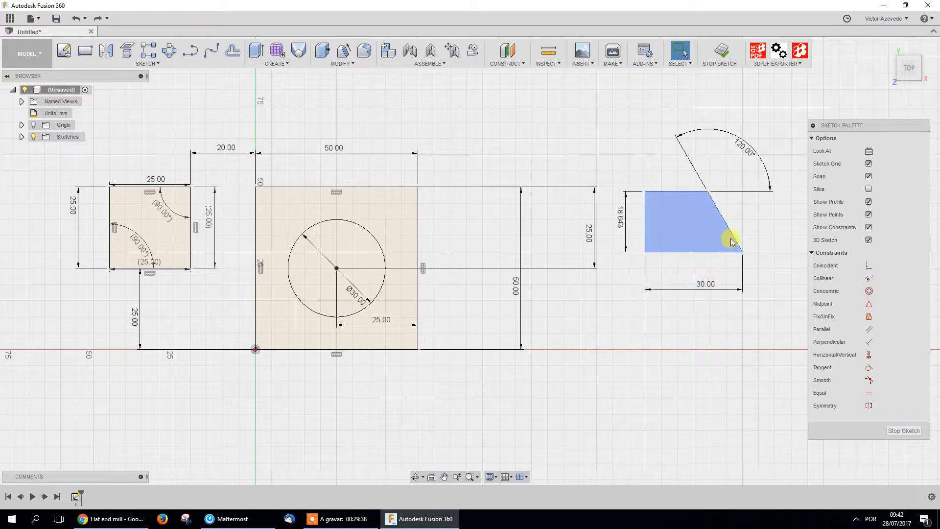
left_click(735, 241)
left_click(723, 252)
left_click(721, 245)
key("Return")
key("Escape")
Try setting the trapezoid's left edge dimension to 20 mm, and undo the change
double_click(623, 217)
type("20")
key("Return")
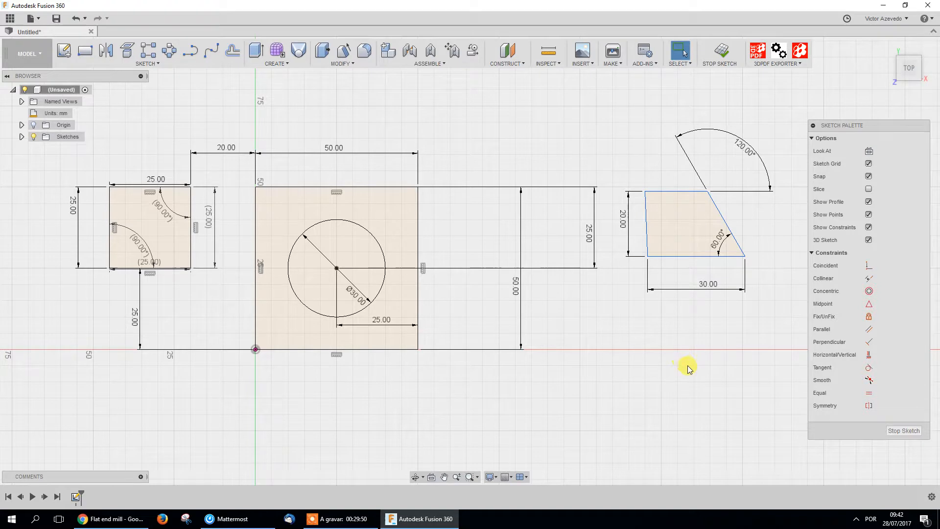
key("ctrl+z")
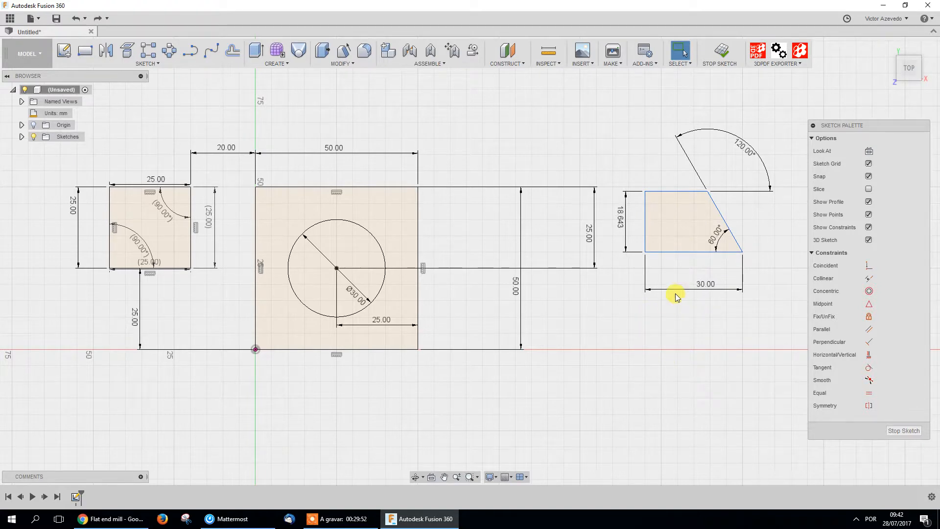
Add a 90° angle dimension inside the trapezoid between its straight left edge and its lower edge
key("d")
left_click(647, 227)
left_click(661, 252)
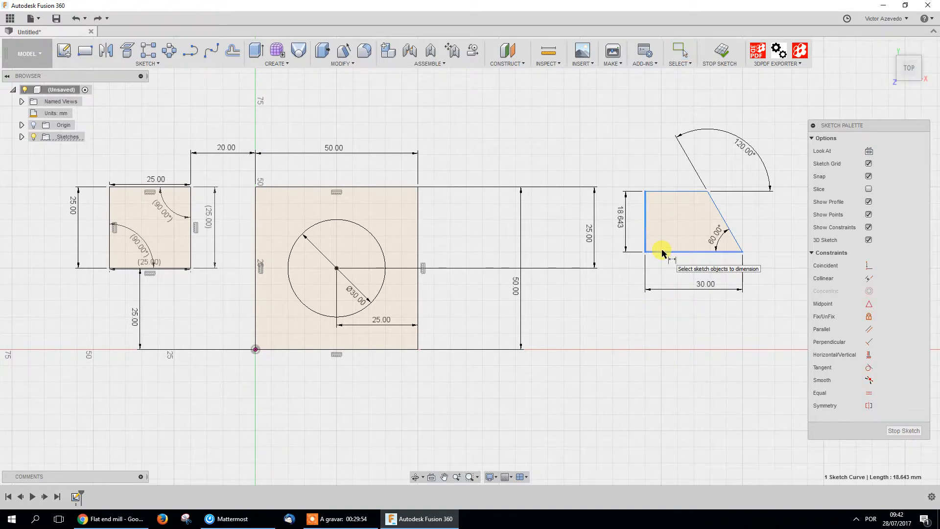
left_click(672, 234)
key("Return")
Change the trapezoid's left edge dimension to 20 mm
double_click(620, 215)
type("20")
key("Return")
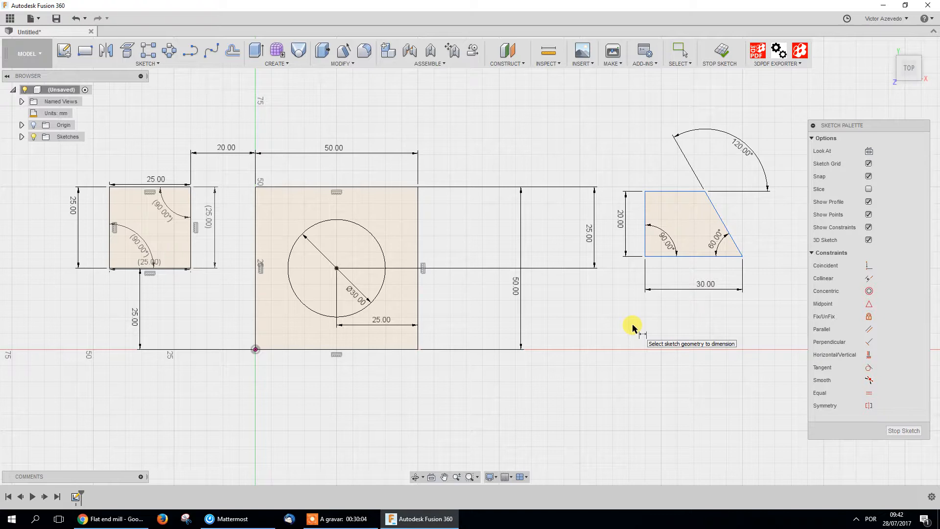
Add a driven length dimension above the trapezoid's upper edge
left_click(668, 190)
left_click(671, 179)
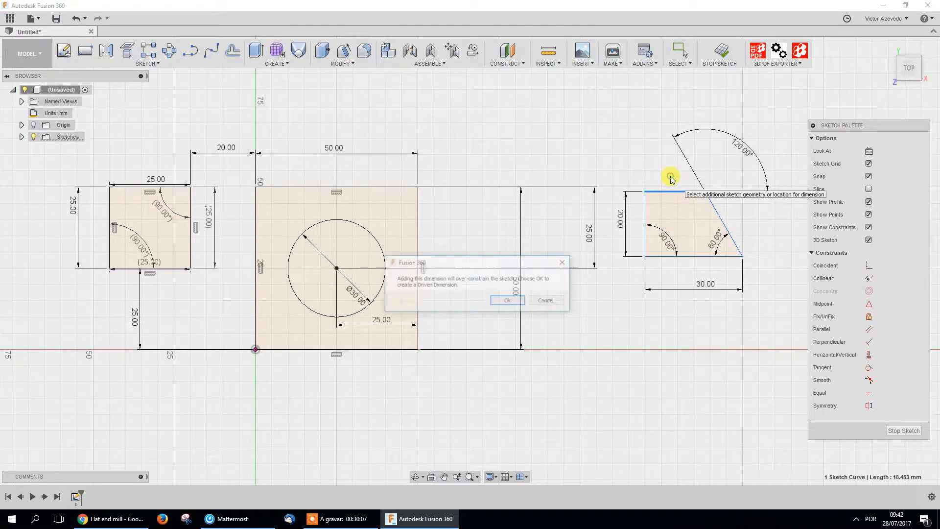
left_click(508, 299)
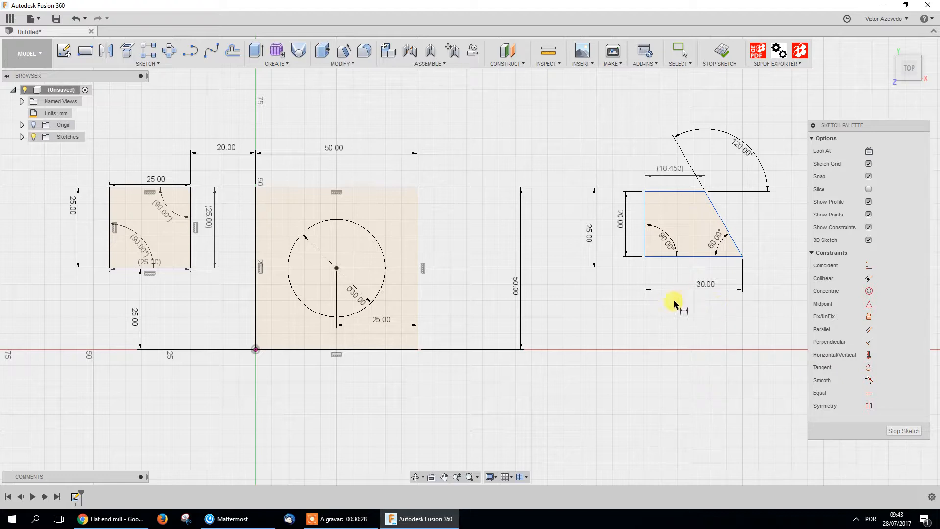
key("Escape")
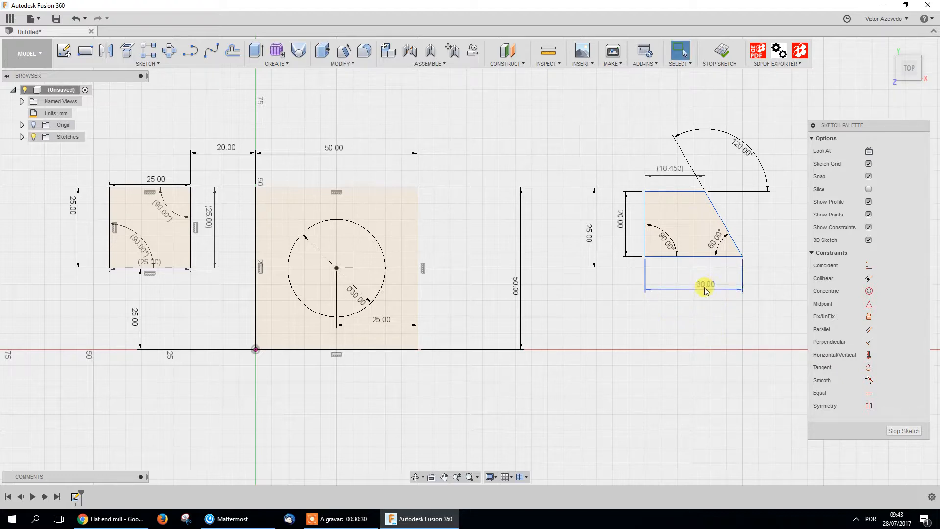
Bring the 30 mm dimension closer to the trapezoid's lower edge, and move the whole trapezoid down and to the left
left_click_drag(705, 290, 694, 282)
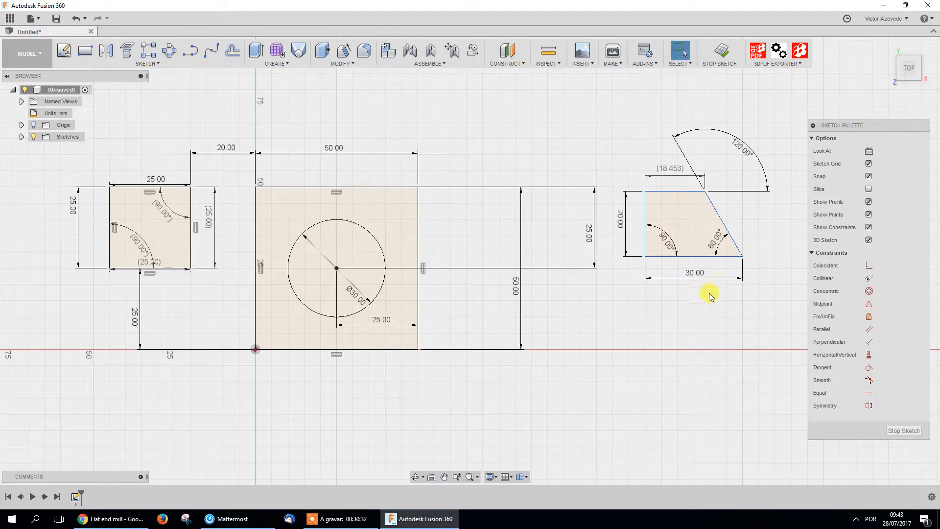
left_click_drag(761, 299, 643, 177)
mouse_move(653, 210)
left_mouse_down()
mouse_move(594, 292)
mouse_move(403, 361)
mouse_move(122, 327)
mouse_move(81, 248)
mouse_move(142, 319)
mouse_move(495, 191)
mouse_move(494, 110)
mouse_move(548, 105)
mouse_move(661, 254)
mouse_move(590, 300)
left_mouse_up()
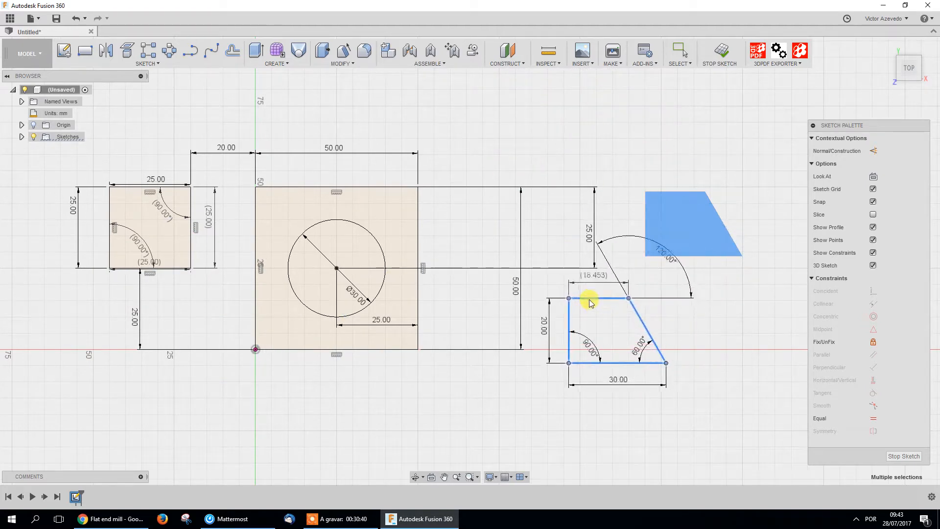
Place the 25 mm and 50 mm vertical dimensions closer to the large square, and move the trapezoid up beside them
left_click_drag(594, 231, 455, 244)
left_click_drag(518, 291, 472, 267)
left_click_drag(515, 238, 651, 394)
left_click_drag(645, 329, 611, 237)
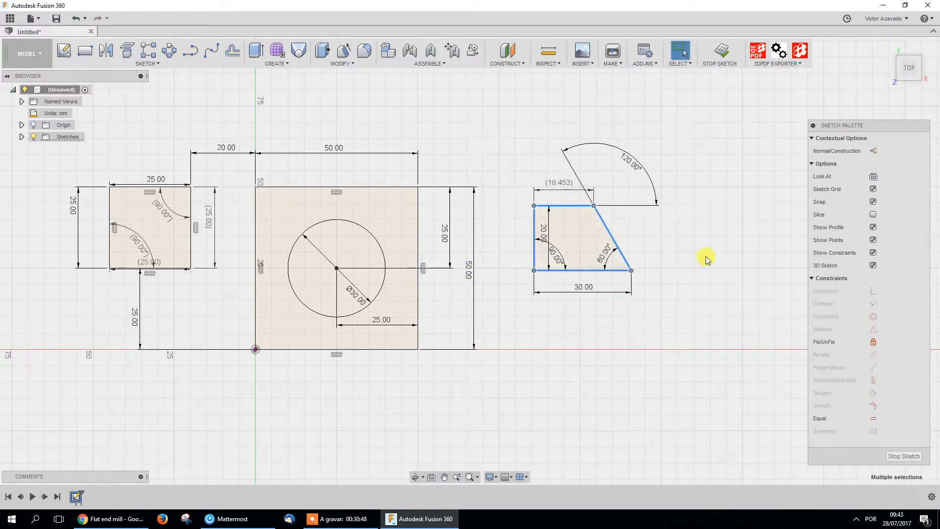
left_click(703, 255)
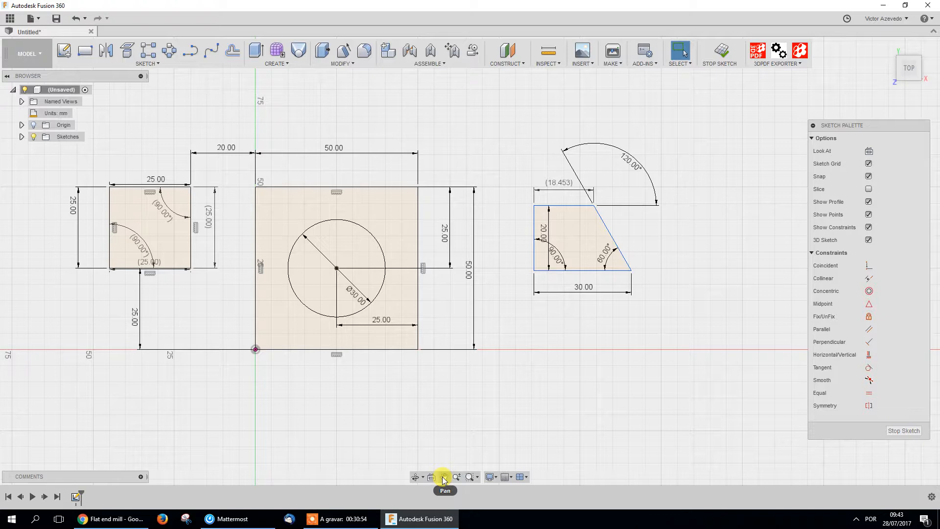
Reposition the trapezoid's 20 mm dimension outside its left edge
mouse_move(501, 333)
middle_mouse_down()
mouse_move(487, 372)
mouse_move(401, 403)
mouse_move(485, 368)
mouse_move(505, 377)
mouse_move(547, 348)
middle_mouse_up()
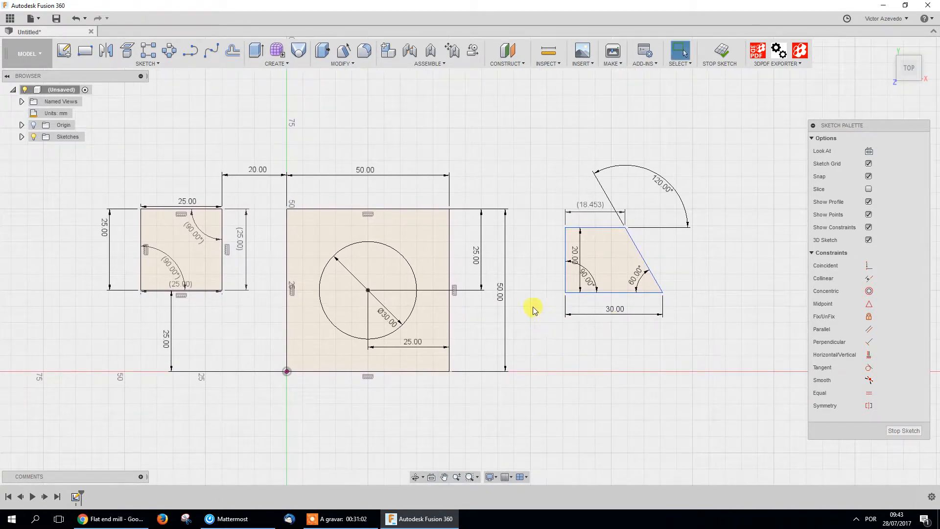
left_click_drag(574, 250, 542, 260)
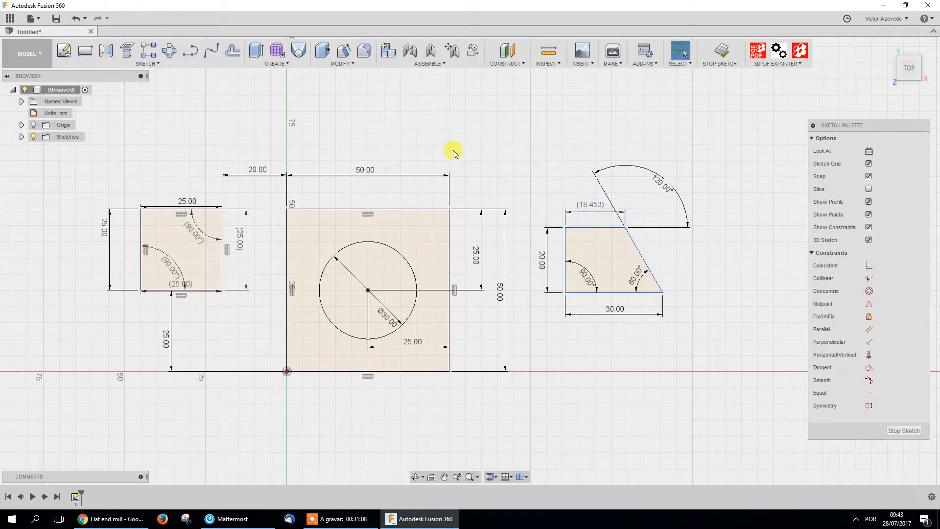
Select the trapezoid together with its dimensions and shift it slightly upward in the sketch
mouse_move(526, 131)
left_mouse_down()
mouse_move(648, 361)
mouse_move(711, 391)
left_mouse_up()
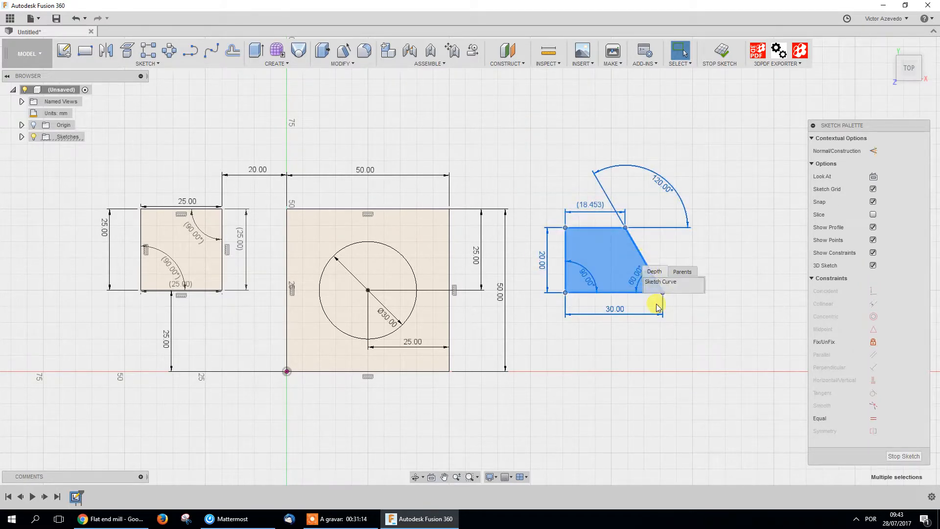
left_click(700, 235)
left_click_drag(503, 143, 710, 313)
left_click_drag(543, 123, 729, 377)
mouse_move(654, 295)
left_mouse_down()
mouse_move(581, 373)
mouse_move(717, 273)
mouse_move(657, 267)
mouse_move(650, 217)
mouse_move(603, 212)
mouse_move(671, 309)
mouse_move(653, 295)
mouse_move(648, 267)
mouse_move(651, 277)
left_mouse_up()
left_click(722, 266)
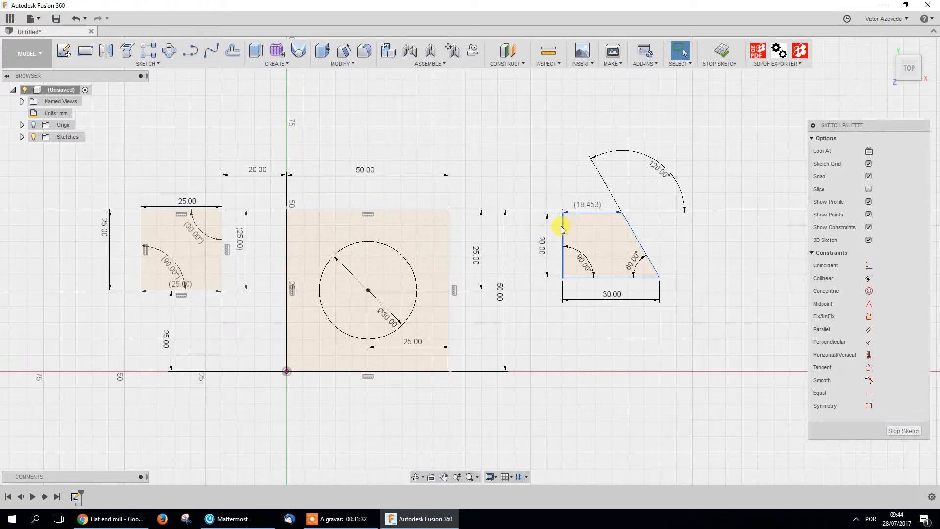
Move the driven dimension of the trapezoid's upper edge further above that edge
mouse_move(76, 156)
left_mouse_down()
mouse_move(457, 436)
mouse_move(509, 457)
left_mouse_up()
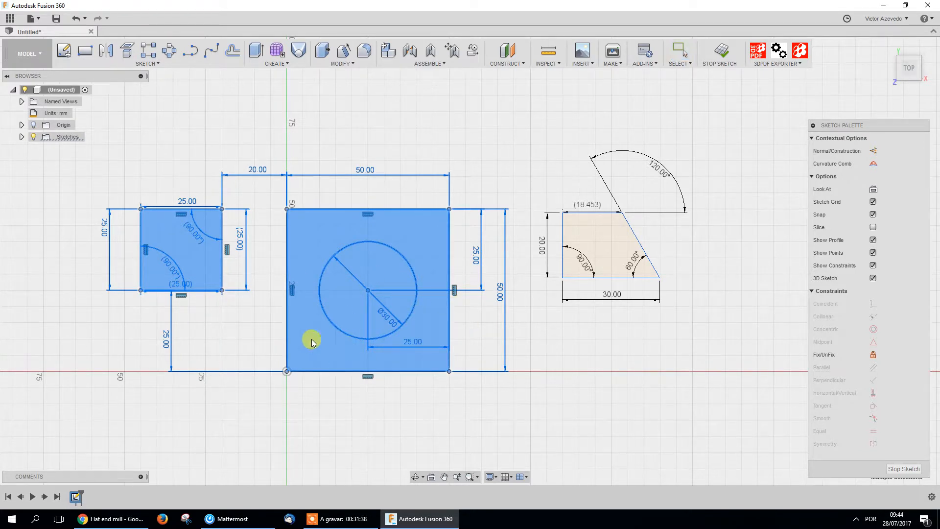
left_click(361, 440)
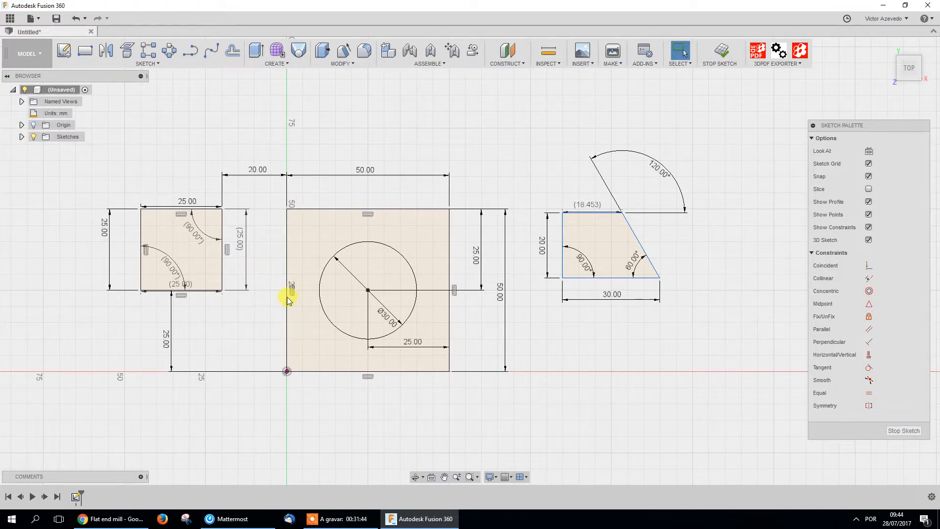
left_click_drag(590, 205, 595, 199)
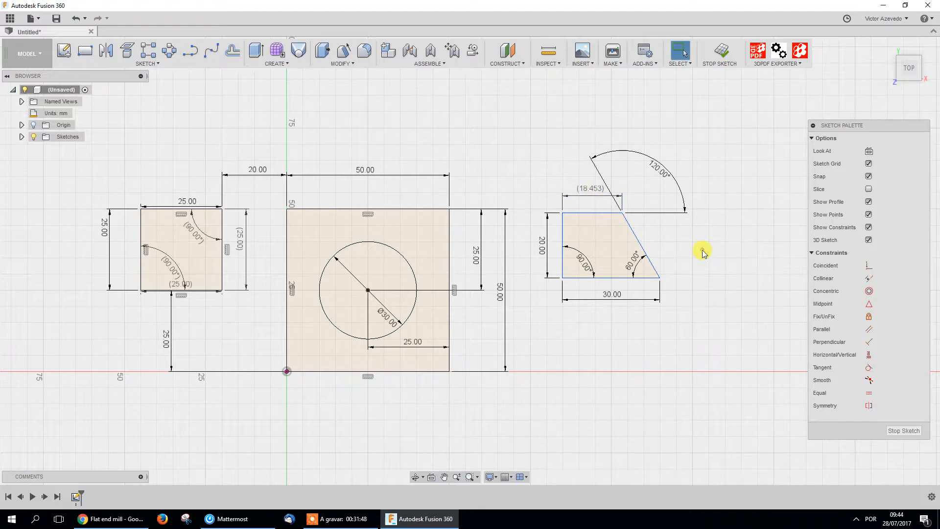
Move the unanchored trapezoid around beside the large square, and place its 20 mm dimension further outside its left edge
left_click_drag(696, 324, 539, 148)
mouse_move(592, 211)
left_mouse_down()
mouse_move(566, 227)
mouse_move(543, 264)
mouse_move(580, 273)
mouse_move(577, 283)
left_mouse_up()
left_click(717, 319)
left_click(663, 313)
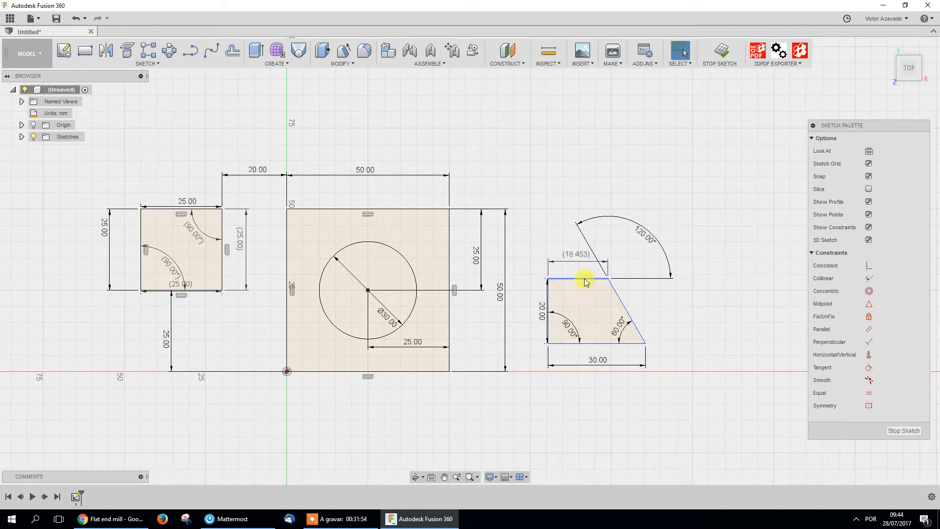
mouse_move(574, 280)
left_mouse_down()
mouse_move(605, 266)
mouse_move(660, 206)
mouse_move(678, 204)
mouse_move(703, 267)
left_mouse_up()
left_click(705, 269)
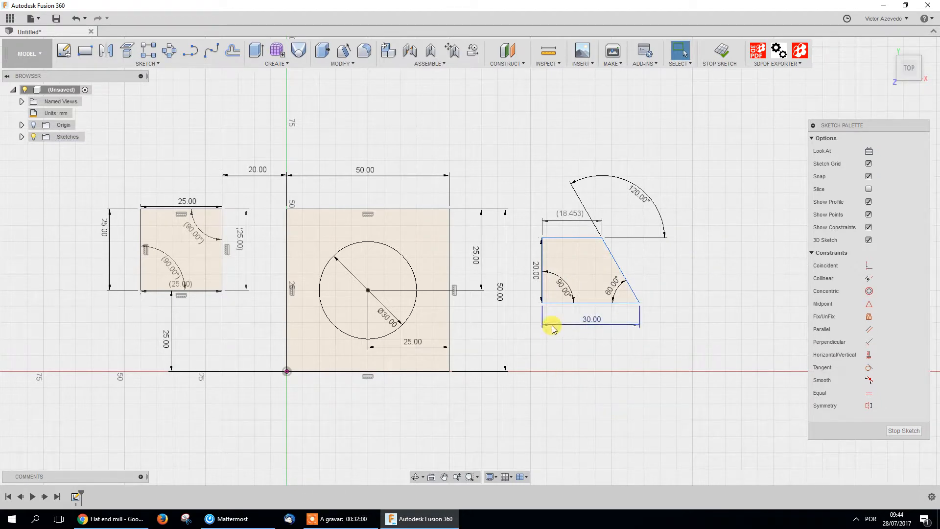
left_click_drag(535, 269, 522, 269)
left_click(706, 316)
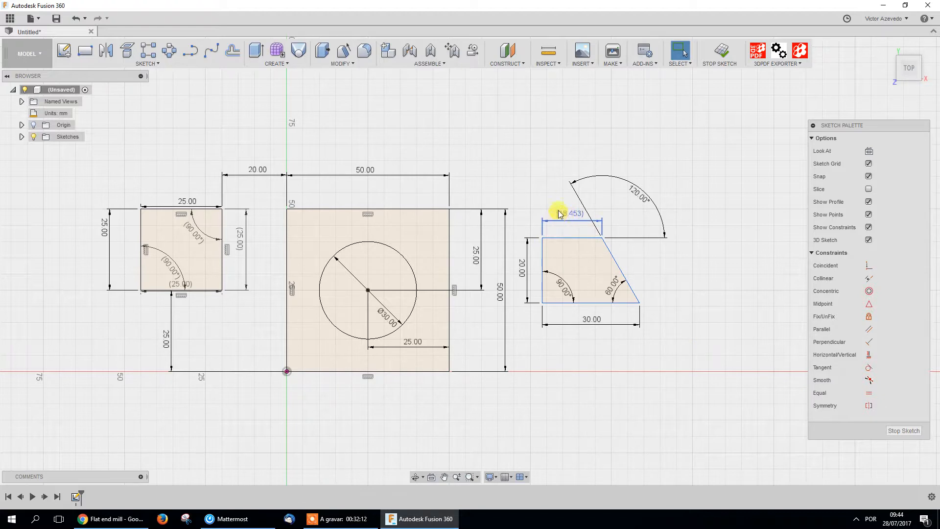
Delete the trapezoid's 20 mm dimension and toggle its driven upper-edge dimension to driving
left_click(526, 273)
key("Delete")
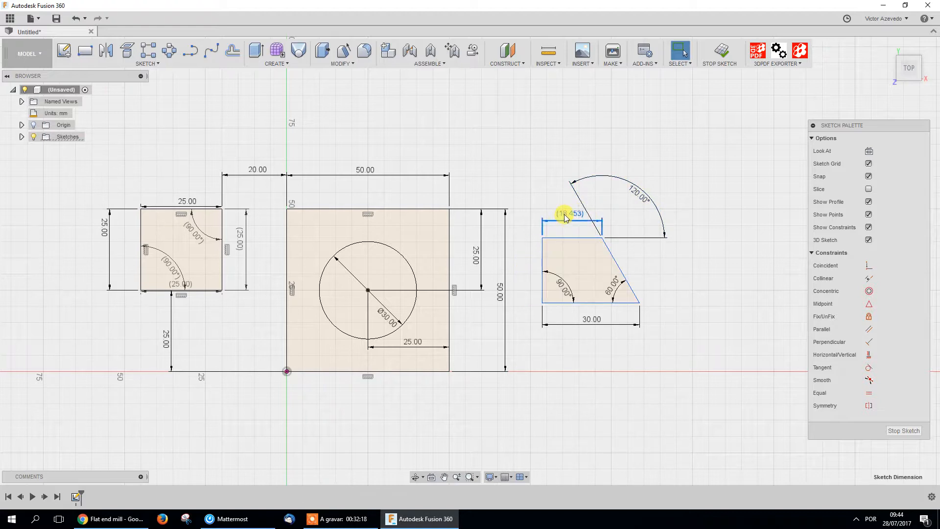
right_click(565, 217)
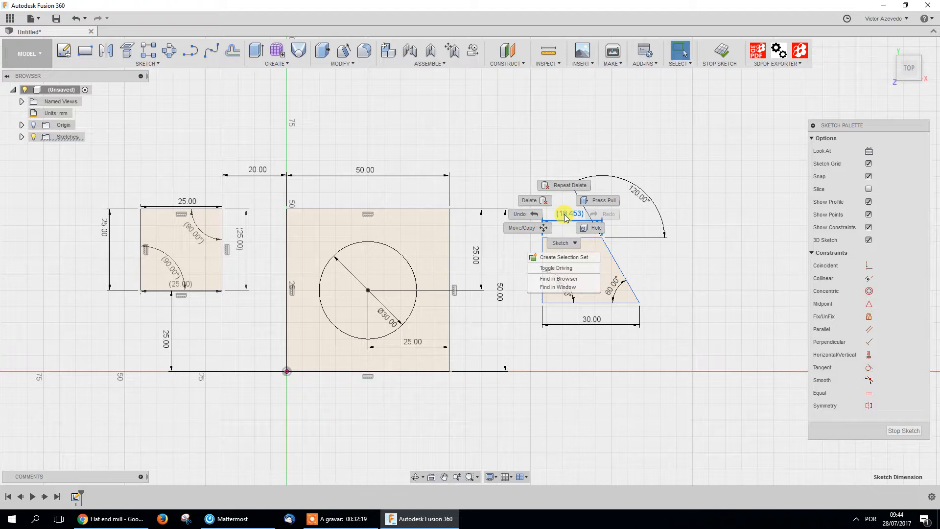
left_click(566, 270)
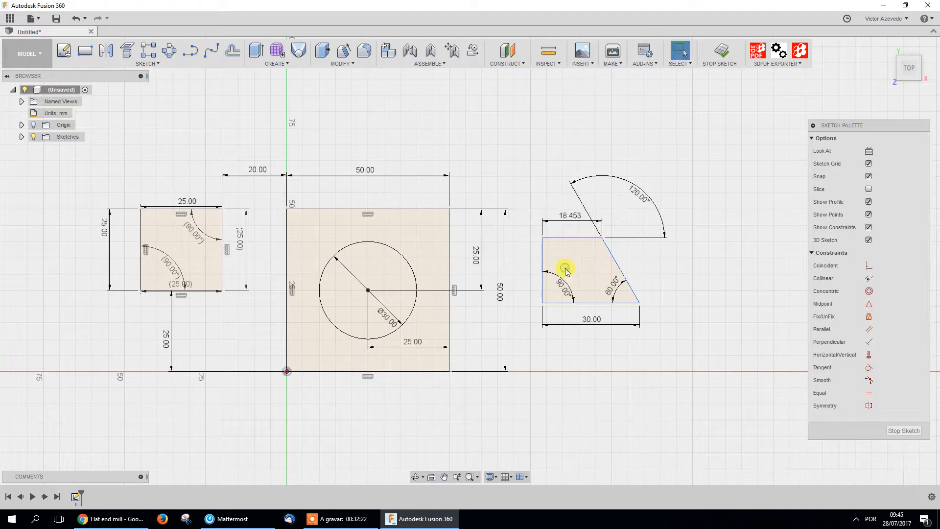
double_click(575, 217)
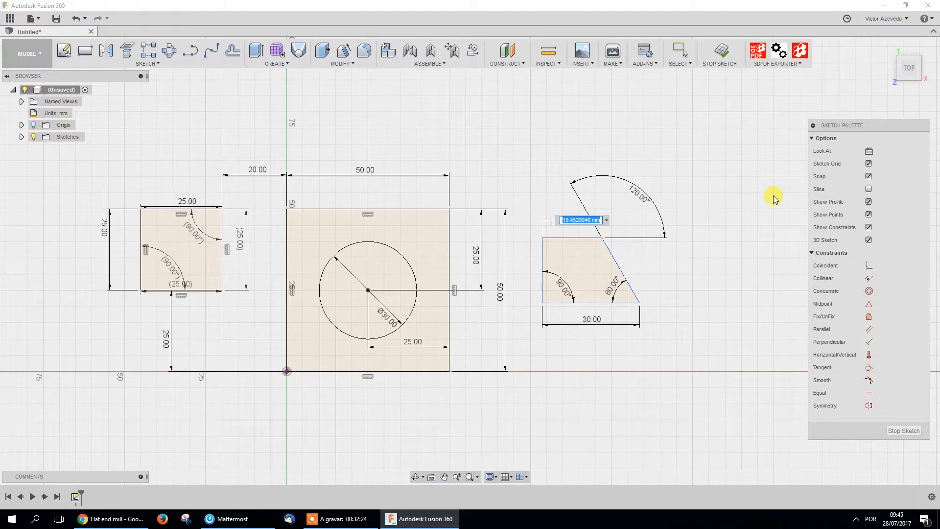
key("Return")
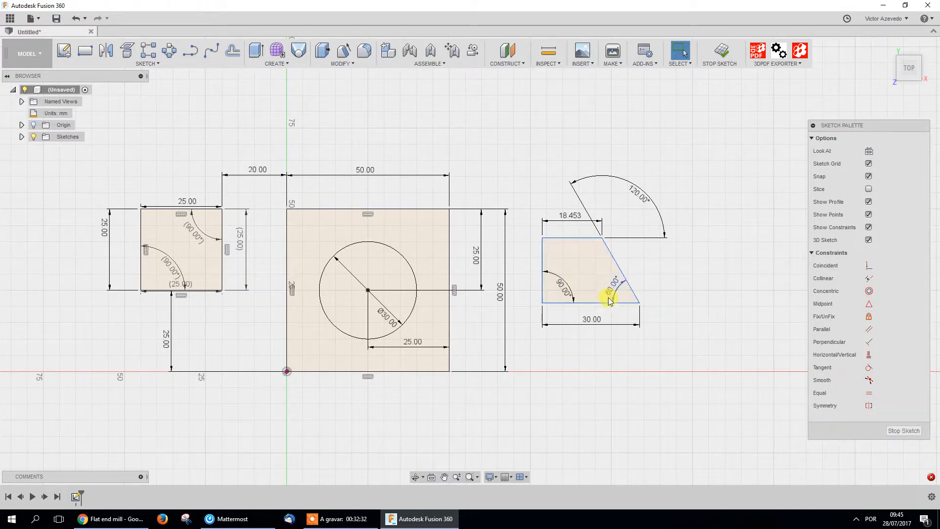
Undo the driving toggle and the deletion of the trapezoid's 20 mm dimension
left_click(562, 260)
key("ctrl+z")
key("ctrl+z")
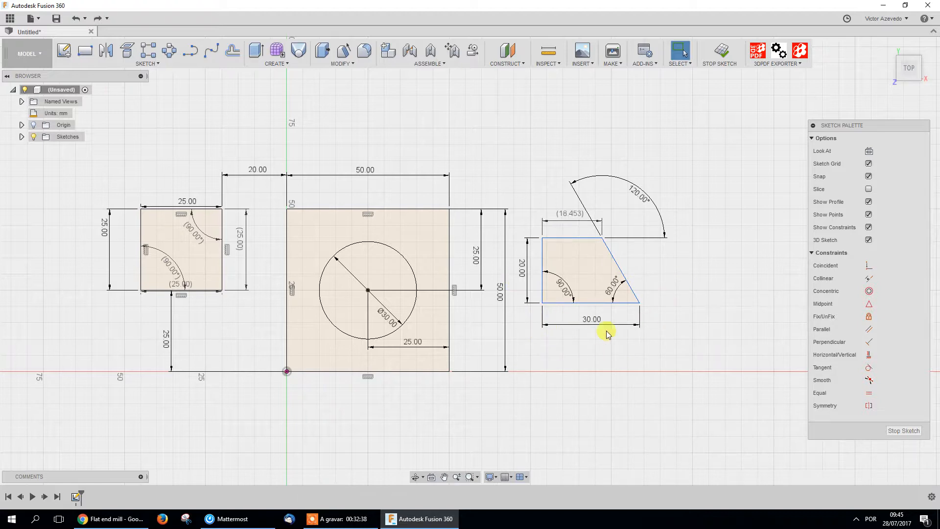
Delete the 30 mm dimension below the trapezoid and toggle its upper-edge dimension to driving
left_click(592, 320)
left_click(681, 377)
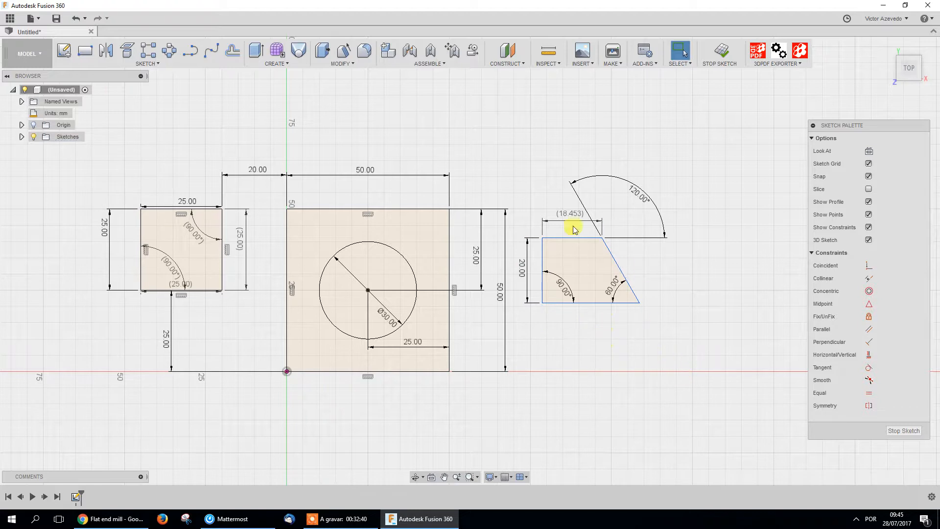
right_click(570, 213)
left_click(570, 270)
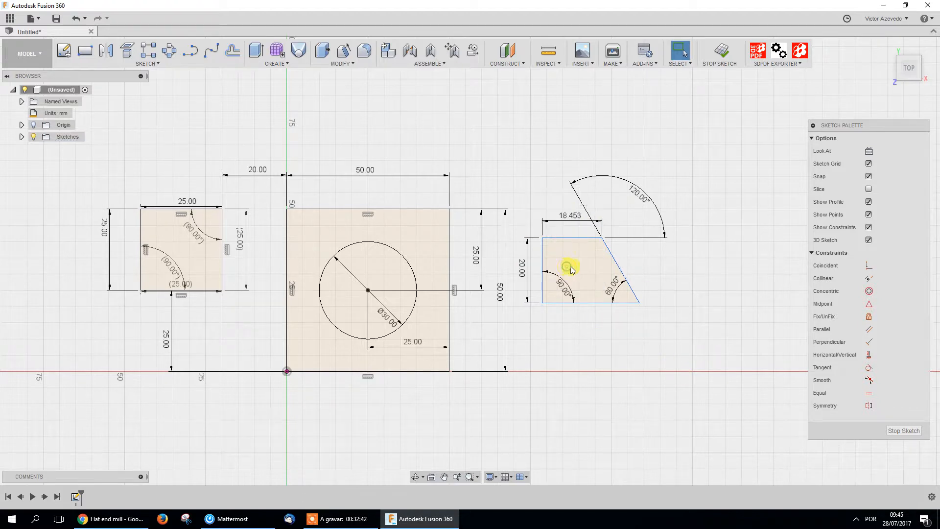
Set the trapezoid's upper edge to 30 mm and move the shape right, clear of the large square's dimensions
double_click(571, 214)
type("30")
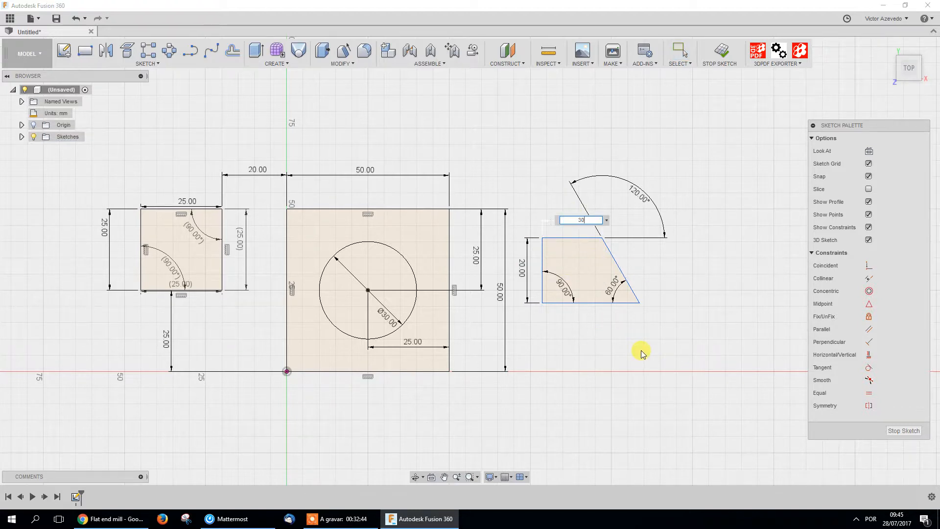
key("Return")
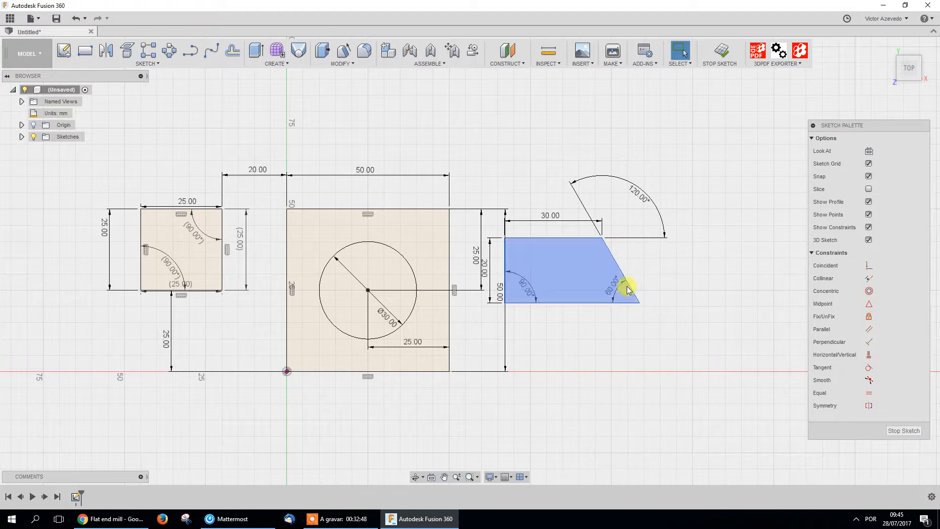
mouse_move(619, 272)
left_mouse_down()
mouse_move(656, 325)
mouse_move(677, 302)
mouse_move(676, 368)
left_mouse_up()
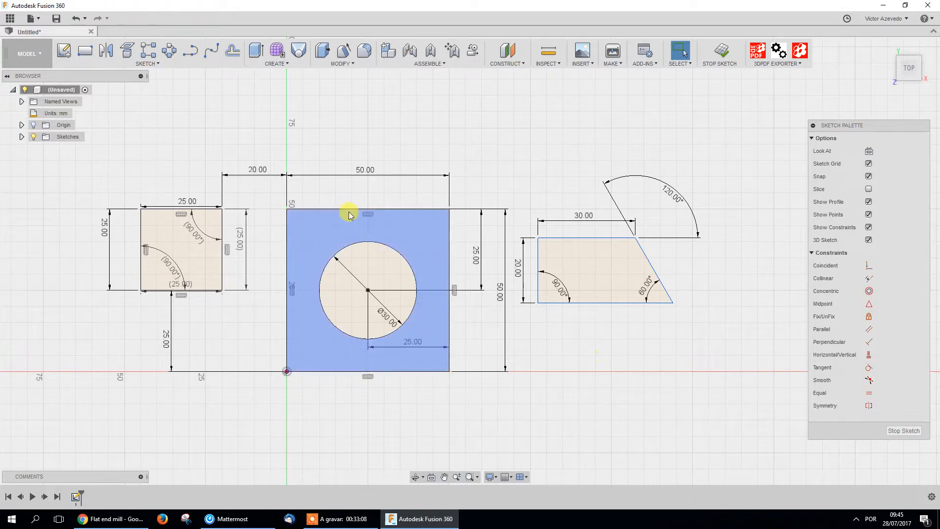
left_click(152, 64)
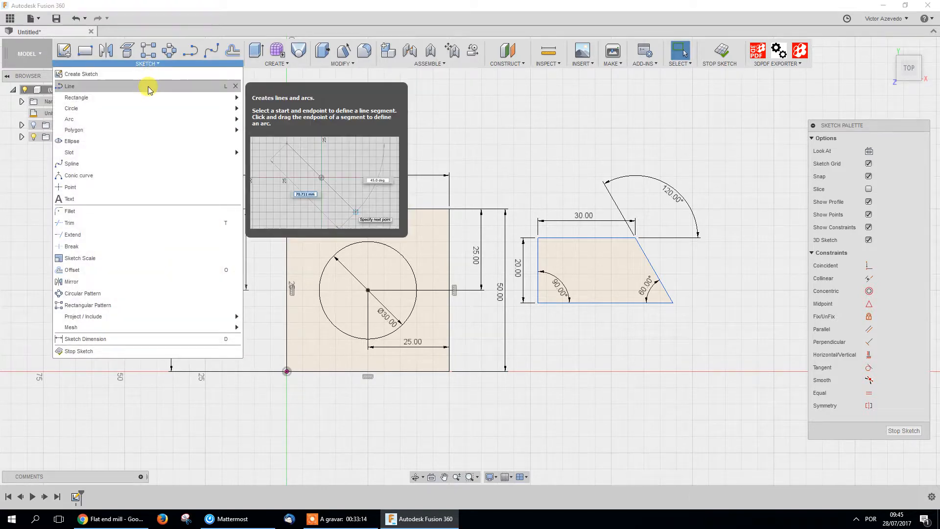
left_click(148, 88)
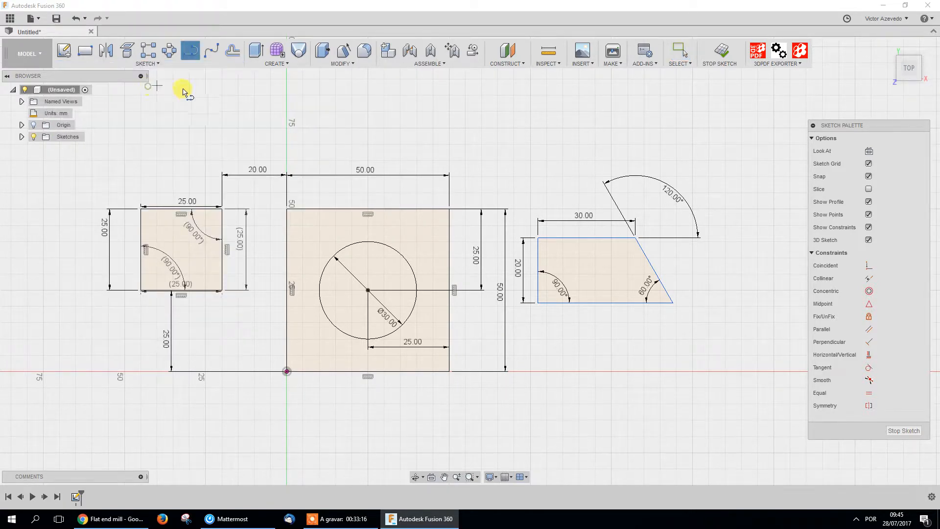
left_click(540, 239)
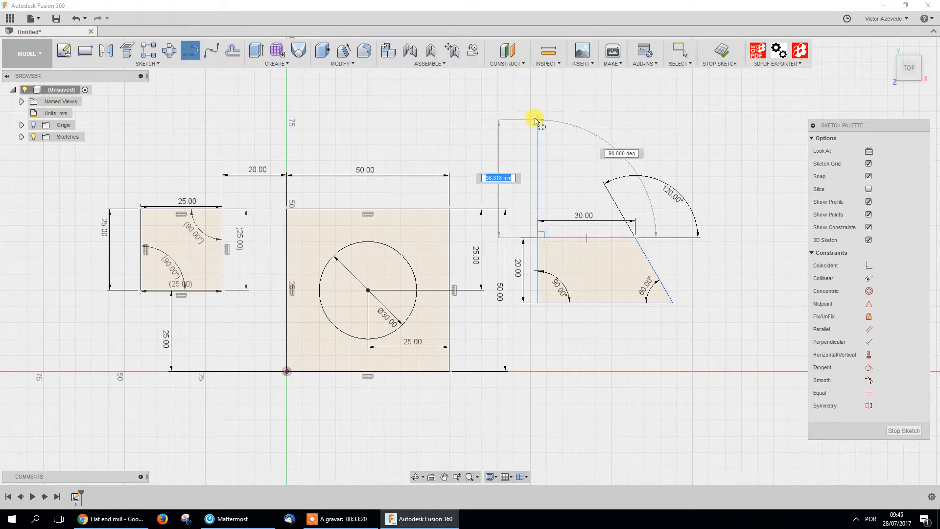
key("Escape")
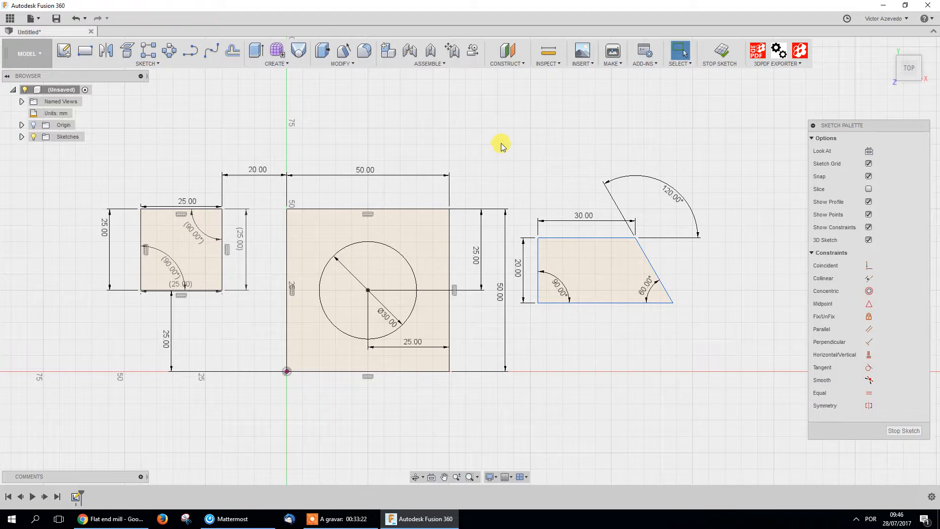
key("l")
left_click(451, 131)
key("Escape")
Draw two lines joining the trapezoid's upper-left and lower-left corners to the large square's upper-right and lower-right corners
key("l")
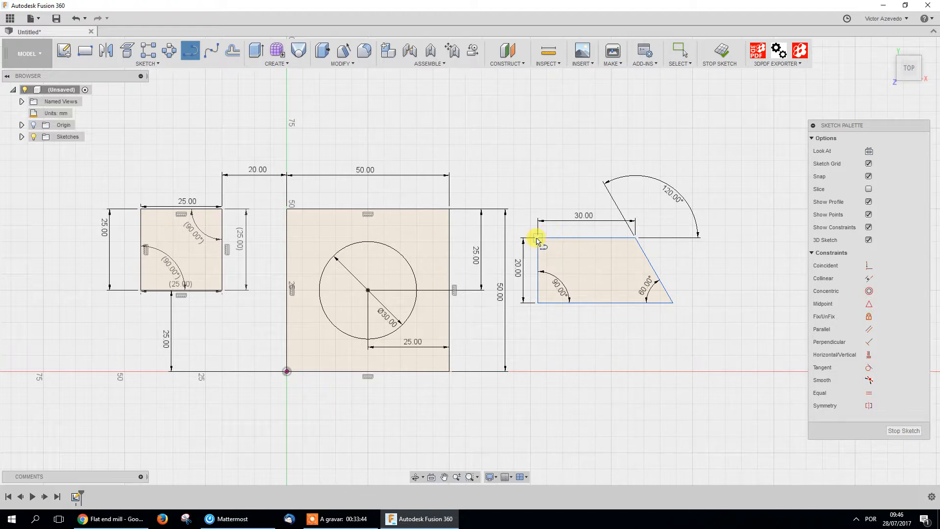
left_click(538, 238)
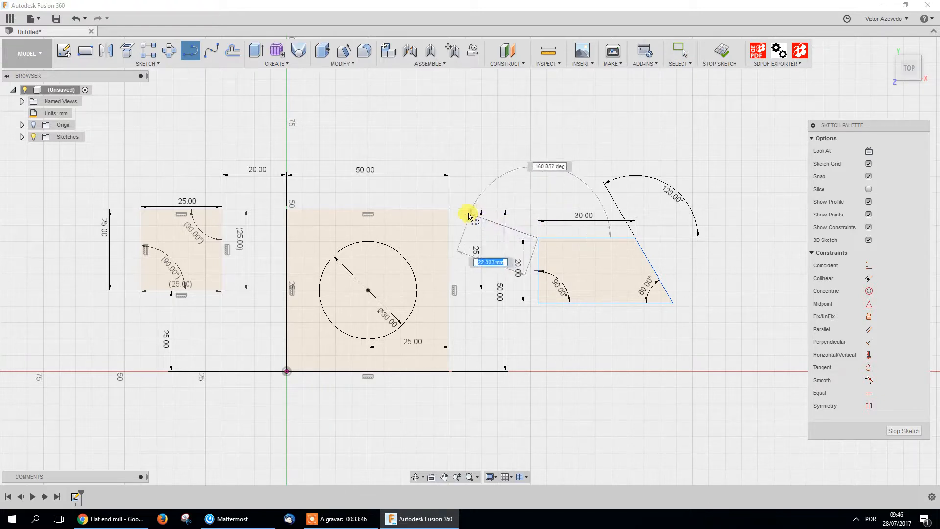
left_click(449, 209)
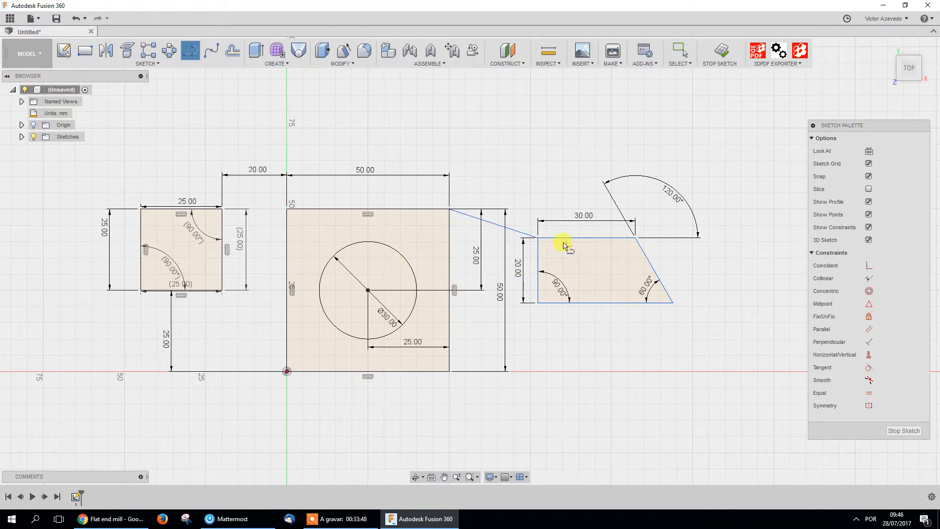
left_click(537, 303)
left_click(450, 371)
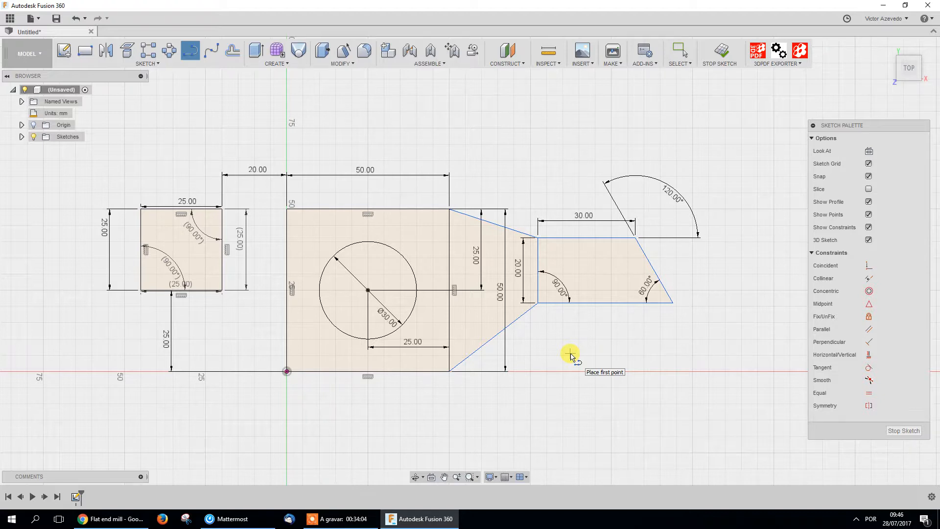
key("Escape")
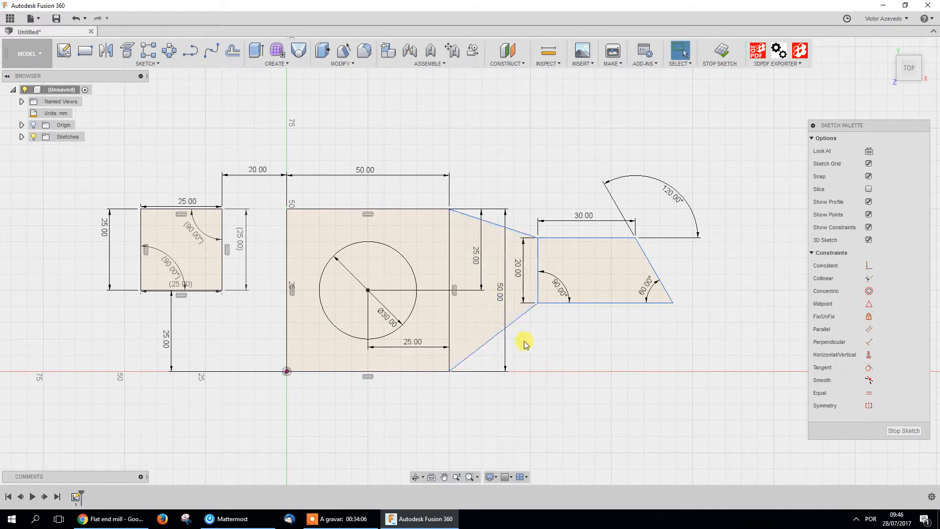
Delete the lower connecting line and redraw it from the trapezoid's lower-left corner to the large square's lower-right corner
left_click(488, 342)
key("Delete")
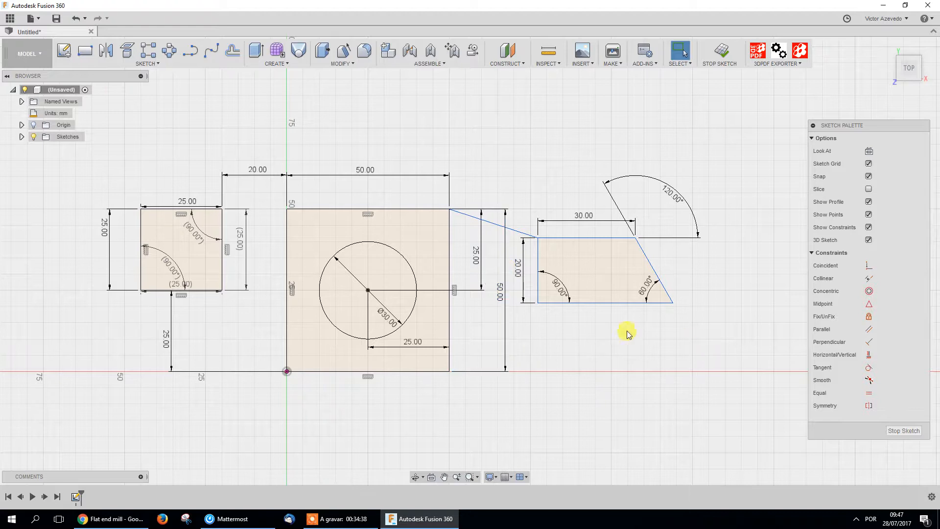
key("t")
left_click(538, 302)
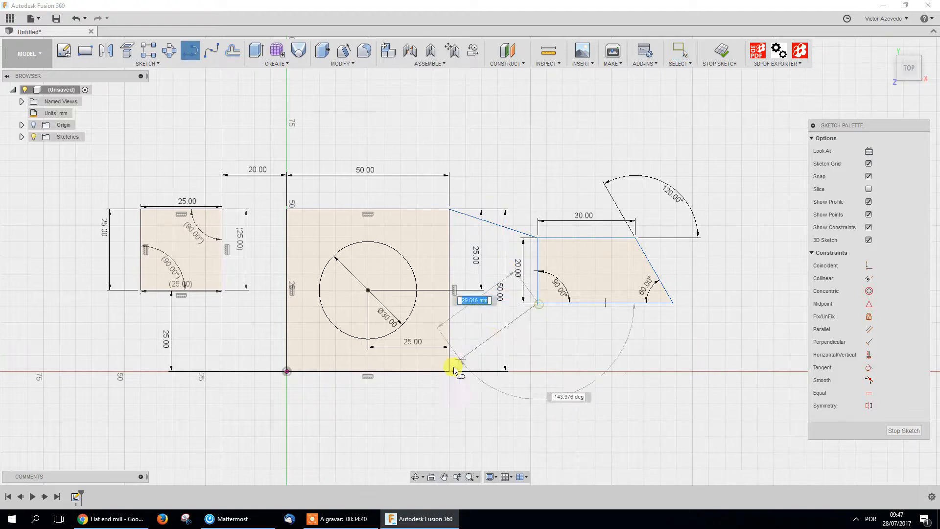
left_click(450, 370)
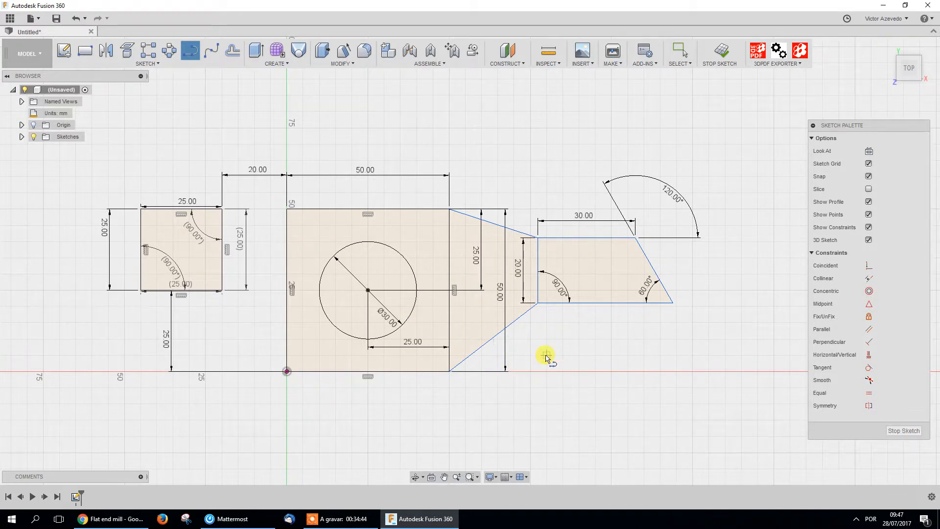
key("Escape")
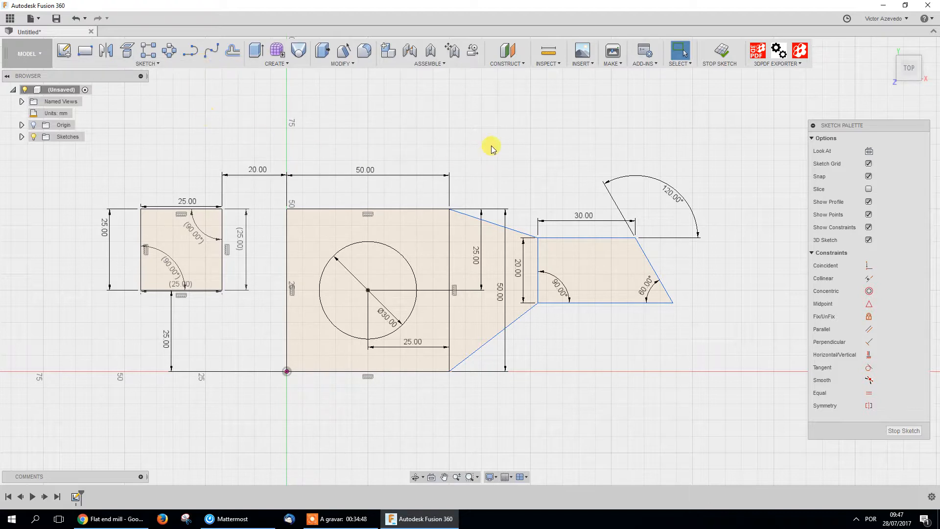
Replace the lower connecting line with a new line between the facing lower corners of the trapezoid and the large square
left_click(491, 345)
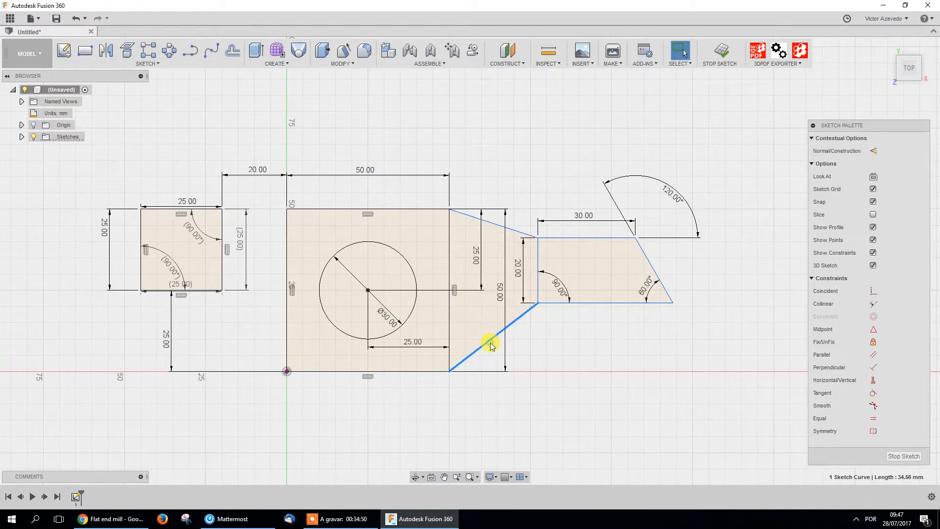
key("Delete")
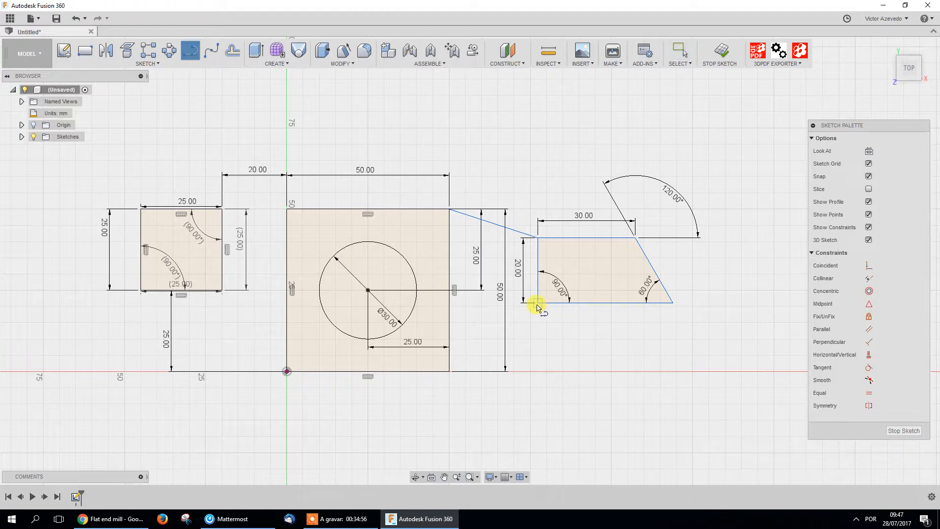
left_click(157, 64)
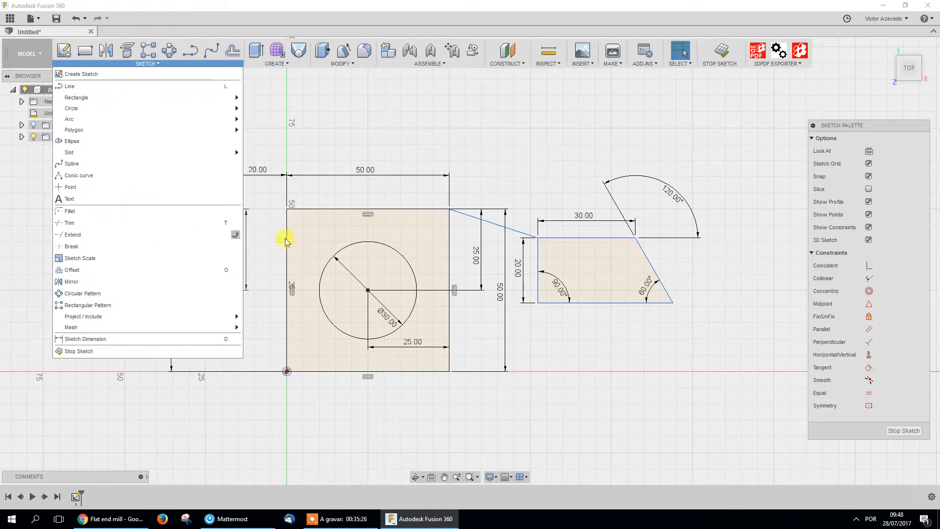
left_click(560, 143)
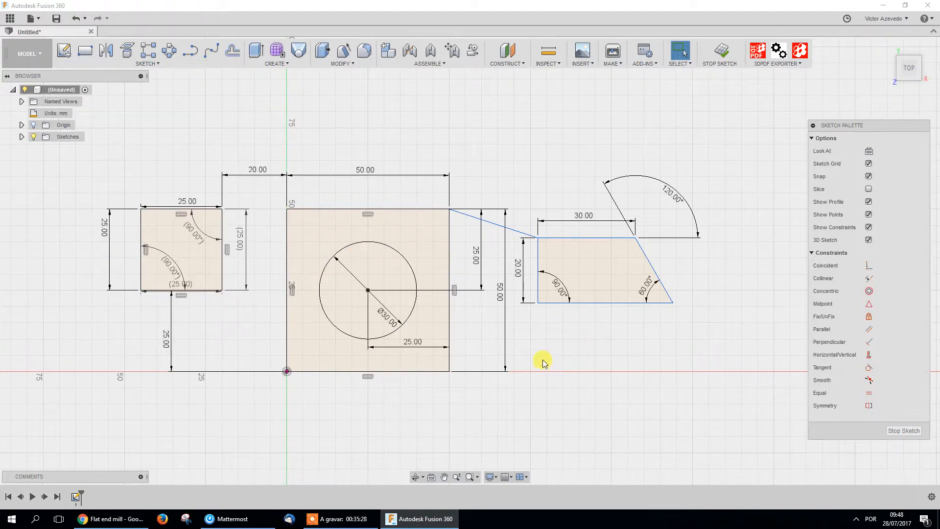
key("f")
left_click(538, 303)
left_click(450, 371)
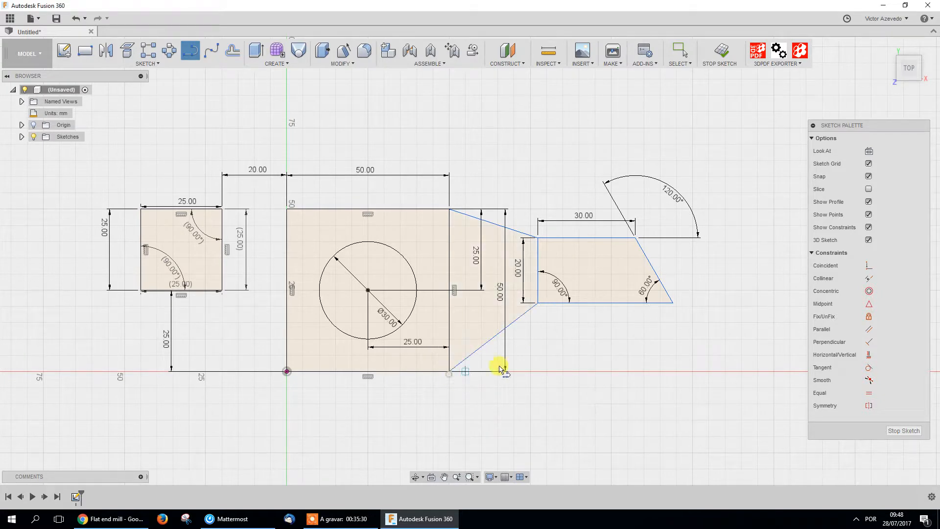
Draw a 30 mm diameter circle centred on the trapezoid's lower-left corner
key("Escape")
key("c")
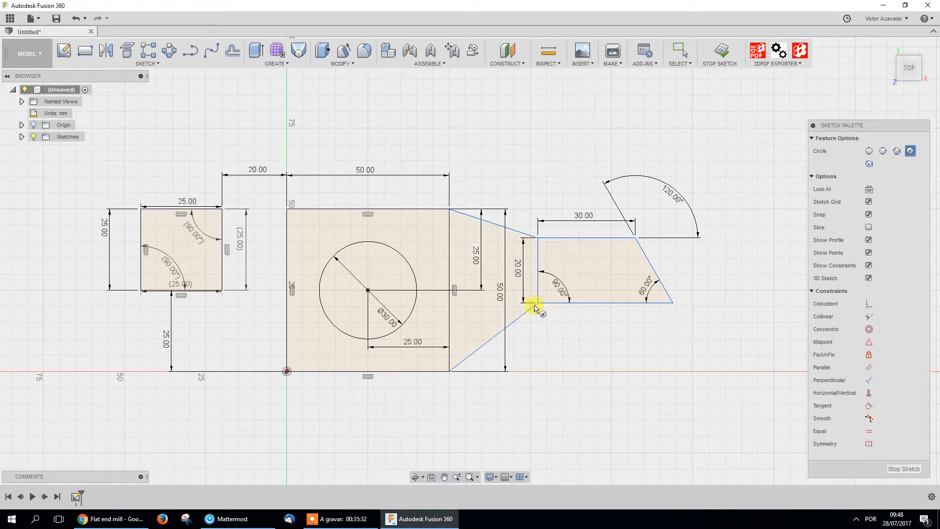
left_click(539, 302)
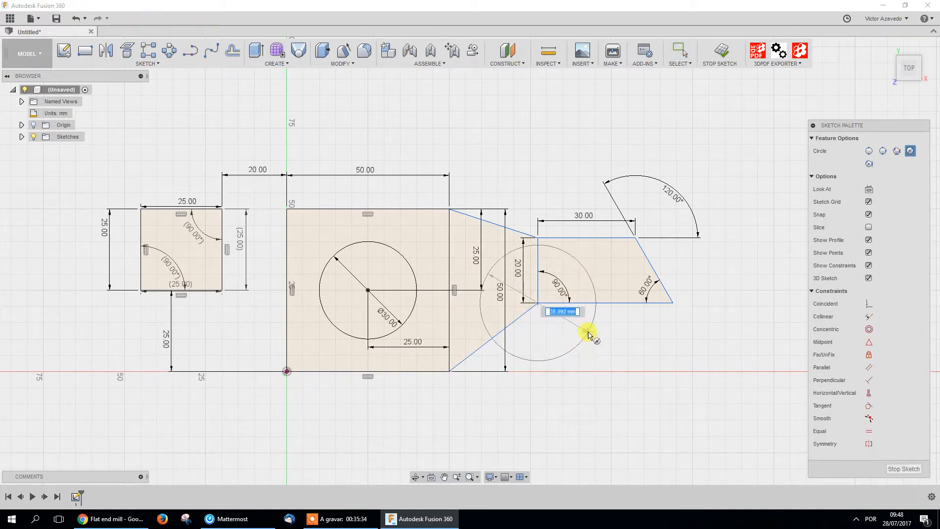
type("30")
key("Tab")
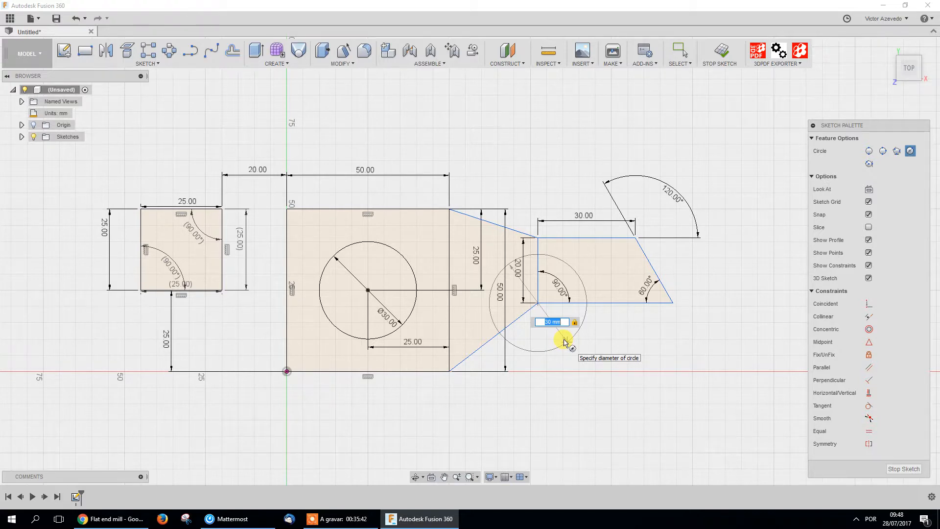
key("Return")
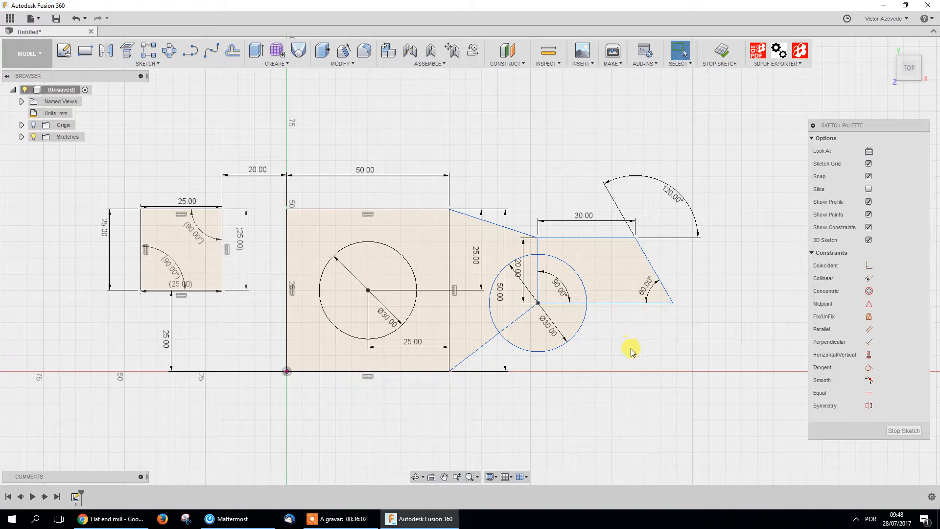
Trim the new circle's upper arc, the trapezoid's lower edge and lower connecting line inside the circle, and the trapezoid's left edge
key("t")
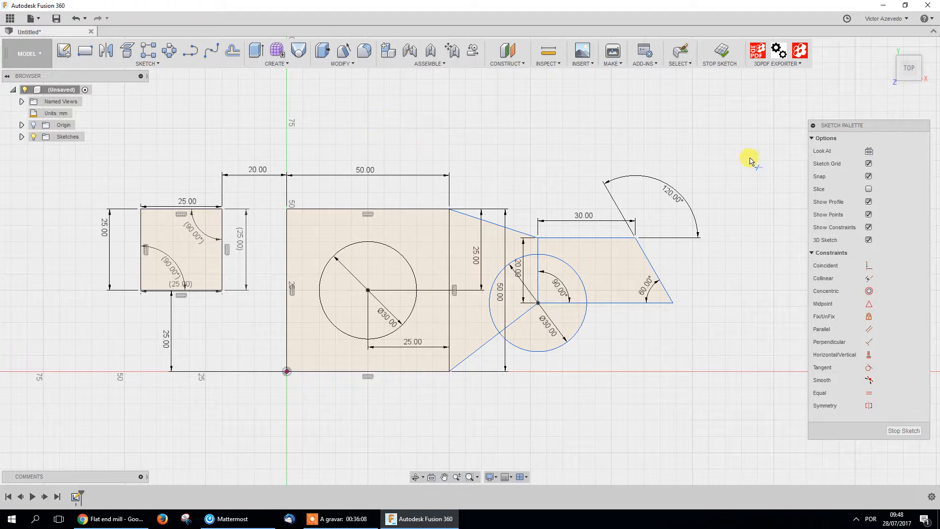
left_click(565, 265)
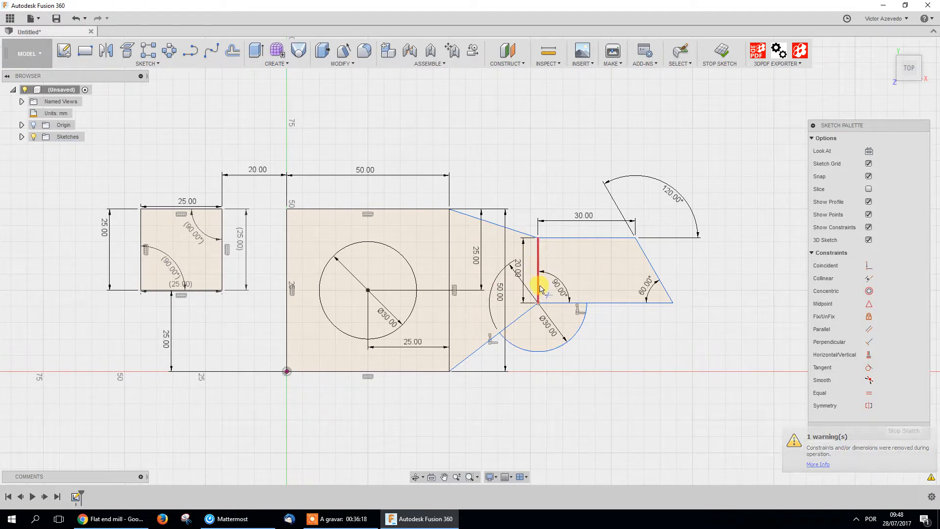
left_click(556, 304)
left_click(518, 319)
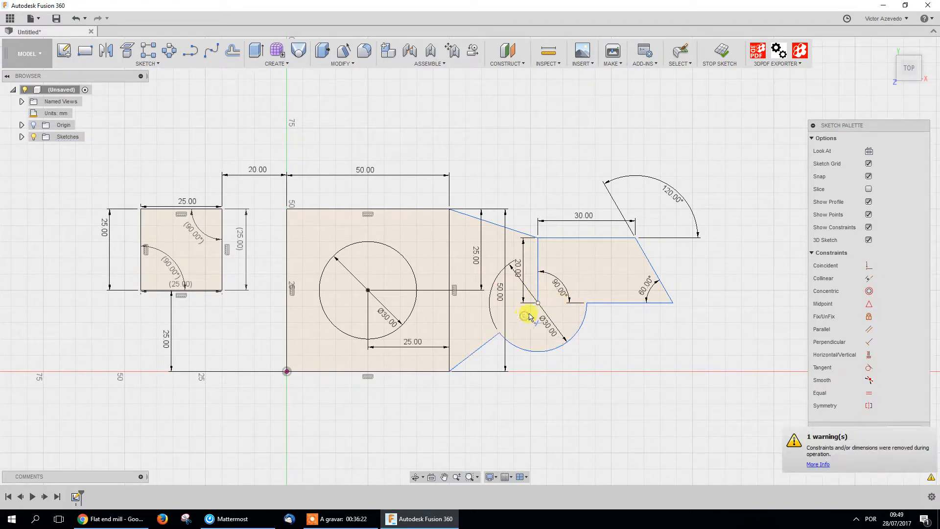
left_click(537, 283)
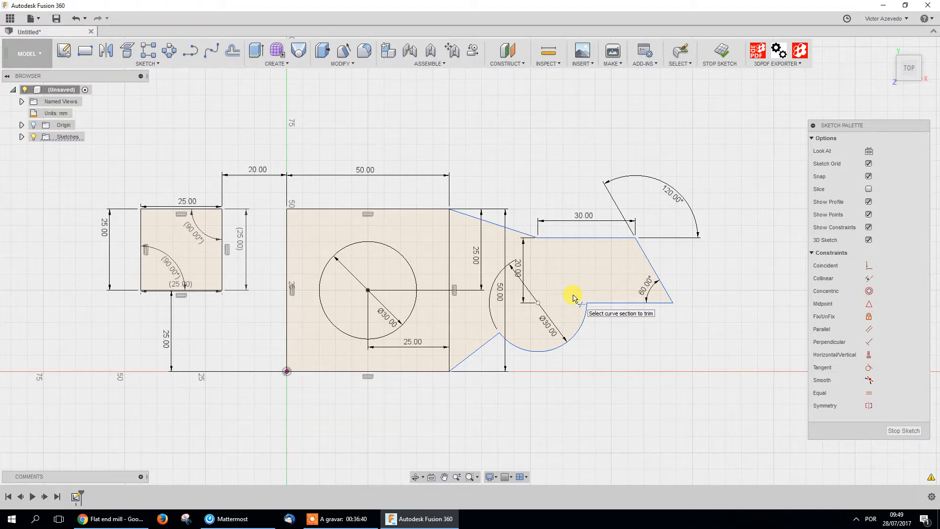
key("Escape")
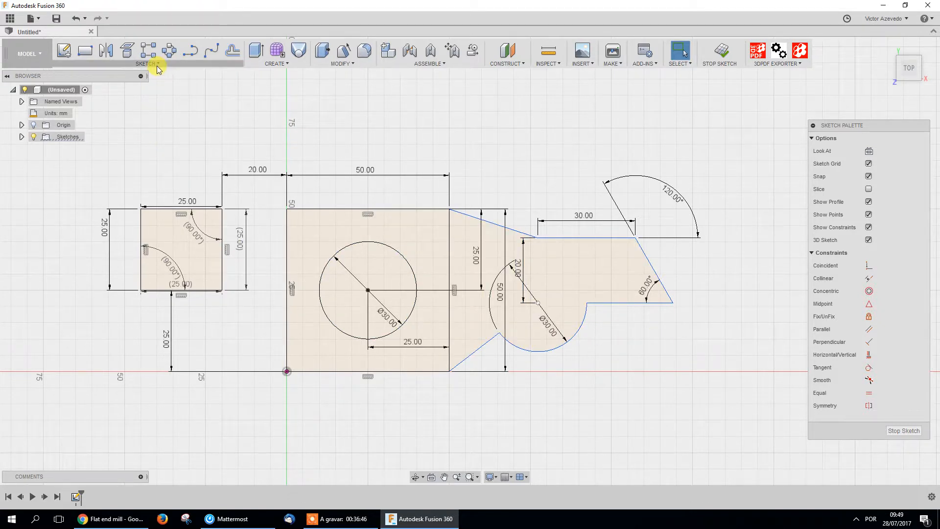
Draw an open, wavy spline through six fit points in the empty area above the large square and trapezoid
left_click(212, 51)
left_click(341, 110)
left_click(528, 111)
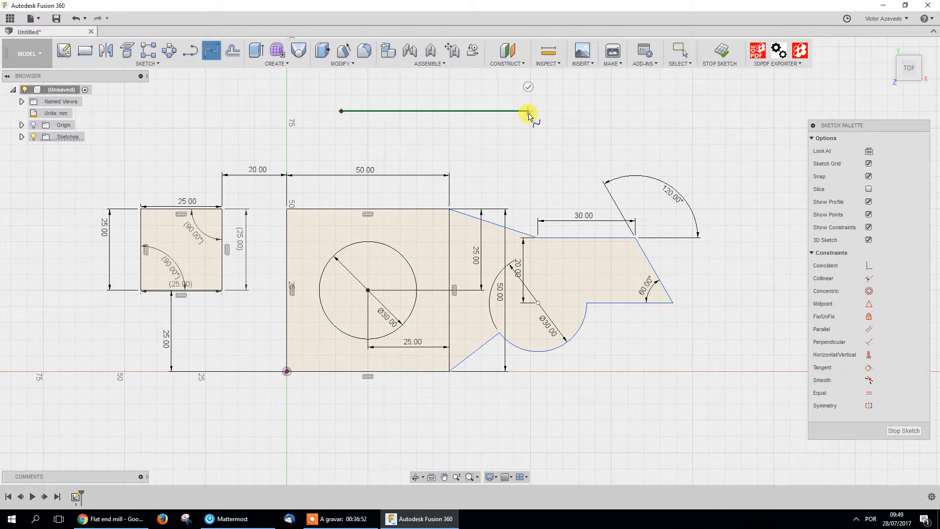
left_click(525, 153)
left_click(599, 131)
left_click(693, 137)
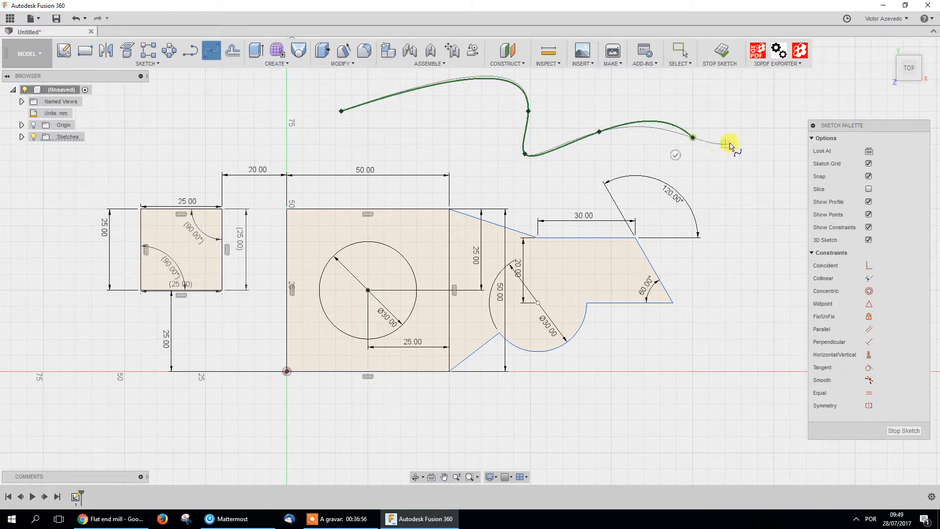
left_click(720, 104)
left_click(699, 102)
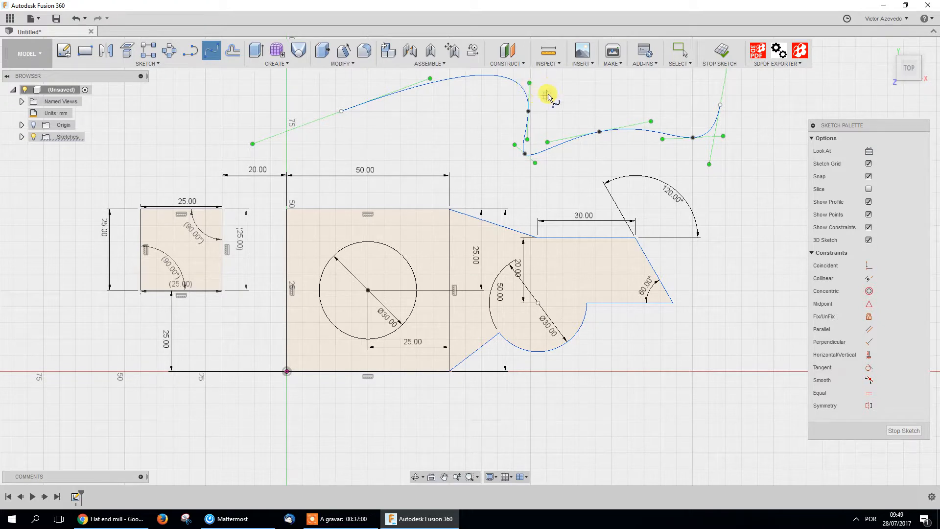
key("Escape")
Reshape the spline by adjusting the tangent handles at its second, third and fourth fit points
mouse_move(530, 85)
left_mouse_down()
mouse_move(504, 88)
mouse_move(577, 97)
mouse_move(515, 98)
mouse_move(531, 95)
left_mouse_up()
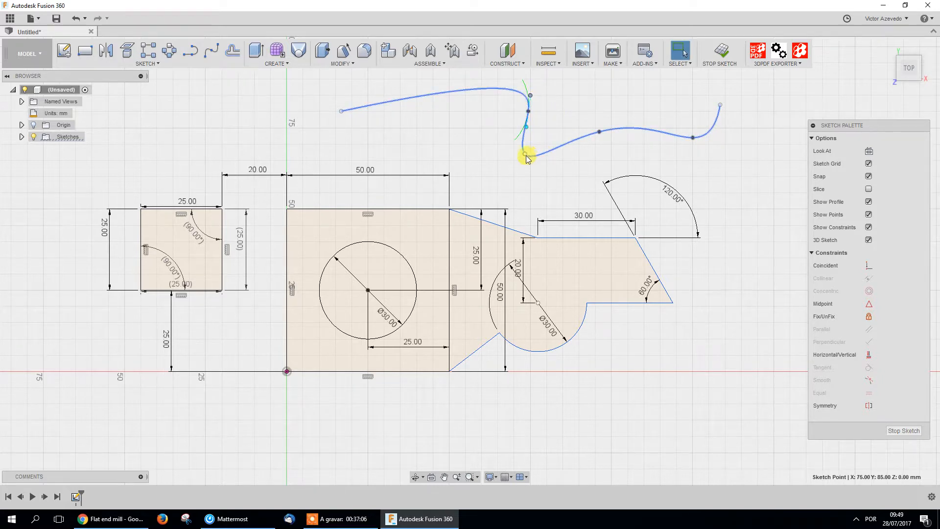
left_click(551, 156)
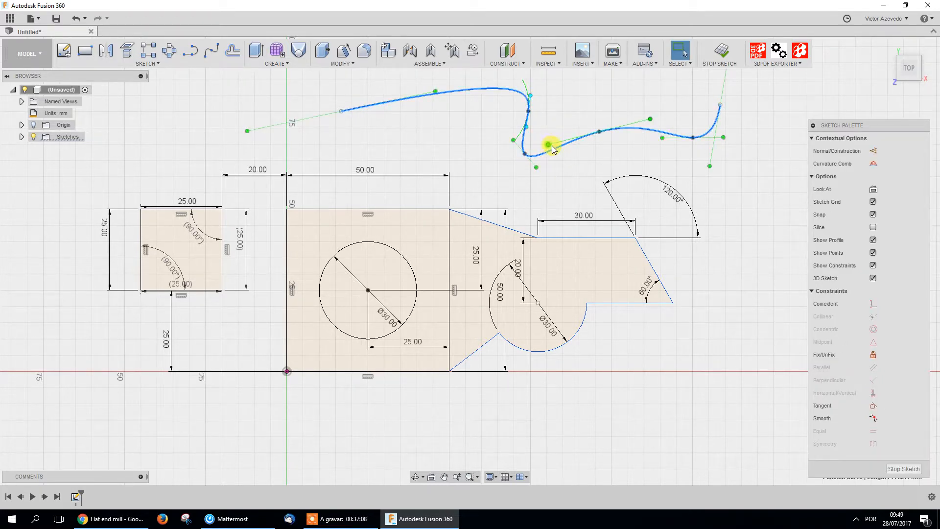
mouse_move(549, 146)
left_mouse_down()
mouse_move(541, 134)
mouse_move(552, 123)
left_mouse_up()
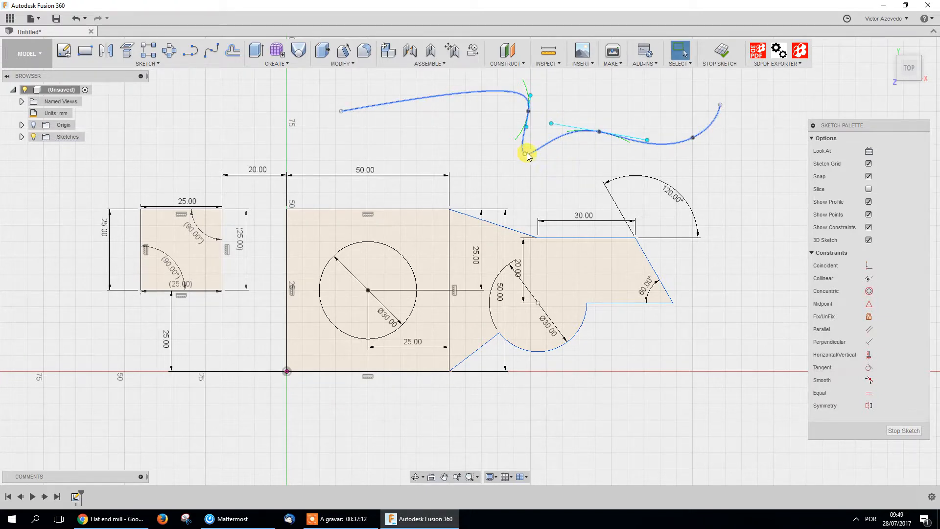
left_click(525, 154)
left_click_drag(537, 163, 564, 195)
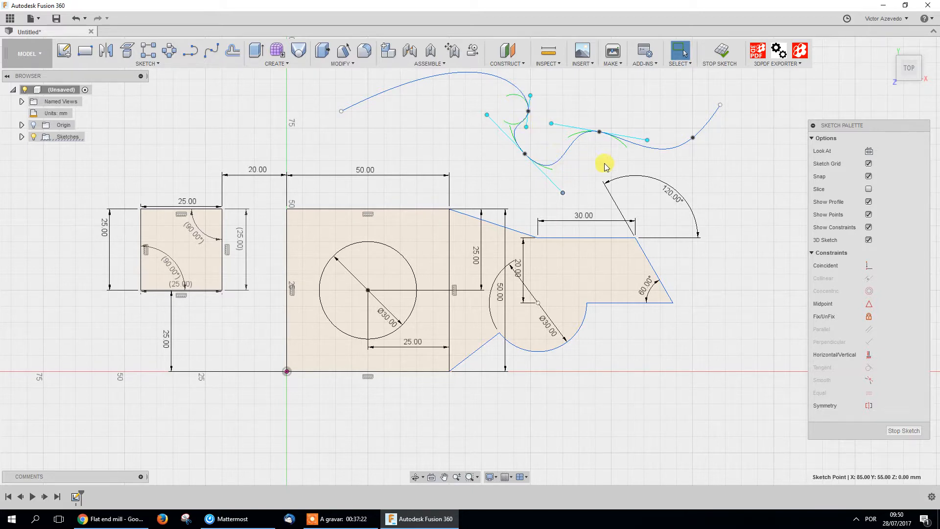
Delete the whole spline above the shapes
left_click(733, 184)
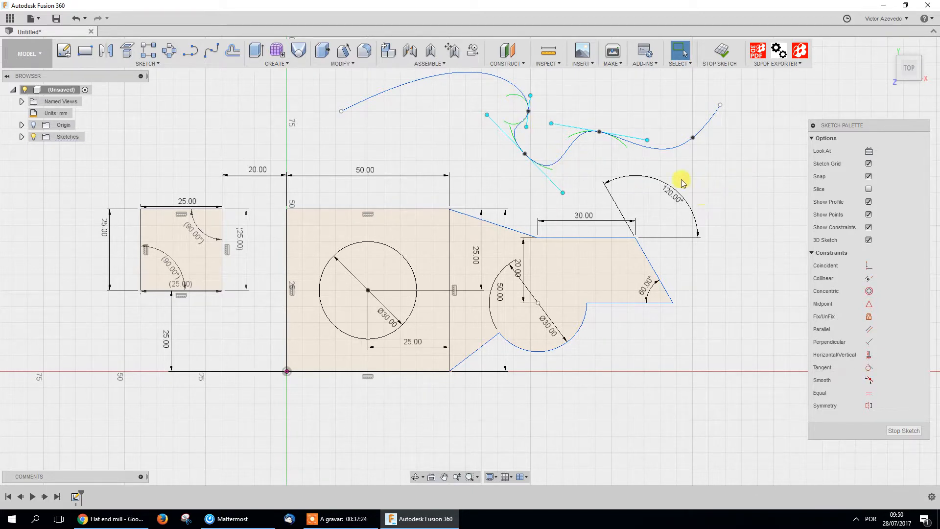
left_click(683, 146)
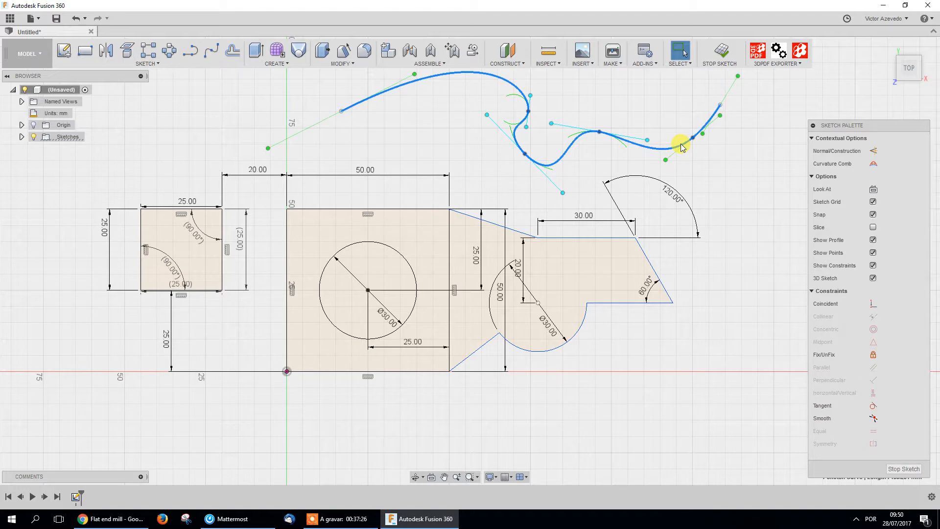
key("Delete")
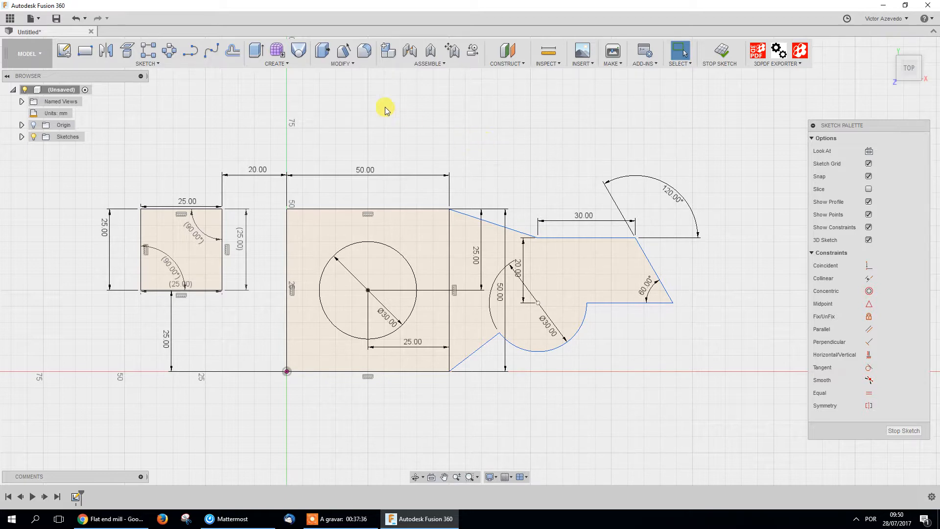
left_click(166, 66)
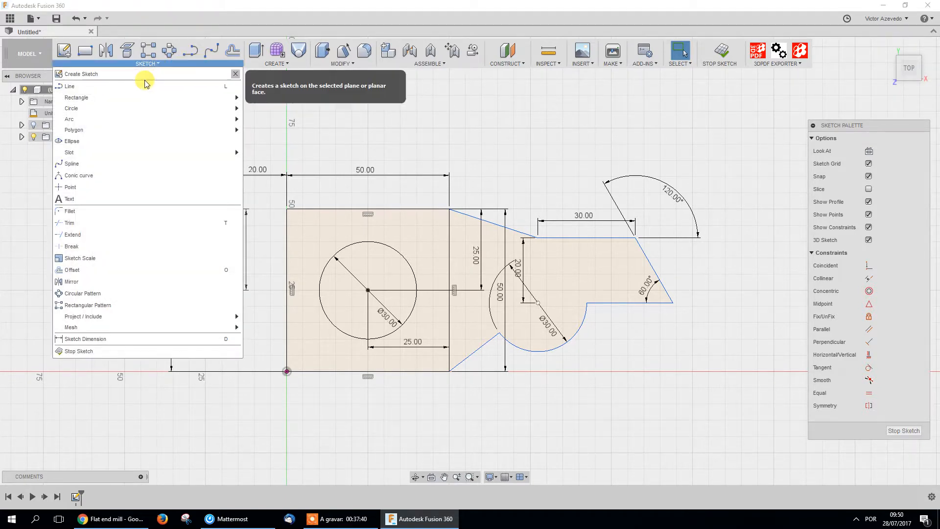
mouse_move(118, 129)
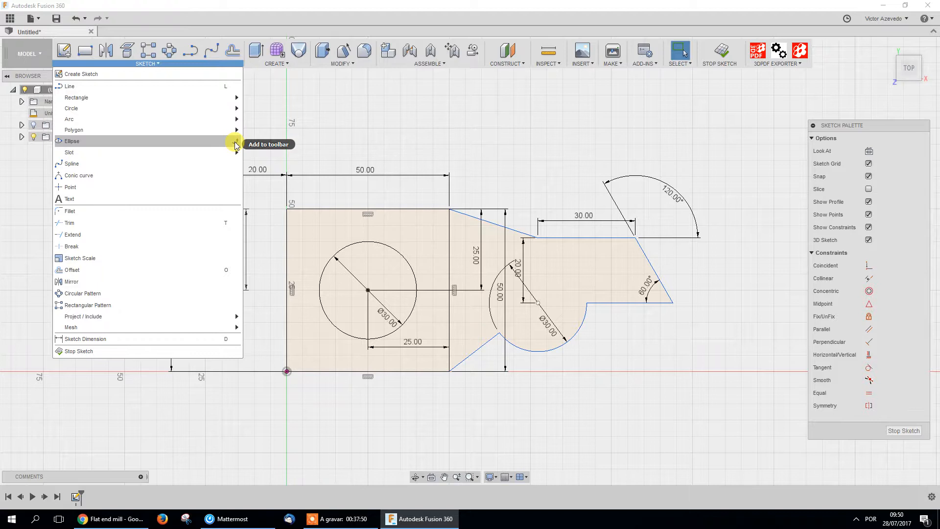
mouse_move(210, 150)
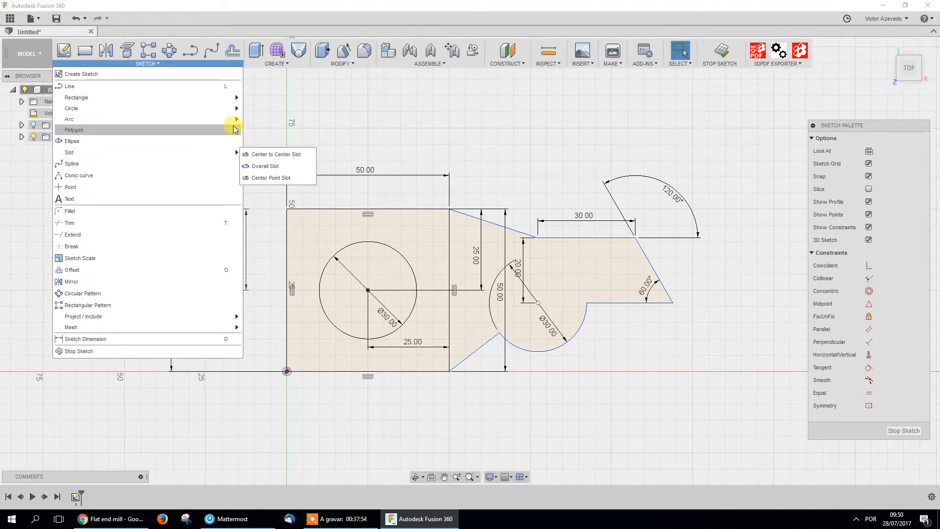
mouse_move(233, 130)
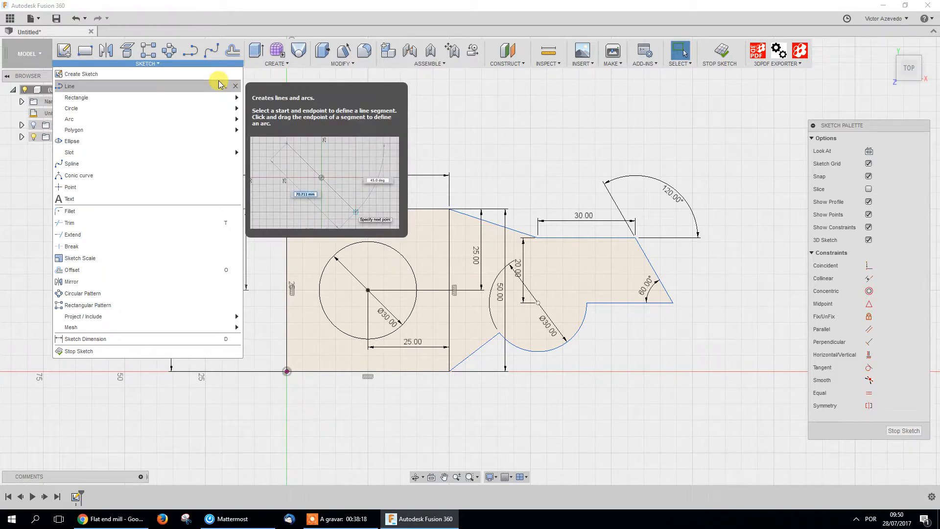
left_click(27, 54)
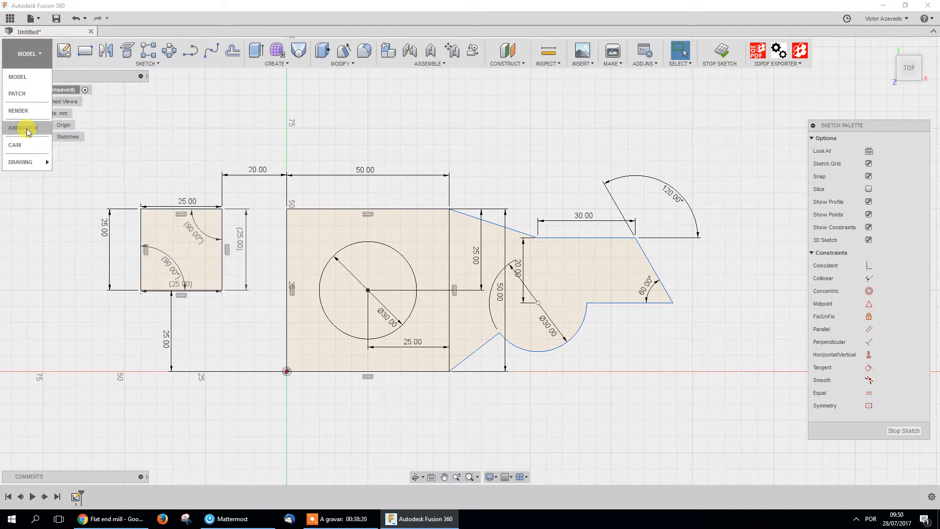
left_click(180, 62)
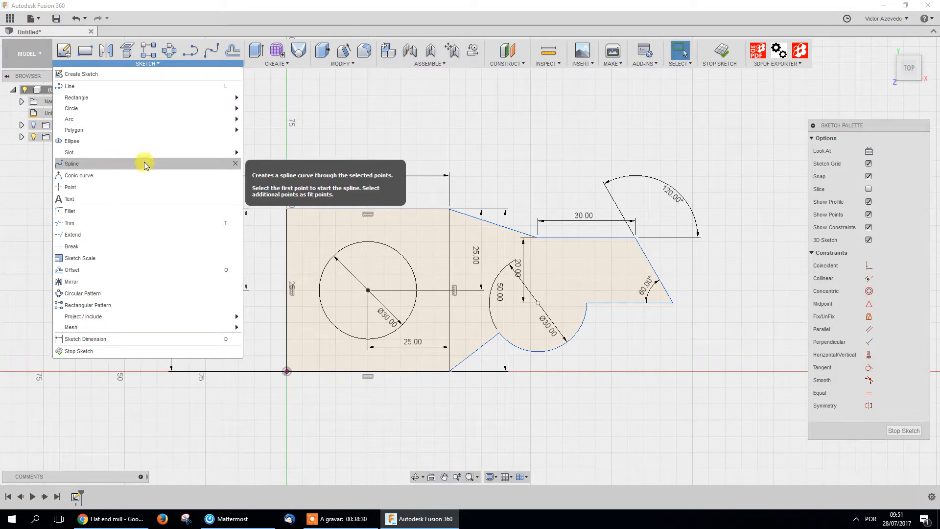
Draw an open spline through eight fit points above the shapes, with closely spaced points near its start and a long arch at its end
left_click(211, 49)
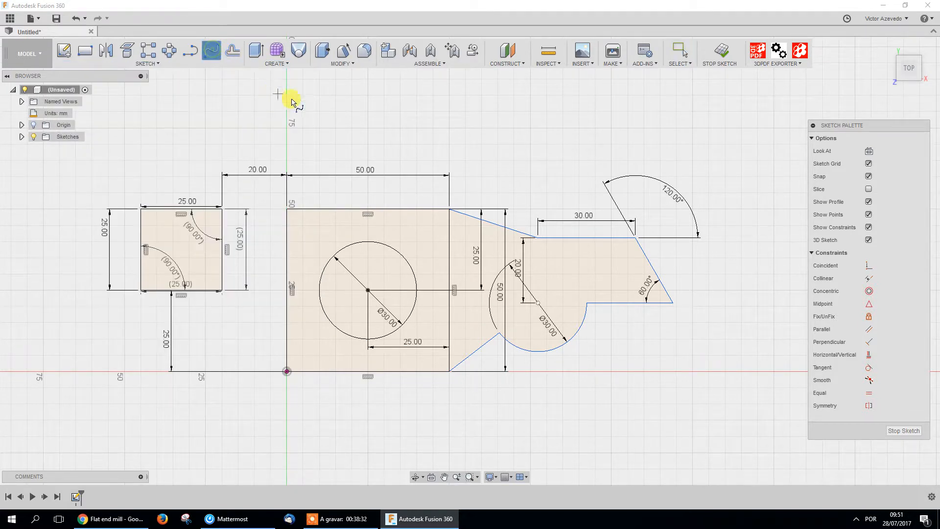
left_click(307, 117)
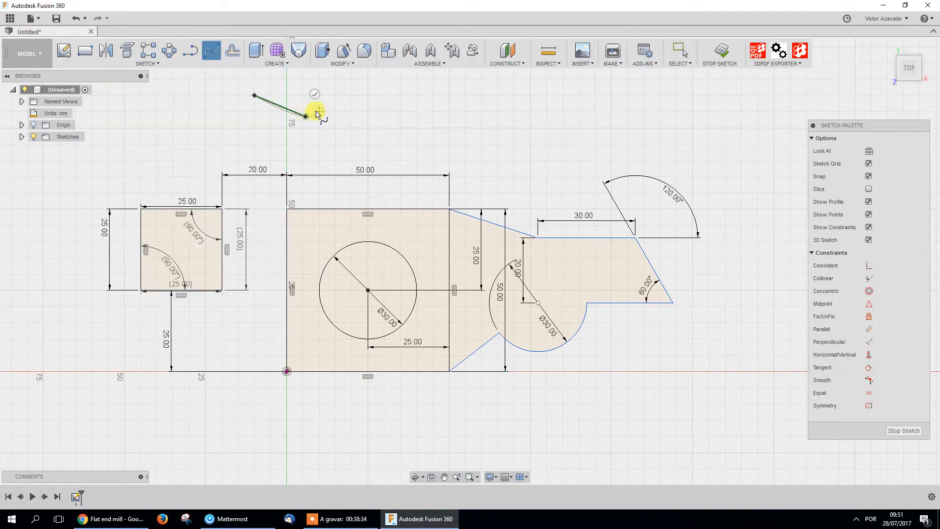
left_click(319, 111)
left_click(333, 107)
left_click(340, 116)
left_click(361, 117)
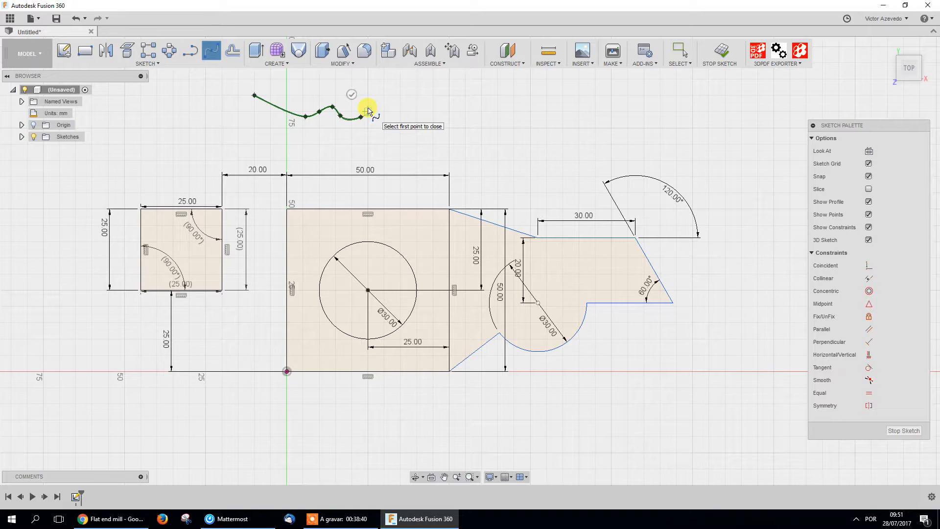
left_click(464, 84)
left_click(695, 115)
key("Return")
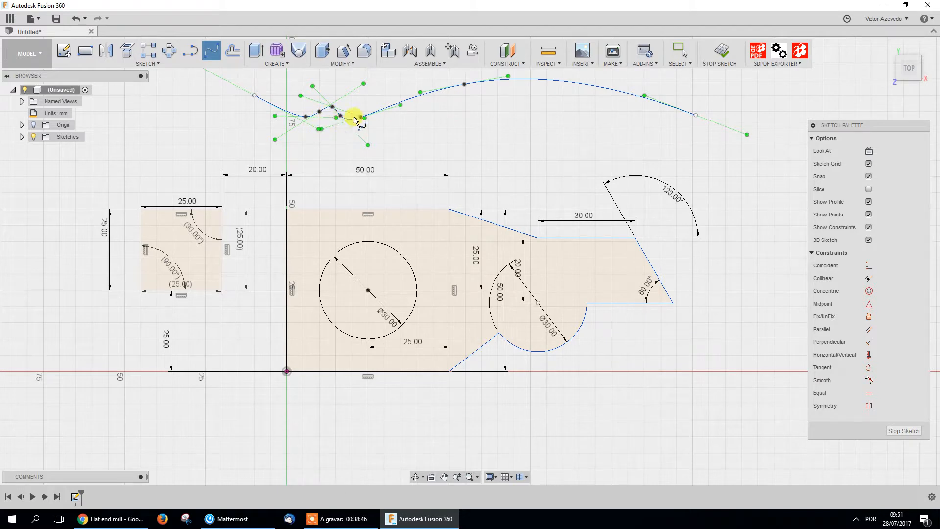
key("Escape")
Move the spline's fourth and fifth fit points to flatten the small wave near its start
left_click_drag(333, 110, 330, 113)
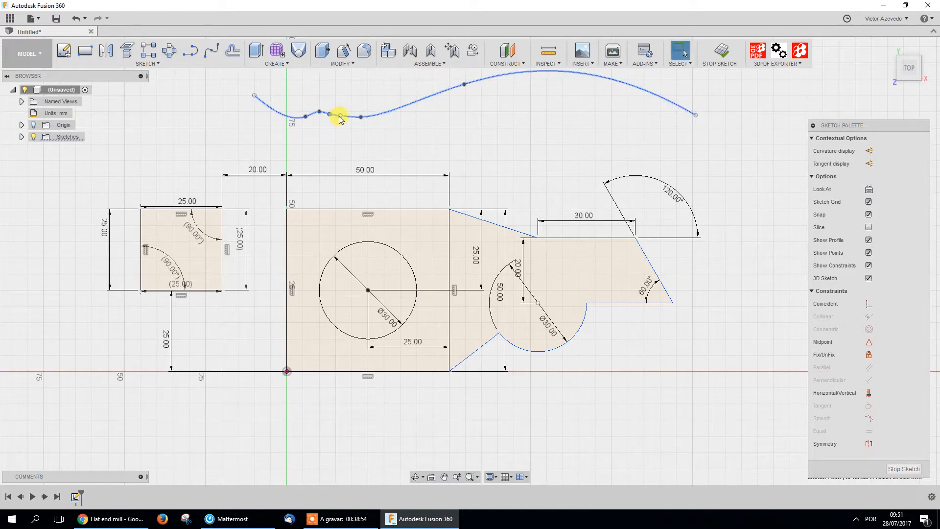
left_click(469, 144)
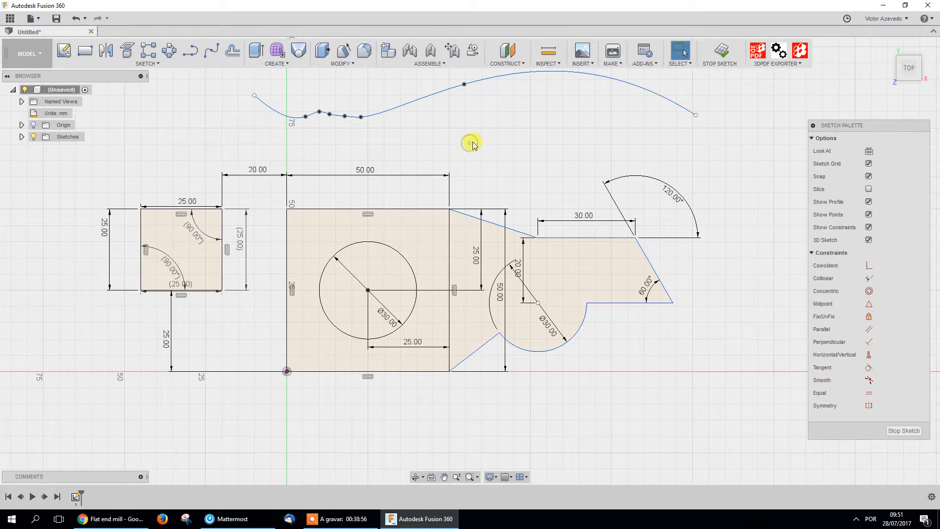
middle_click_drag(487, 132, 495, 207)
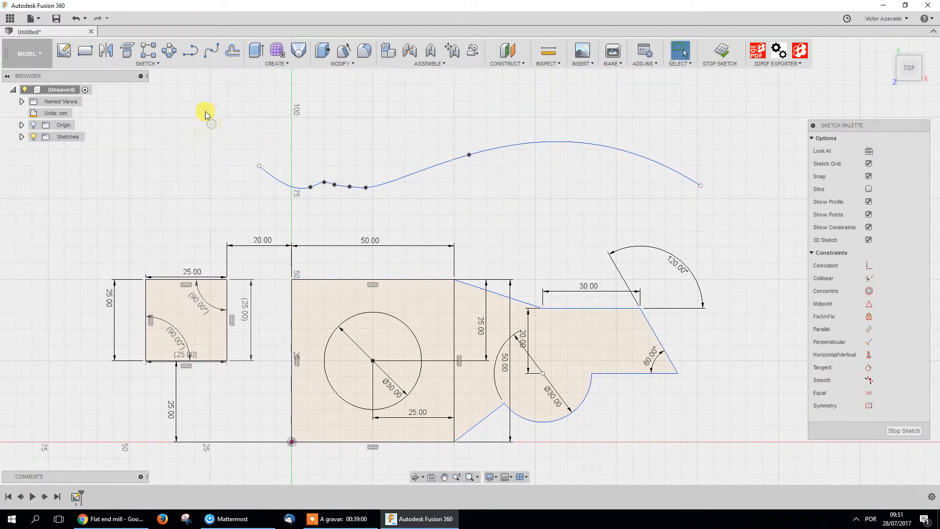
left_click(231, 54)
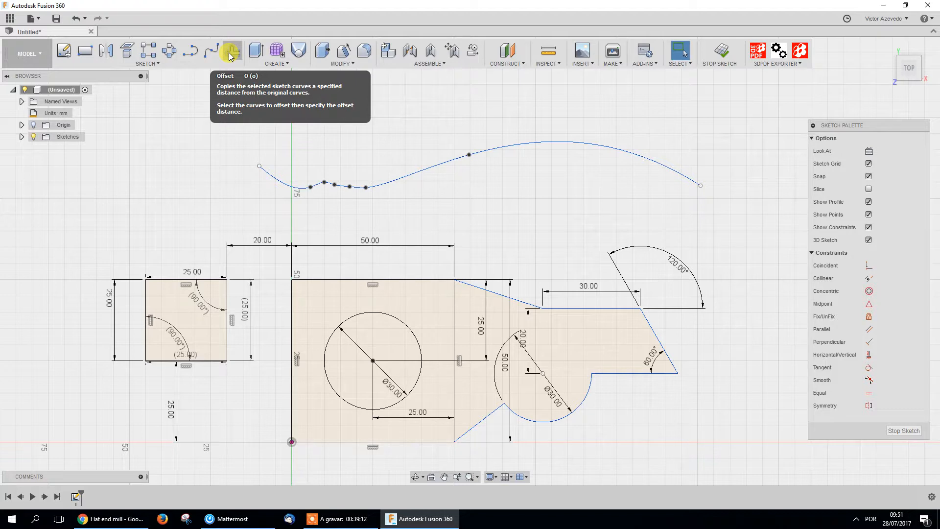
left_click(230, 55)
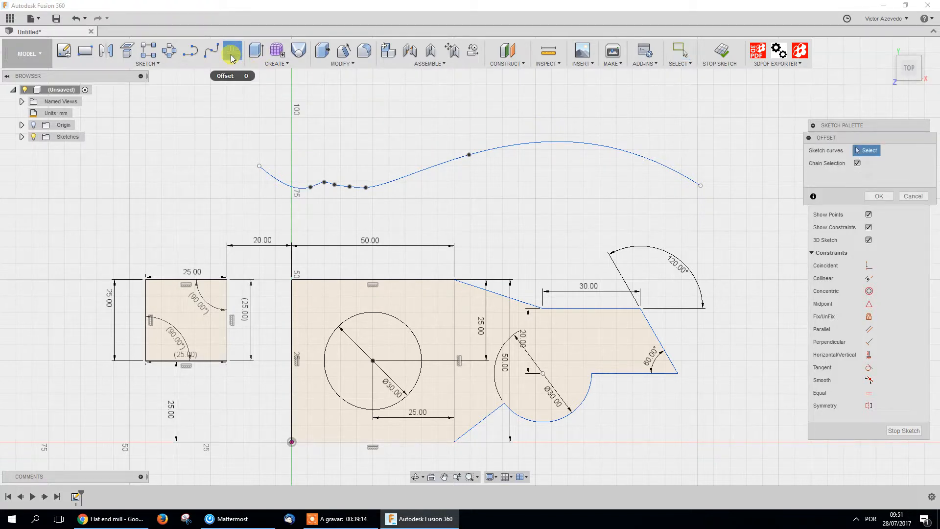
key("Escape")
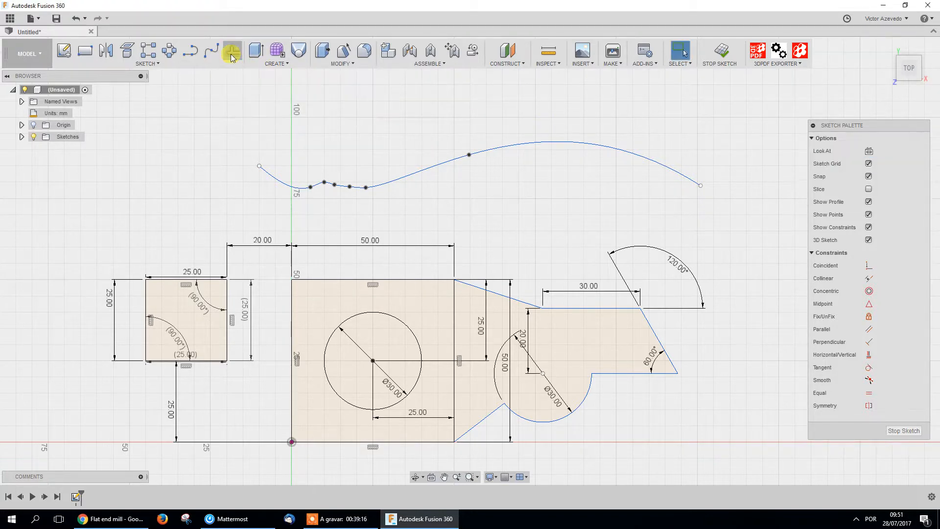
Offset the small 25 mm square's outline inward by 3 mm as a chained selection
left_click(233, 50)
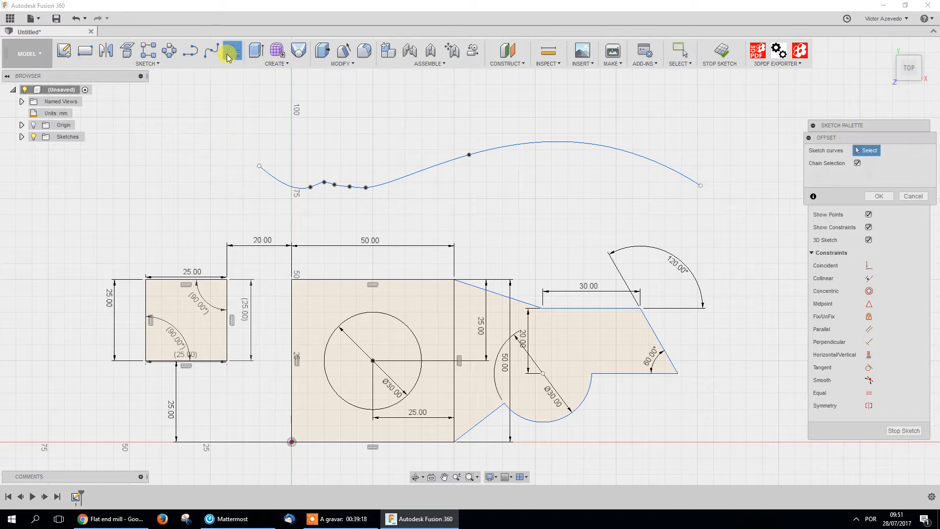
left_click(146, 292)
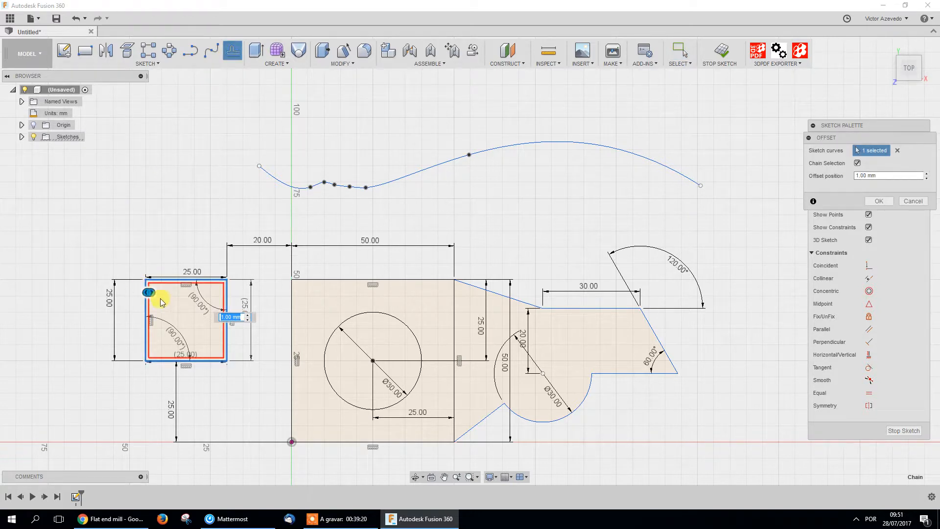
mouse_move(162, 295)
left_mouse_down()
mouse_move(105, 298)
mouse_move(165, 306)
left_mouse_up()
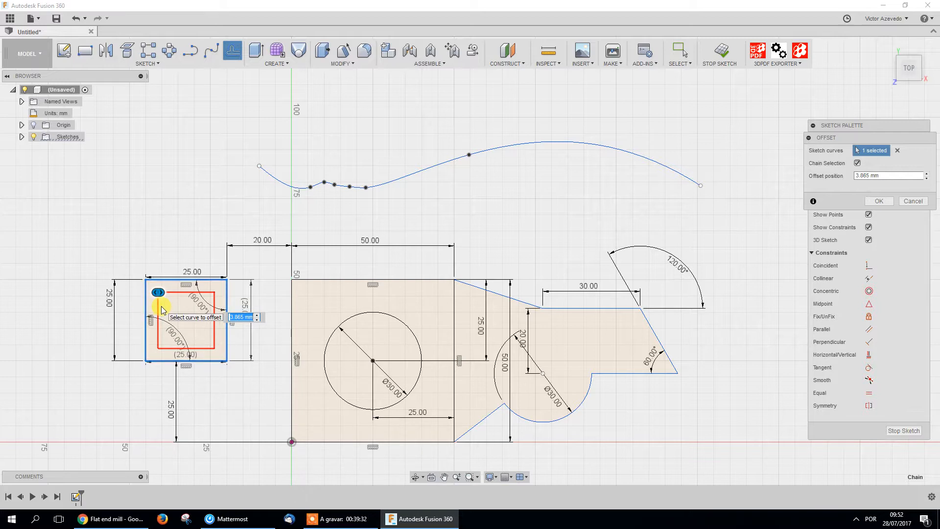
mouse_move(161, 307)
left_mouse_down()
mouse_move(149, 288)
mouse_move(168, 310)
left_mouse_up()
type("3")
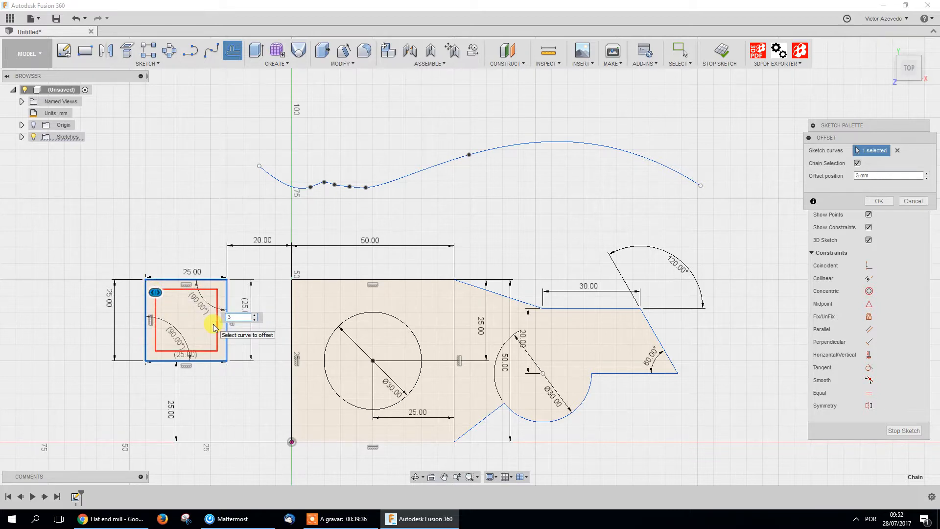
key("Return")
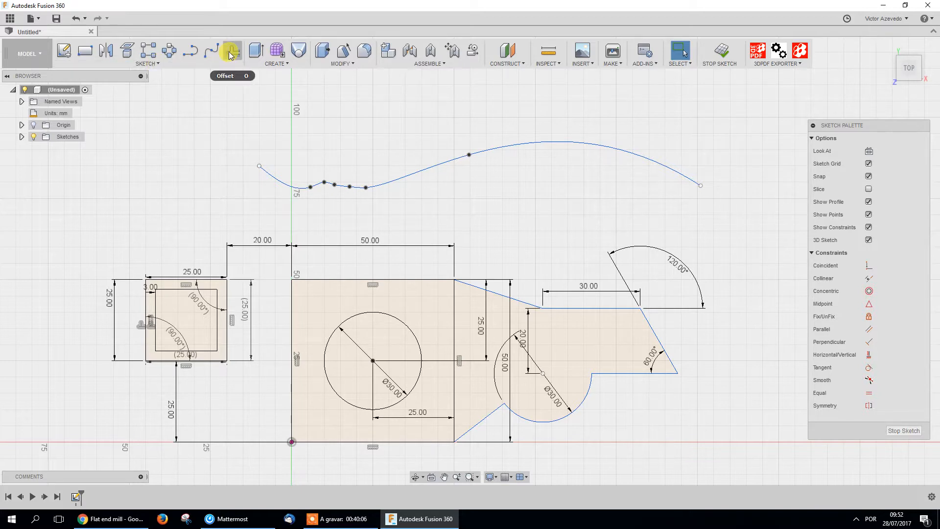
Try offsetting the joined outline of the large square and its side extension outward by about 8.69 mm, and cancel the offset
left_click(187, 64)
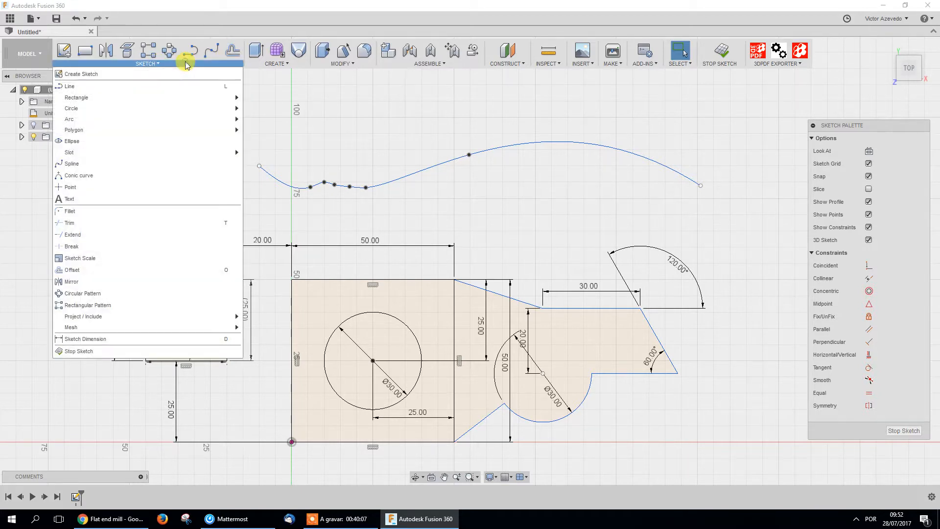
left_click(83, 273)
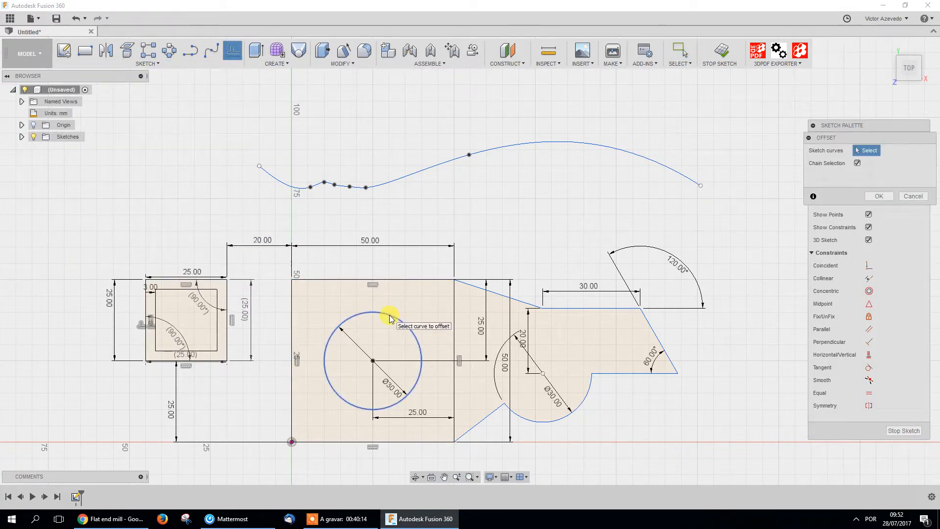
left_click(580, 308)
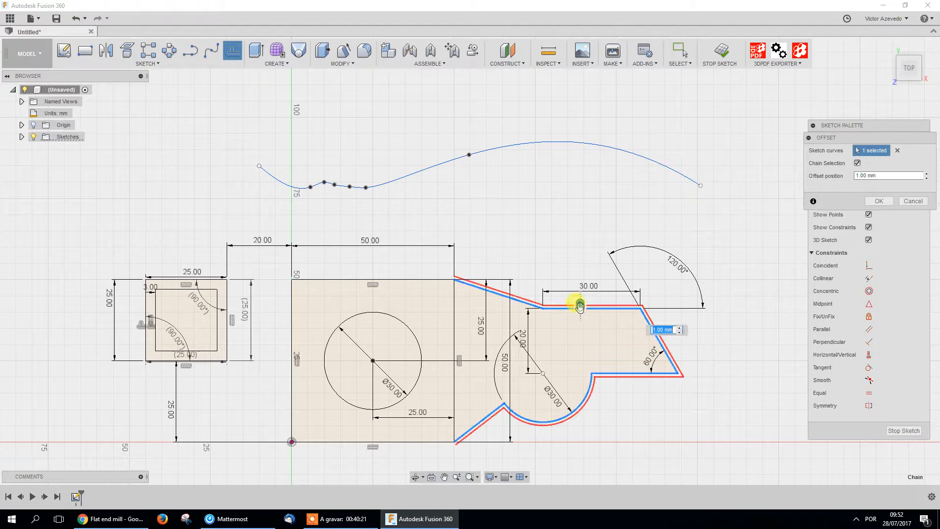
left_click(395, 280)
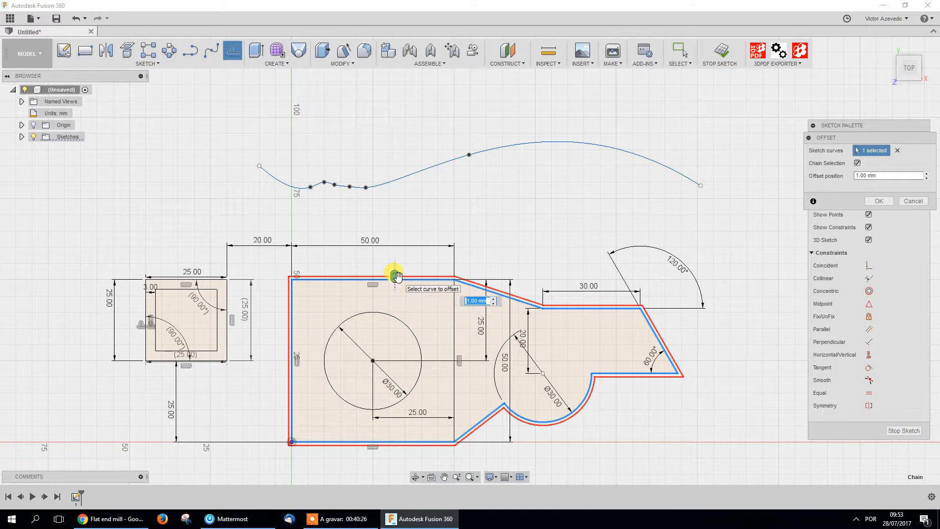
left_click_drag(394, 276, 395, 251)
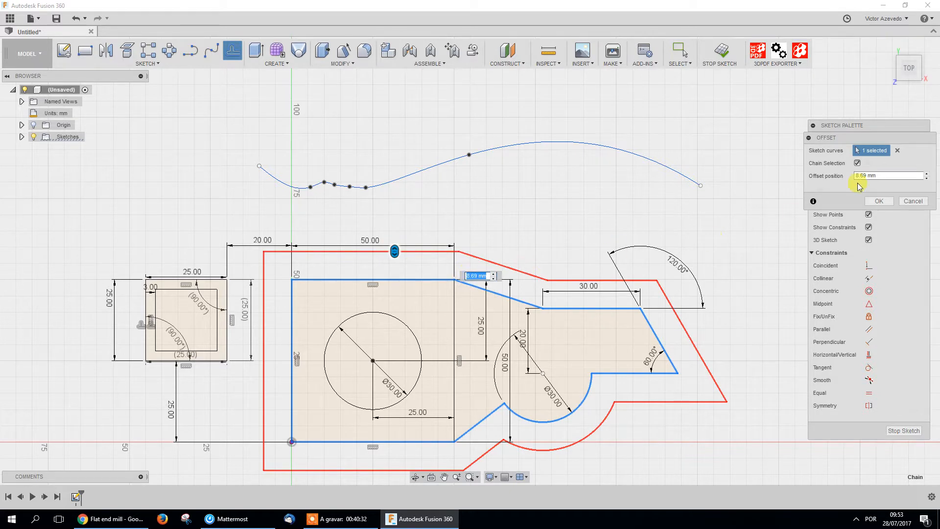
mouse_move(886, 137)
left_mouse_down()
mouse_move(732, 126)
mouse_move(767, 100)
mouse_move(891, 135)
left_mouse_up()
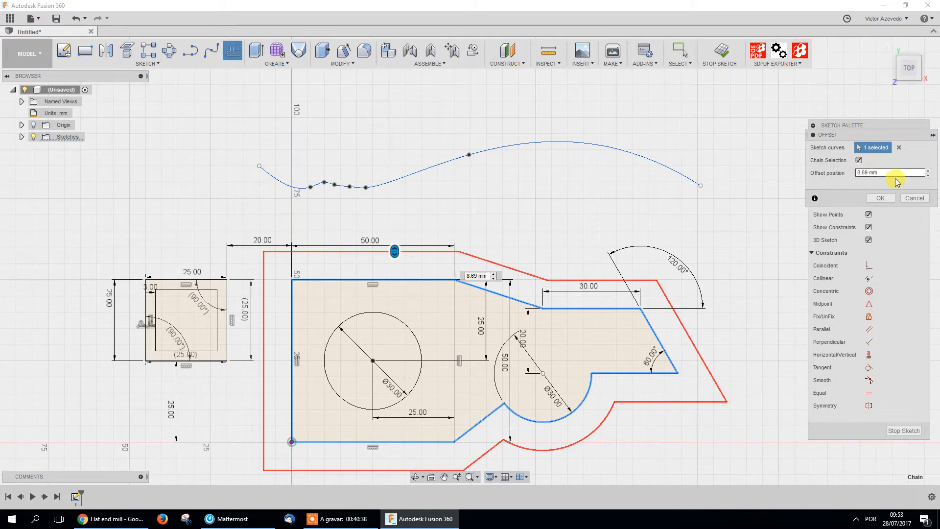
left_click(934, 137)
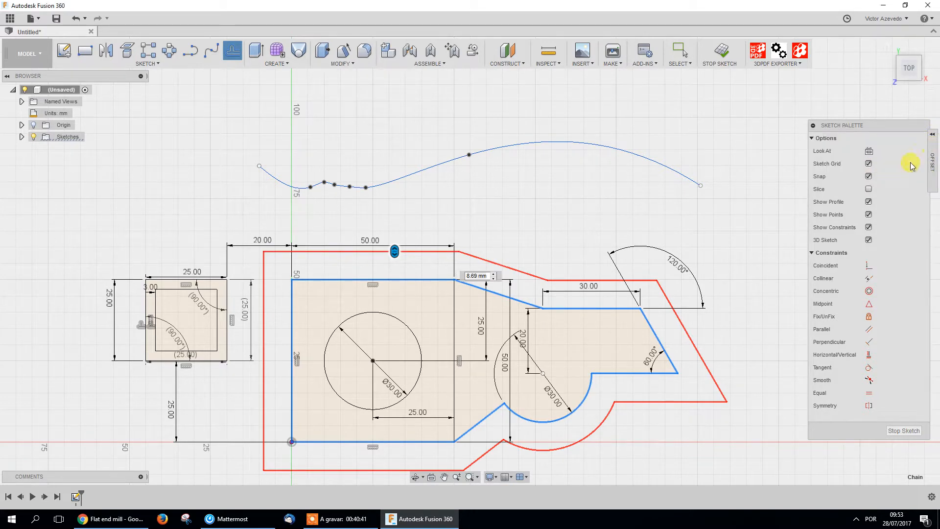
left_click(932, 136)
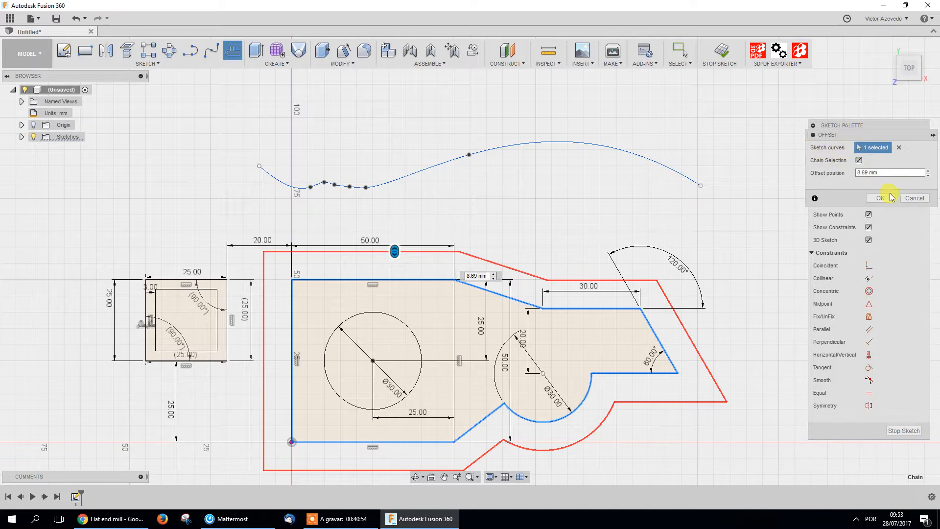
left_click(916, 198)
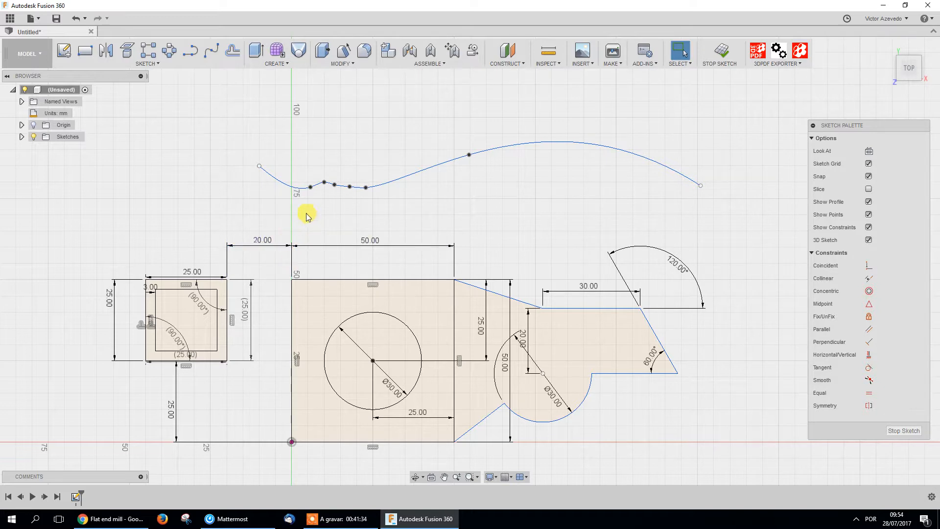
Move the spline's starting endpoint down and outward to flatten its first section
mouse_move(259, 167)
left_mouse_down()
mouse_move(254, 183)
mouse_move(242, 184)
left_mouse_up()
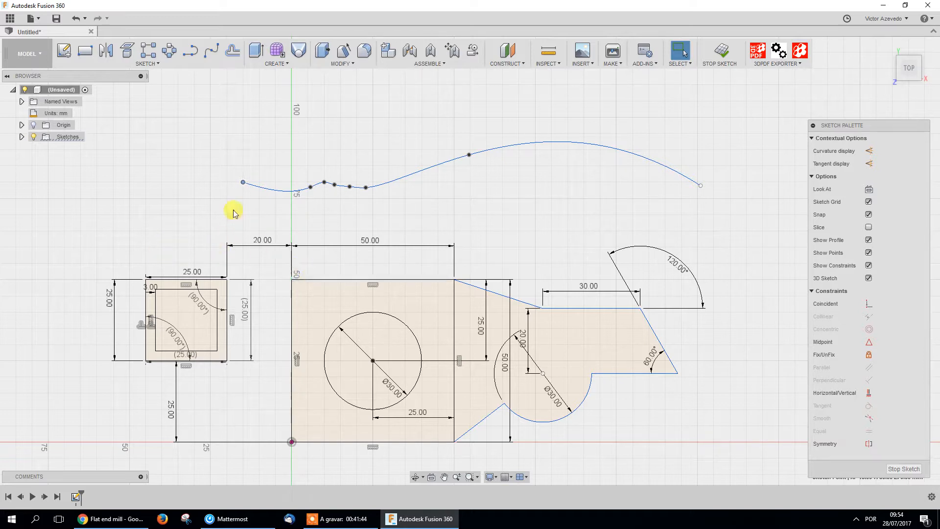
Preview a 3 by 3 rectangular pattern of the small nested squares with extents of -120 mm and 70 mm, and cancel it
left_click(162, 67)
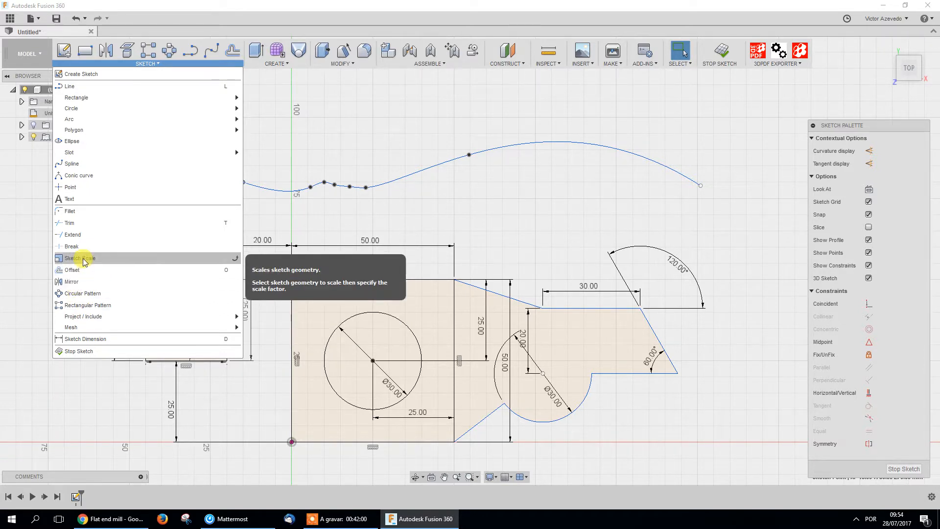
left_click(80, 310)
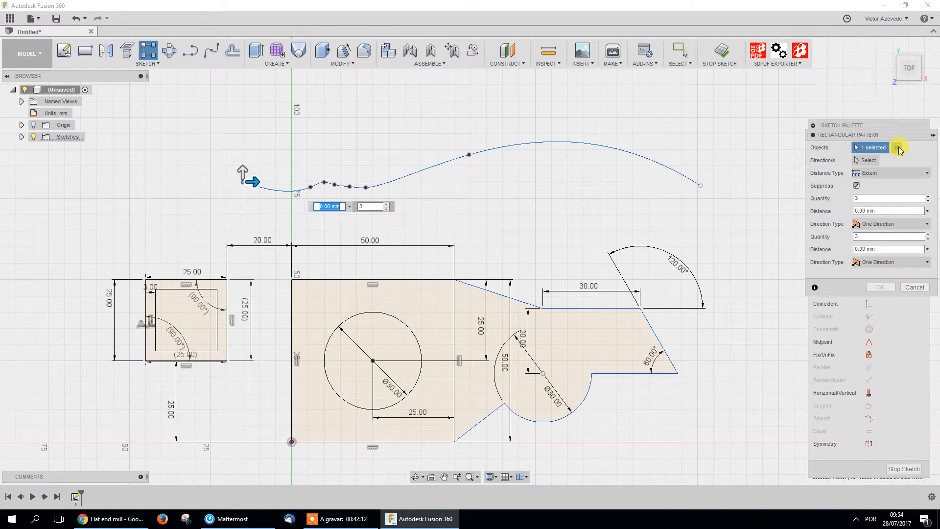
left_click(494, 147)
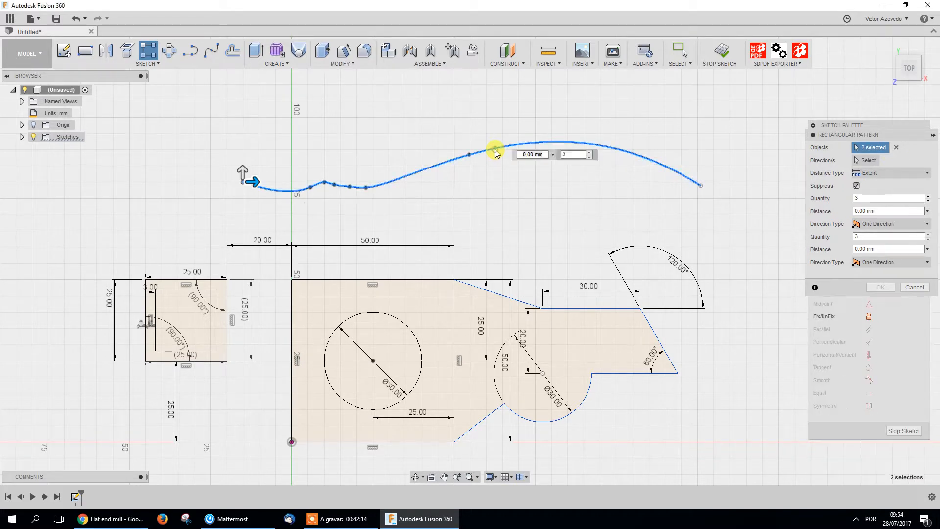
left_click(896, 148)
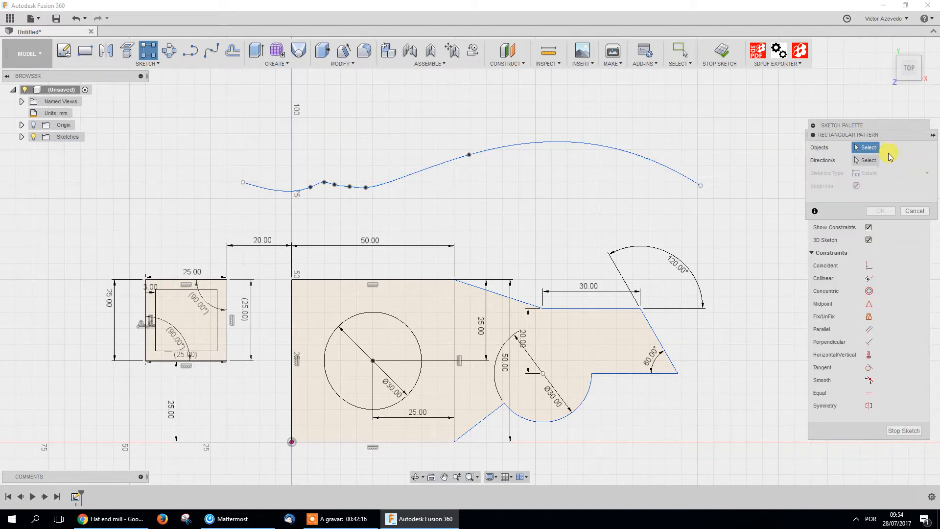
left_click_drag(123, 259, 247, 392)
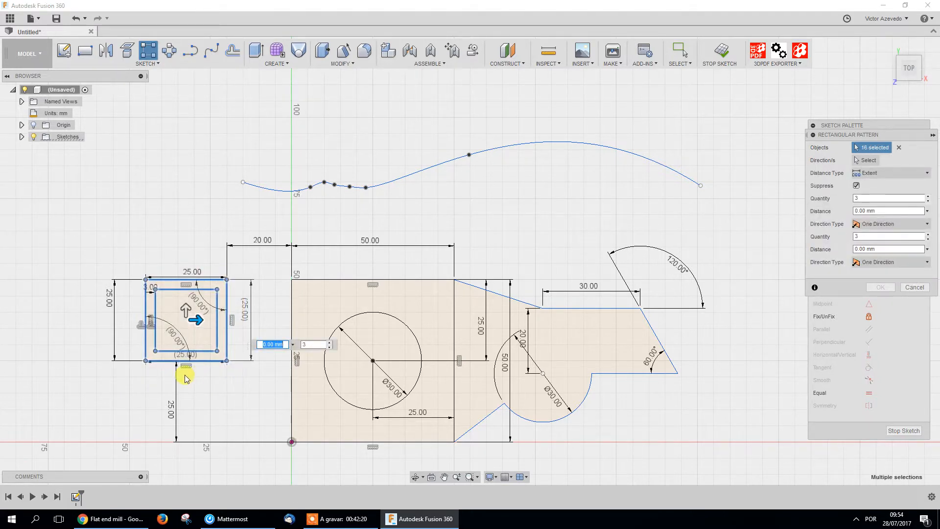
key("Tab")
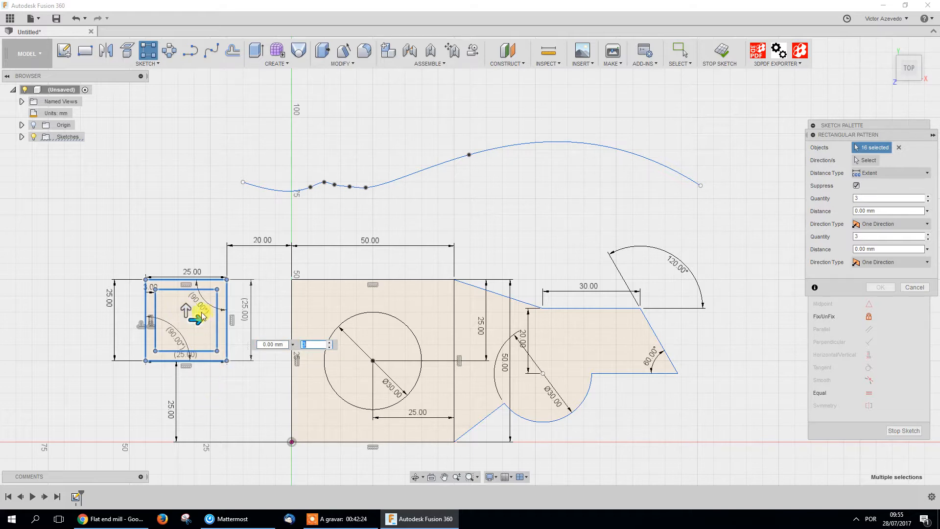
mouse_move(195, 319)
left_mouse_down()
mouse_move(7, 326)
mouse_move(273, 347)
mouse_move(460, 351)
mouse_move(131, 361)
mouse_move(184, 298)
mouse_move(184, 142)
mouse_move(185, 264)
mouse_move(161, 269)
mouse_move(182, 162)
mouse_move(202, 136)
mouse_move(196, 117)
mouse_move(200, 134)
left_mouse_up()
scroll(152, 279, "down", 4)
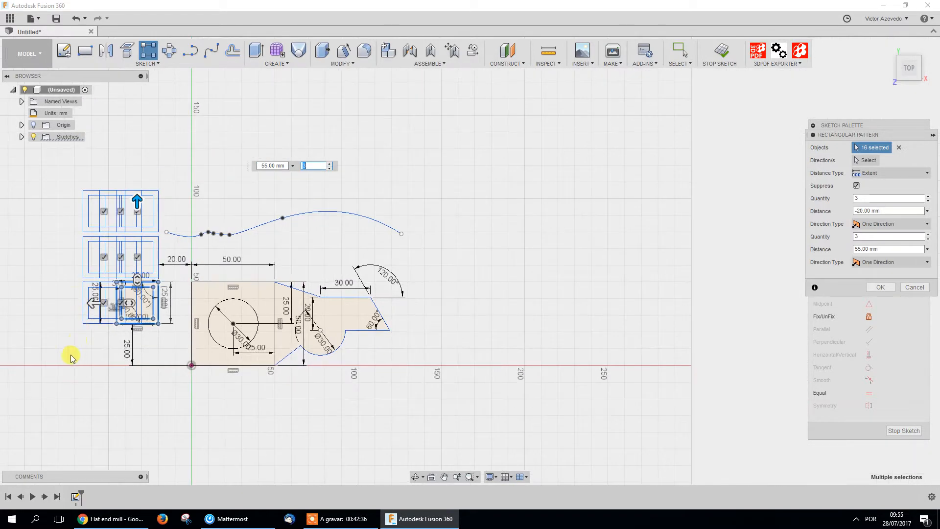
middle_click_drag(112, 376, 285, 381)
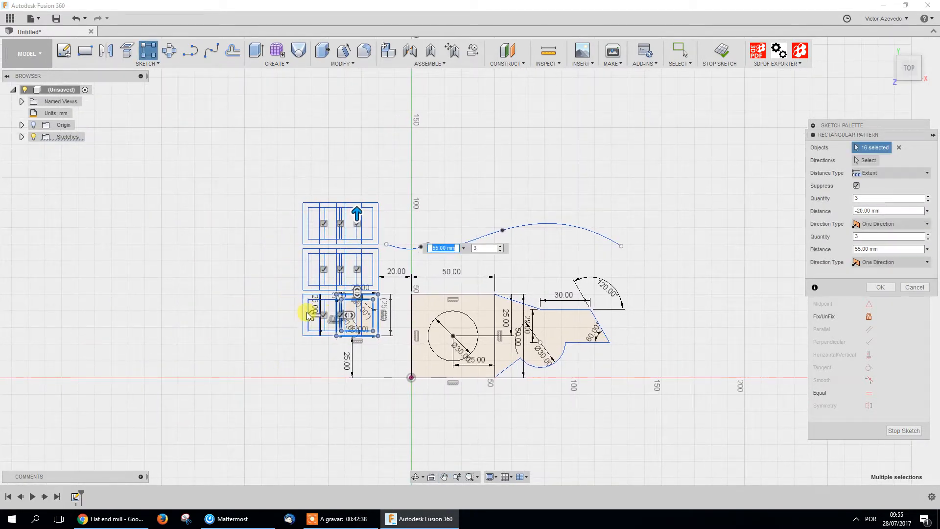
left_click_drag(311, 314, 147, 316)
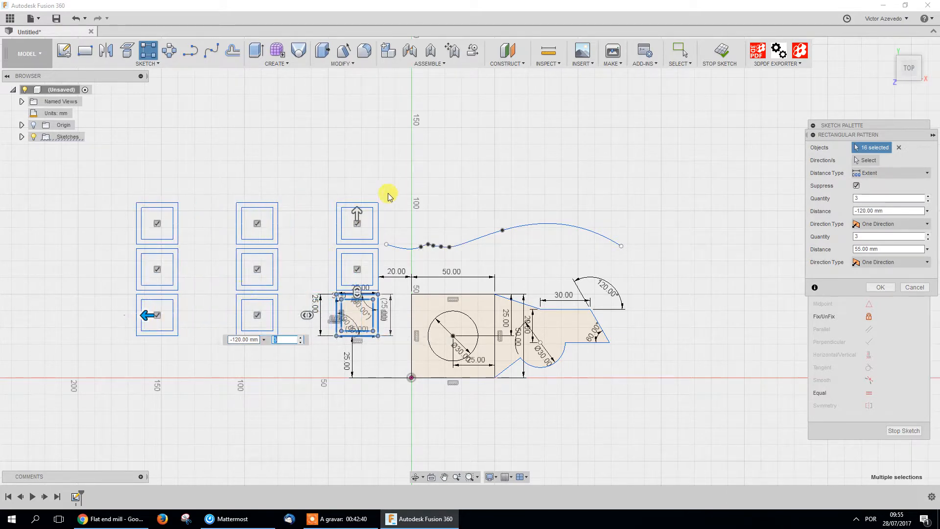
left_click_drag(356, 210, 357, 189)
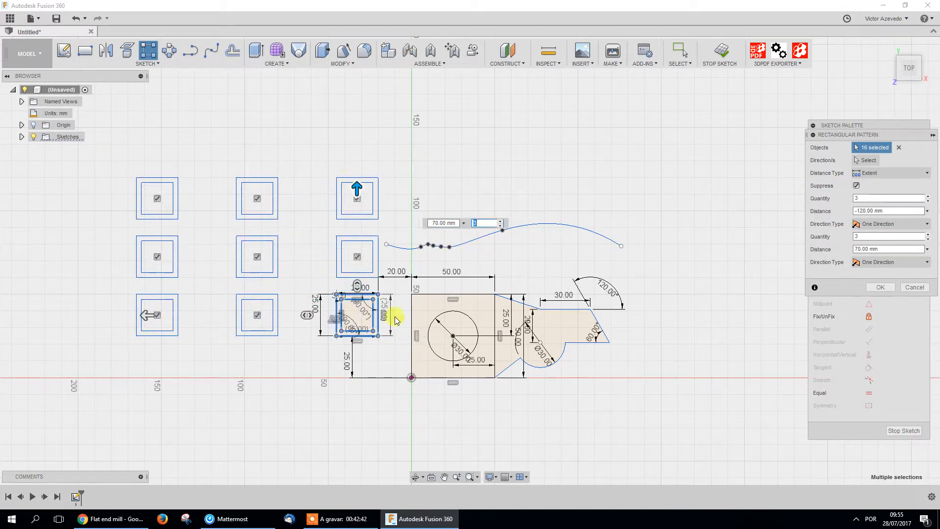
left_click(914, 286)
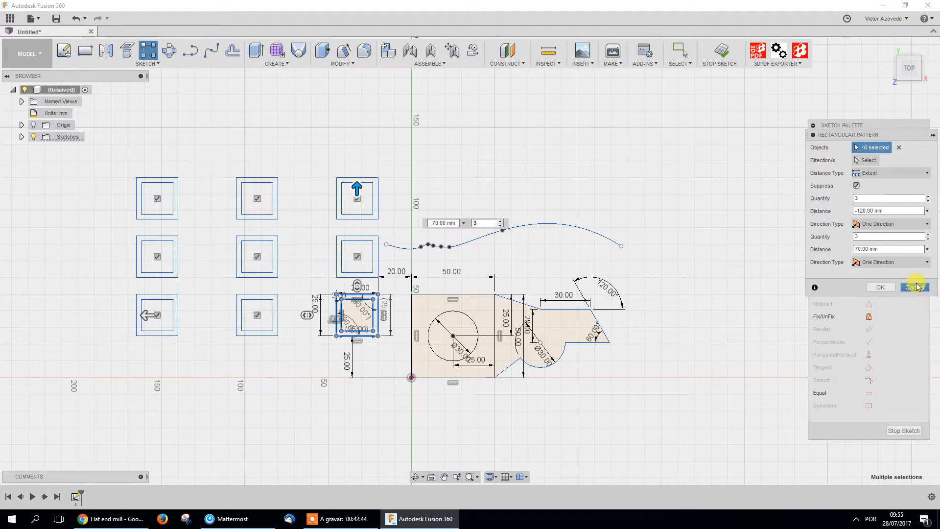
left_click(149, 63)
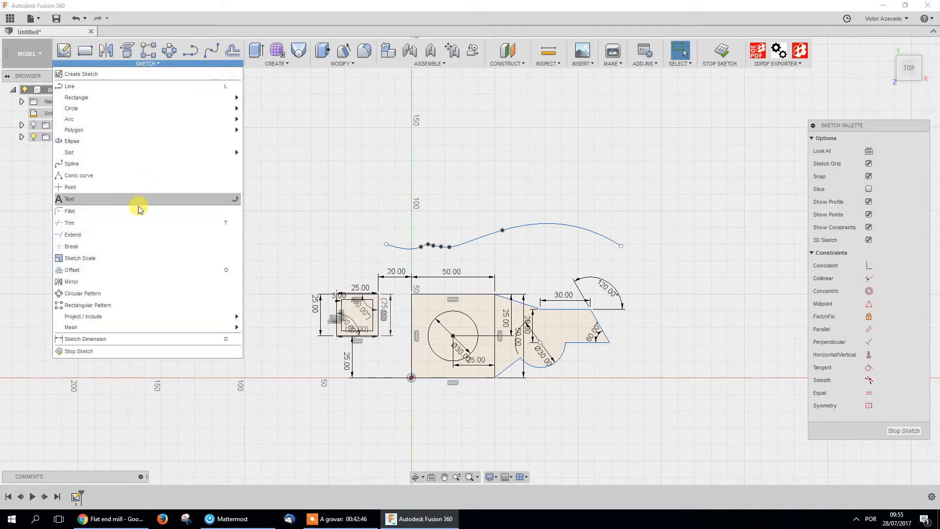
Start a rectangular sketch pattern with all curves of the small 25 mm double square as its objects
left_click(102, 307)
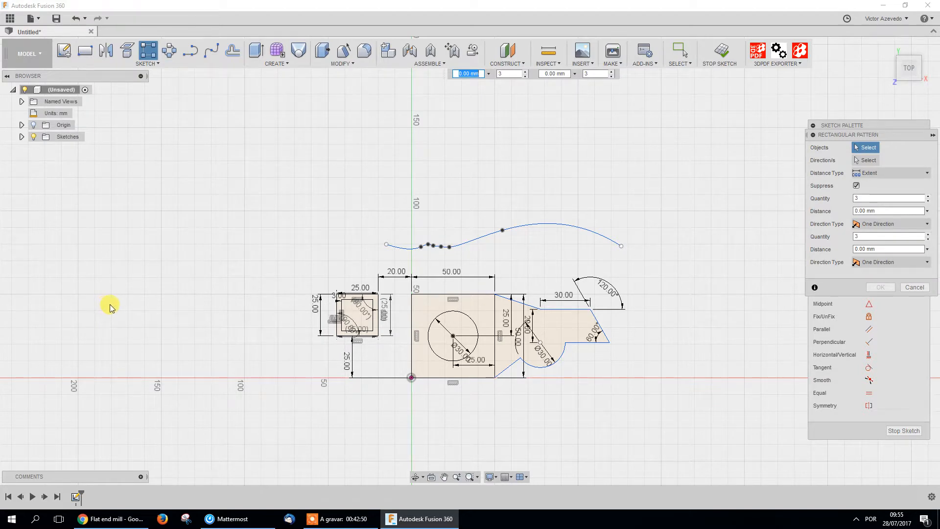
left_click_drag(327, 273, 390, 357)
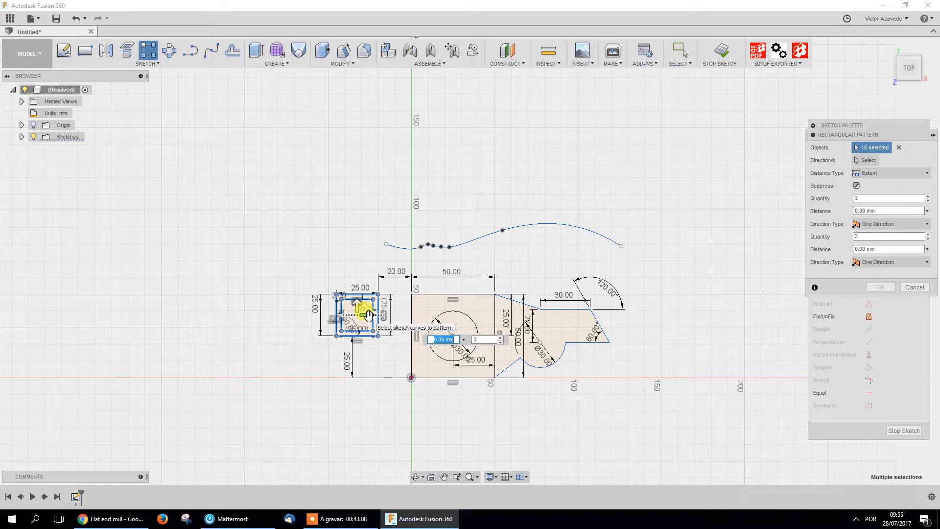
key("Tab")
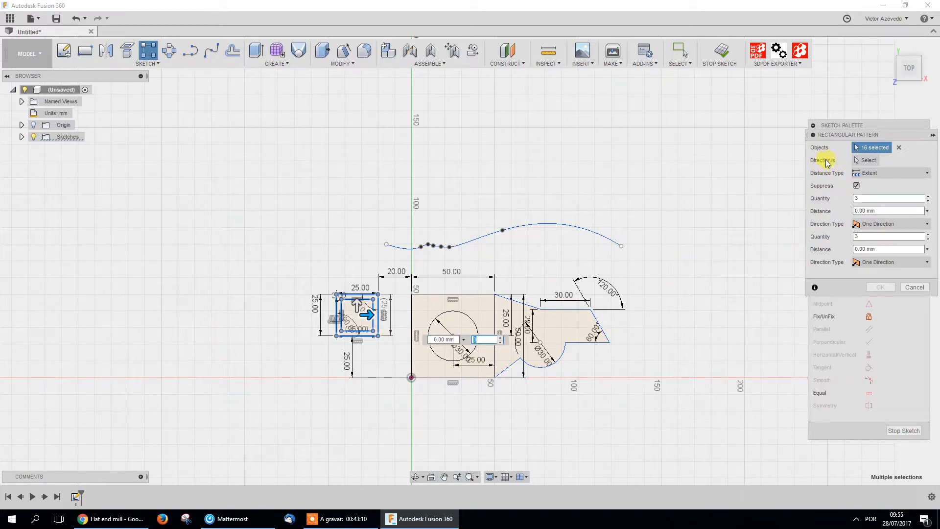
Try patterning along the slanted 60° edge with distances of 90 mm and 70 mm, and clear the direction selection
left_click(868, 162)
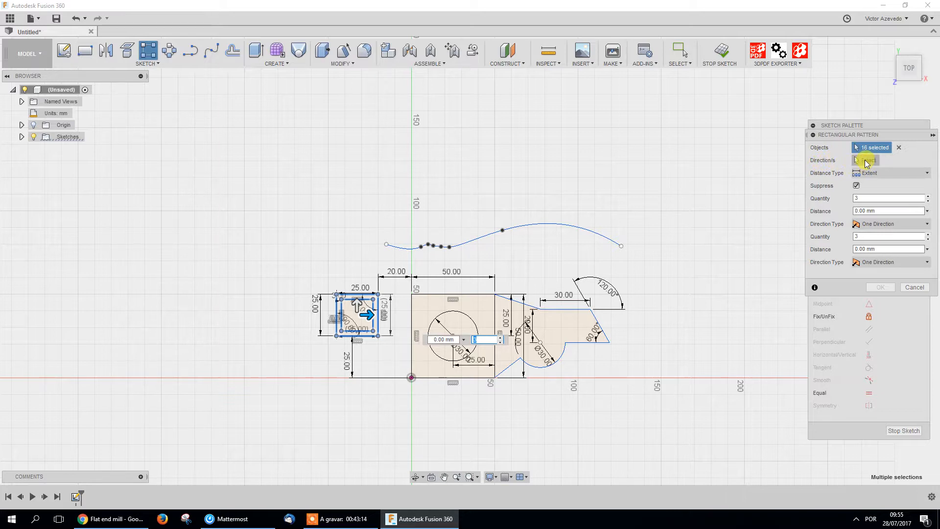
left_click(867, 162)
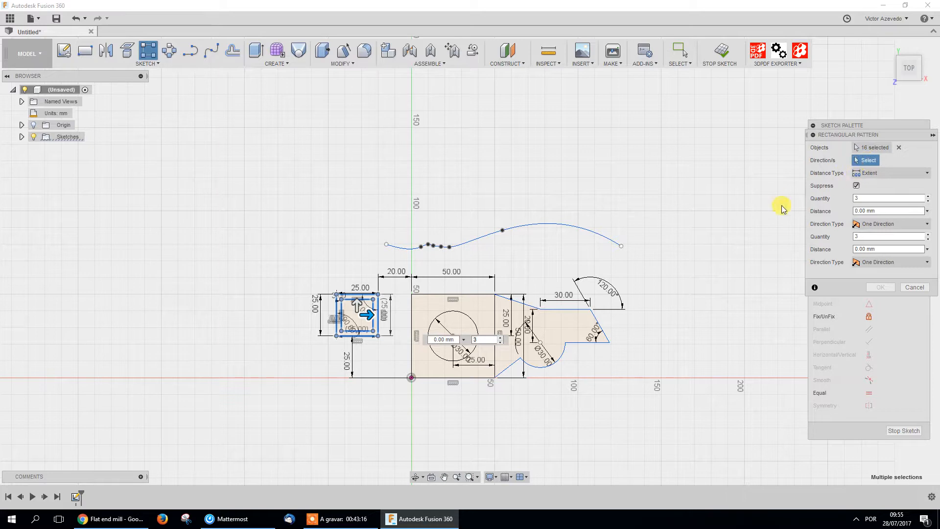
left_click(601, 327)
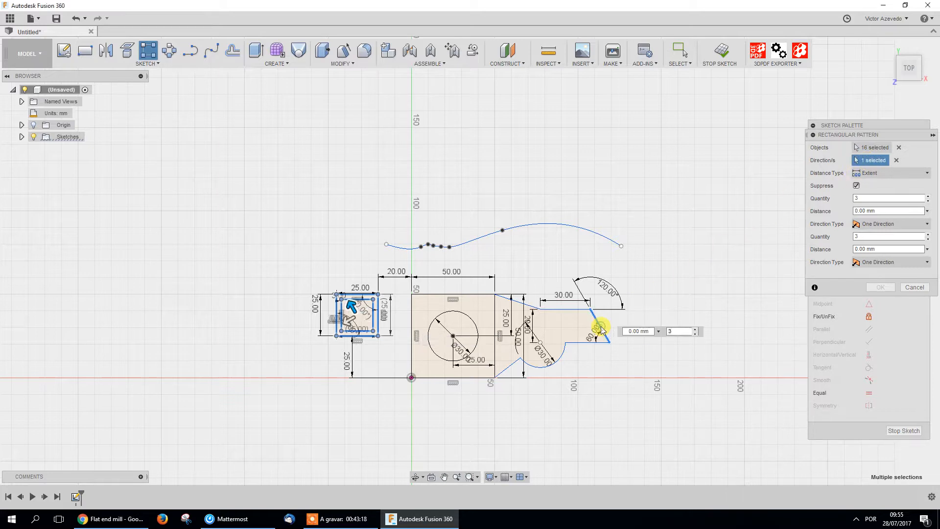
left_click_drag(350, 306, 269, 210)
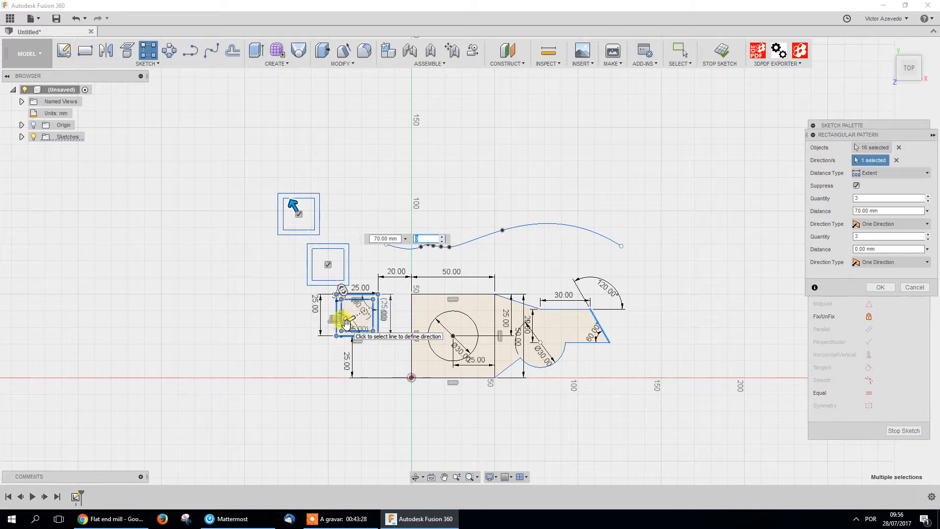
left_click(345, 322)
left_click_drag(338, 338, 258, 403)
key("Tab")
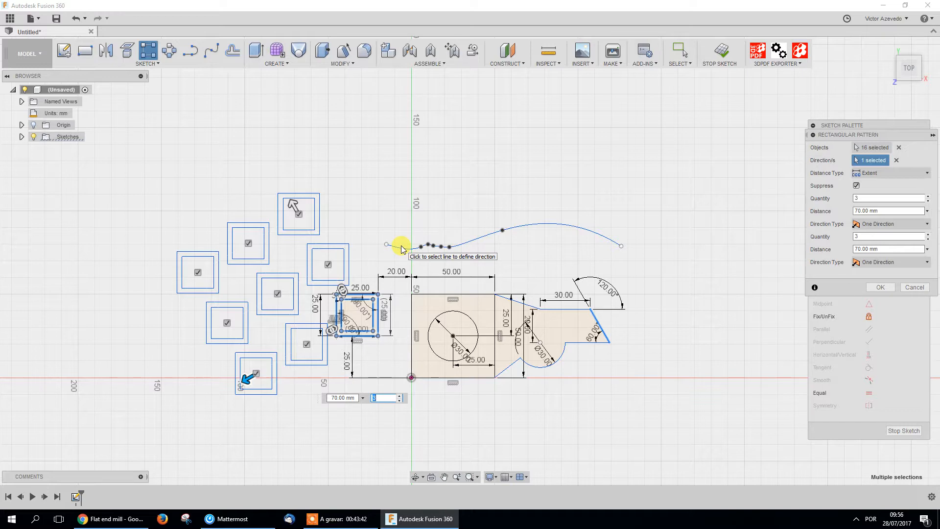
left_click_drag(294, 202, 276, 174)
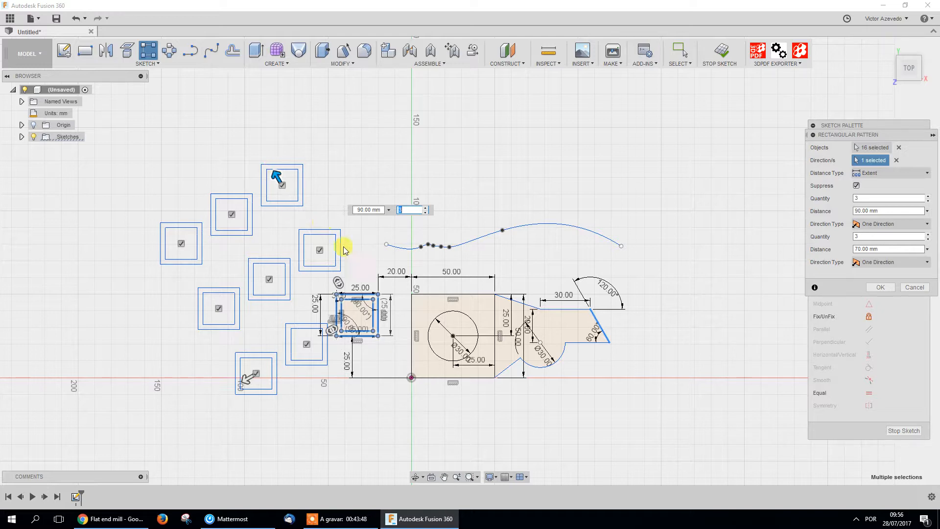
left_click(896, 163)
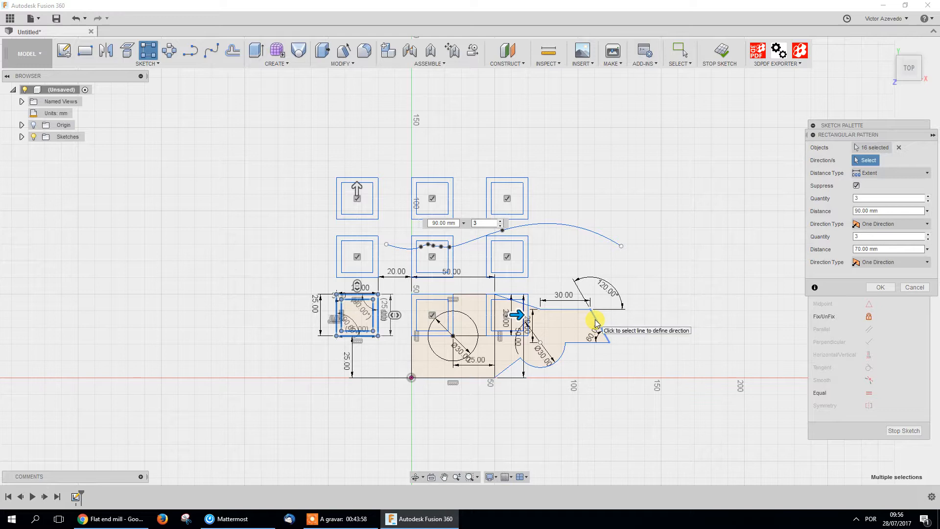
Try using two slanted profile edges as pattern directions with the second distance at 80 mm, and clear both directions
left_click(509, 371)
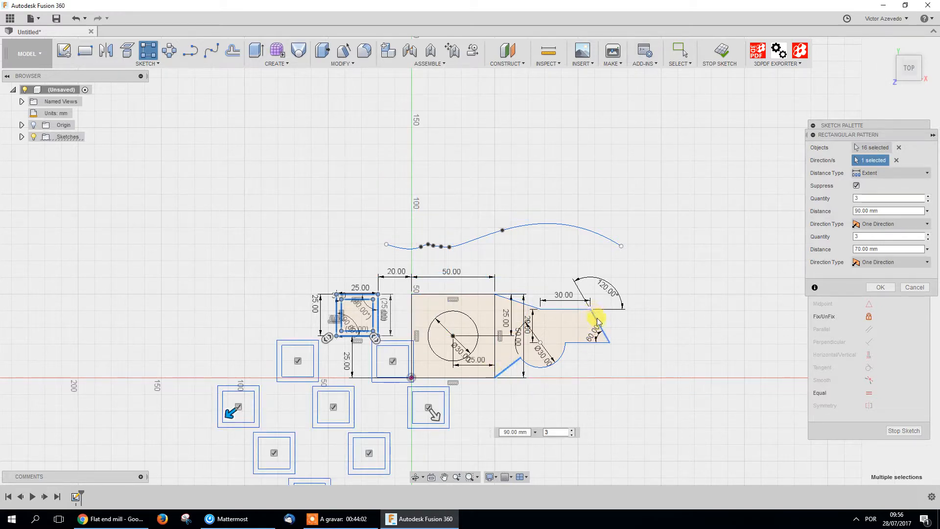
left_click(597, 321)
scroll(405, 350, "down", 2)
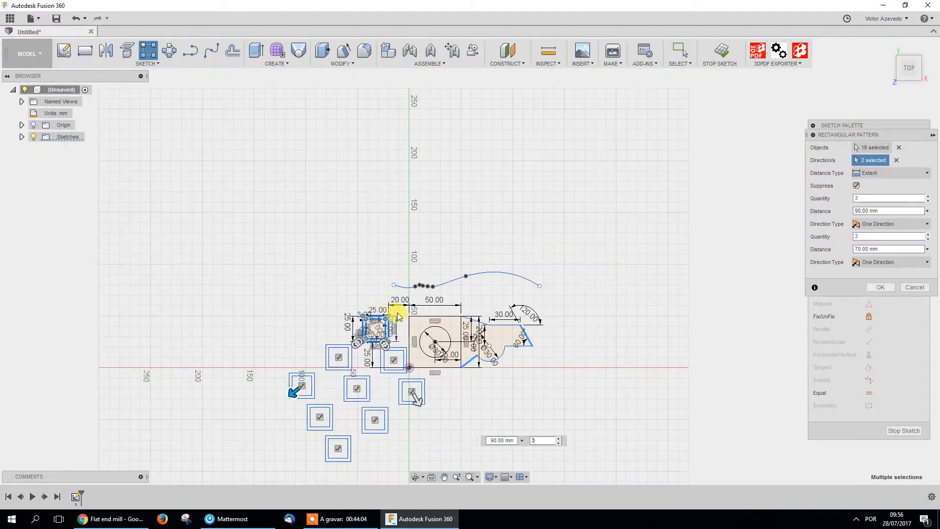
mouse_move(419, 403)
left_mouse_down()
mouse_move(460, 462)
mouse_move(419, 408)
left_mouse_up()
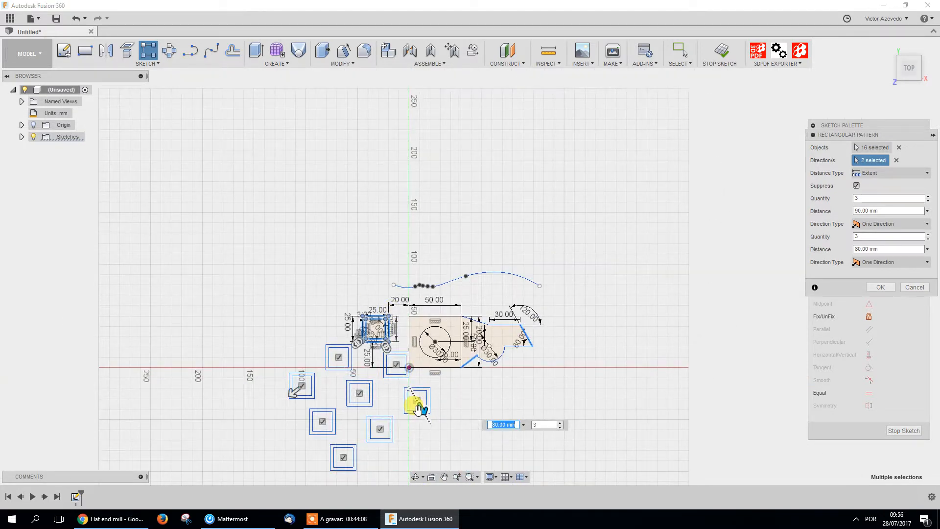
key("Tab")
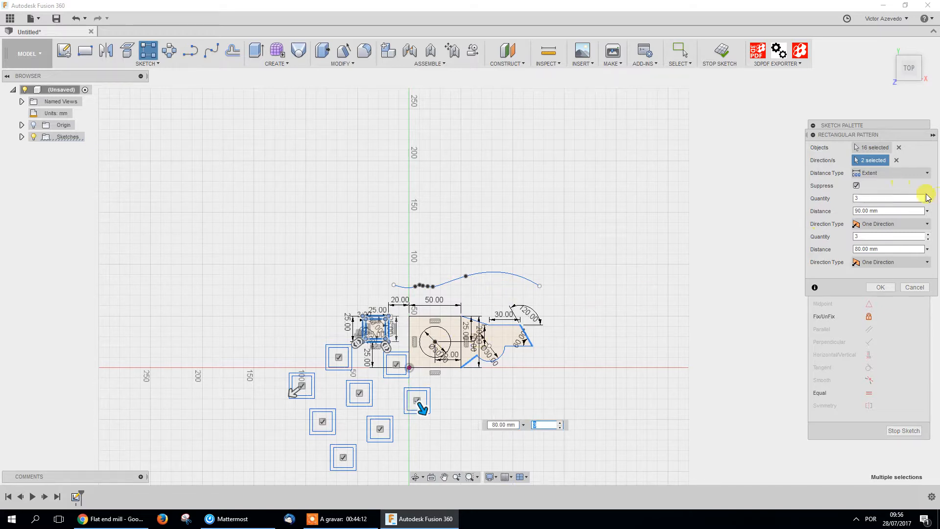
left_click(899, 160)
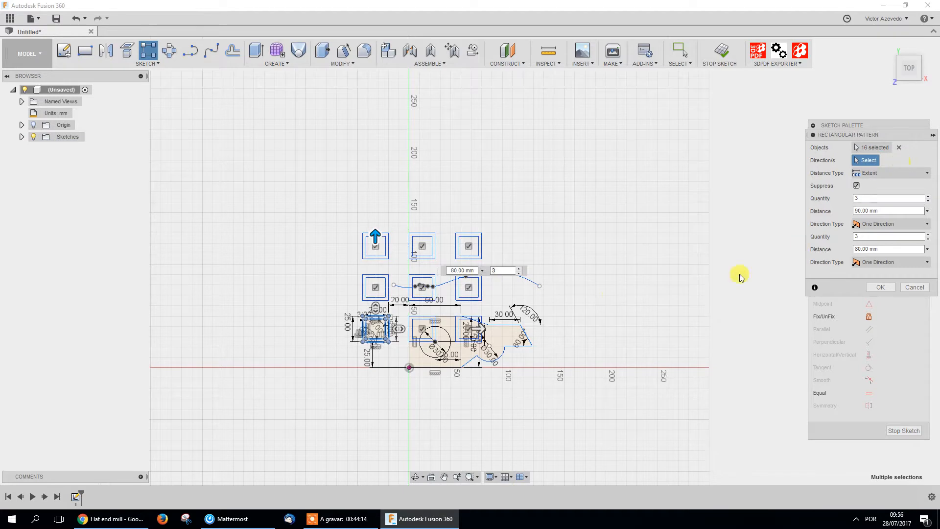
Set the pattern's first direction to 10 copies over -110 mm and the second direction's extent to 100 mm
left_click_drag(482, 328, 254, 328)
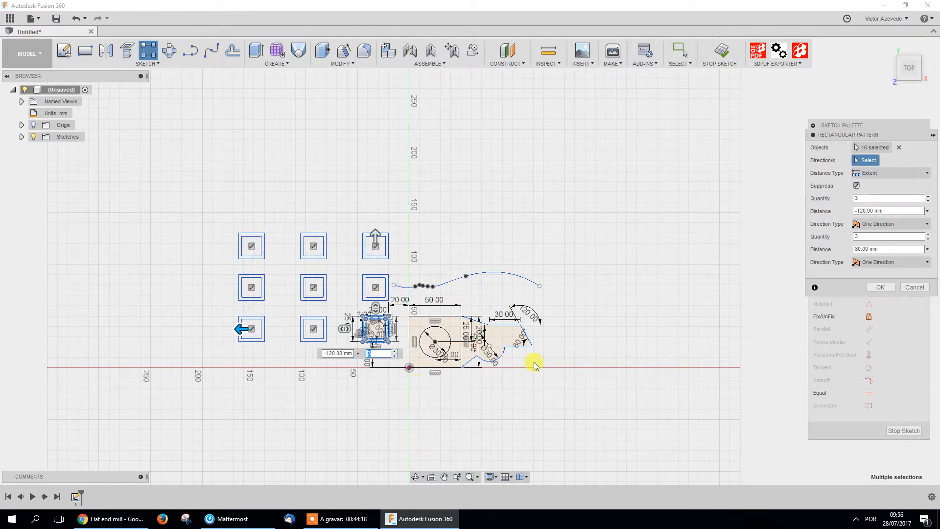
left_click_drag(375, 236, 375, 220)
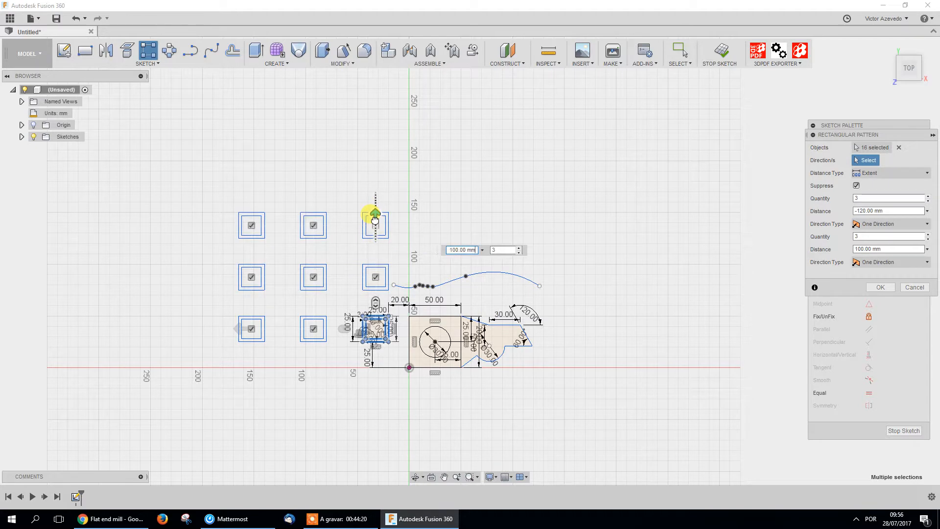
left_click(886, 202)
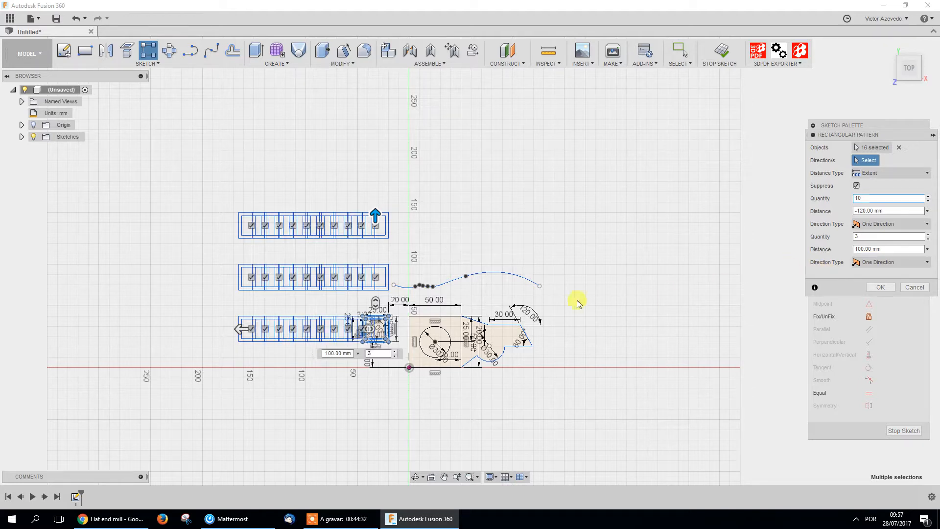
mouse_move(240, 328)
left_mouse_down()
mouse_move(42, 326)
mouse_move(130, 339)
mouse_move(276, 334)
mouse_move(245, 341)
mouse_move(251, 329)
left_mouse_up()
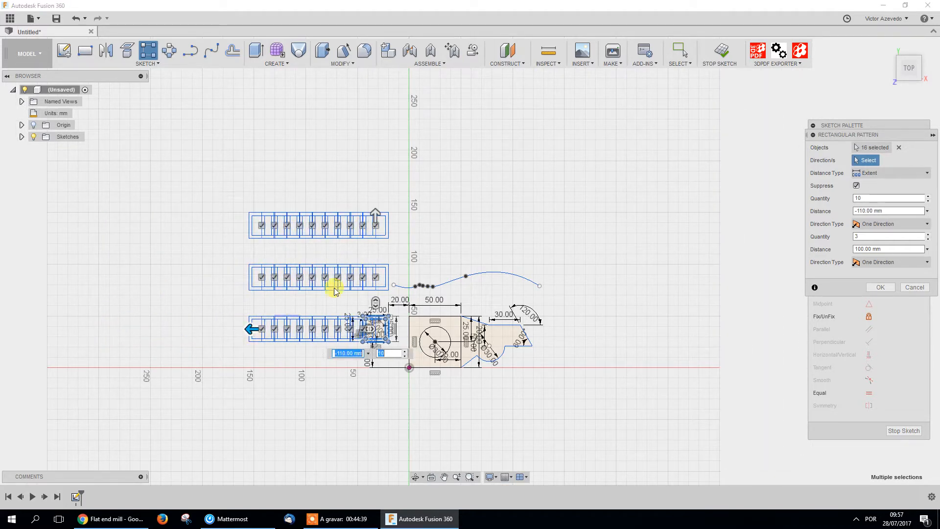
left_click(879, 227)
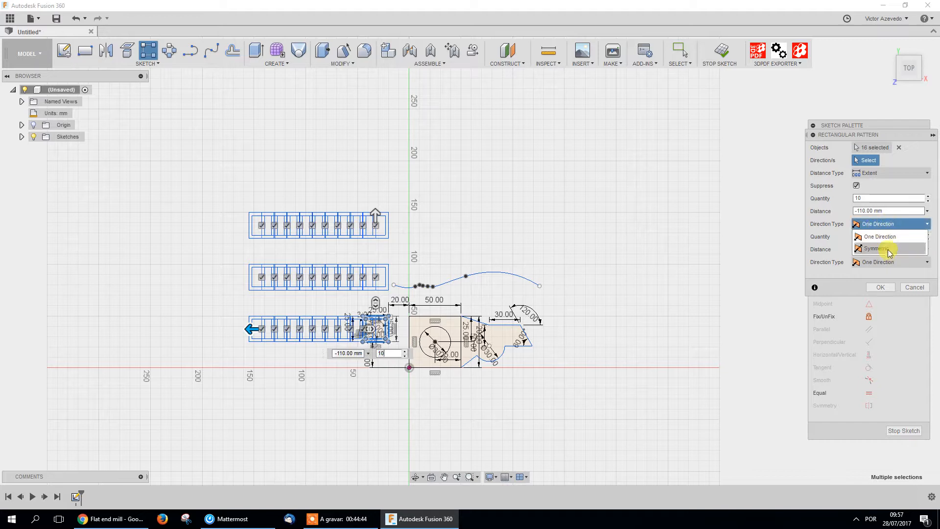
left_click(883, 226)
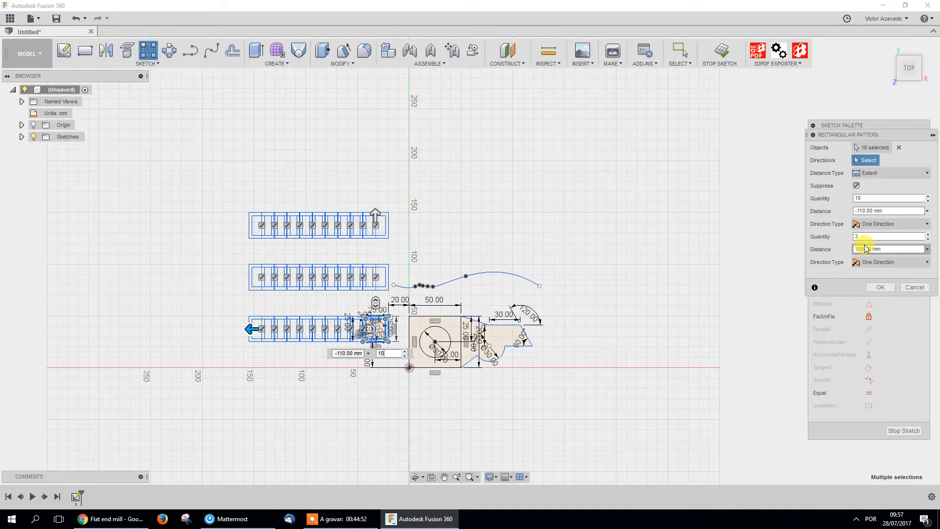
left_click(874, 175)
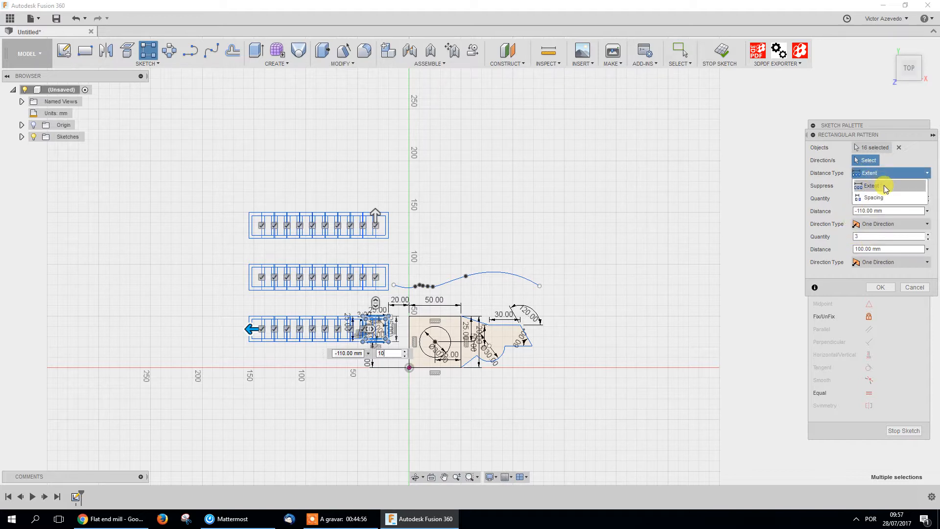
left_click(885, 185)
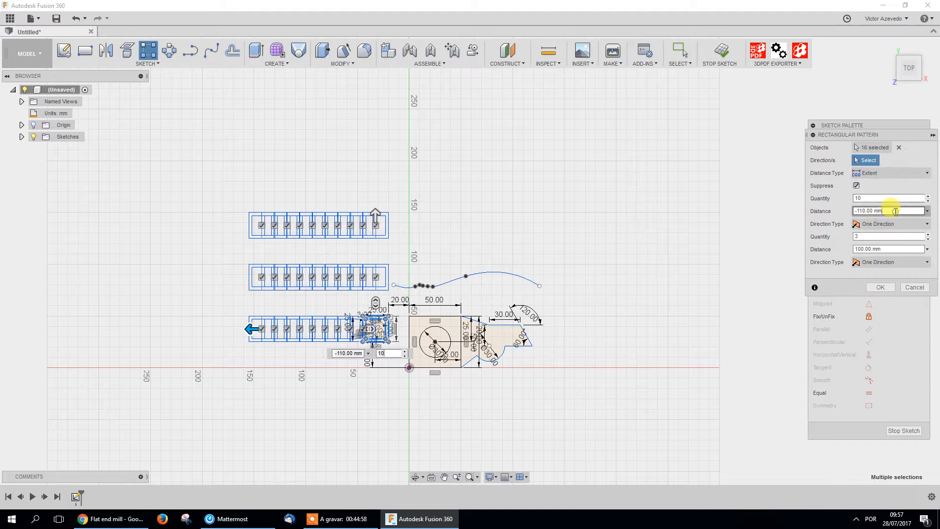
left_click(882, 211)
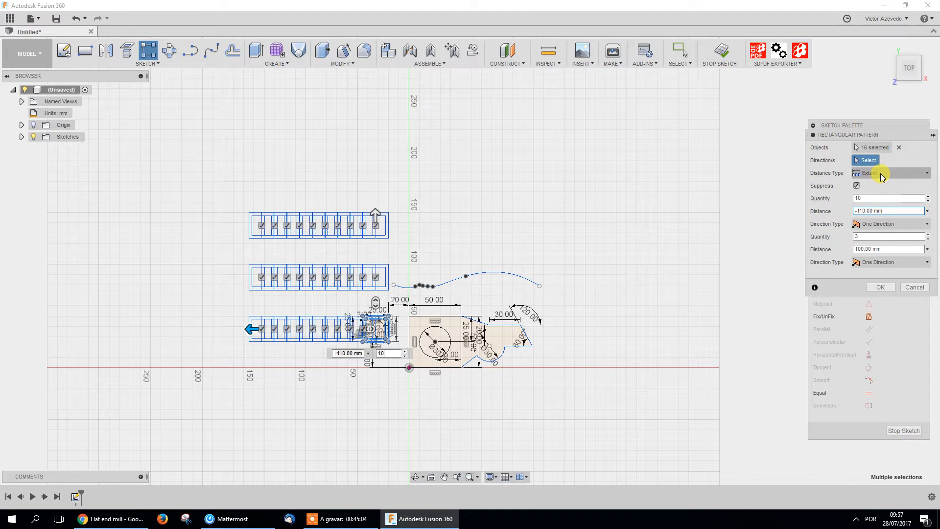
Change the pattern's distance type to Spacing and set the first direction's distance to -30 mm
left_click(881, 175)
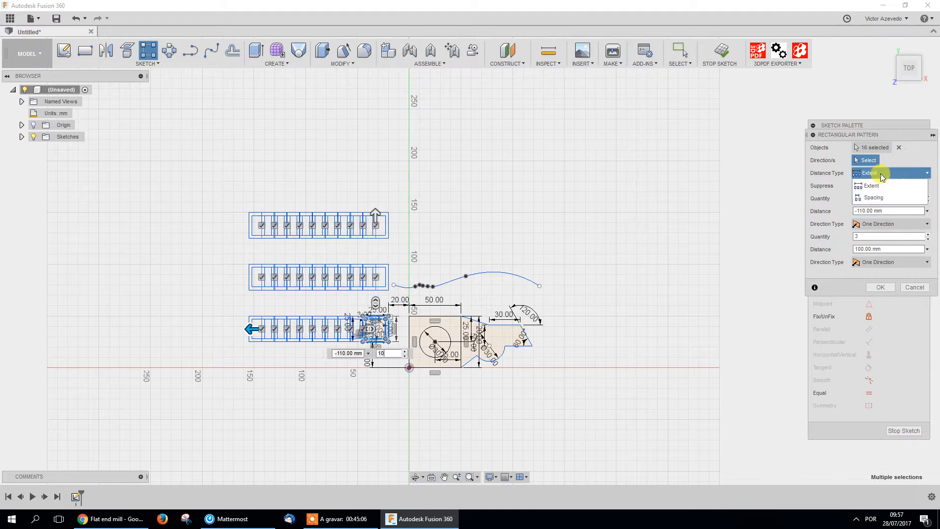
left_click(883, 197)
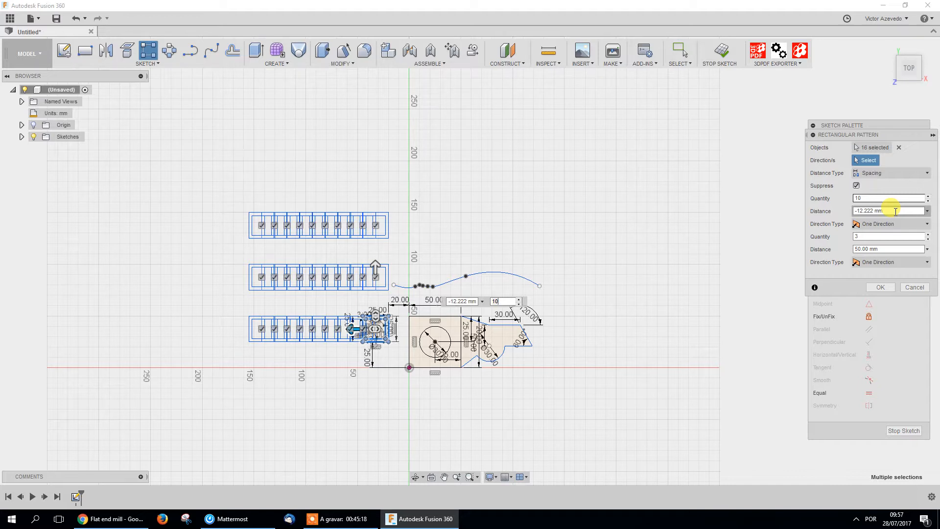
triple_click(895, 211)
type("20")
key("BackSpace")
key("BackSpace")
type("-20")
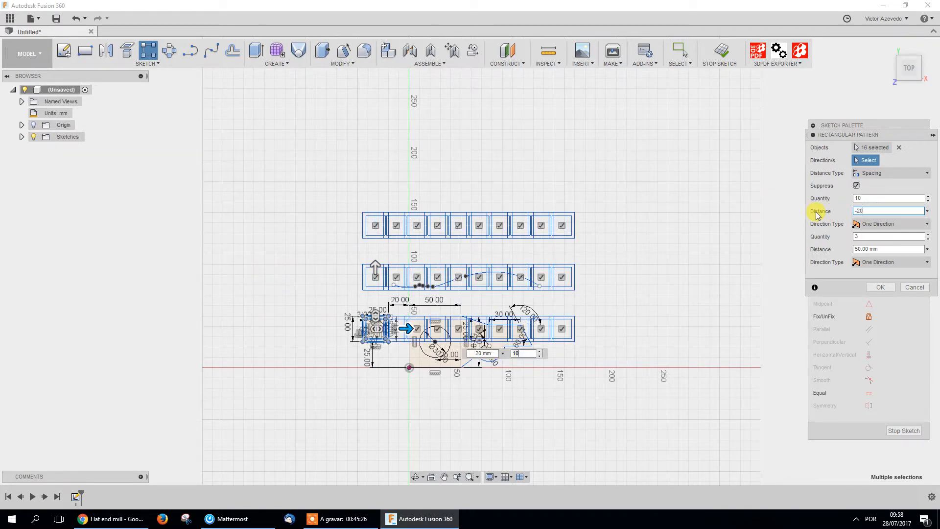
key("BackSpace")
key("BackSpace")
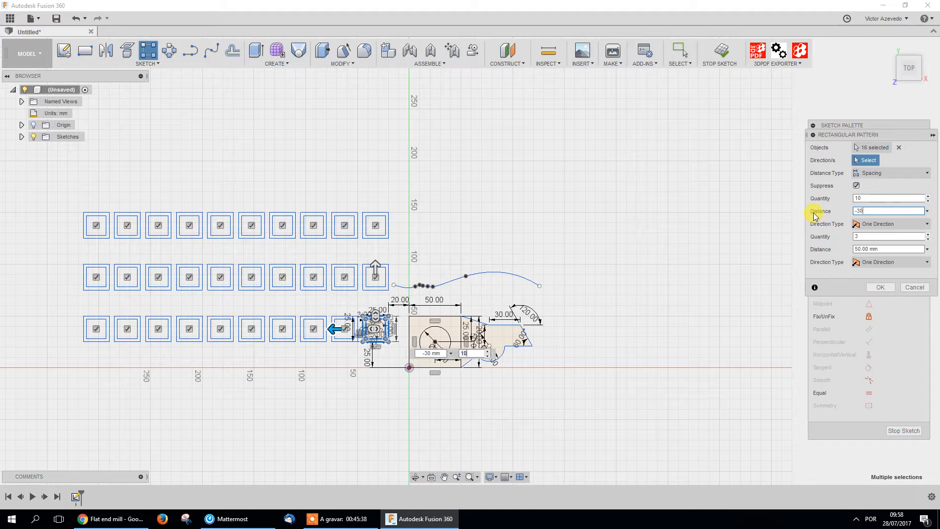
left_click(884, 248)
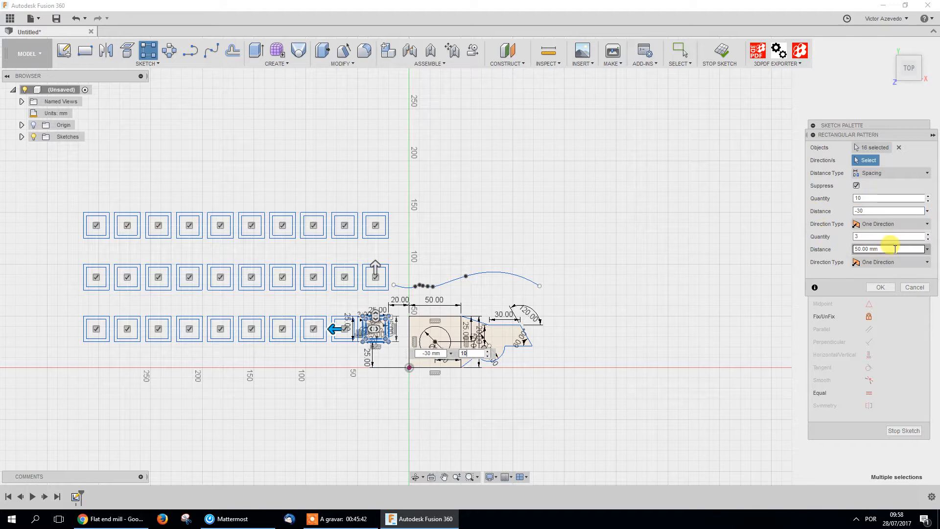
left_click(872, 173)
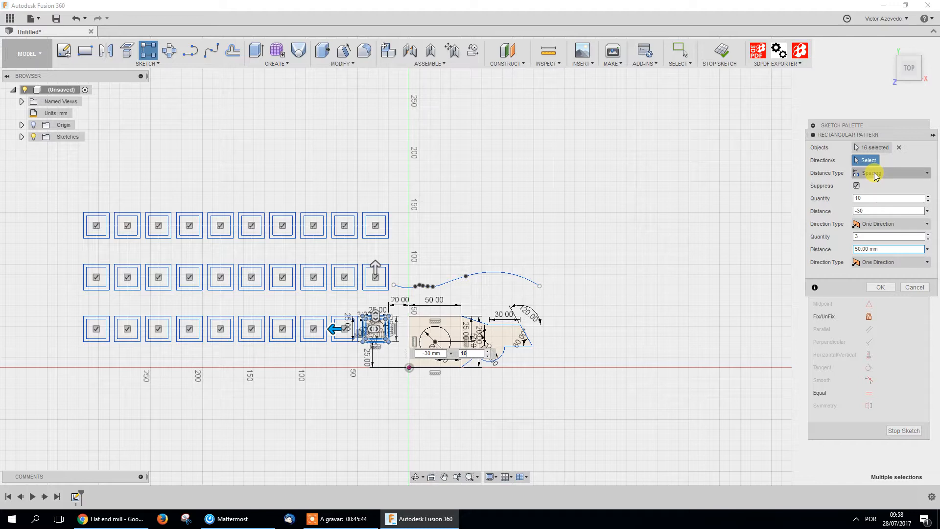
left_click(882, 173)
left_click(878, 198)
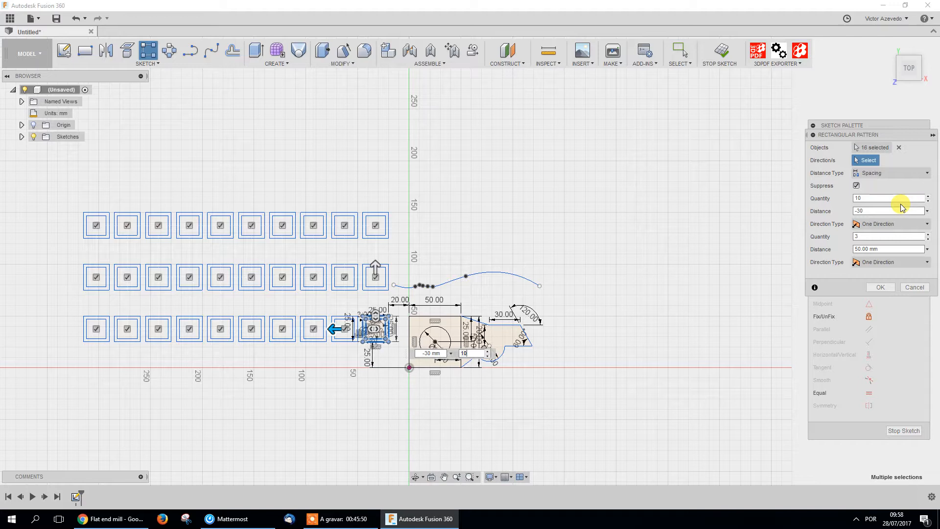
Suppress the eight inner copies in the pattern's middle row, keeping both end squares, and complete the rectangular pattern
left_click(880, 287)
left_click(157, 278)
left_click(190, 277)
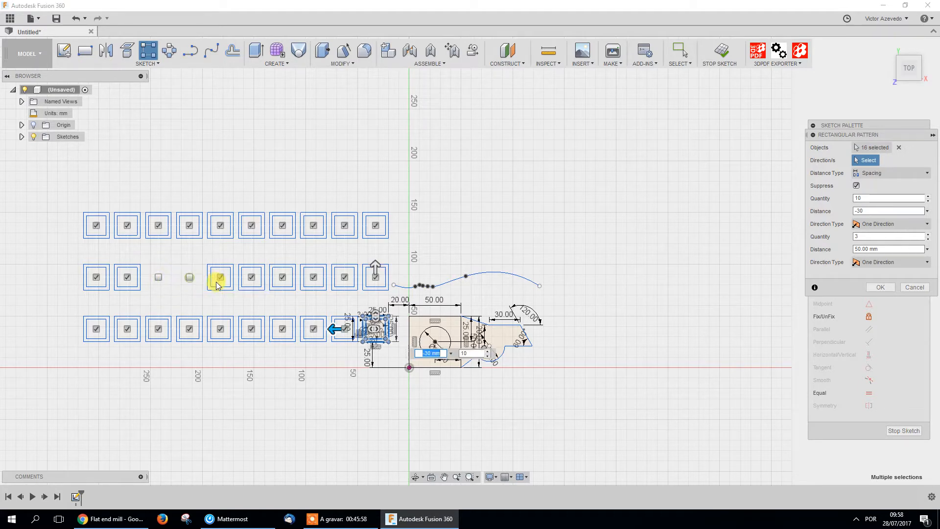
left_click(220, 278)
left_click(251, 278)
left_click(283, 278)
left_click(314, 278)
left_click(344, 277)
left_click(127, 277)
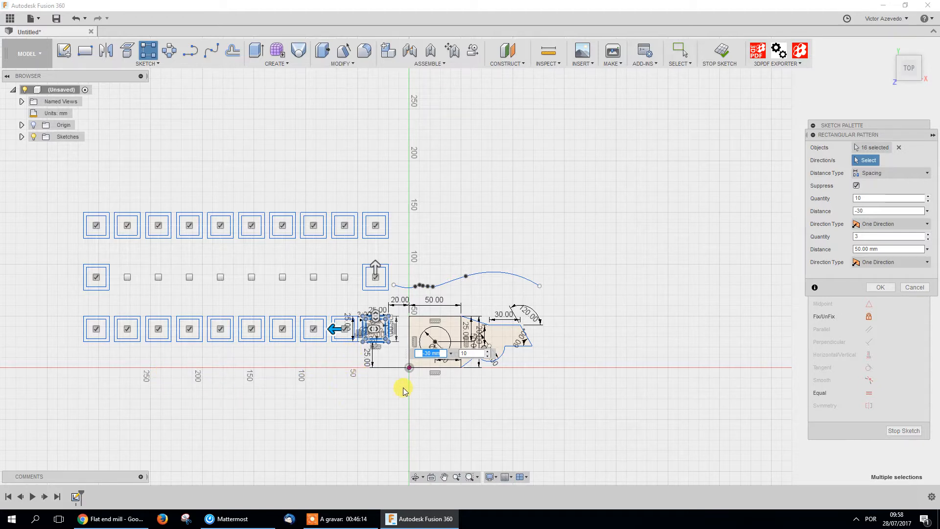
left_click(889, 288)
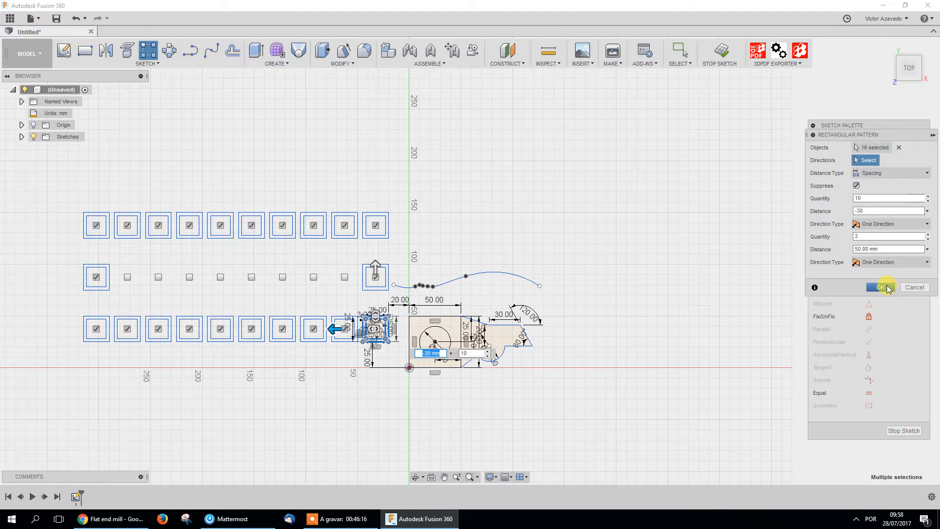
left_click(888, 289)
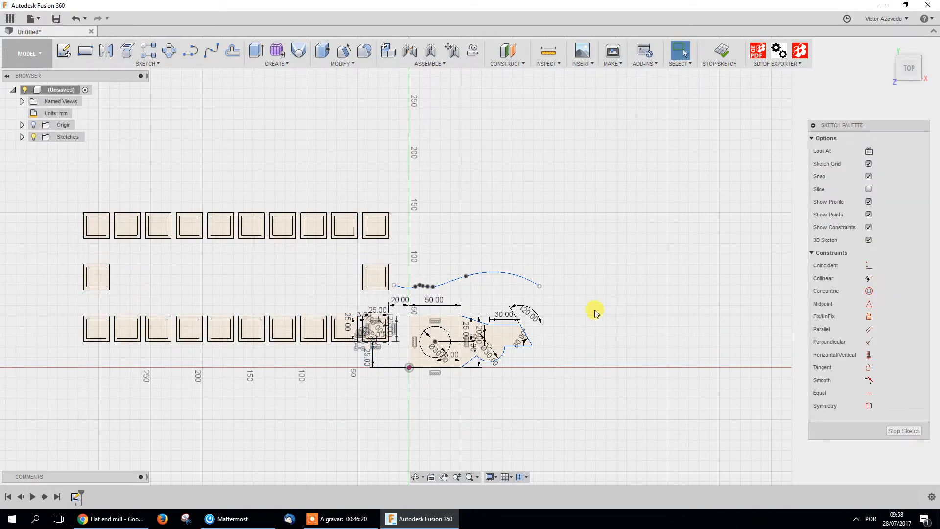
left_click(157, 66)
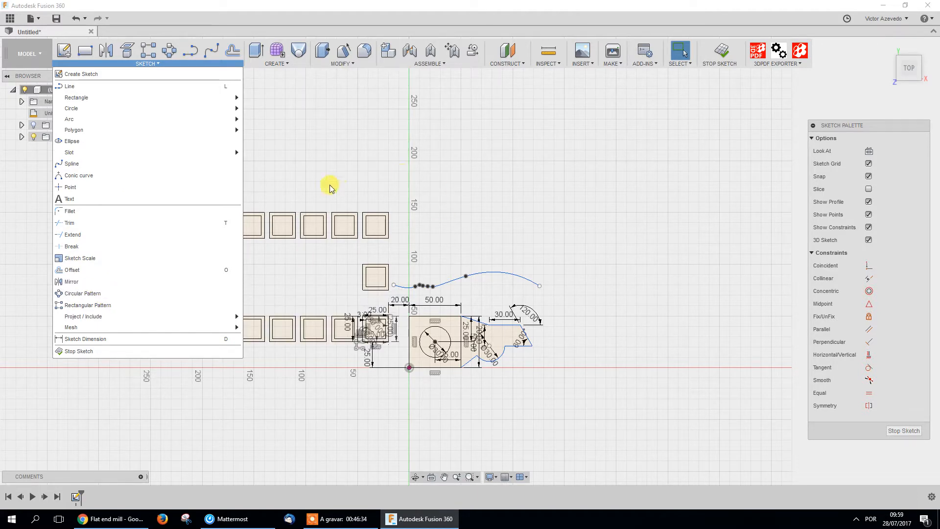
left_click(316, 169)
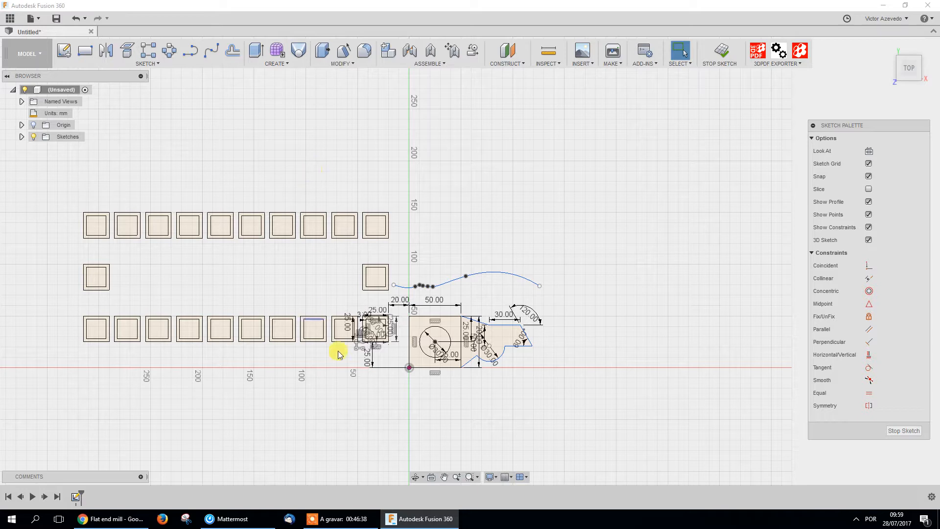
Open the finished rectangular pattern for editing through its sketch symbol, review the quantity and distance settings, and leave them unchanged
left_click(358, 347)
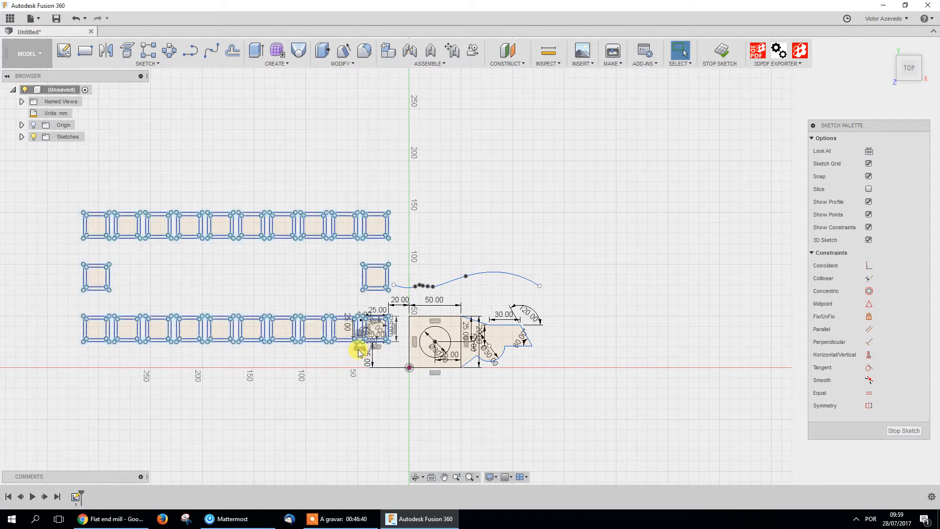
double_click(358, 348)
key("Tab")
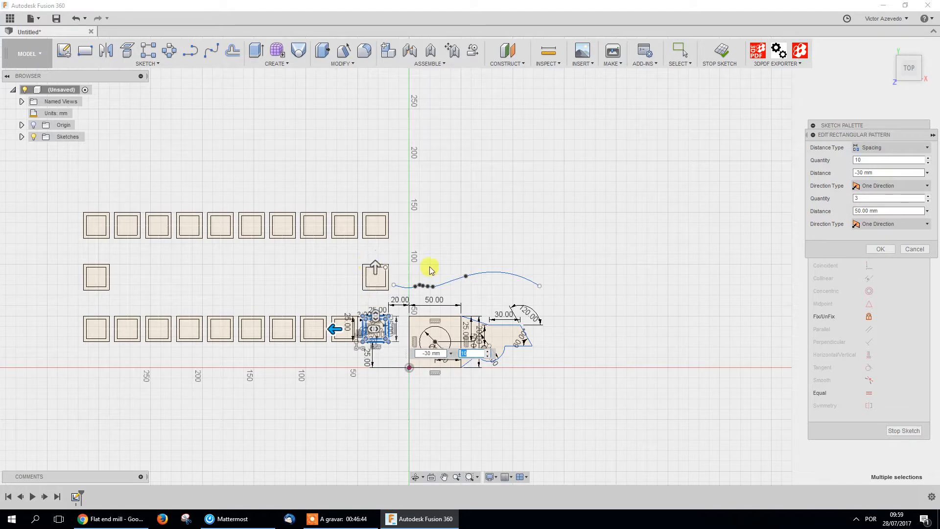
left_click(882, 198)
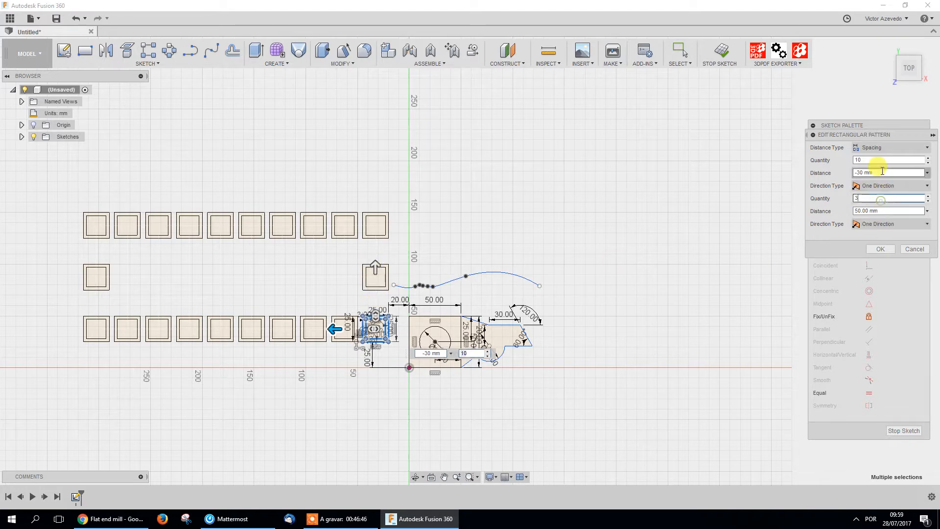
double_click(860, 198)
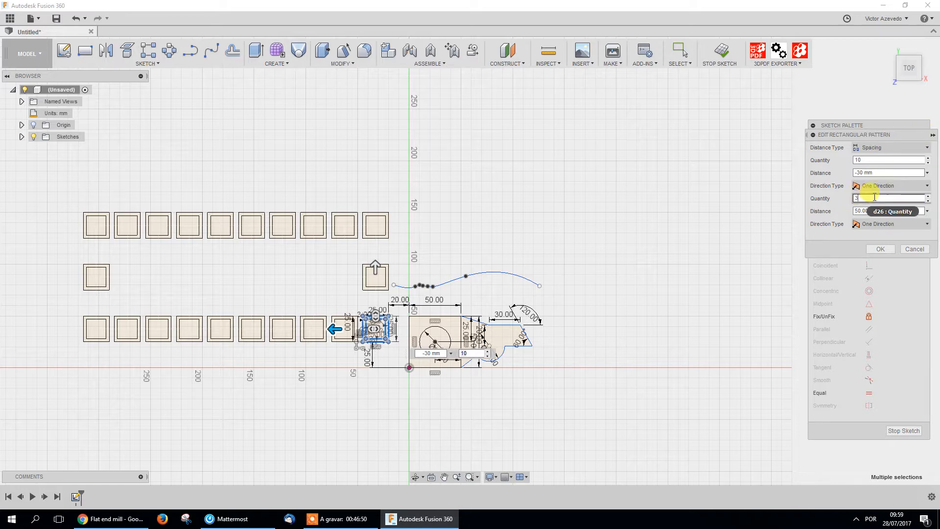
left_click(859, 198)
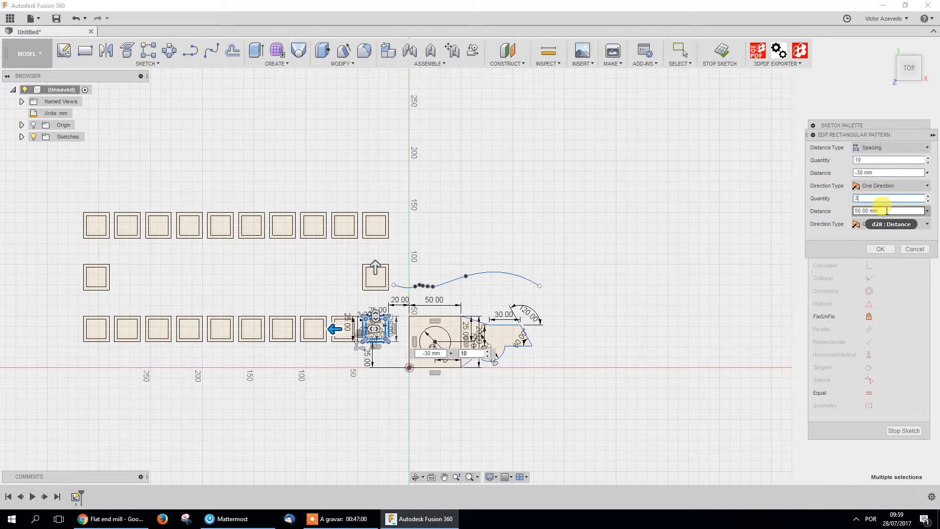
left_click(913, 250)
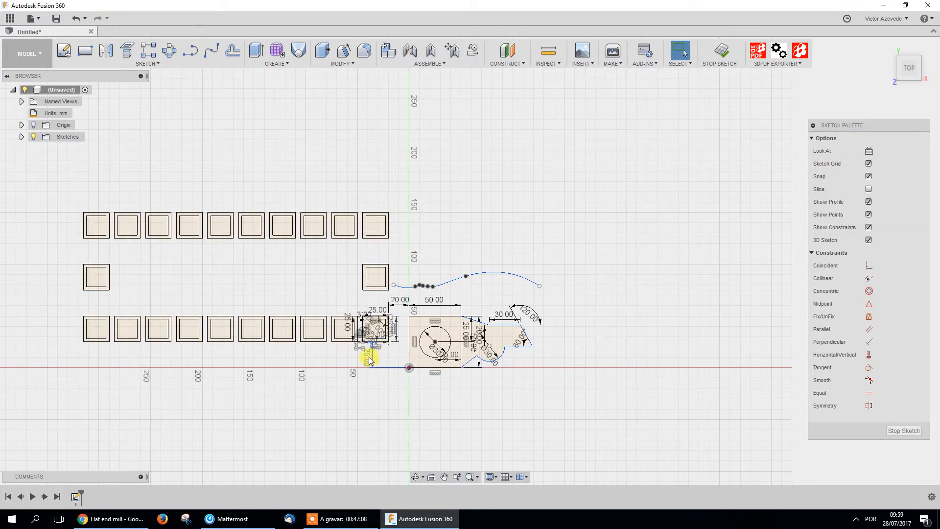
Reopen the rectangular pattern's settings from the pattern symbol near the original square's lower corner, and cancel the edit
scroll(371, 360, "up", 5)
scroll(371, 342, "down", 4)
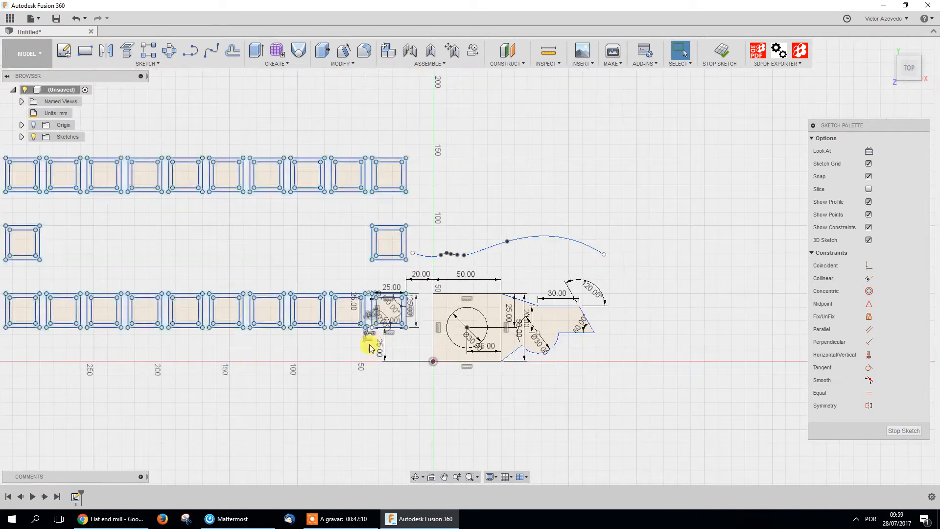
scroll(367, 353, "down", 4)
scroll(357, 362, "up", 5)
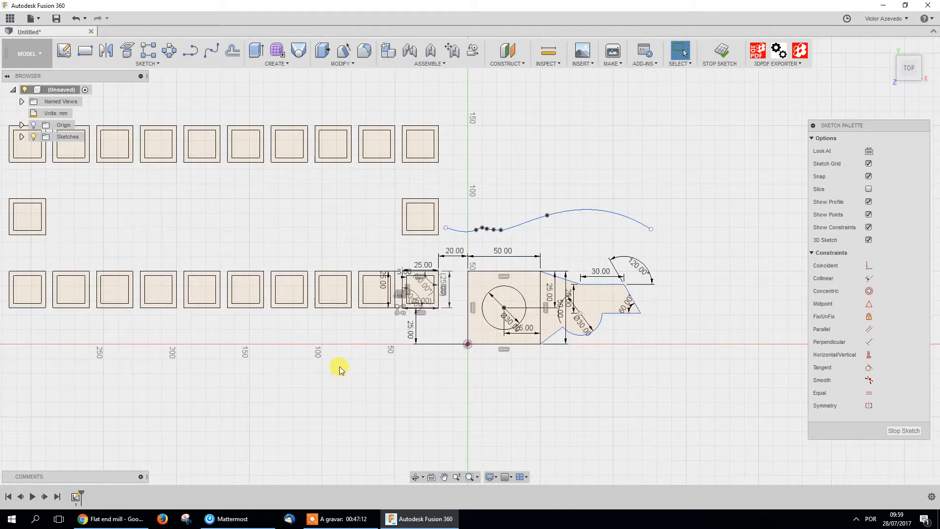
left_click(399, 316)
double_click(399, 316)
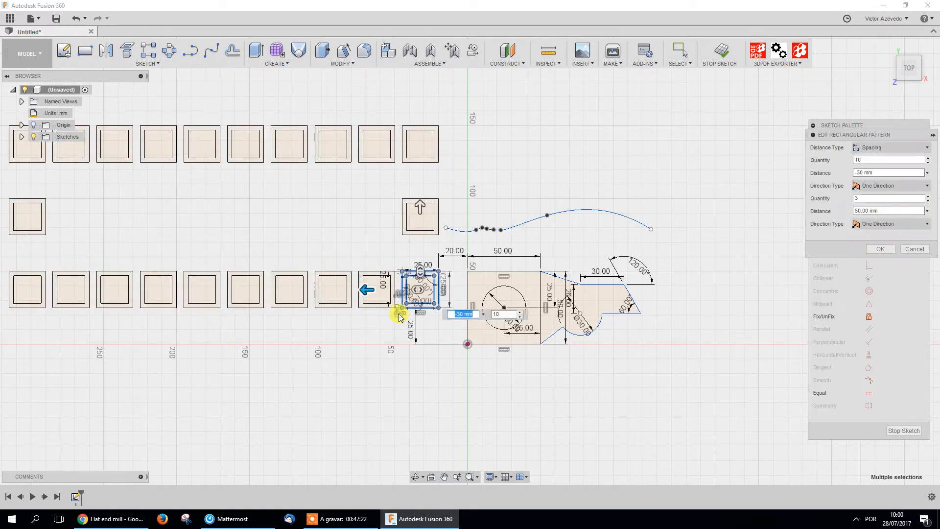
left_click(911, 249)
left_click(400, 316)
left_click(429, 358)
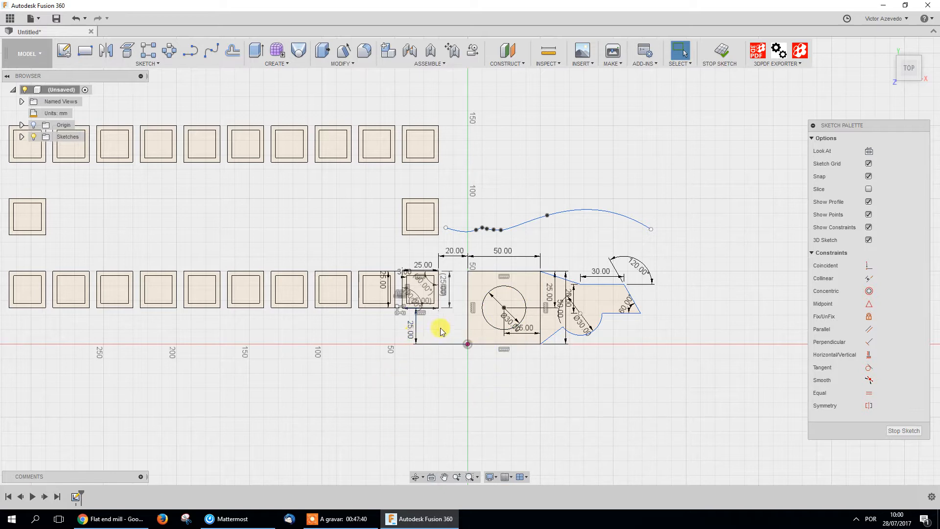
Set the original outer square's width dimension to 30 mm and return it to 25 mm
double_click(424, 264)
type("30")
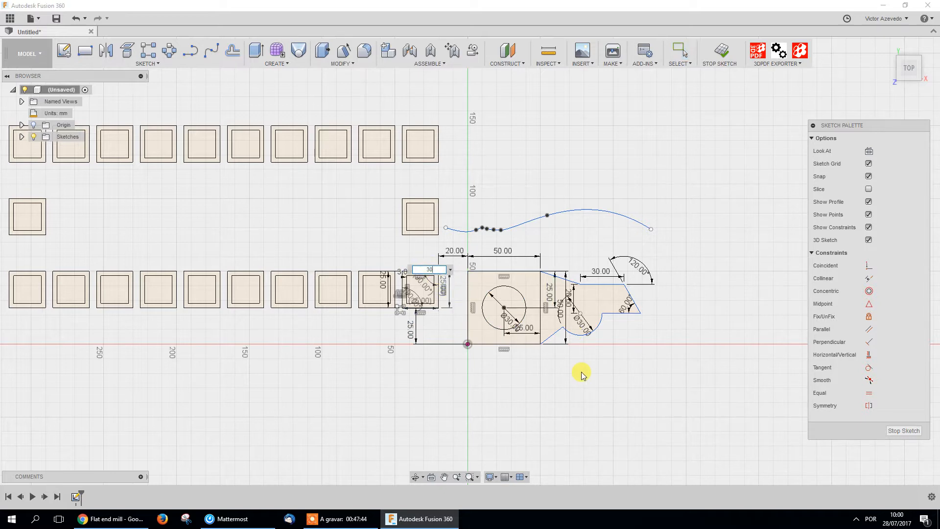
key("Return")
double_click(417, 264)
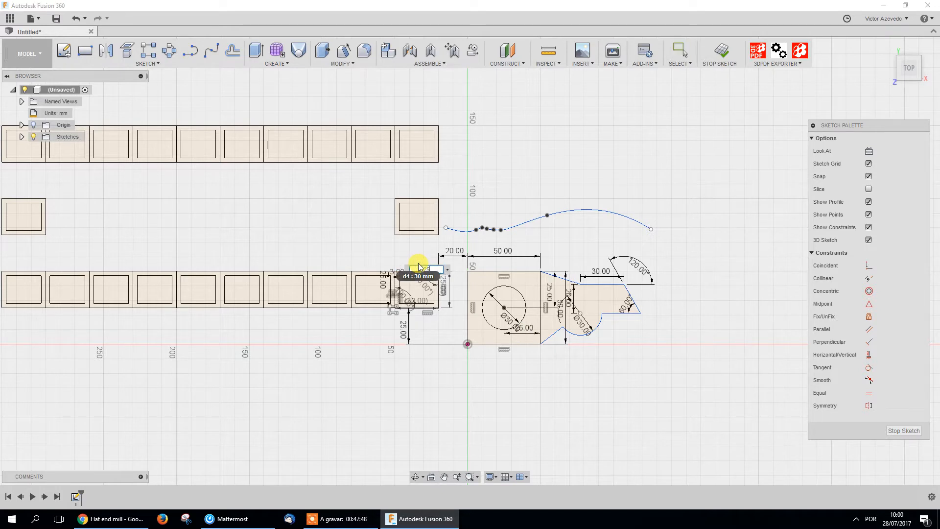
type("25")
key("Return")
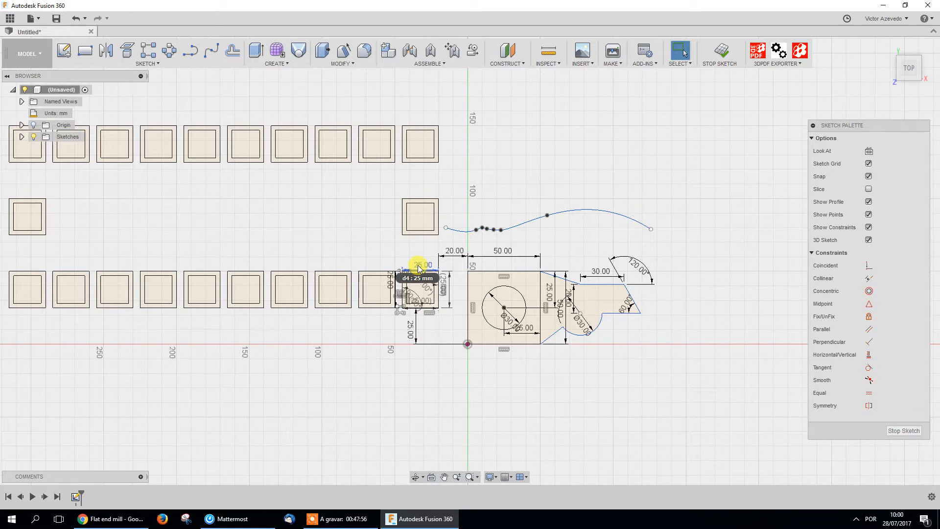
Set the offset between the original outer and inner squares to 5 mm
scroll(419, 269, "up", 5)
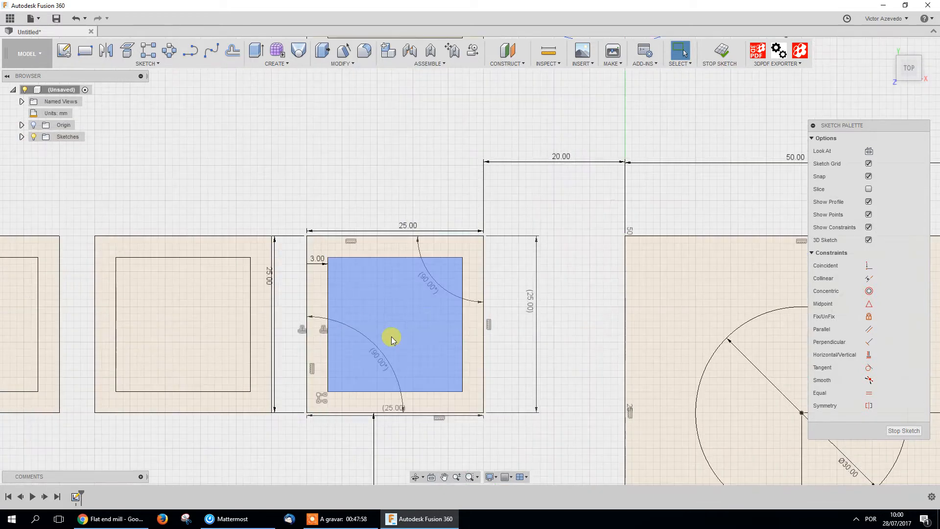
scroll(362, 273, "down", 3)
scroll(409, 363, "down", 2)
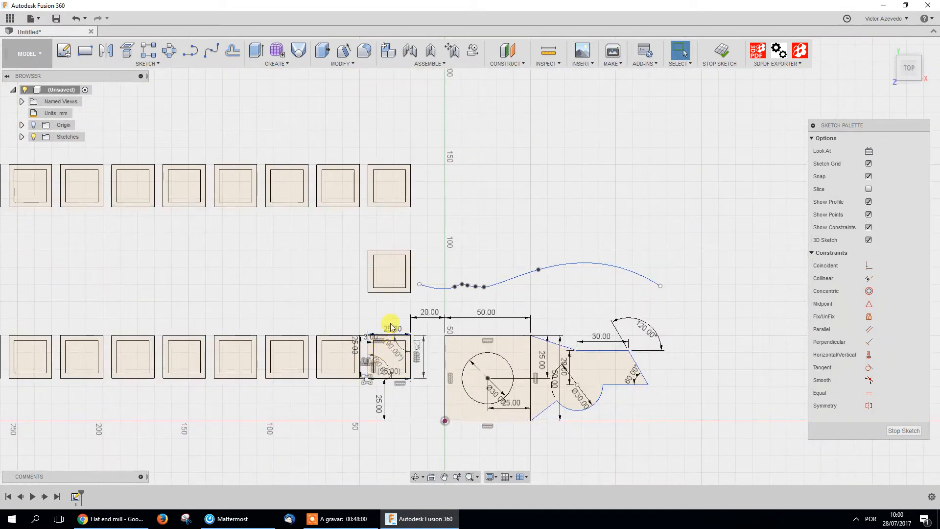
scroll(374, 341, "up", 5)
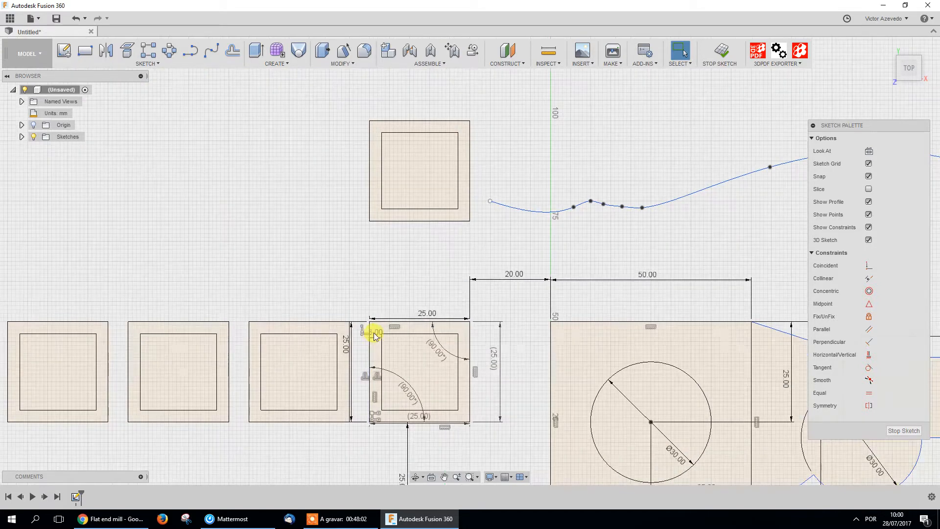
double_click(375, 339)
type("5")
key("Return")
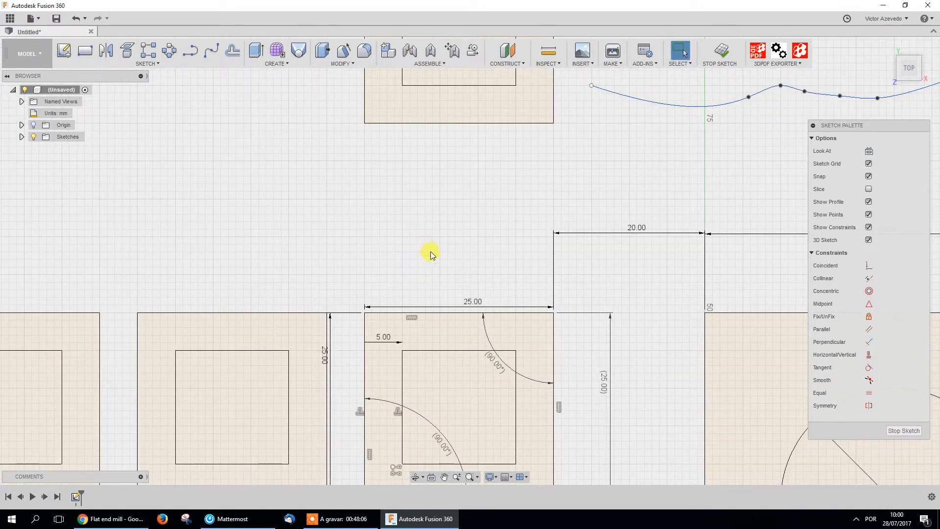
key("Escape")
Return the inner square's offset dimension to 3 mm
scroll(426, 248, "down", 10)
scroll(371, 275, "up", 8)
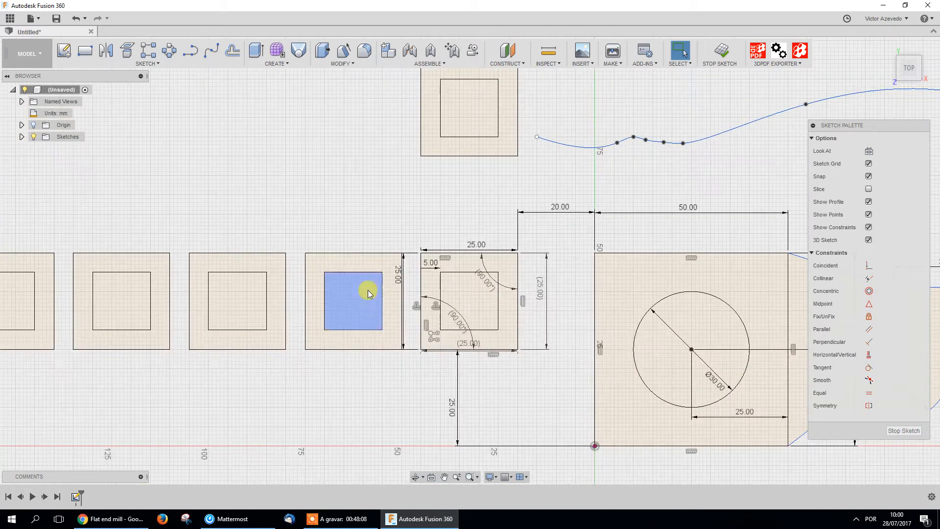
double_click(462, 248)
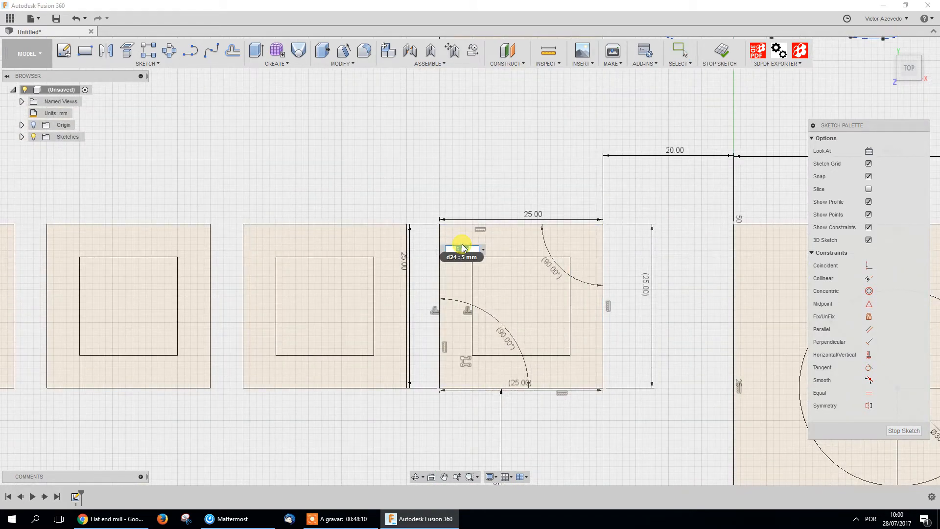
key("Escape")
scroll(235, 272, "down", 10)
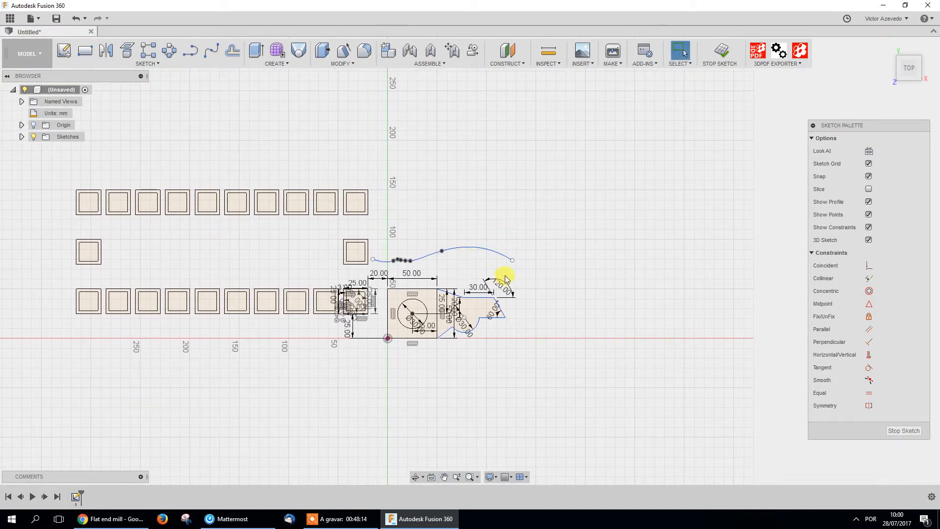
Start a sketch Circular Pattern of the 30 mm circle inside the large square, using the origin as its center point
left_click(135, 65)
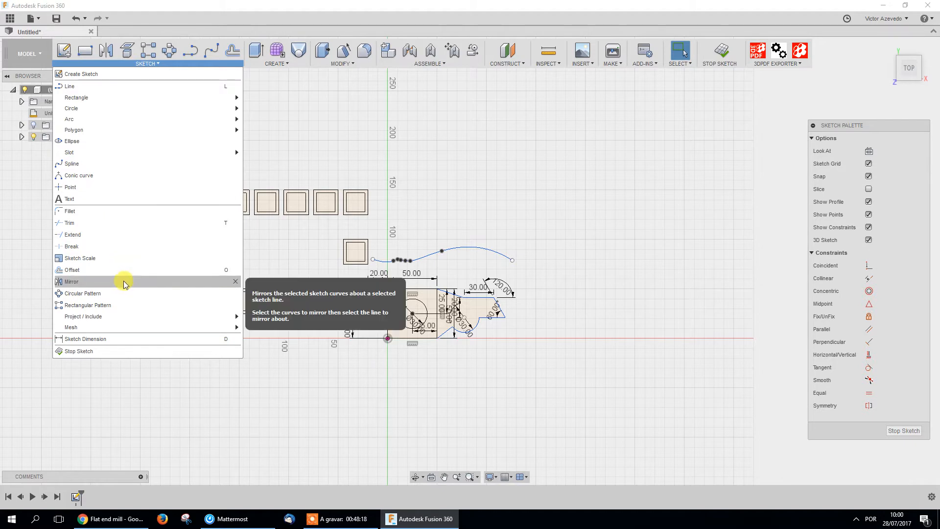
left_click(101, 293)
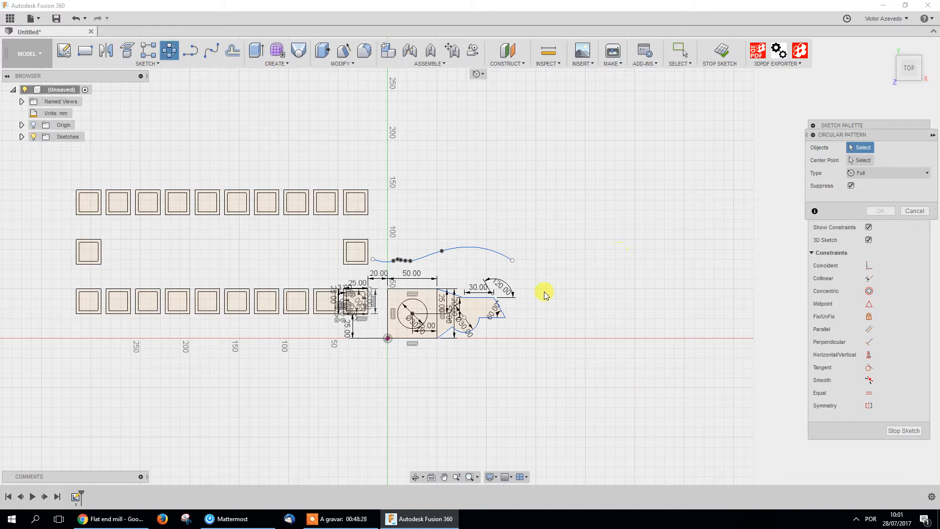
scroll(363, 403, "up", 2)
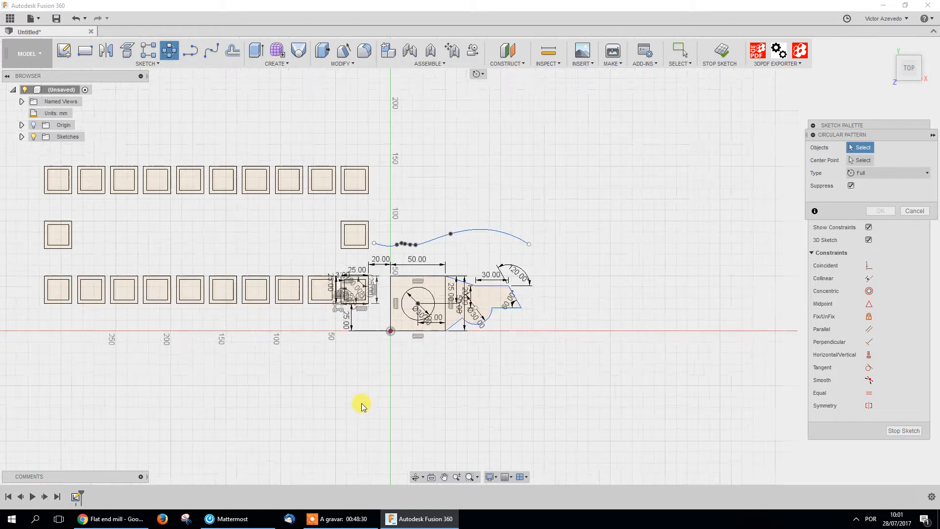
left_click_drag(881, 137, 666, 127)
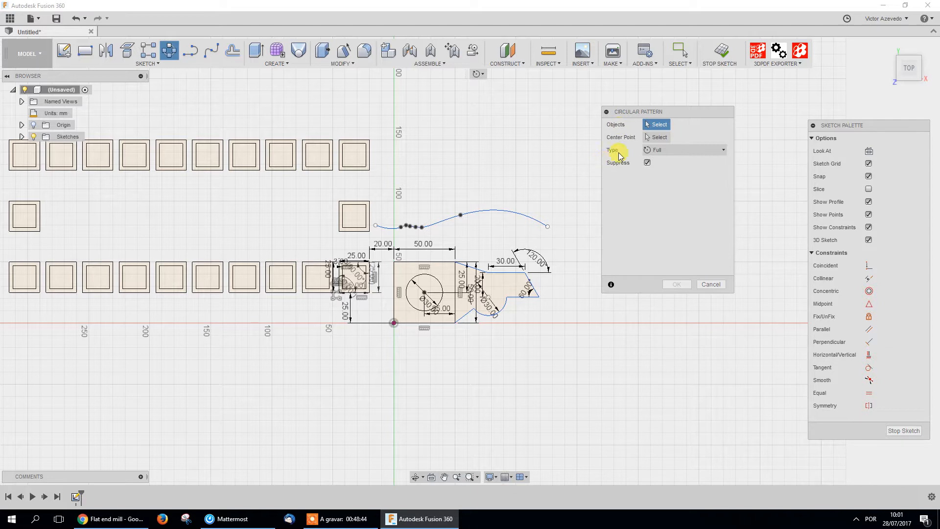
left_click(435, 284)
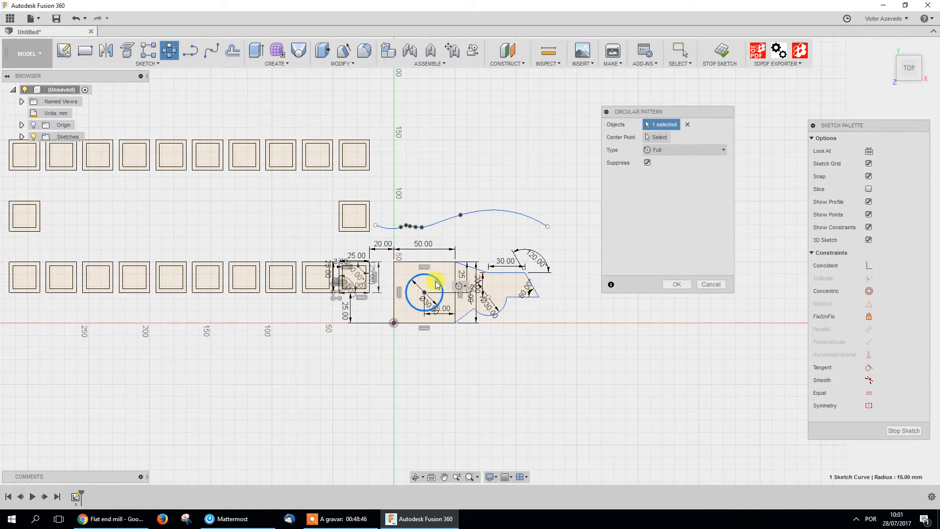
left_click(653, 138)
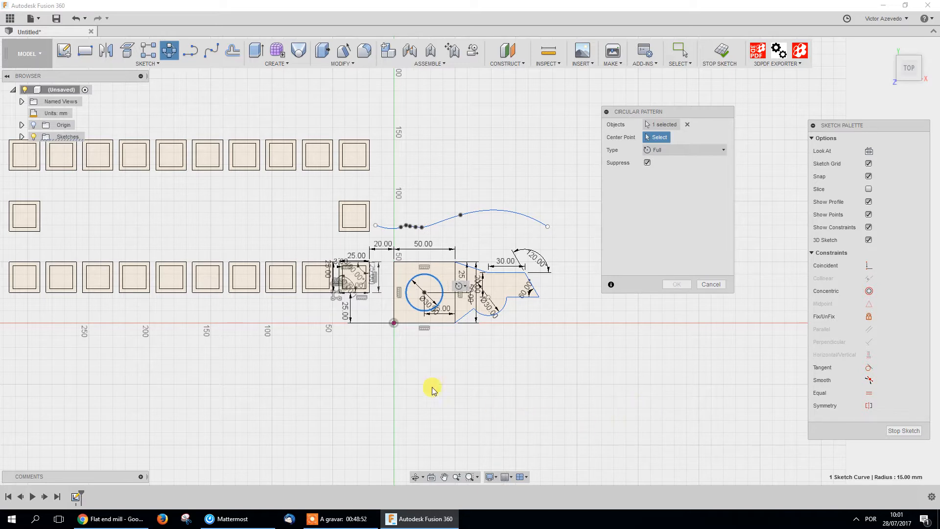
left_click(394, 323)
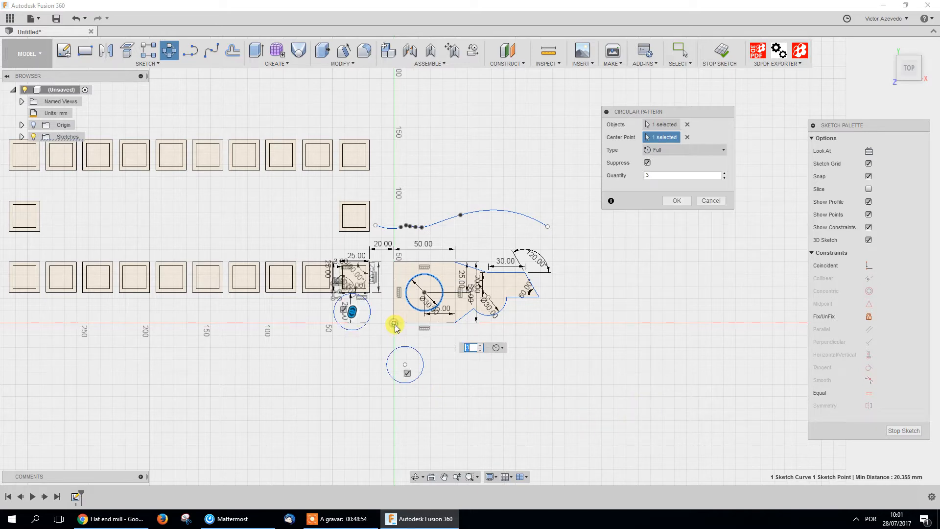
Set the circular pattern's quantity to 10
left_click(667, 152)
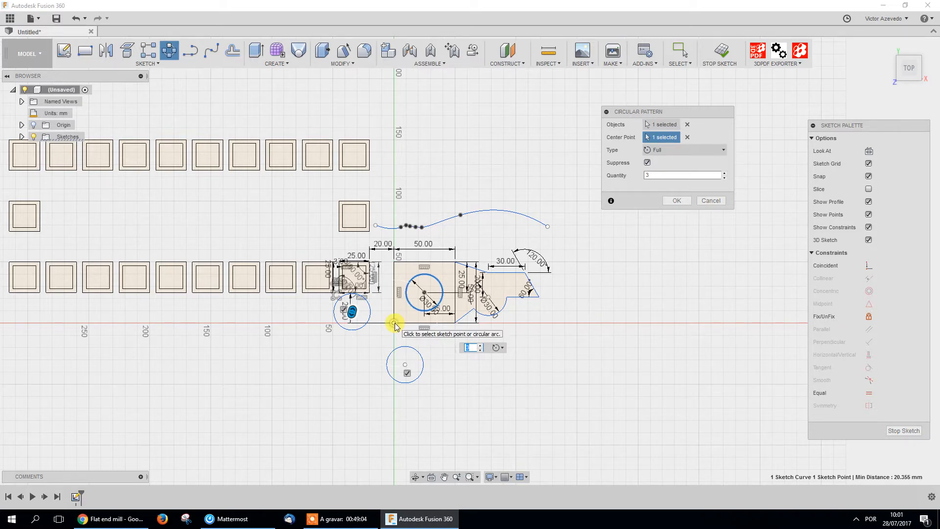
double_click(662, 176)
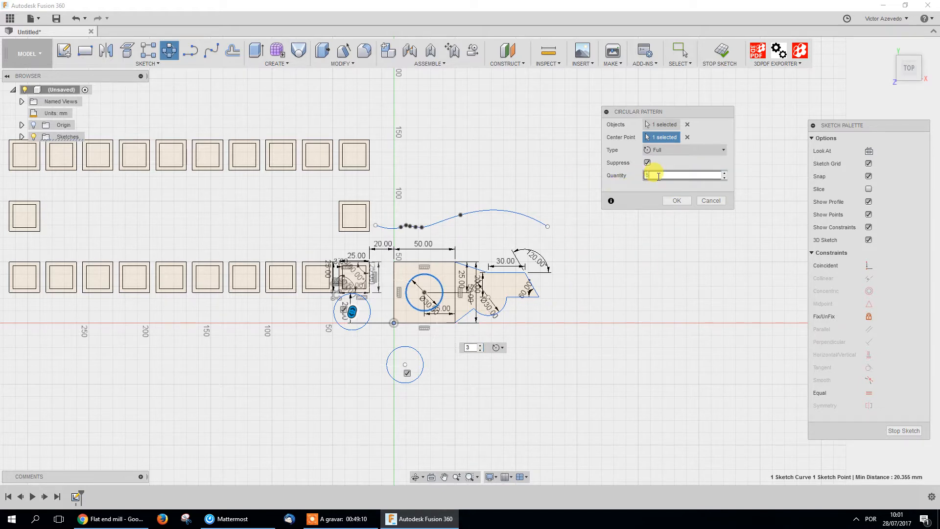
left_click_drag(662, 175, 596, 184)
type("10")
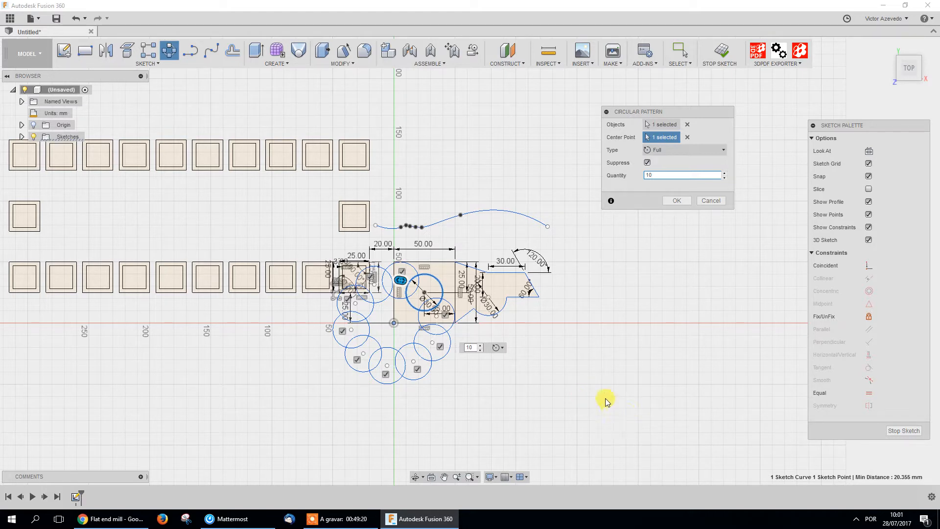
Change the circular pattern's type to Angle and reduce its total angle to 20 deg
left_click(681, 150)
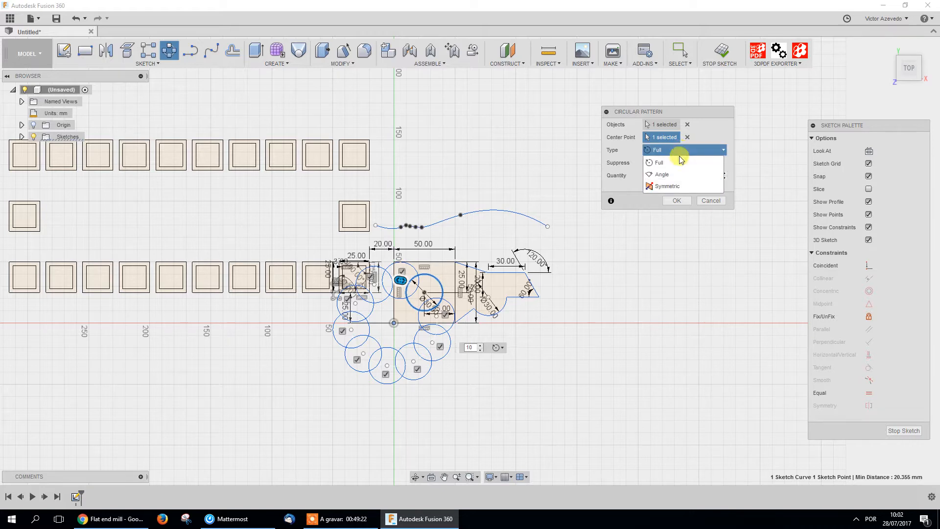
left_click(676, 174)
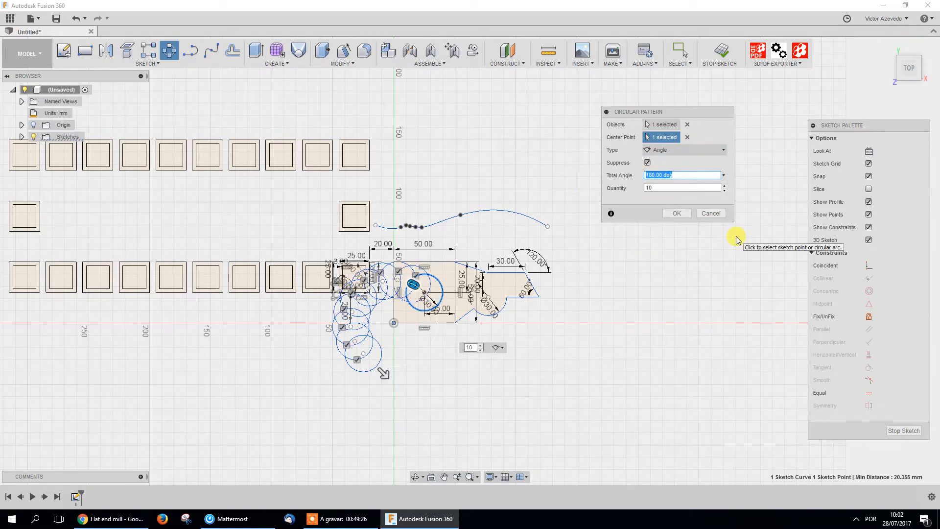
left_click_drag(380, 372, 354, 285)
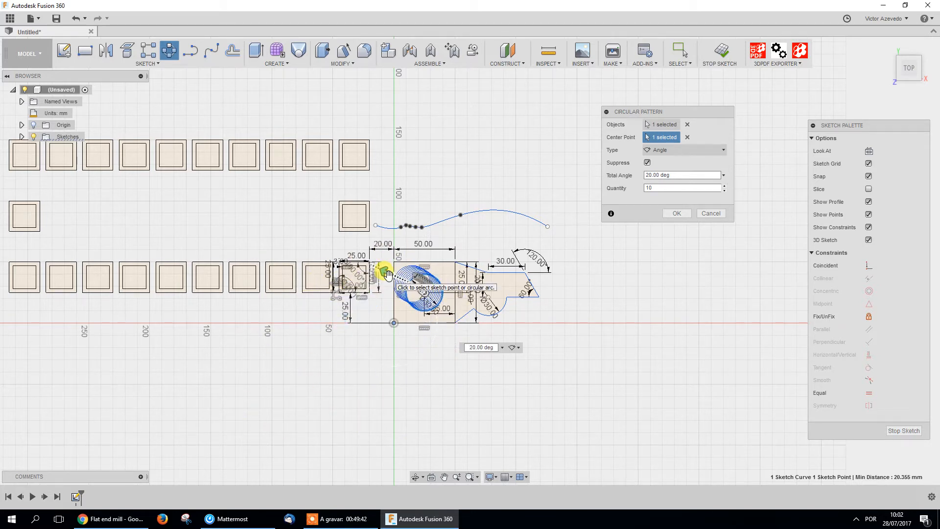
Try a total angle of 170 deg for the 30 mm circle's circular pattern and cancel the pattern
left_click_drag(386, 274, 376, 370)
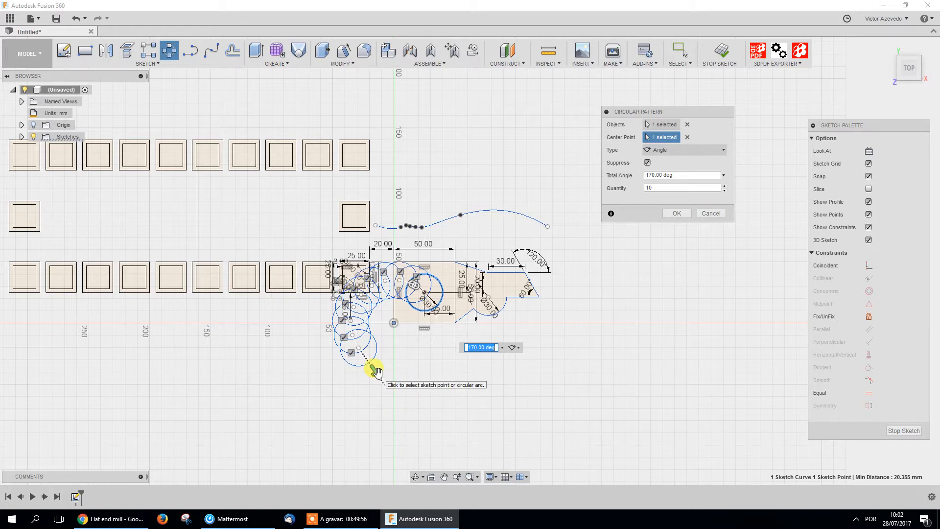
left_click(714, 213)
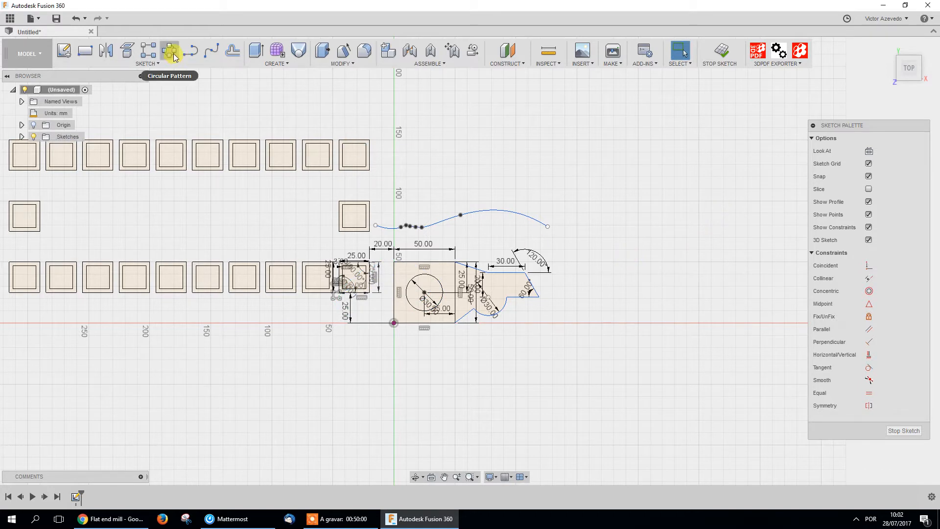
left_click(148, 65)
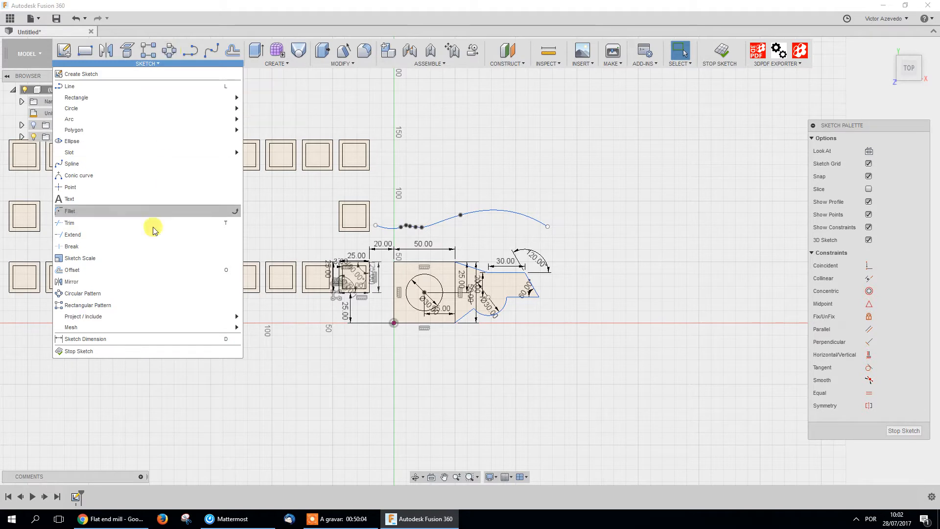
left_click(84, 295)
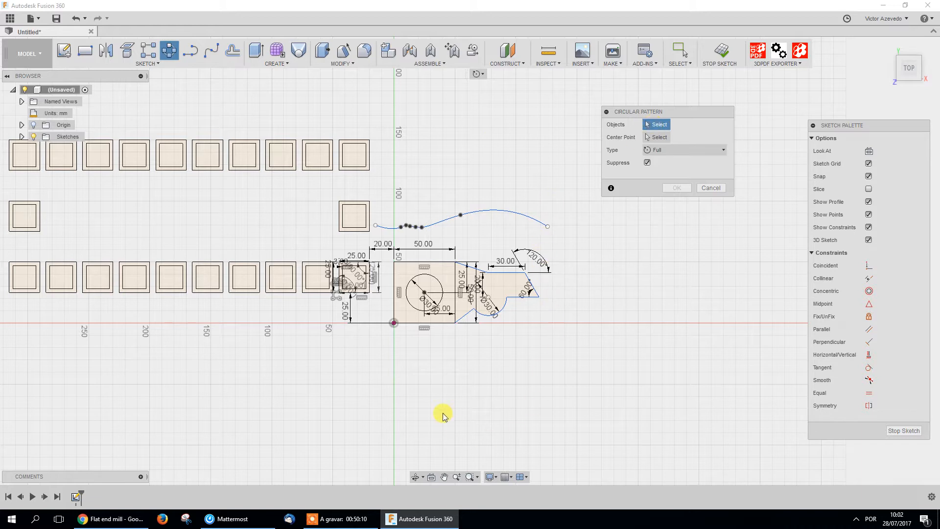
mouse_move(210, 336)
middle_mouse_down()
mouse_move(434, 390)
mouse_move(425, 415)
mouse_move(438, 431)
middle_mouse_up()
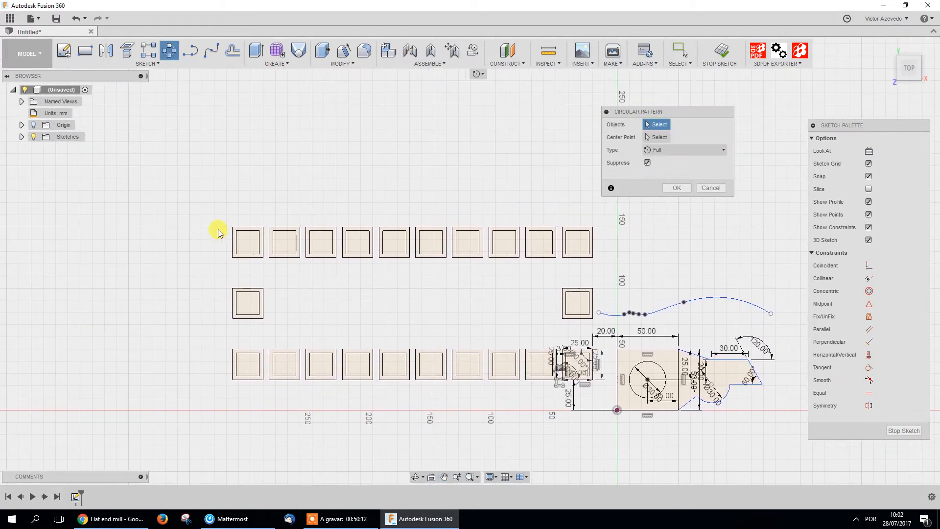
left_click_drag(221, 214, 266, 269)
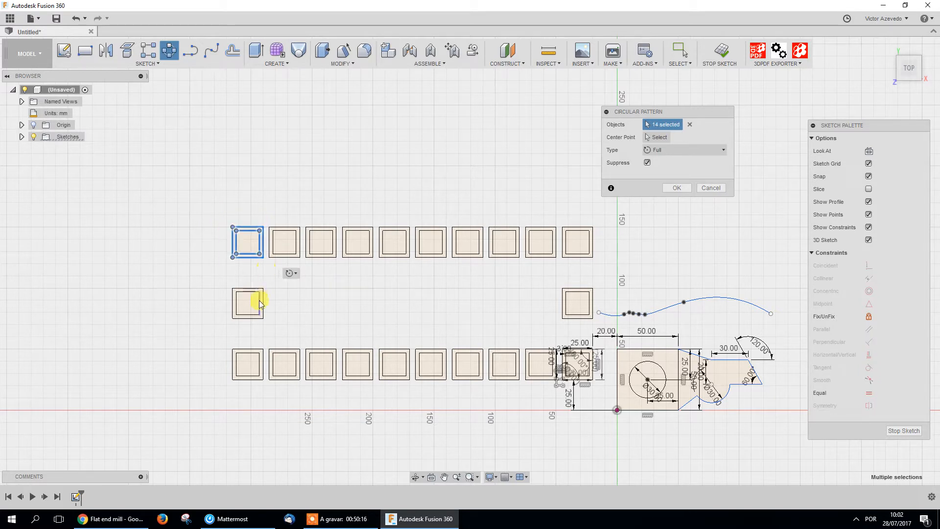
left_click(657, 138)
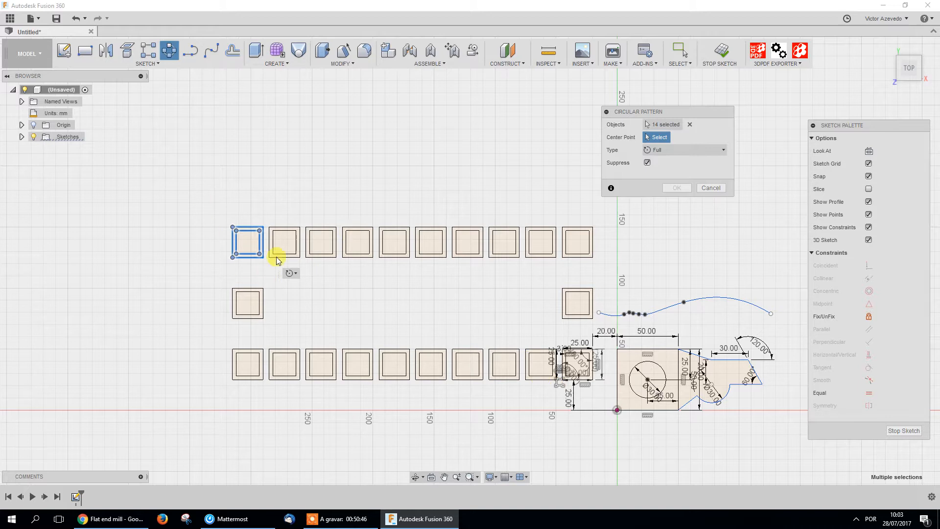
left_click(721, 188)
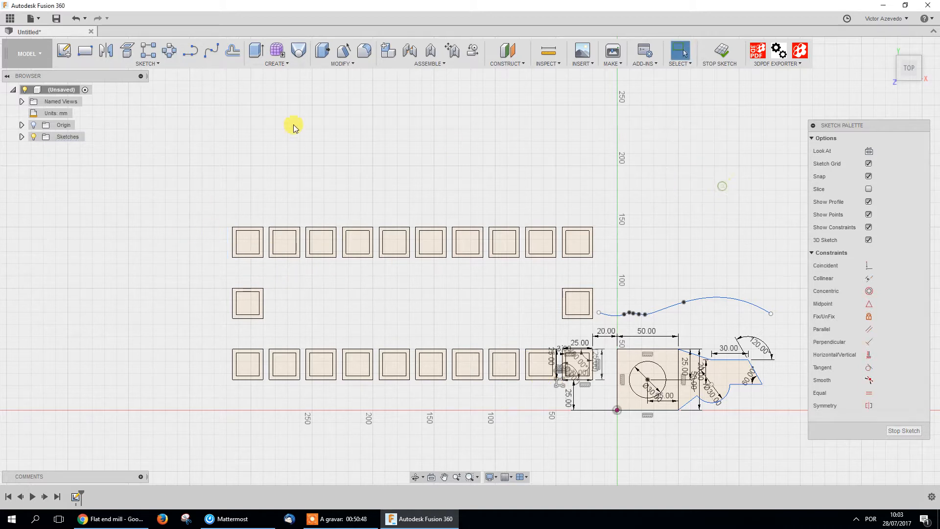
Start a Circular Pattern of the upper row's leftmost double square, centered on the outer lower-left corner of the bottom row's leftmost square
left_click(166, 51)
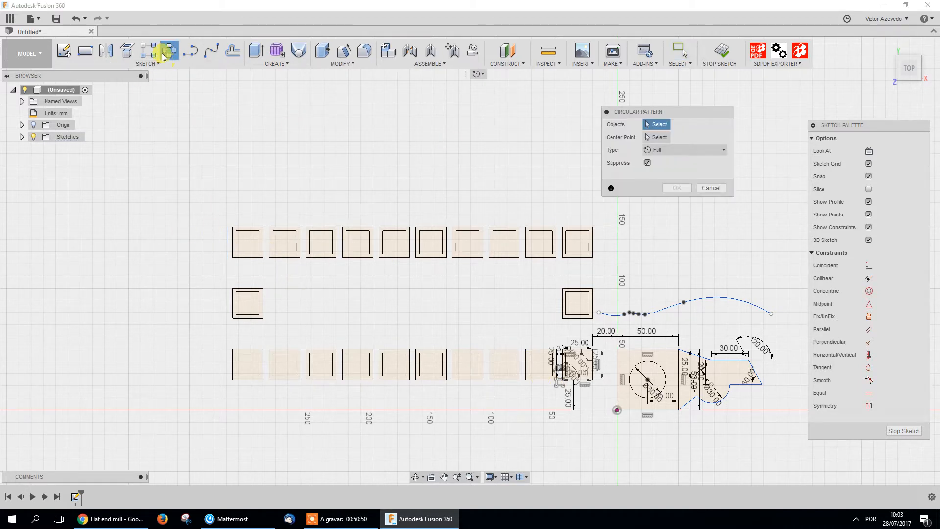
left_click(149, 64)
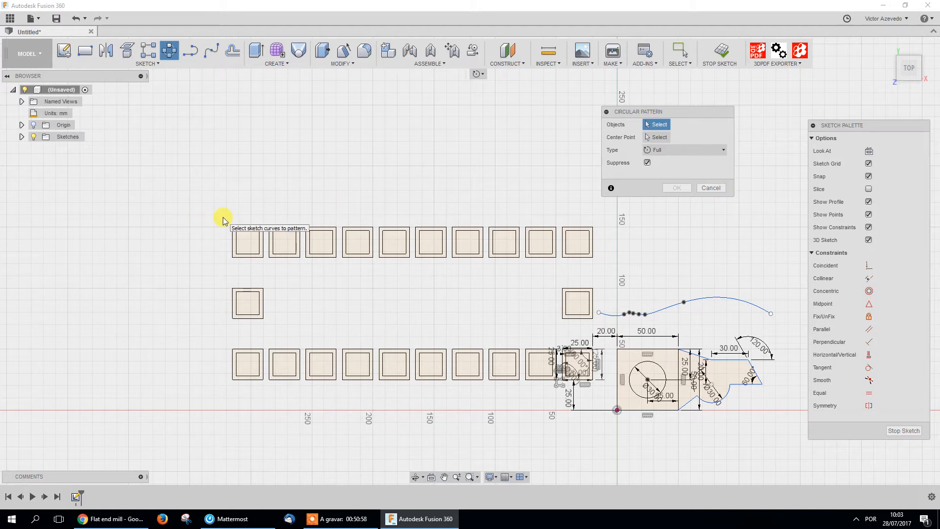
left_click_drag(223, 217, 265, 270)
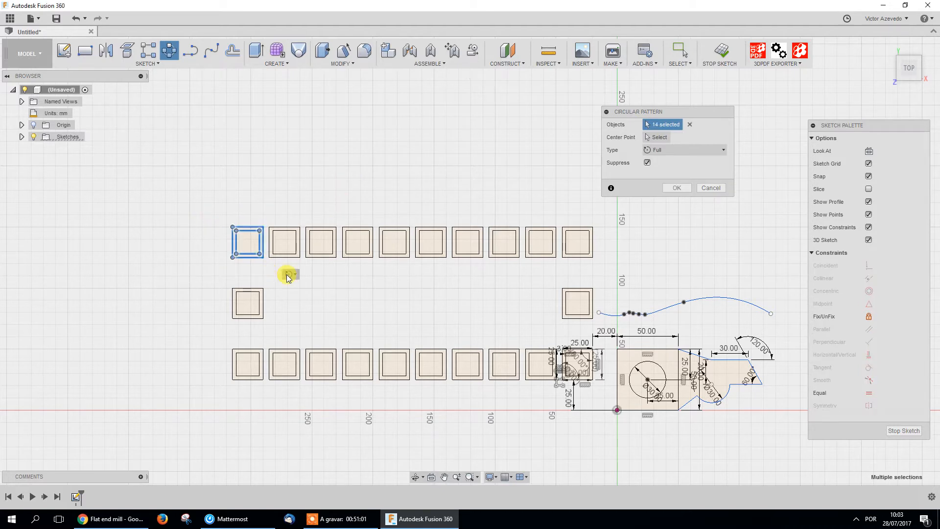
left_click(652, 138)
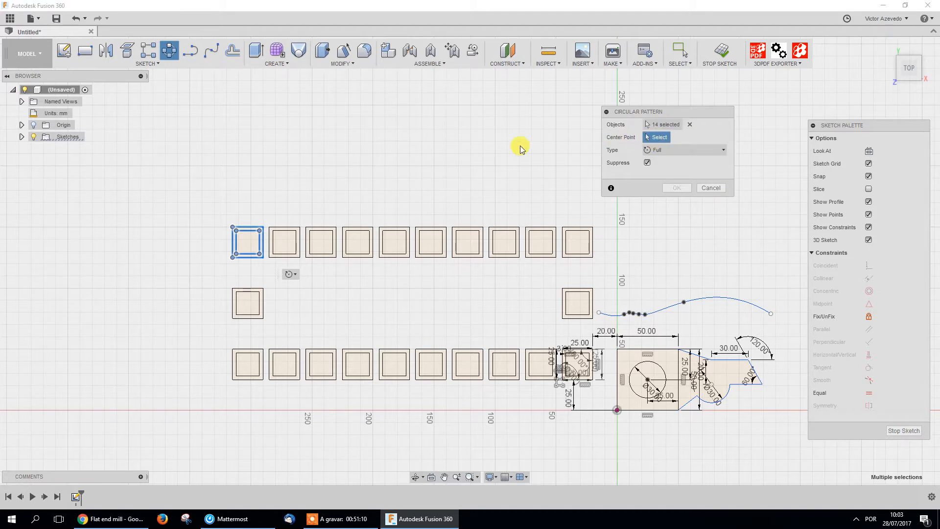
left_click(232, 378)
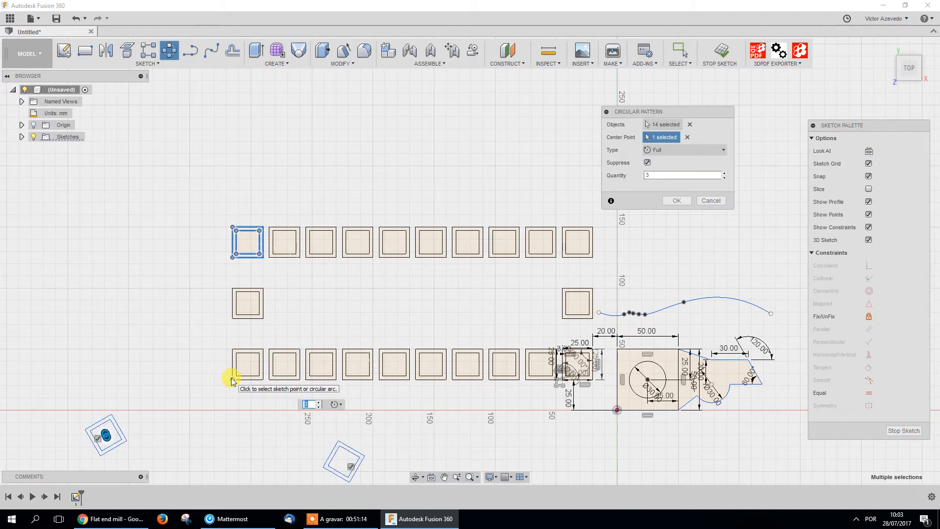
middle_click_drag(185, 317, 197, 204)
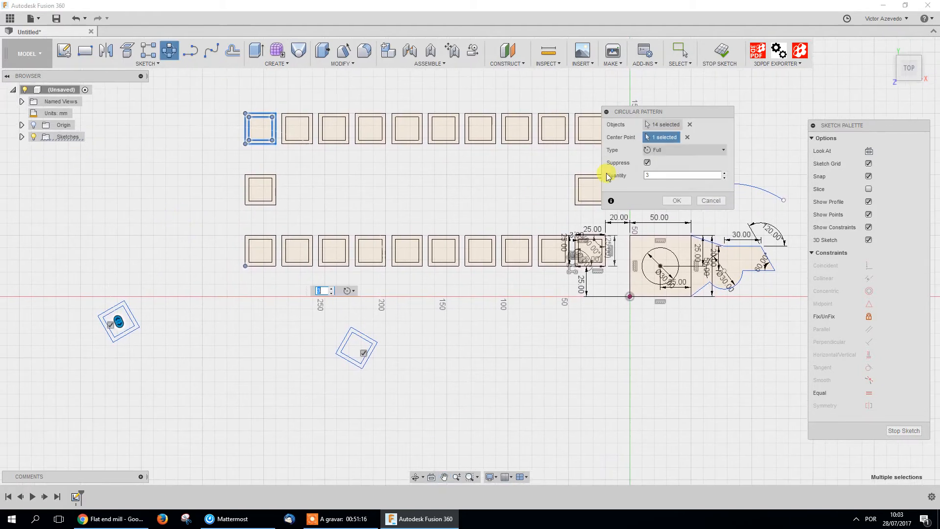
Keep the circular pattern's type at Full with Suppress enabled, set its quantity to 20, and create it
left_click(662, 151)
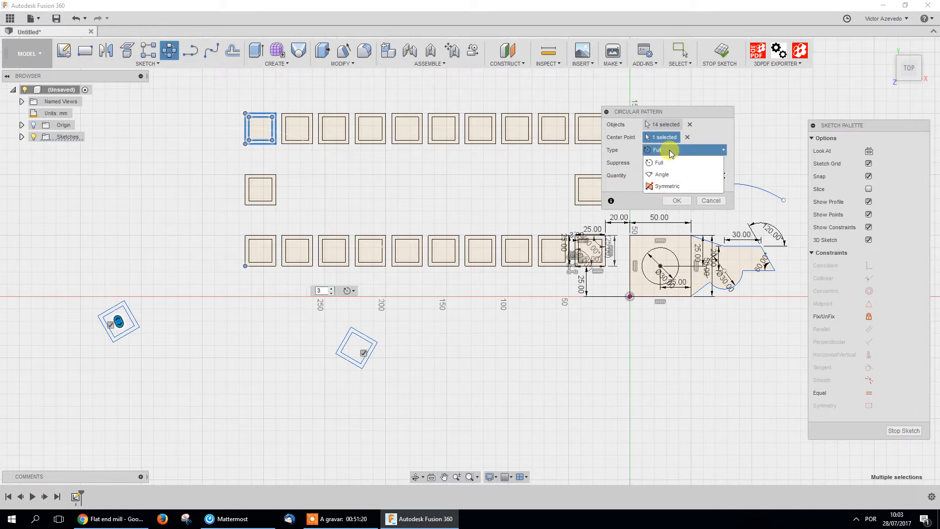
left_click(659, 163)
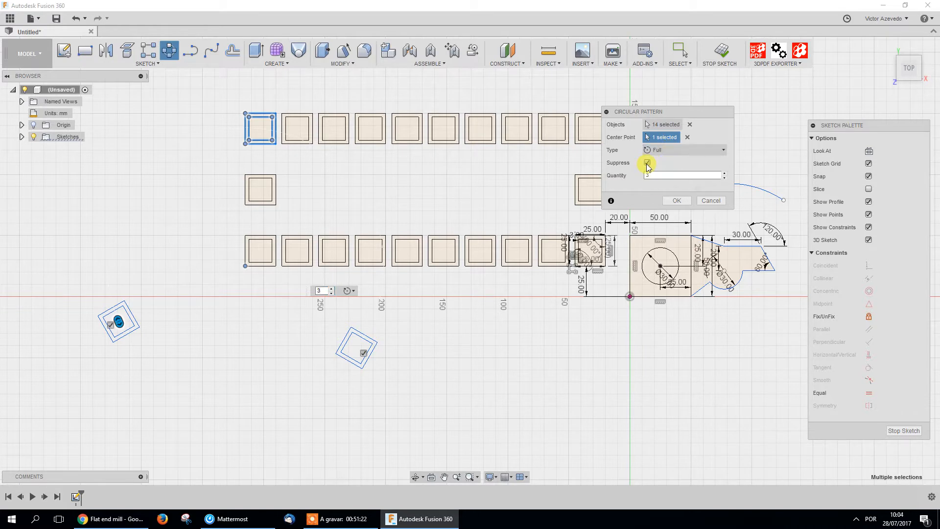
left_click(647, 164)
left_click(649, 163)
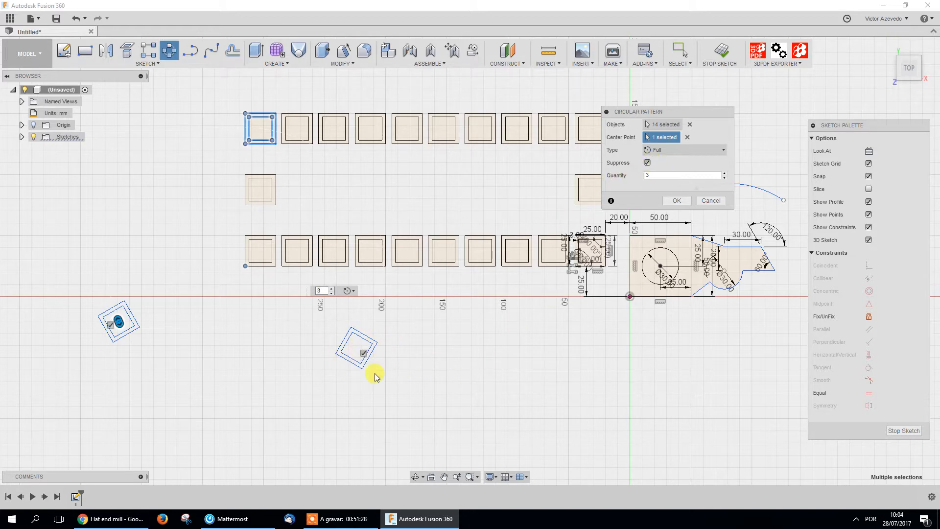
left_click(674, 175)
left_click_drag(675, 175, 553, 185)
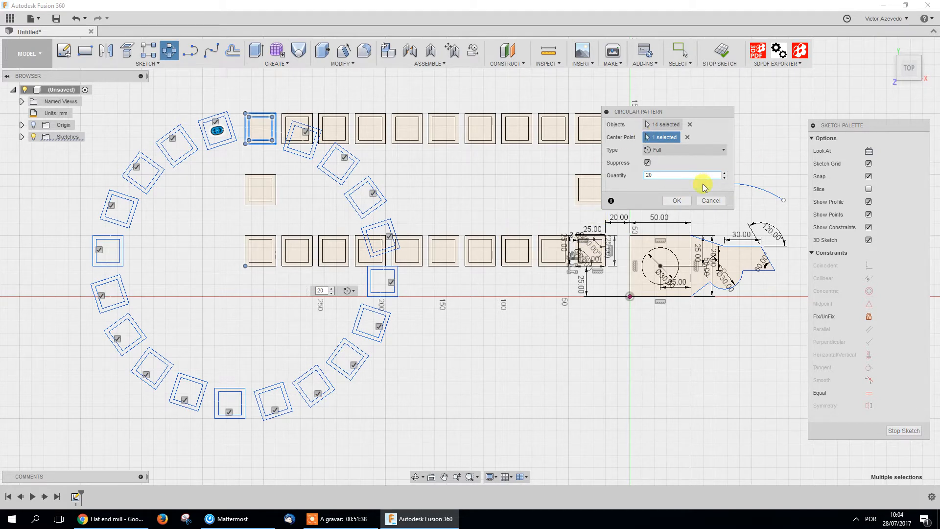
left_click(679, 200)
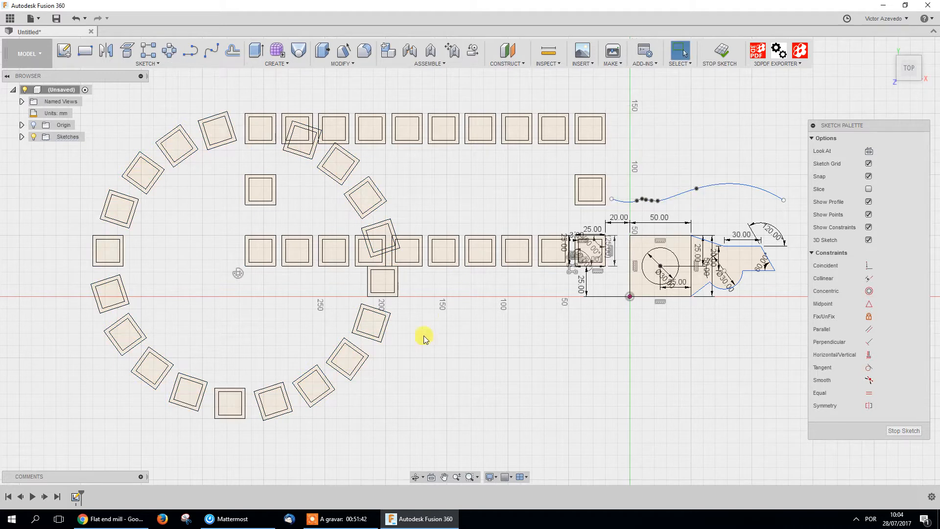
Reopen the squares' circular pattern for editing, reduce its quantity to 3, and cancel the edit
scroll(243, 313, "up", 5)
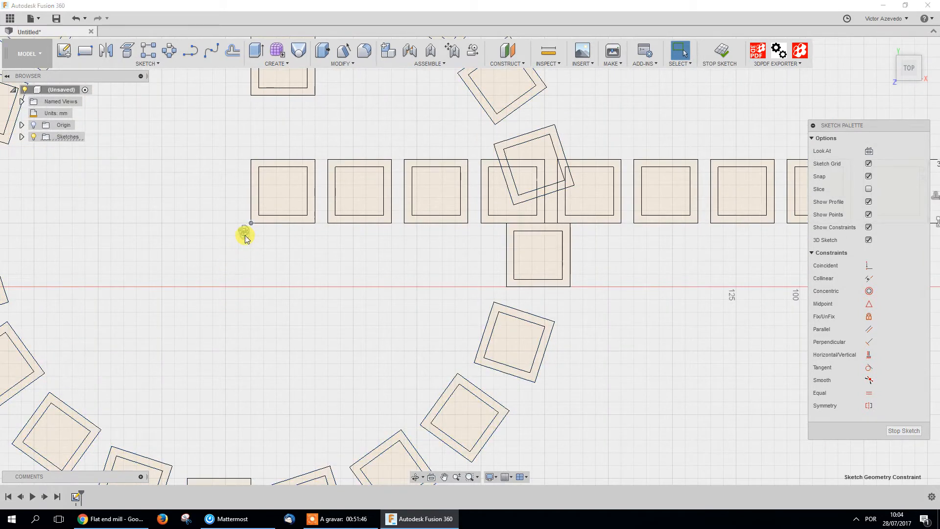
double_click(245, 236)
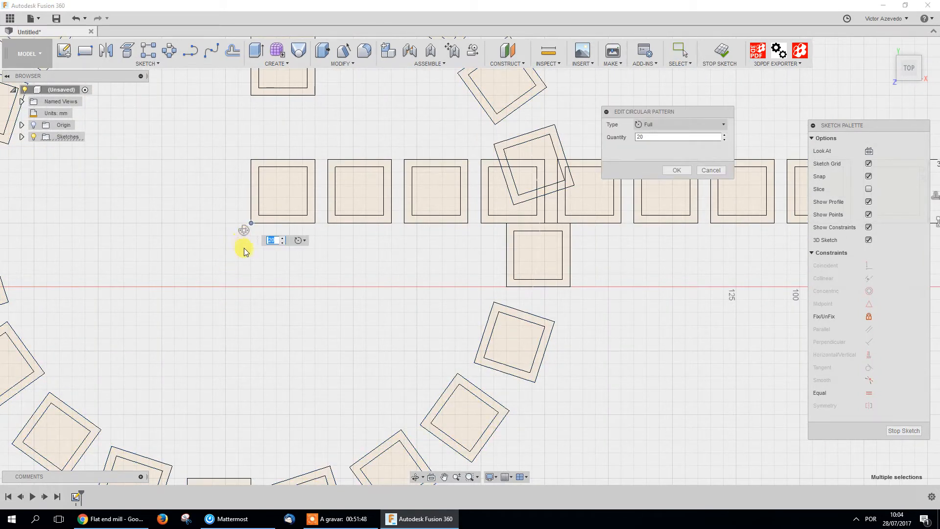
scroll(269, 213, "down", 5)
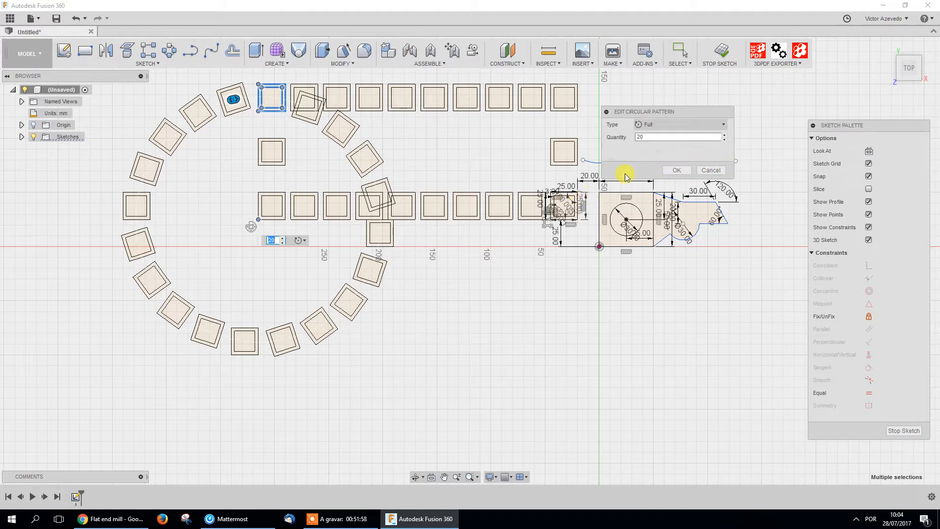
type("2")
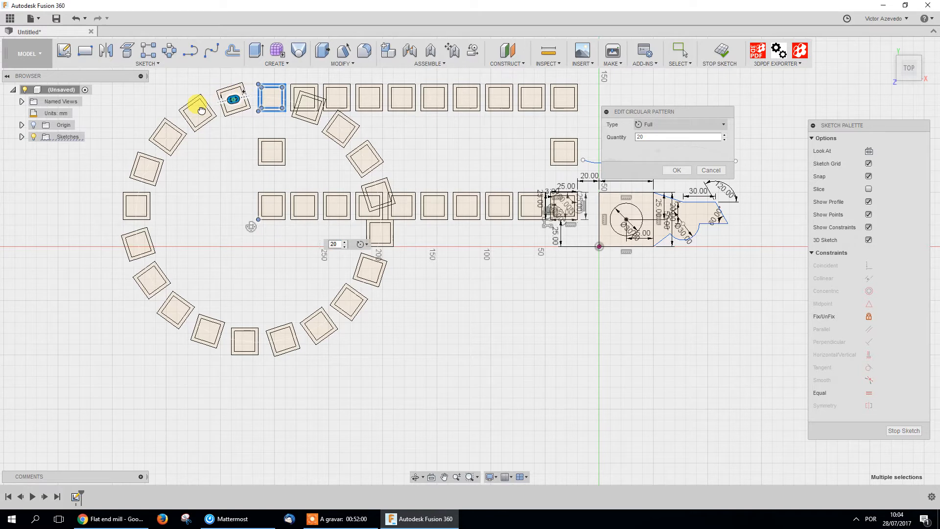
left_click_drag(118, 302, 157, 228)
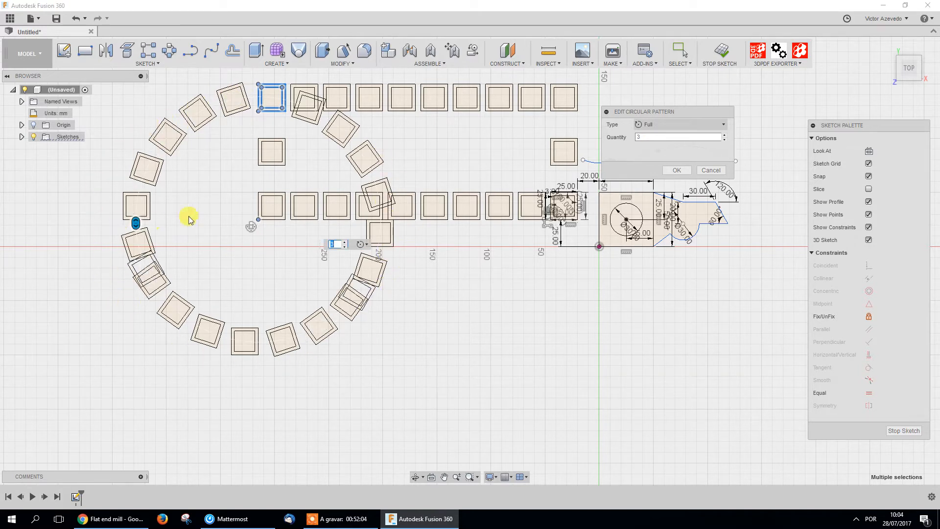
left_click(711, 171)
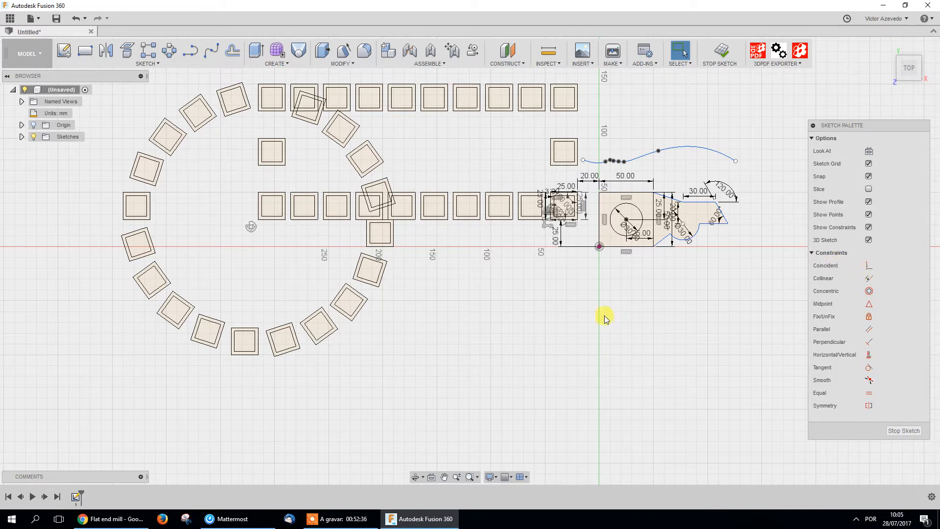
Start a sketch Mirror with the upper row's rightmost double square as the objects
middle_click_drag(650, 298, 441, 362)
scroll(409, 279, "up", 6)
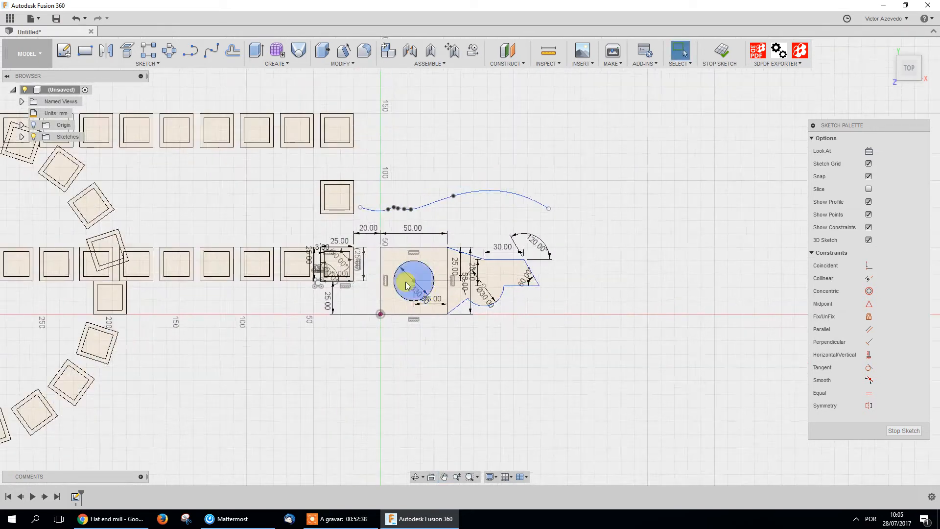
scroll(300, 269, "down", 8)
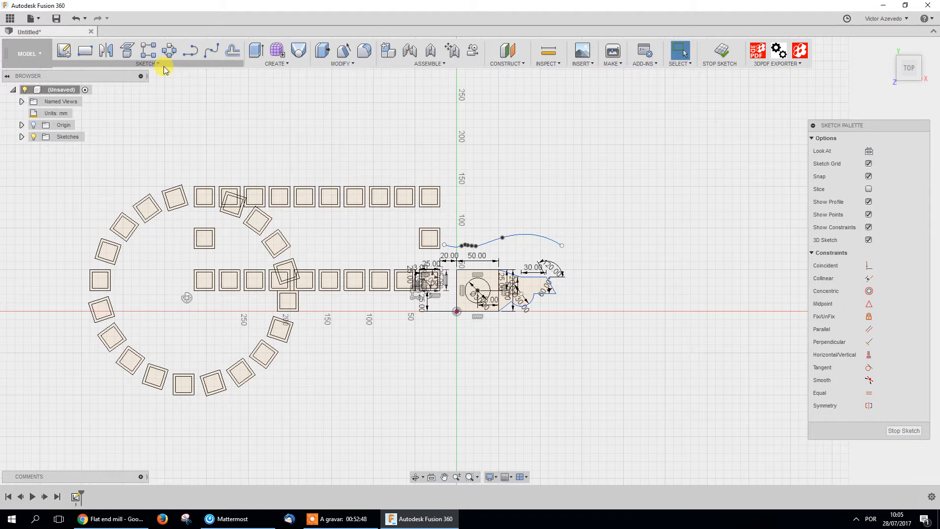
left_click(108, 51)
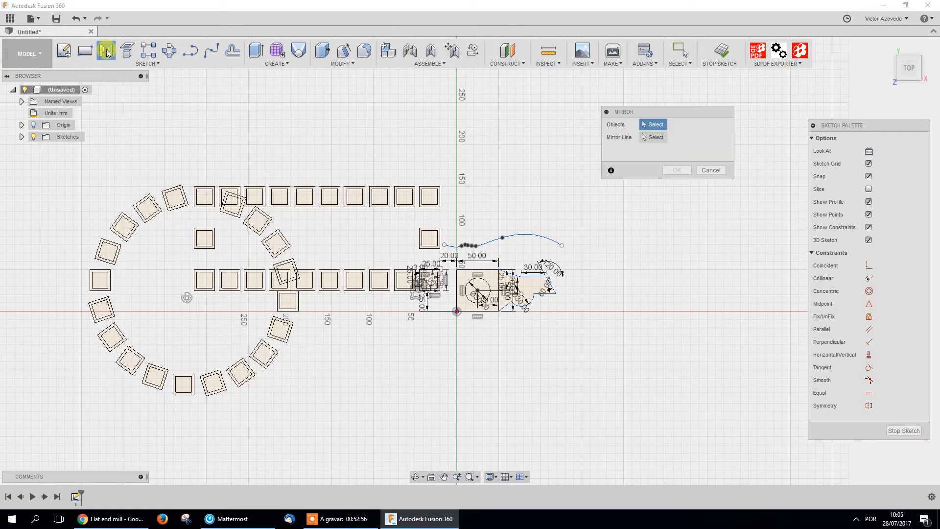
scroll(451, 176, "up", 4)
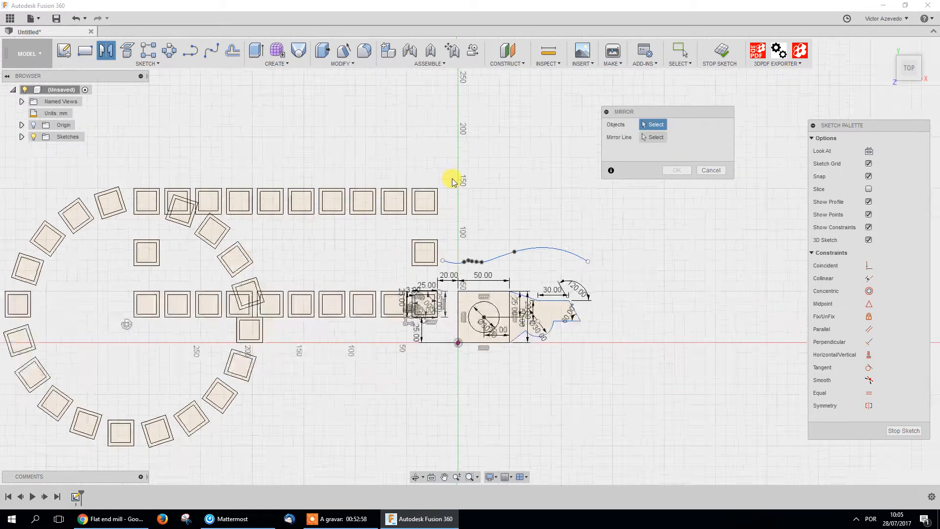
scroll(451, 235, "up", 4)
left_click_drag(432, 230, 336, 140)
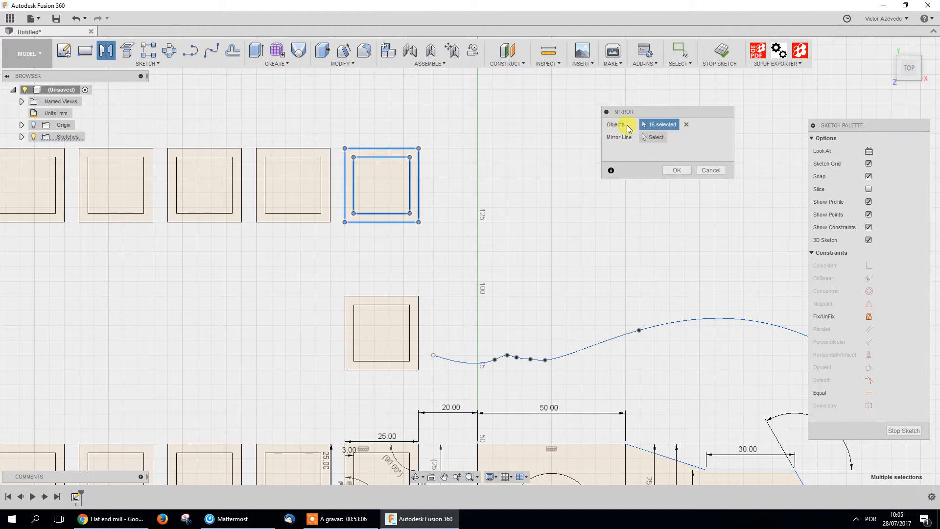
Use the bottom edge of the dimensioned 25 mm square as the mirror line
left_click(655, 137)
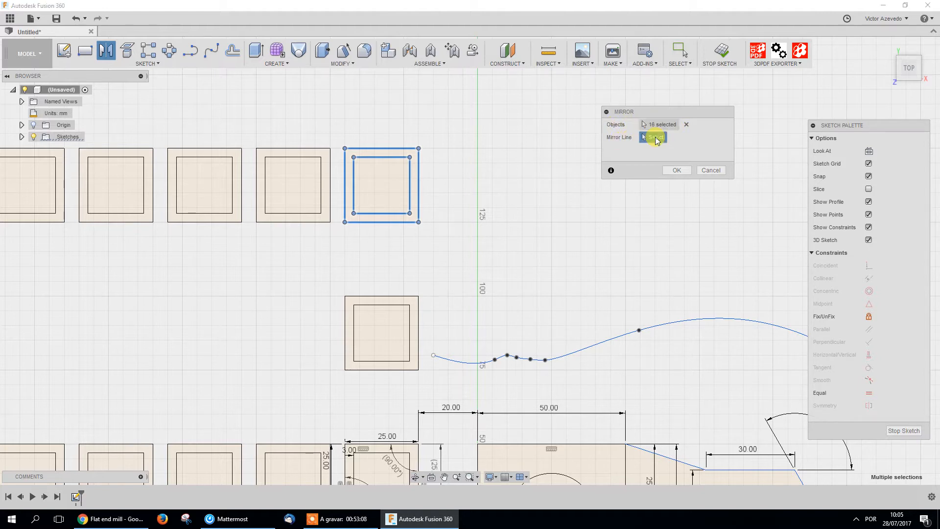
scroll(466, 253, "down", 3)
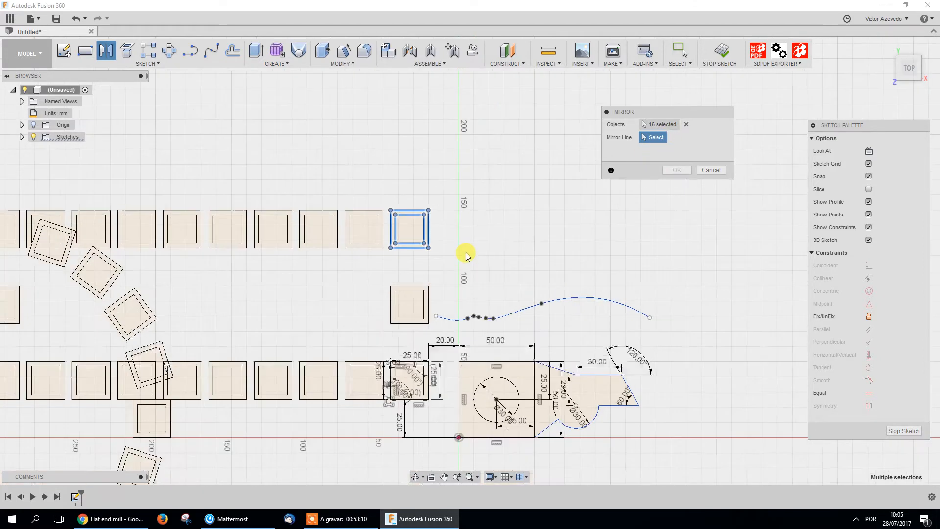
middle_click_drag(510, 293, 485, 208)
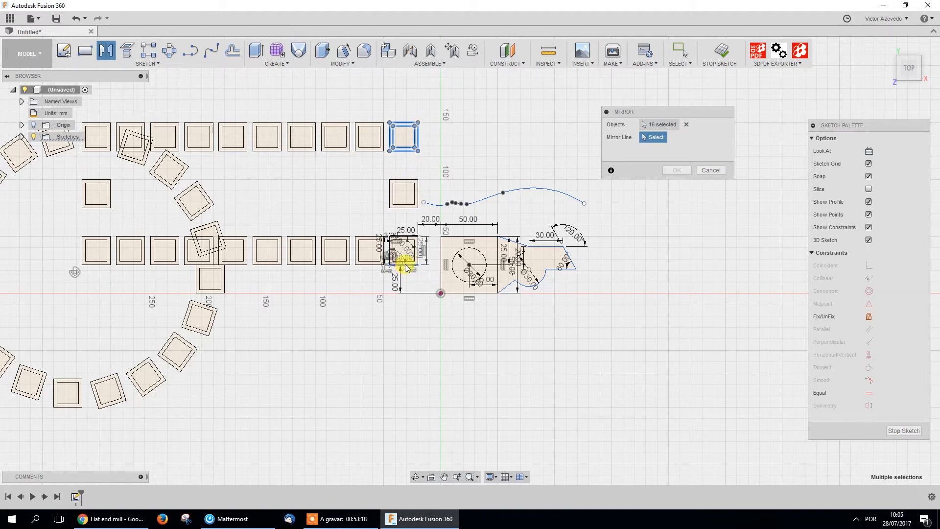
scroll(406, 266, "up", 10)
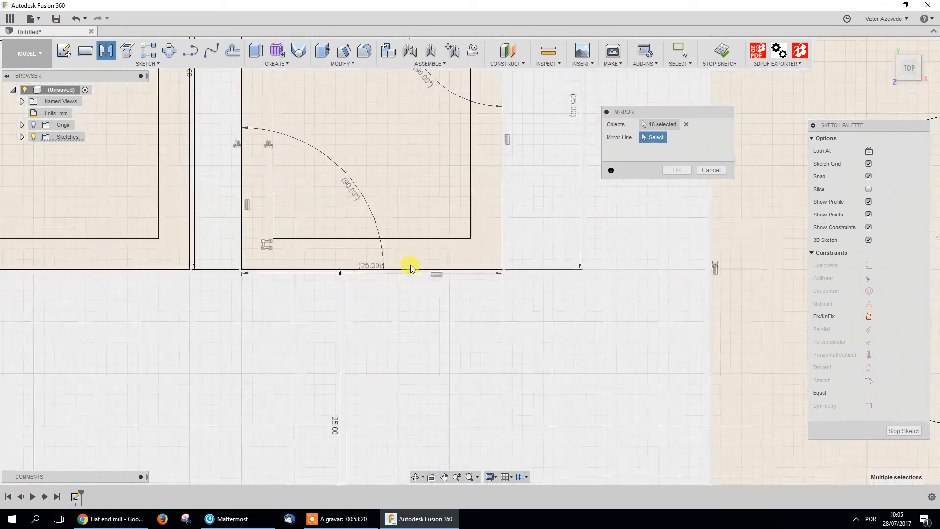
left_click(411, 269)
scroll(429, 266, "down", 5)
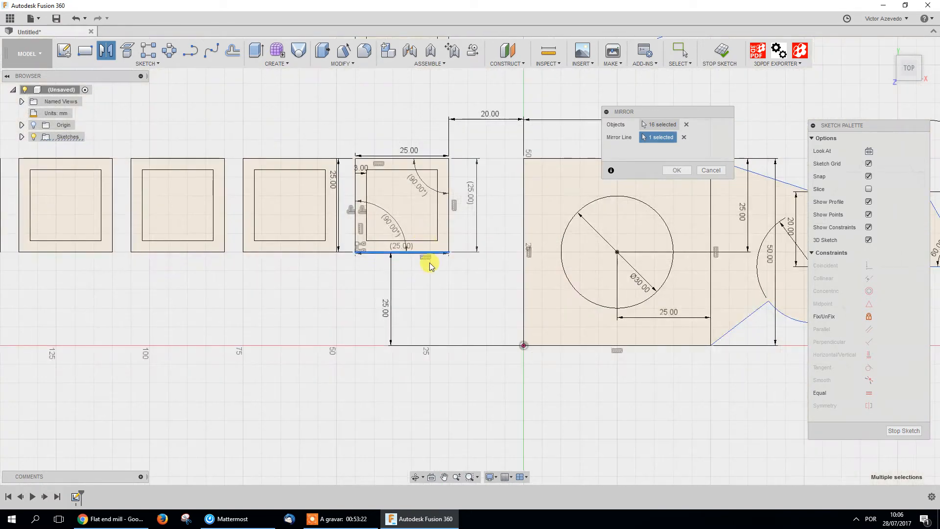
Try a tilted square's edge near the top of the circular pattern as the mirror line, and clear that selection
scroll(443, 274, "down", 5)
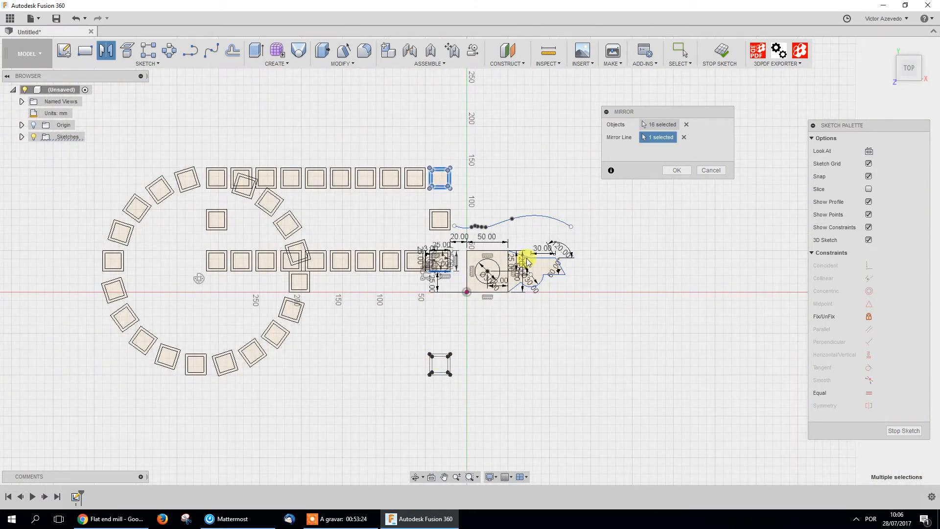
left_click(684, 137)
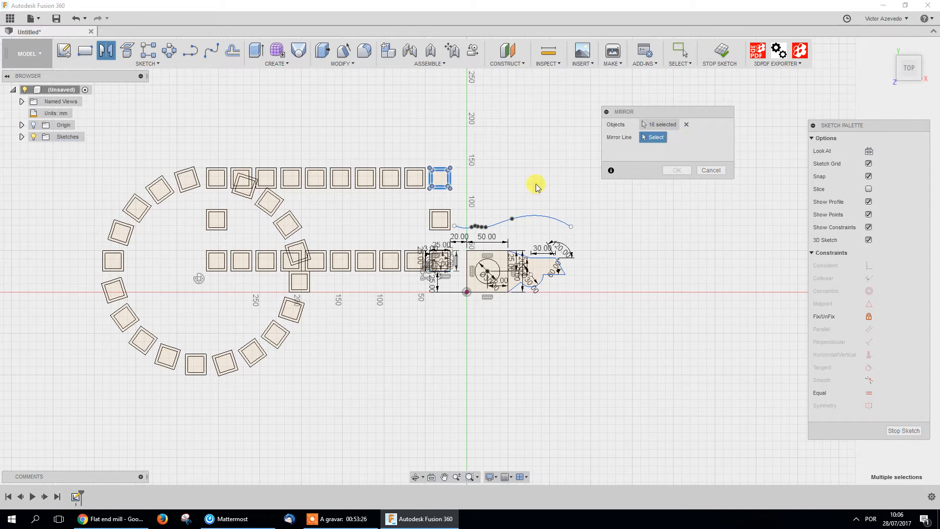
left_click(177, 183)
middle_click_drag(487, 201, 484, 193)
middle_click_drag(481, 258, 281, 315)
left_click(684, 137)
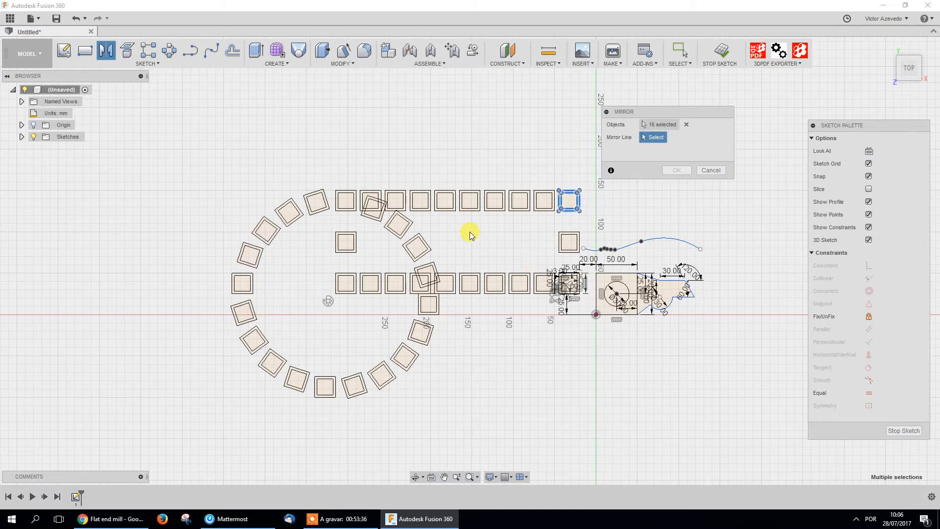
Preview the mirror about the slanted right edge of the dimensioned profile, and clear that mirror line
middle_click_drag(713, 217, 643, 199)
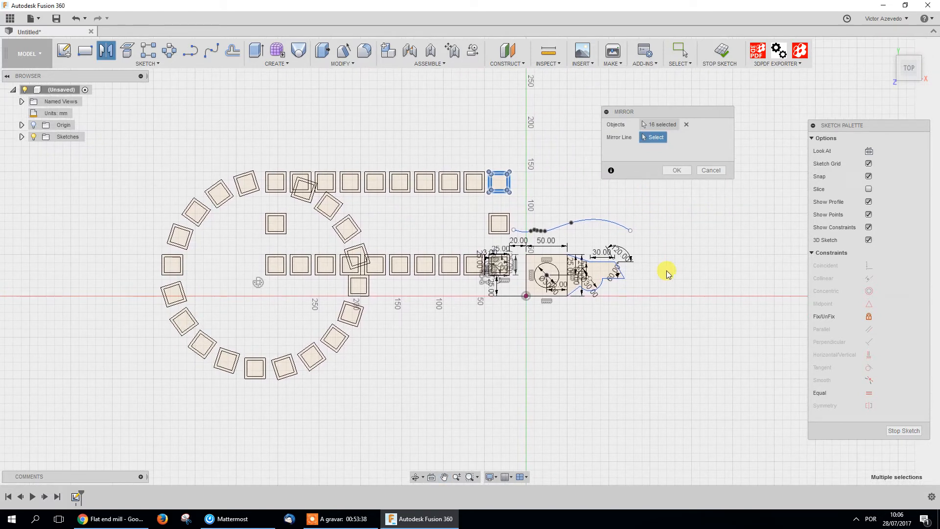
left_click(620, 274)
mouse_move(657, 274)
middle_mouse_down()
mouse_move(575, 309)
mouse_move(504, 275)
middle_mouse_up()
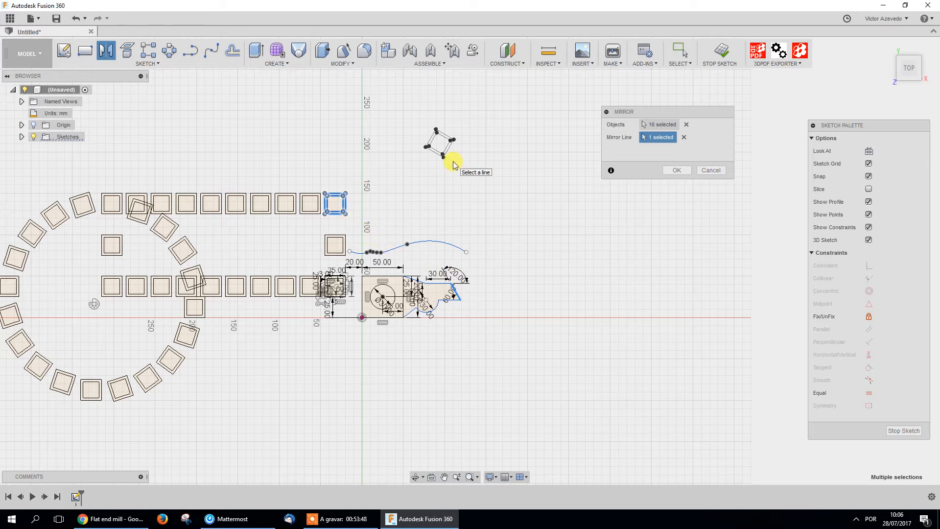
left_click(685, 138)
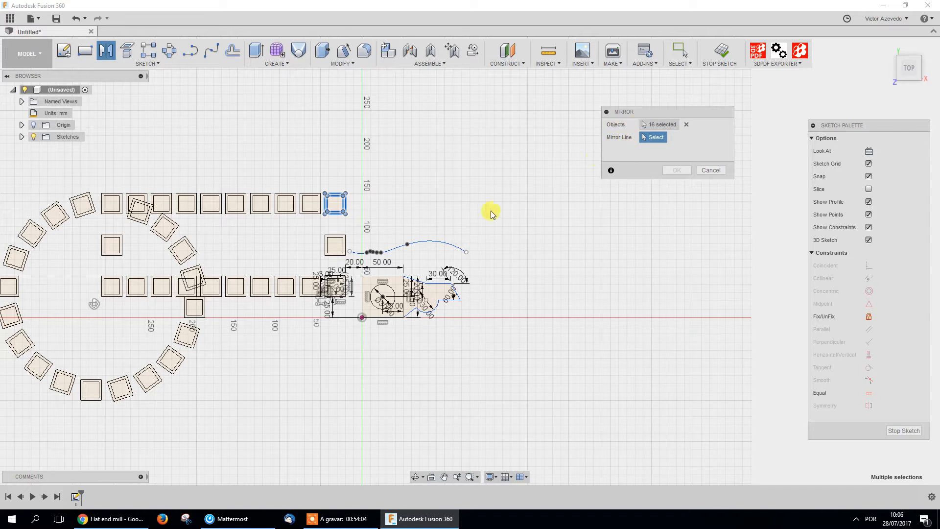
Mirror the upper row's rightmost double square about the top edge of the neighbouring square
scroll(338, 179, "up", 5)
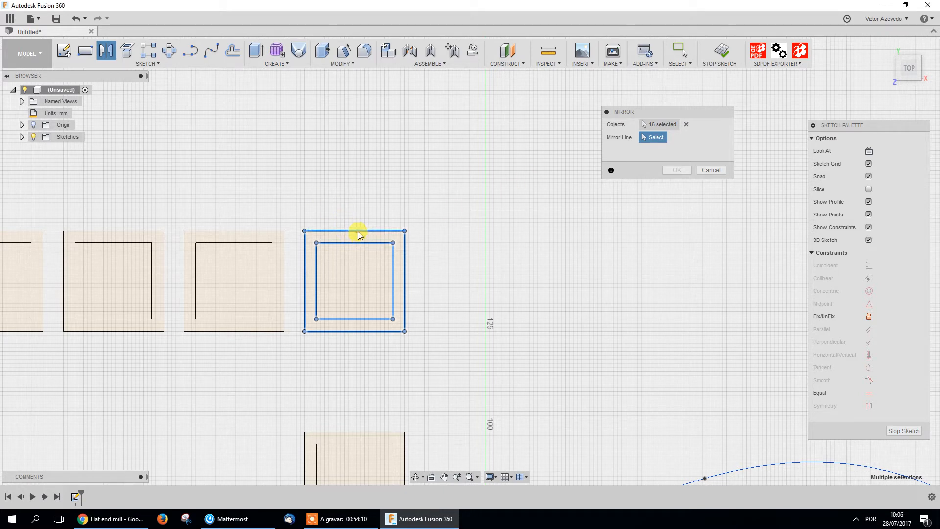
left_click(250, 233)
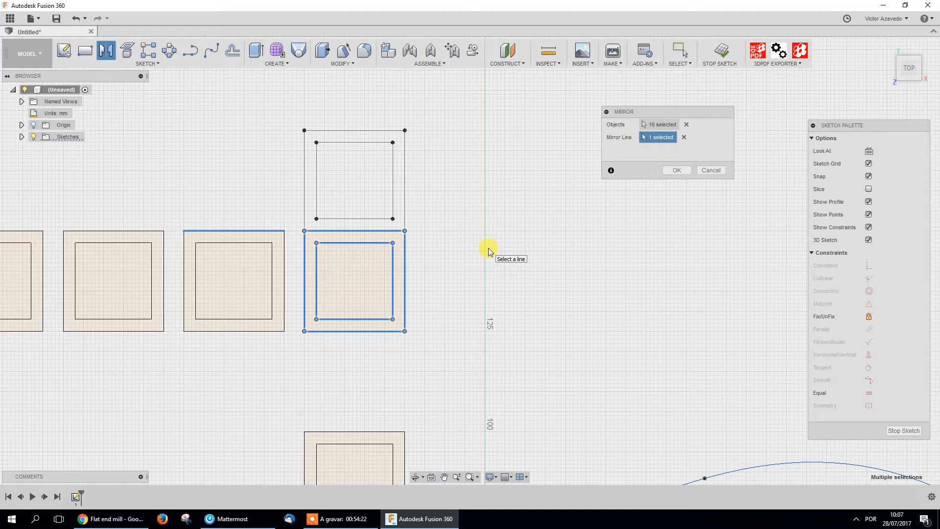
left_click(667, 170)
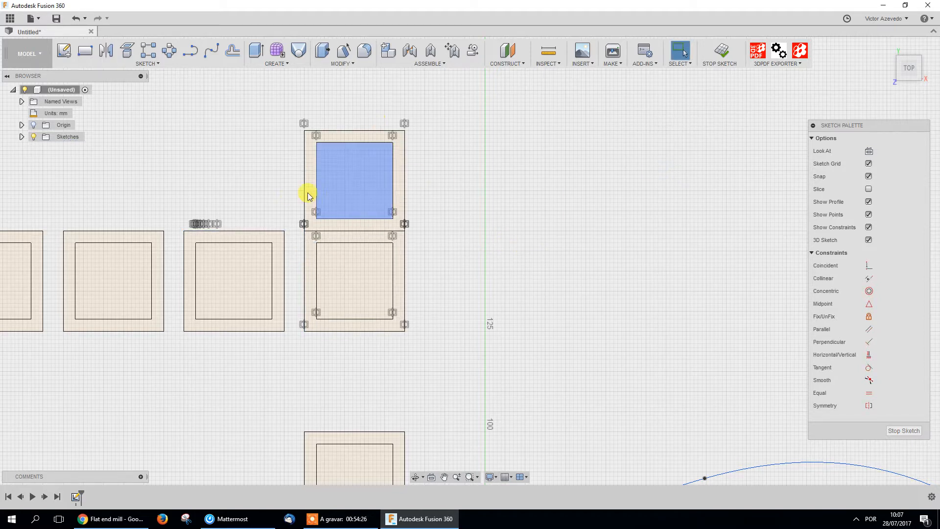
Inspect the symmetry constraints linking the mirrored double square to its mirror line, and undo the mirror
left_click(409, 224)
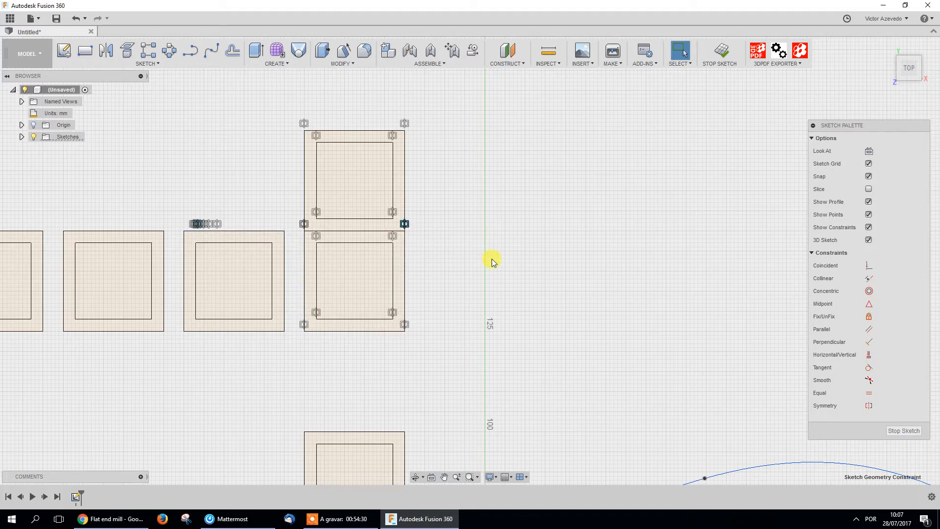
left_click(195, 224)
left_click(495, 228)
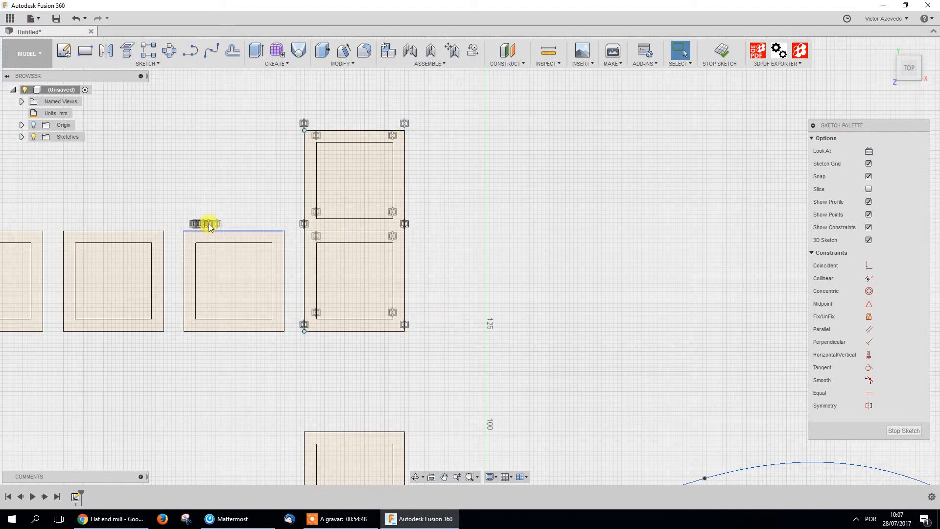
double_click(304, 220)
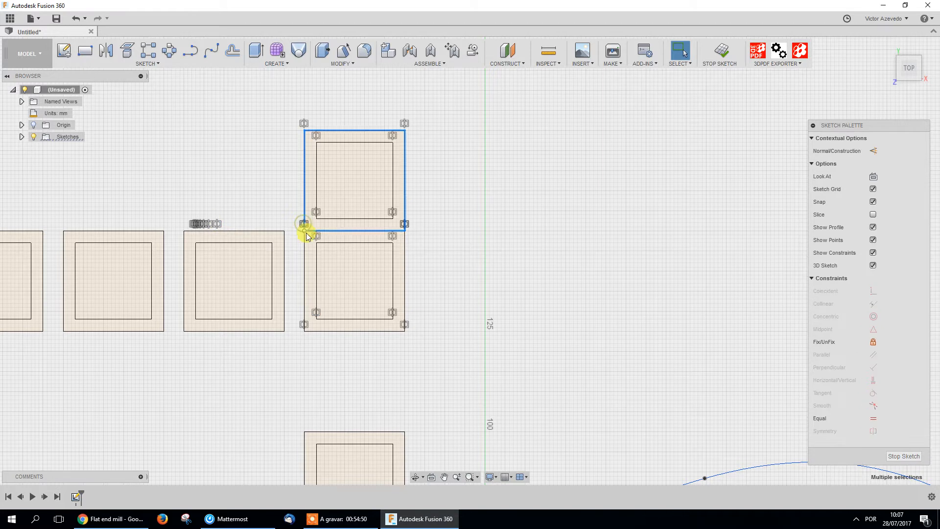
key("Escape")
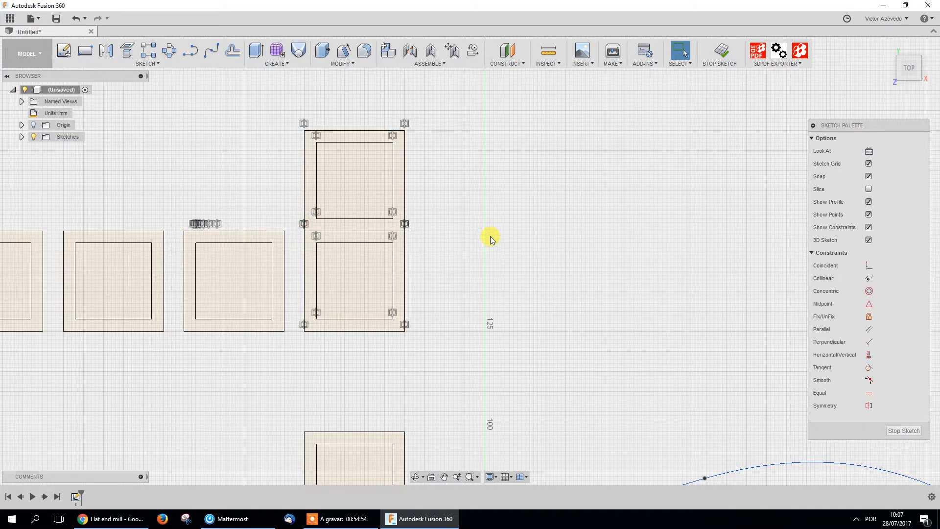
key("ctrl+z")
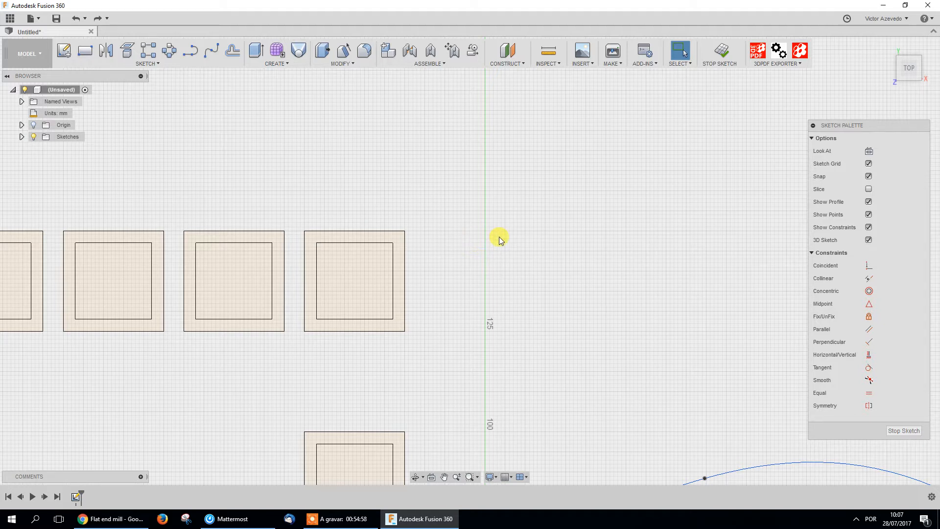
left_click(157, 65)
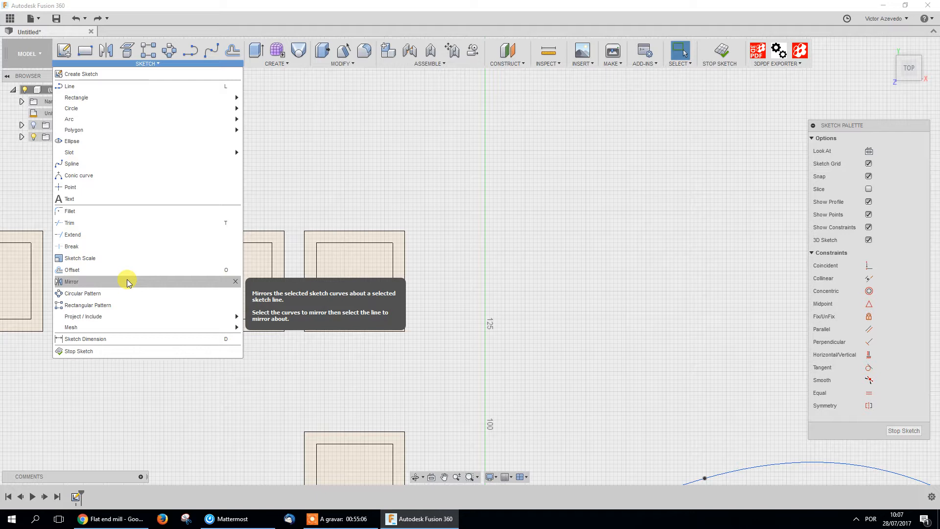
left_click(127, 282)
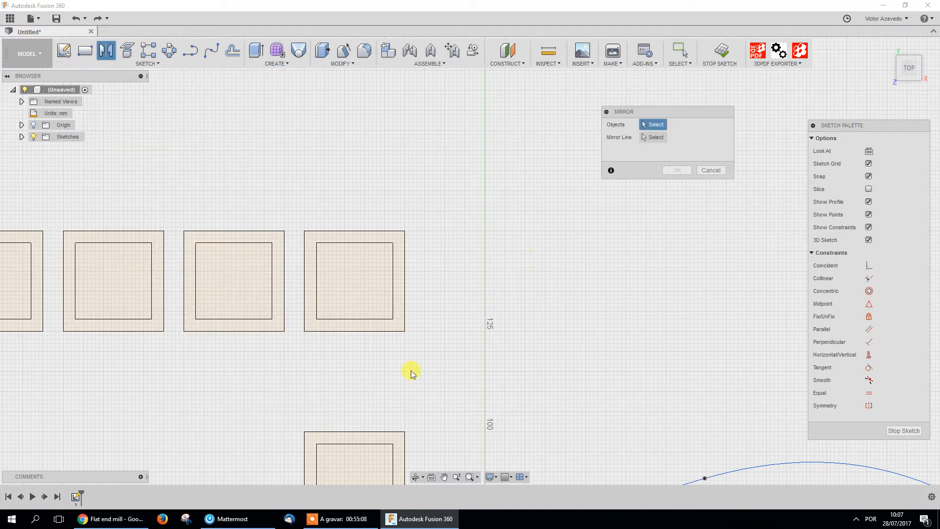
scroll(423, 355, "down", 2)
left_click(711, 170)
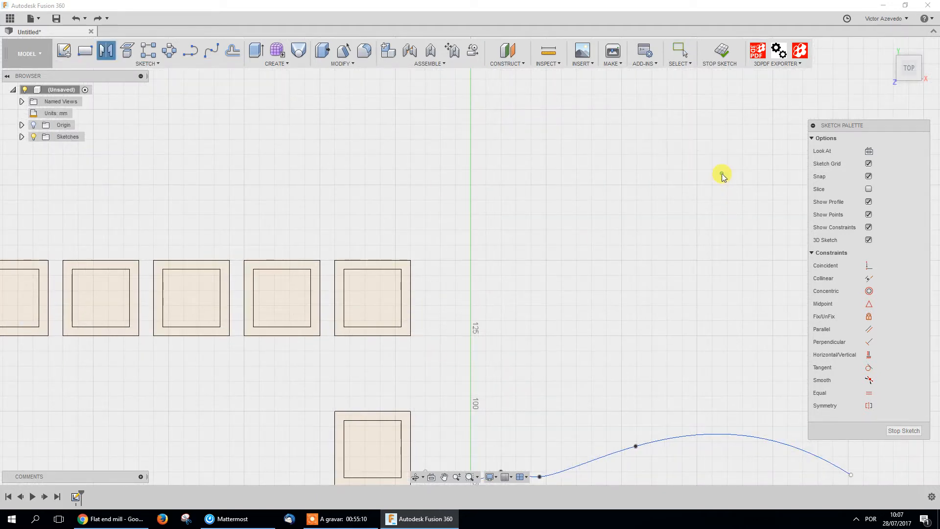
Mirror the upper row's rightmost double square about the slanted right edge of the dimensioned profile
left_click(146, 64)
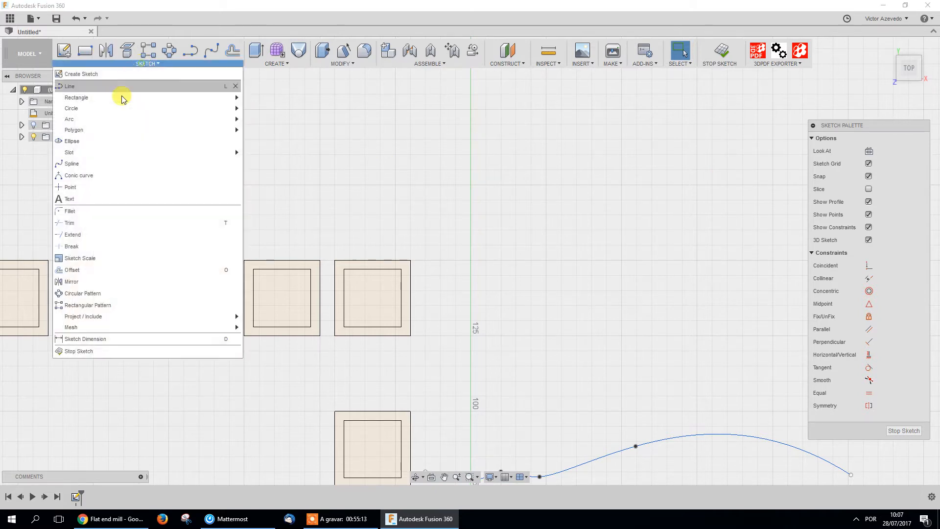
left_click(89, 283)
left_click_drag(428, 351, 328, 247)
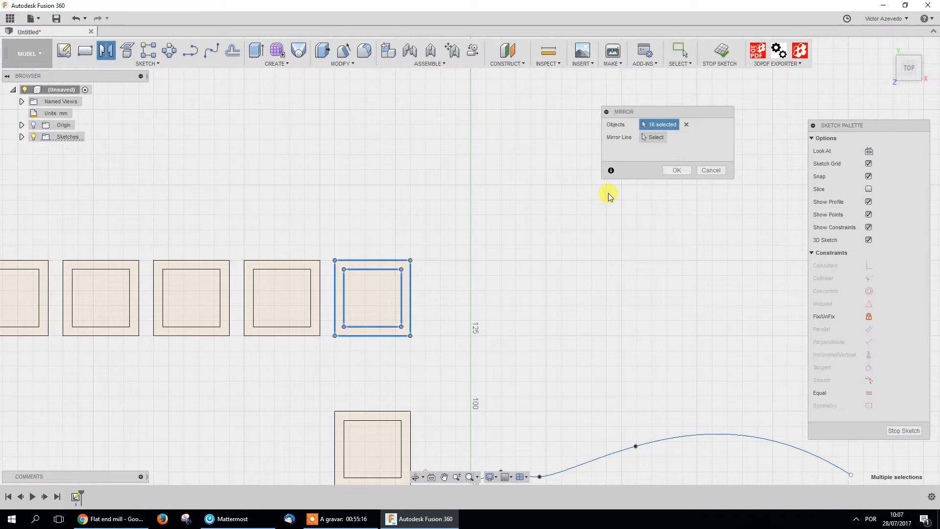
left_click(653, 137)
scroll(522, 221, "down", 5)
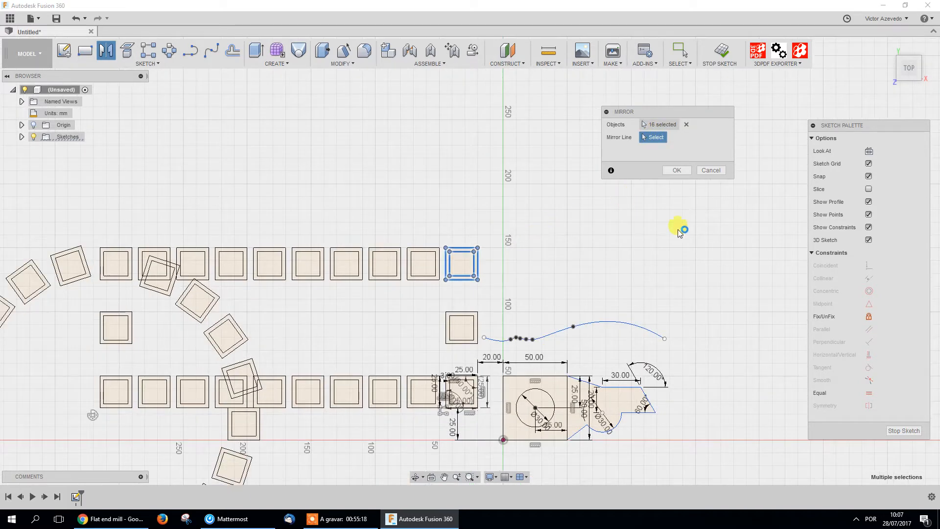
left_click(653, 406)
middle_click_drag(625, 243, 525, 282)
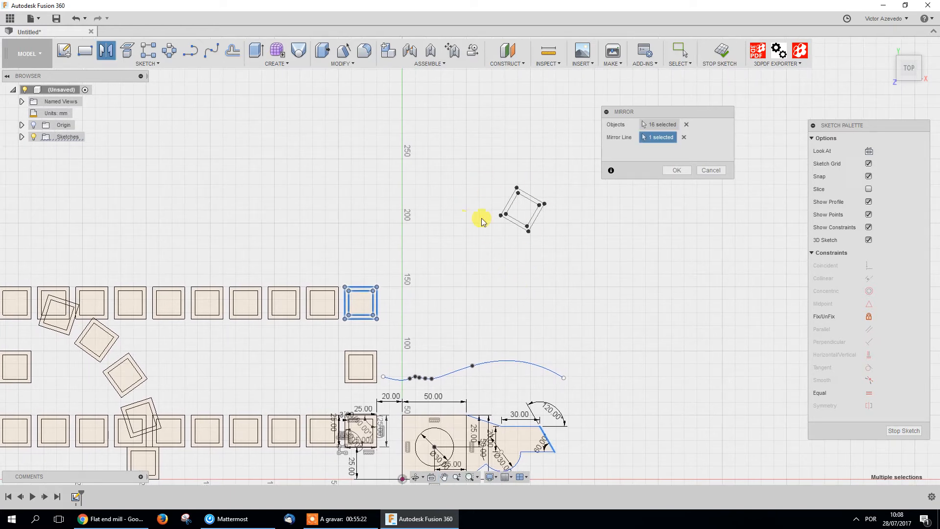
left_click(677, 170)
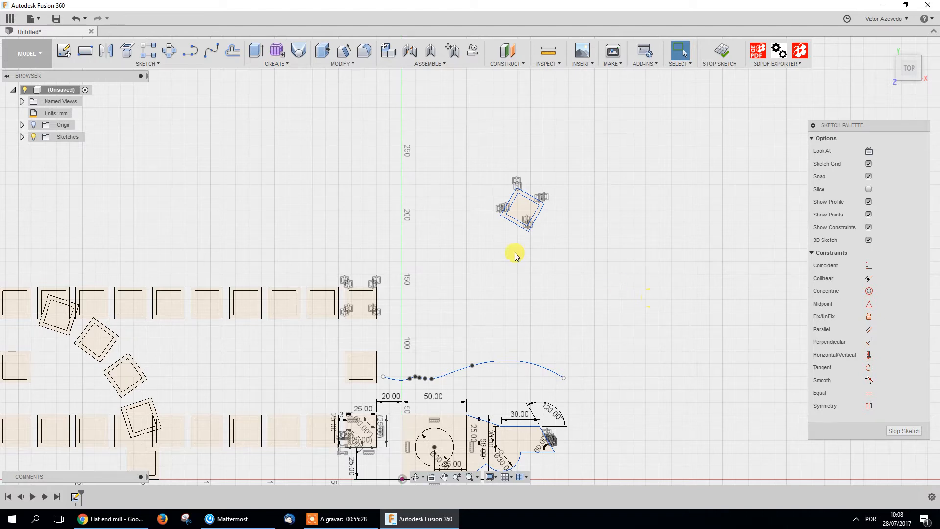
Set the original dimensioned square's width to 30 mm to test the linked copies, and undo the change
scroll(453, 243, "down", 2)
scroll(389, 423, "up", 4)
double_click(386, 316)
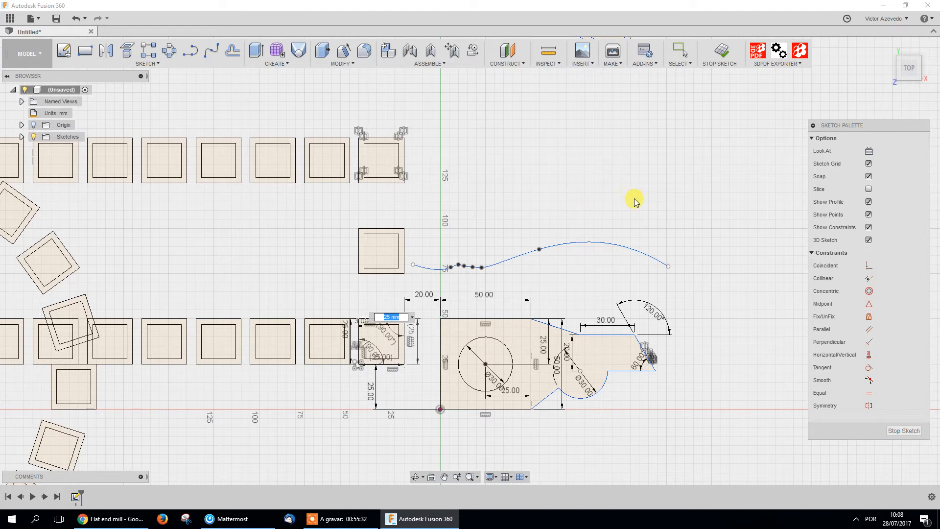
scroll(646, 205, "down", 3)
middle_click_drag(661, 208, 589, 261)
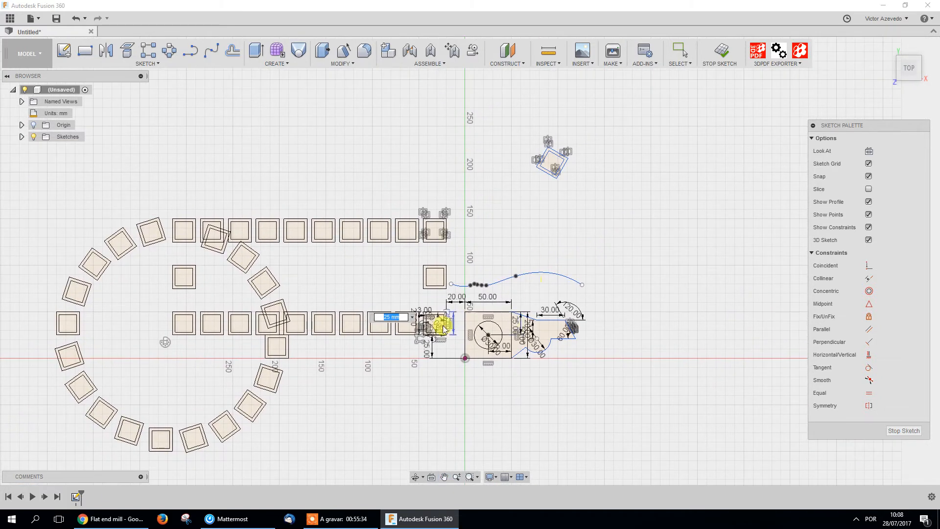
type("30")
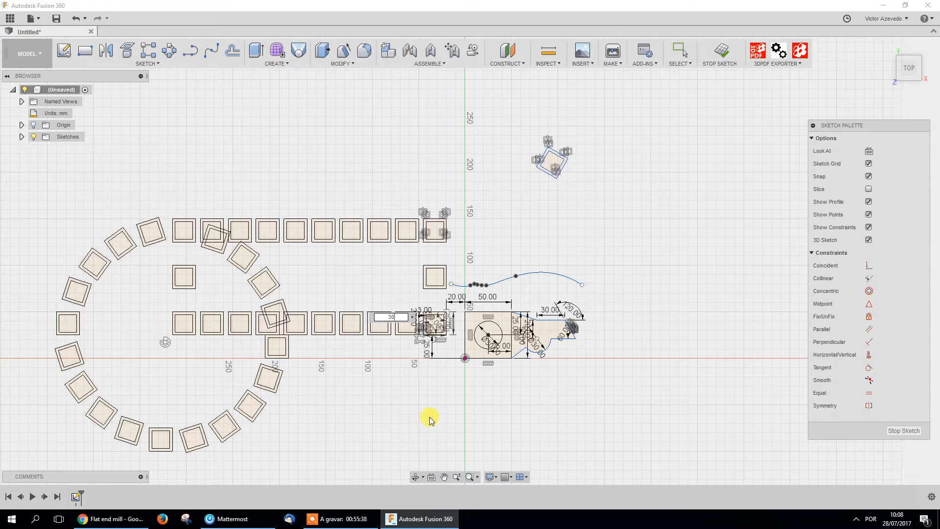
key("Return")
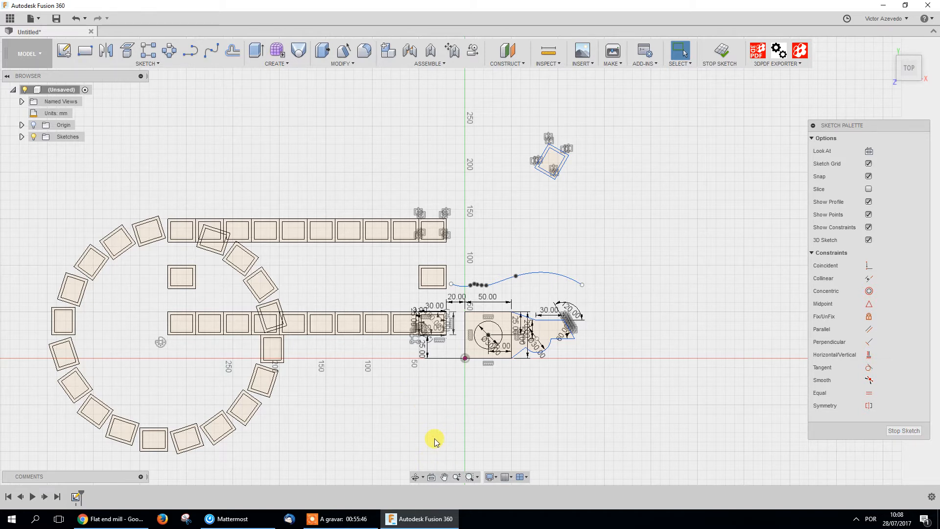
key("ctrl+z")
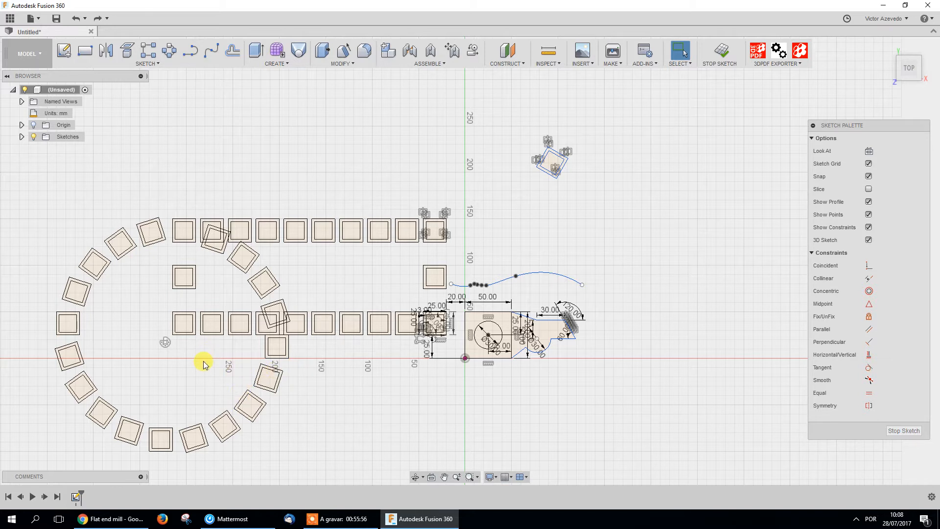
Open the width dimension of the large square containing the circle for editing, and close it unchanged
scroll(503, 325, "up", 5)
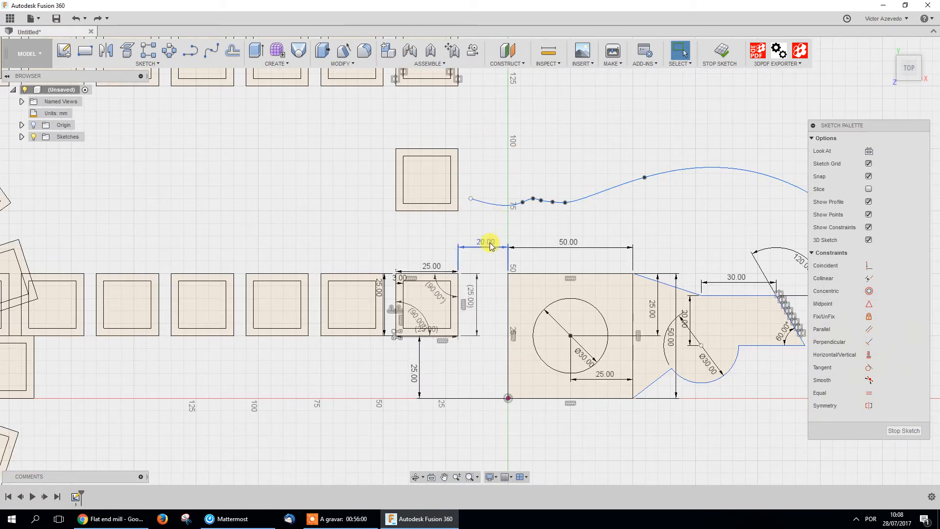
mouse_move(504, 269)
middle_mouse_down()
mouse_move(395, 310)
mouse_move(350, 361)
mouse_move(361, 381)
middle_mouse_up()
mouse_move(561, 228)
middle_mouse_down()
mouse_move(482, 273)
mouse_move(452, 216)
middle_mouse_up()
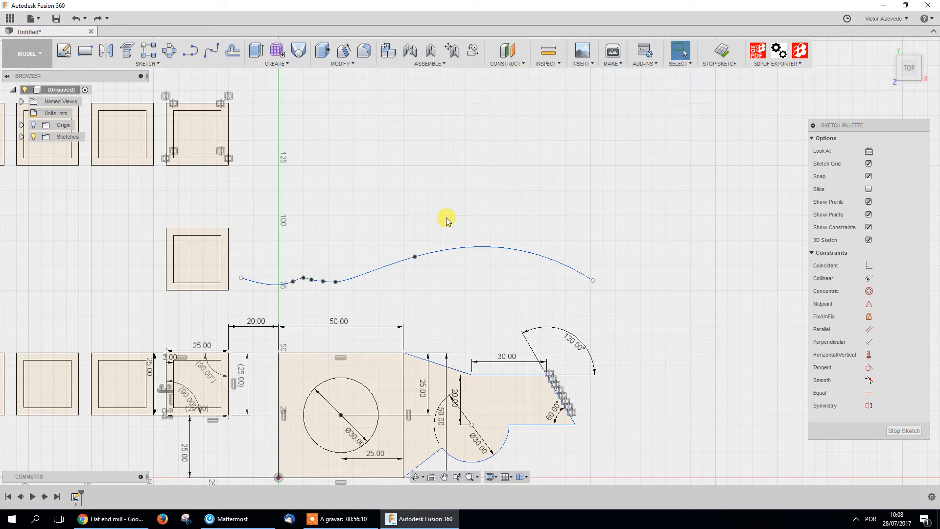
double_click(343, 321)
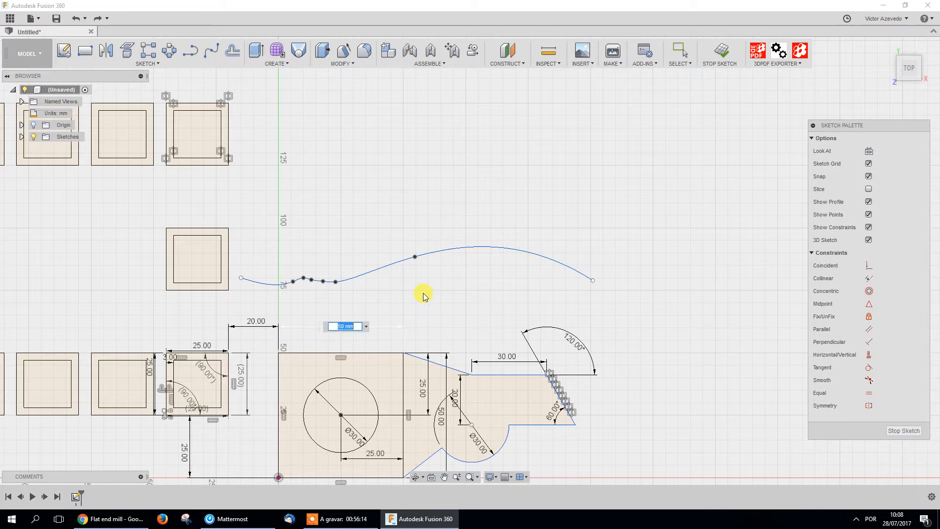
key("Return")
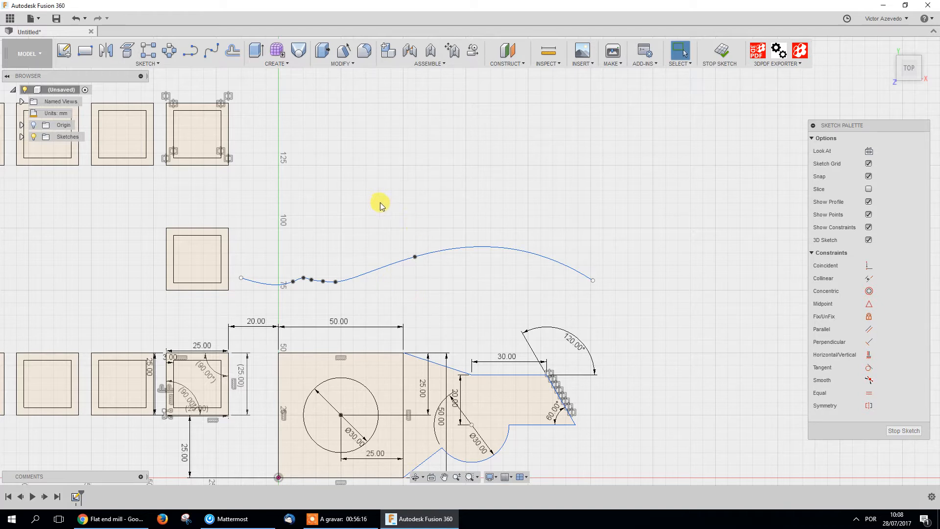
Sketch a two-point rectangle about 28 mm wide in the empty area above the spline
key("r")
left_click(400, 132)
left_click(471, 181)
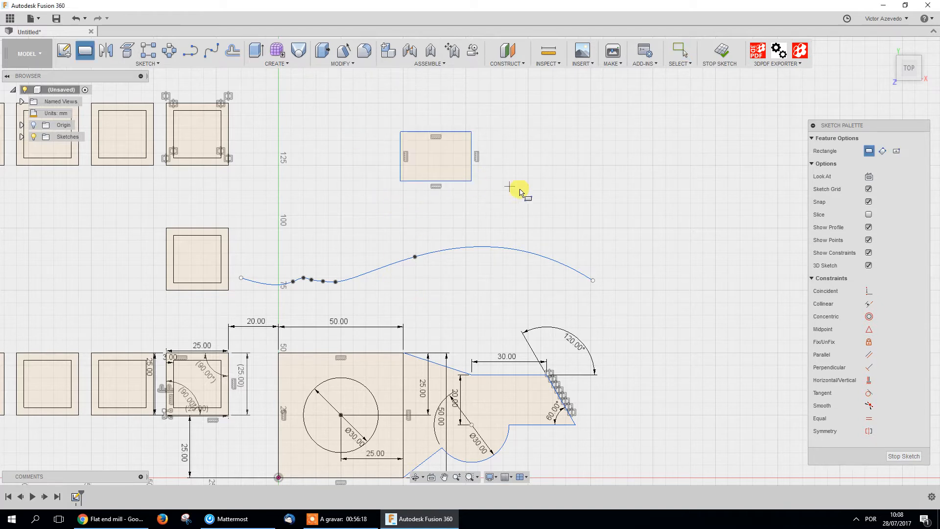
key("Escape")
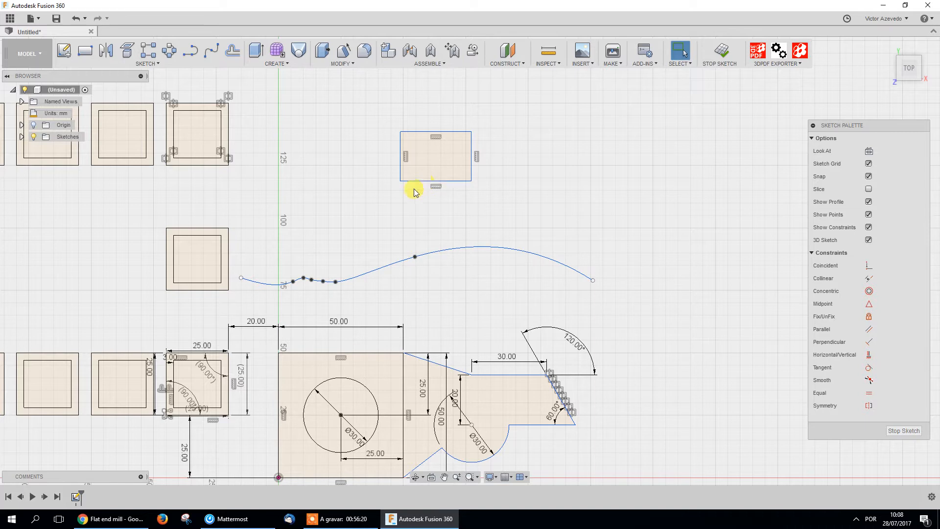
Dimension the new rectangle's width by referencing the 50 mm width dimension of the large square containing the circle
key("d")
left_click(421, 181)
left_click(428, 211)
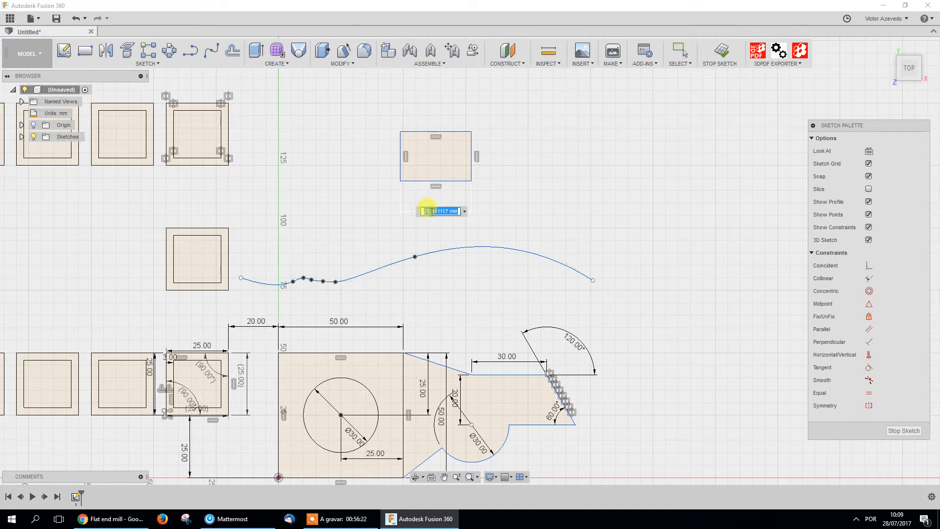
left_click(338, 326)
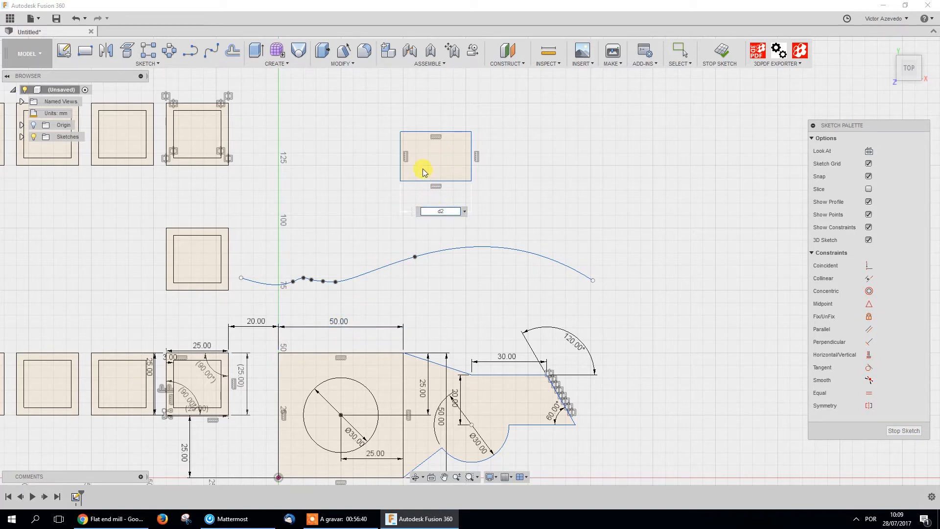
type("+12")
key("BackSpace")
key("BackSpace")
key("BackSpace")
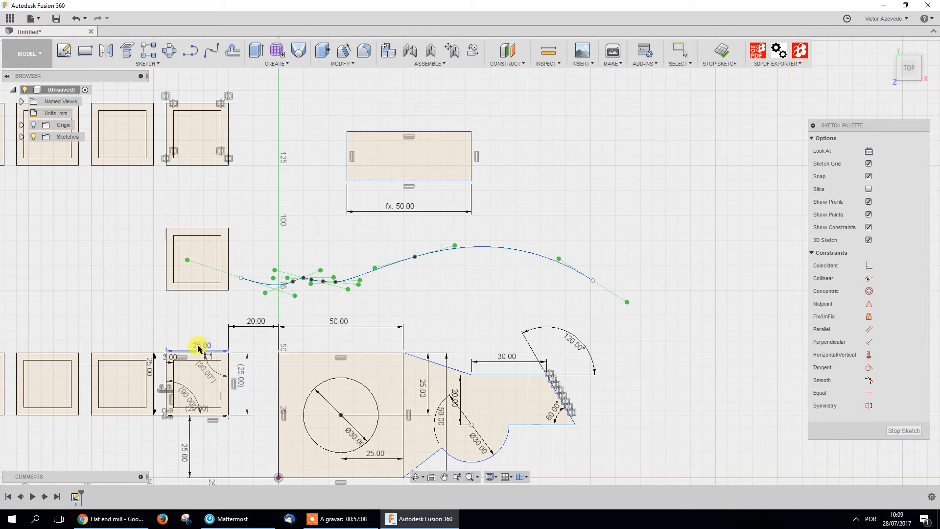
Dimension the new rectangle's height by referencing the width dimension of the original small square
scroll(155, 327, "down", 5)
middle_click_drag(59, 287, 268, 271)
scroll(64, 250, "up", 1)
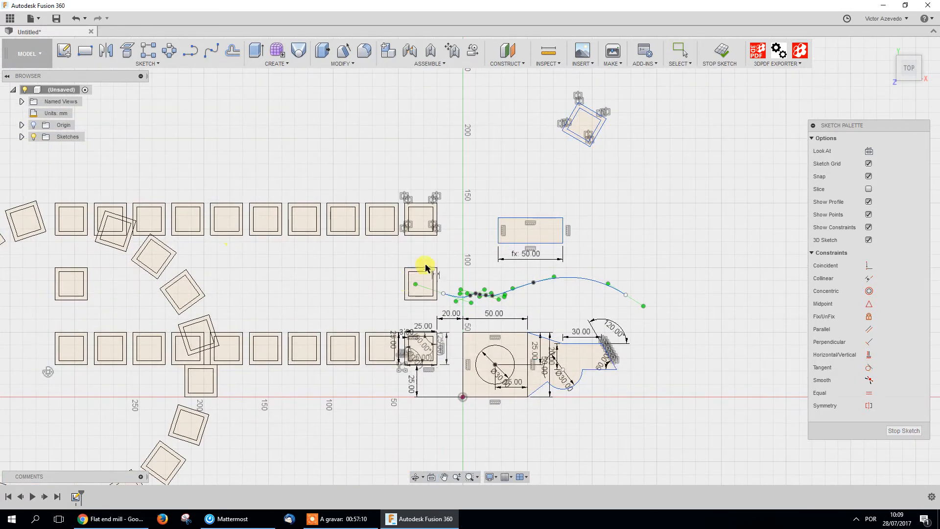
middle_click_drag(425, 268, 237, 294)
scroll(304, 269, "up", 5)
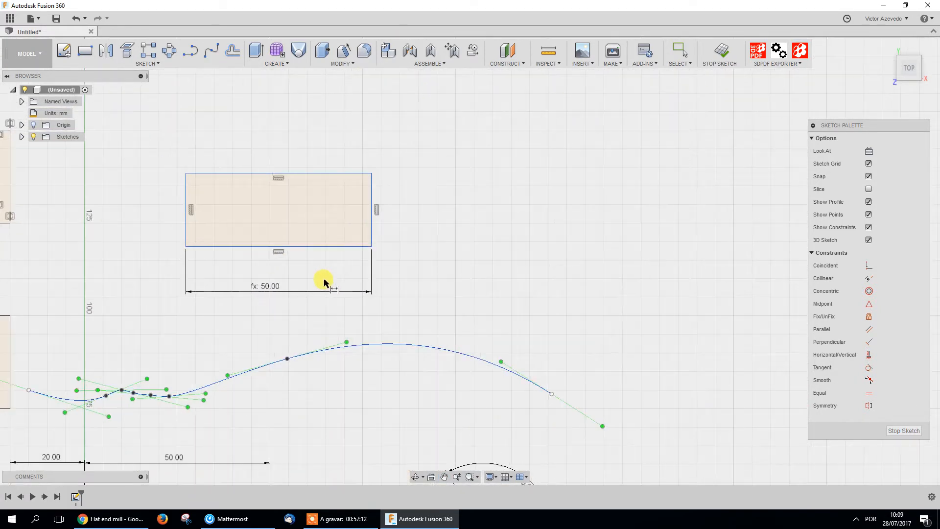
scroll(325, 283, "down", 1)
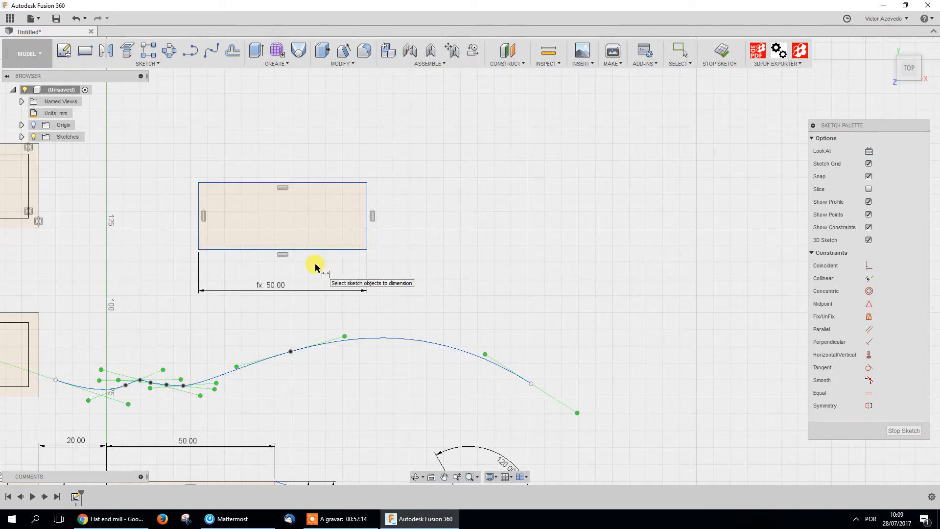
left_click(368, 210)
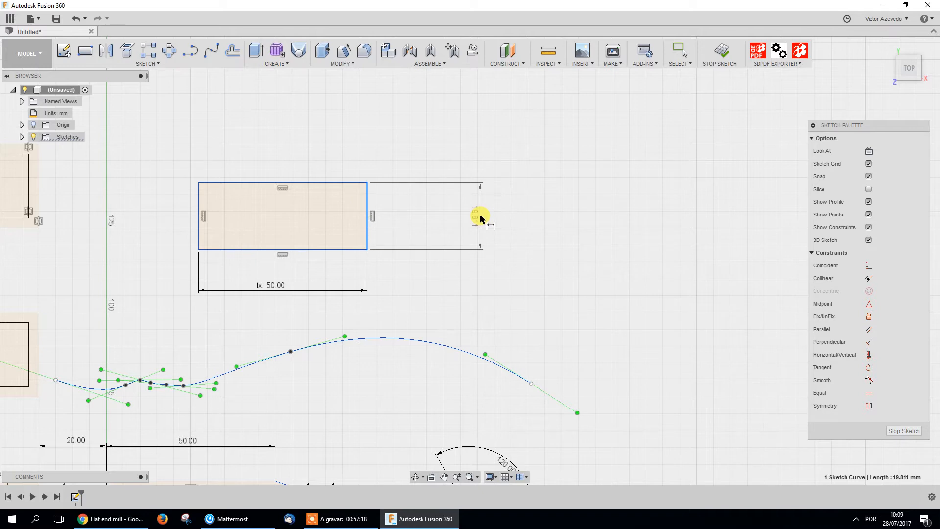
left_click(463, 217)
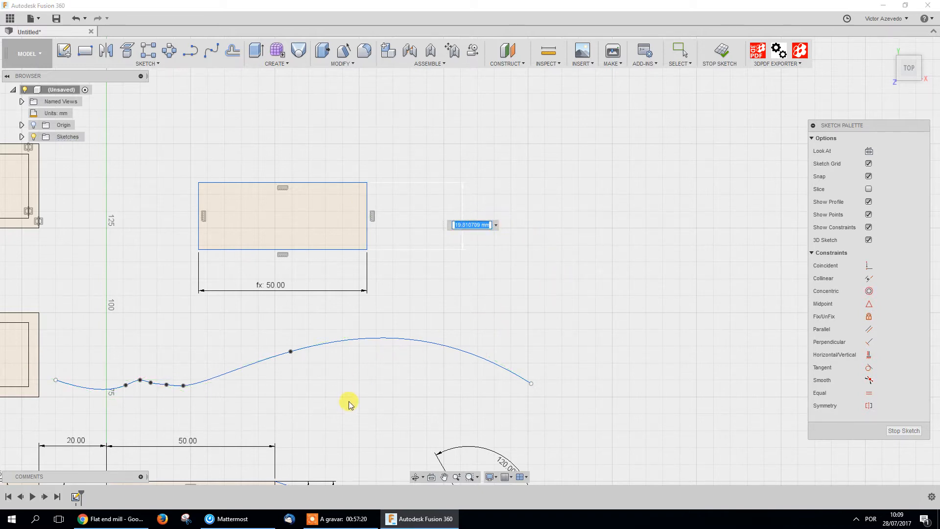
scroll(426, 325, "down", 3)
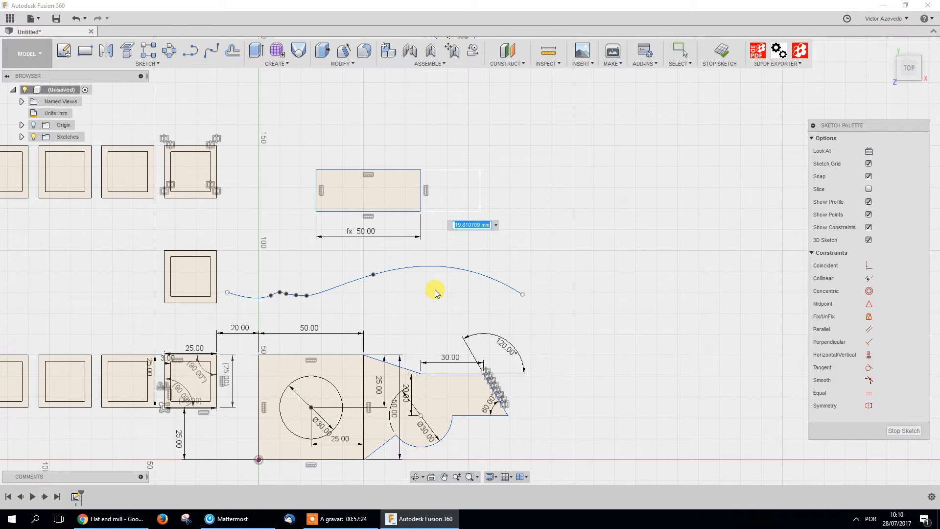
left_click(194, 348)
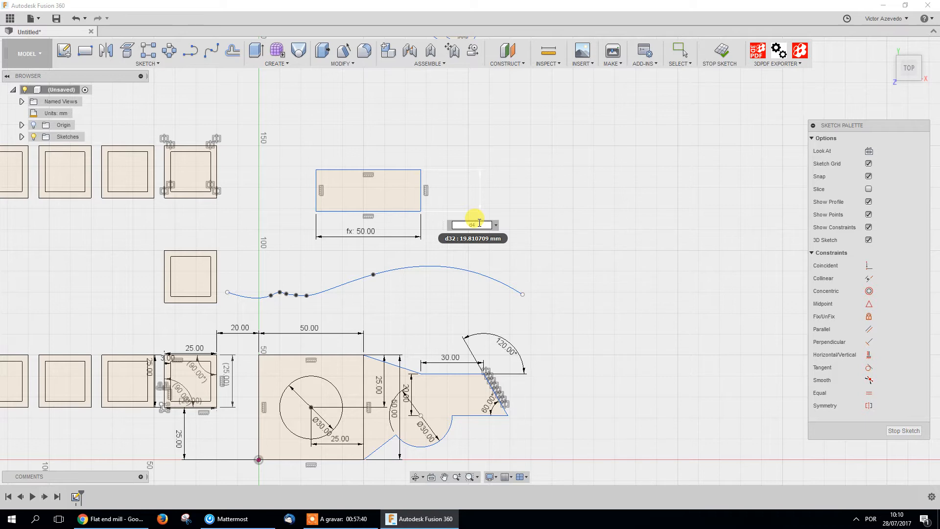
key("Return")
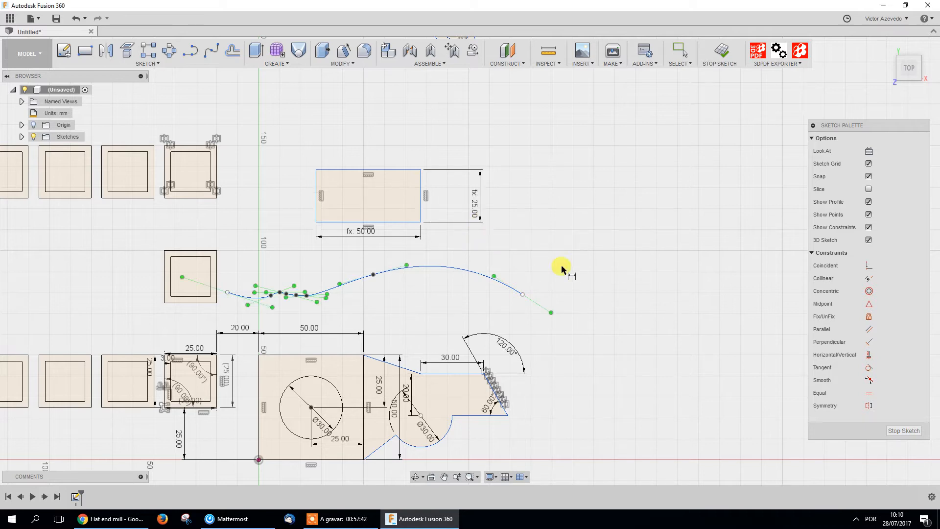
Set the original small square's width to 30 mm to test the linked rectangle height, and set it back to 25 mm
double_click(196, 349)
type("30")
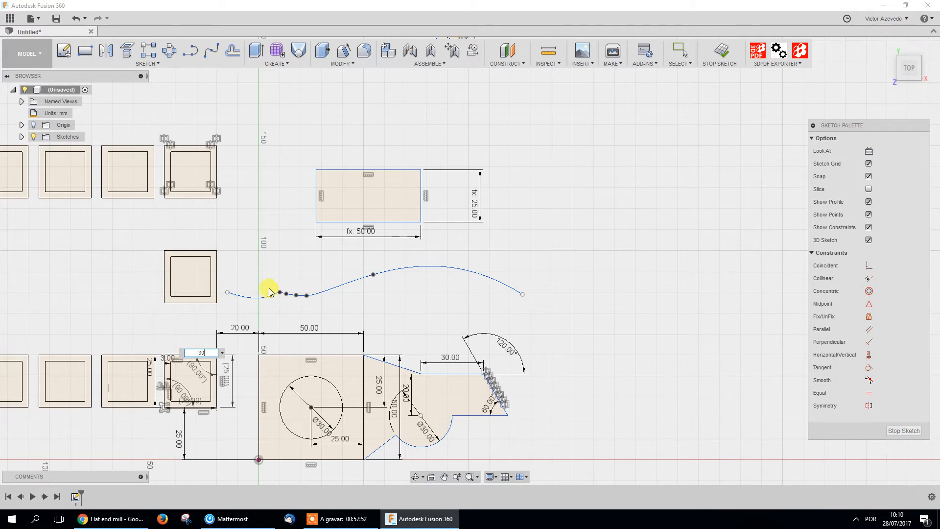
key("Return")
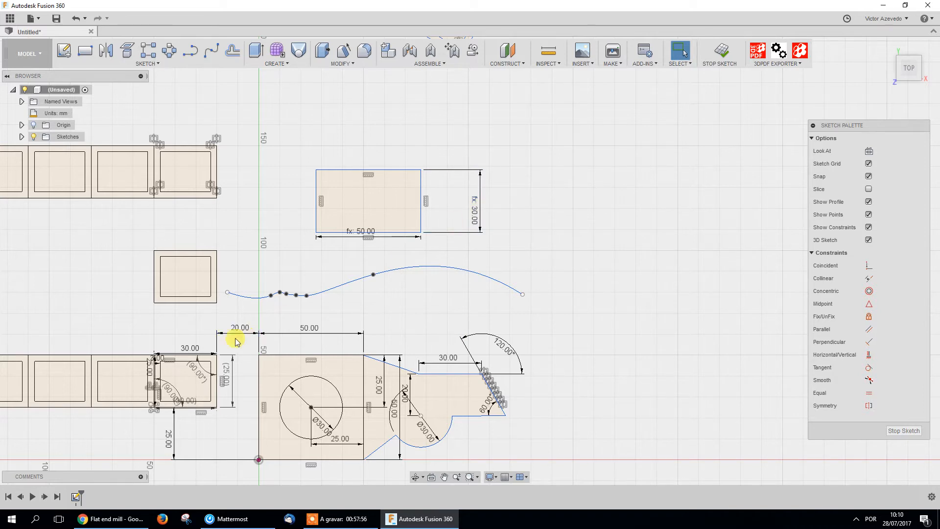
double_click(187, 348)
type("25")
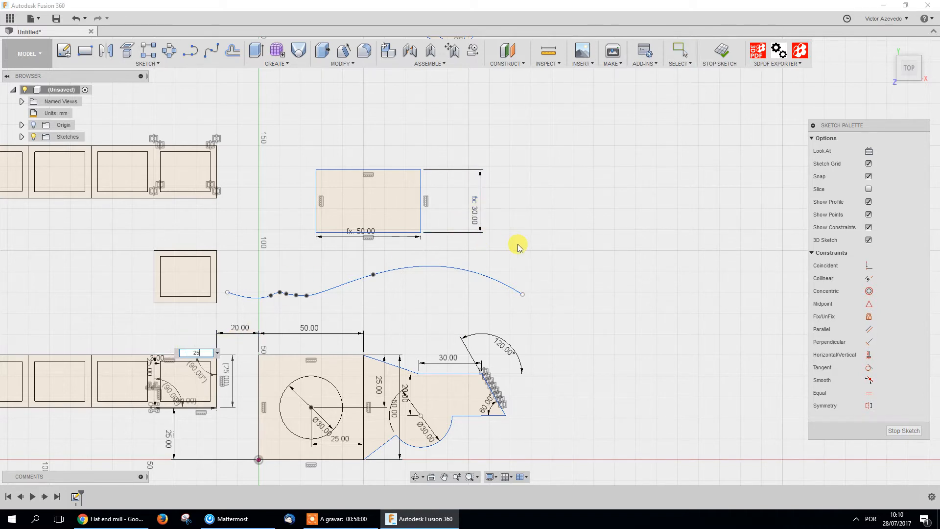
key("Return")
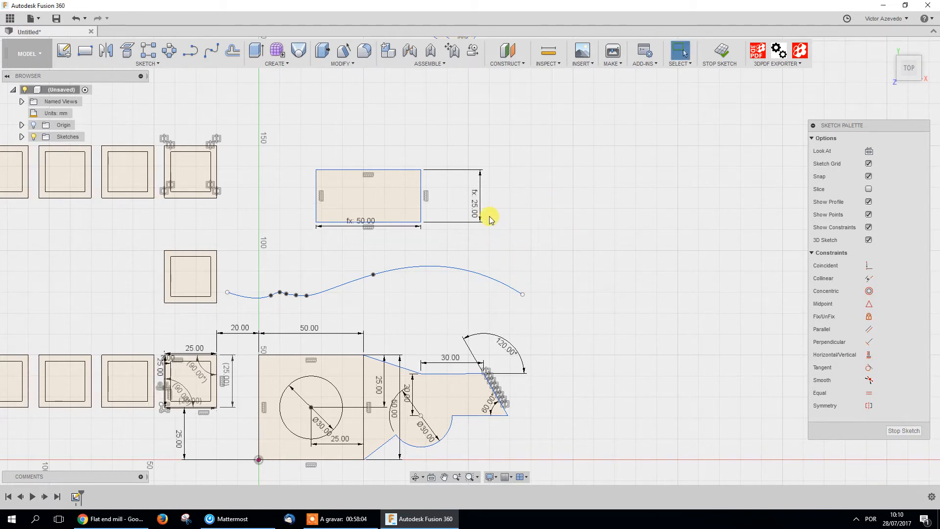
Try Sketch Scale on the new rectangle about the profile's lower-right corner with factors 0.1 and 0.5, and cancel it
left_click(146, 63)
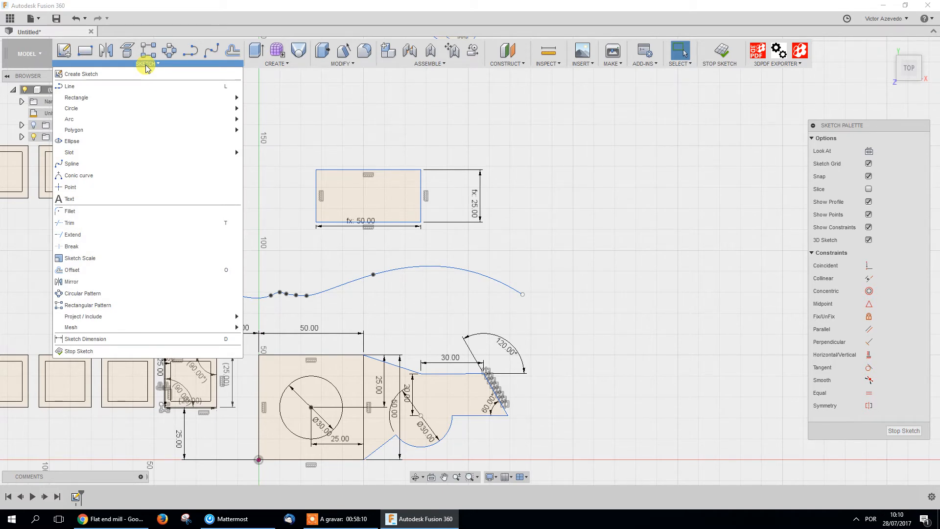
left_click(102, 262)
mouse_move(299, 137)
left_mouse_down()
mouse_move(310, 179)
mouse_move(536, 250)
left_mouse_up()
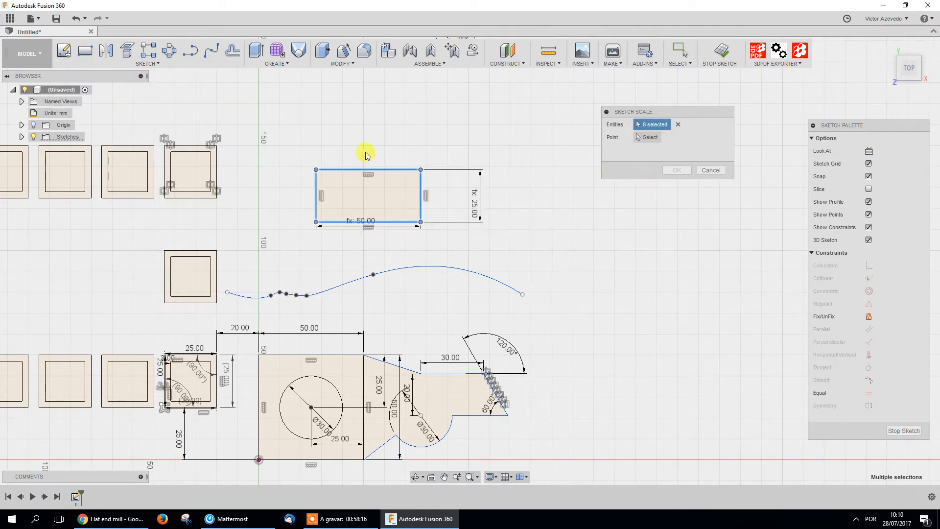
left_click(652, 138)
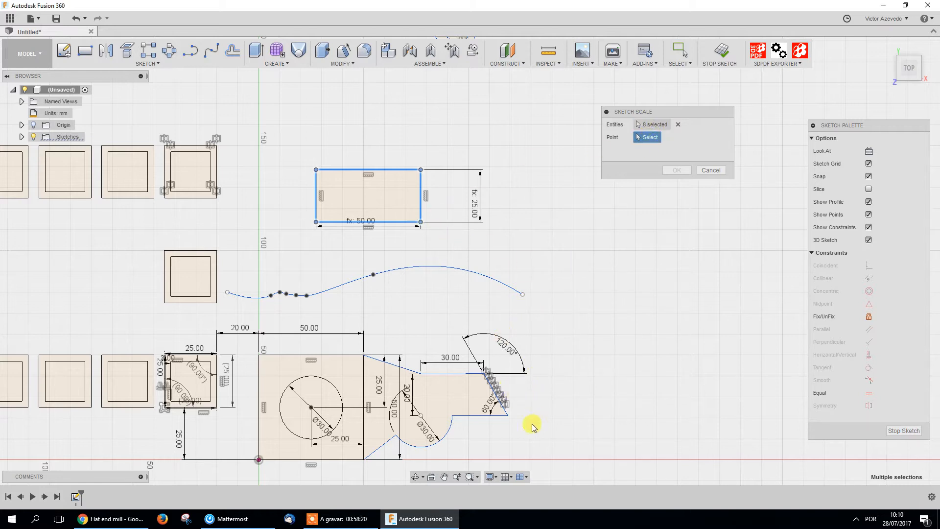
left_click(509, 417)
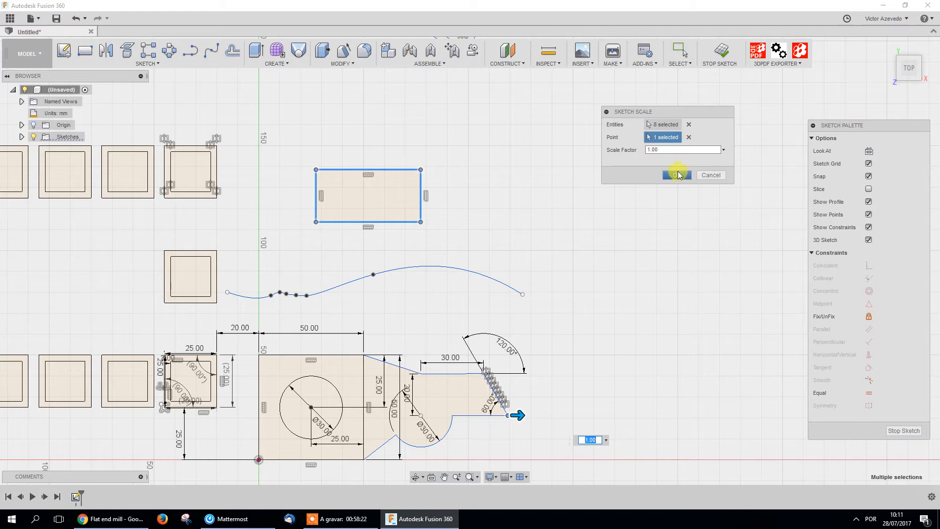
left_click(660, 149)
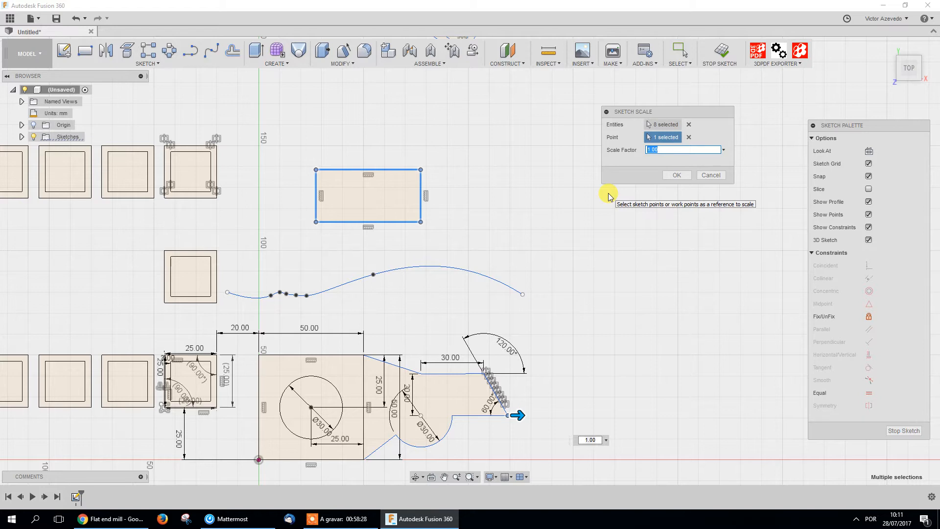
type("0.1")
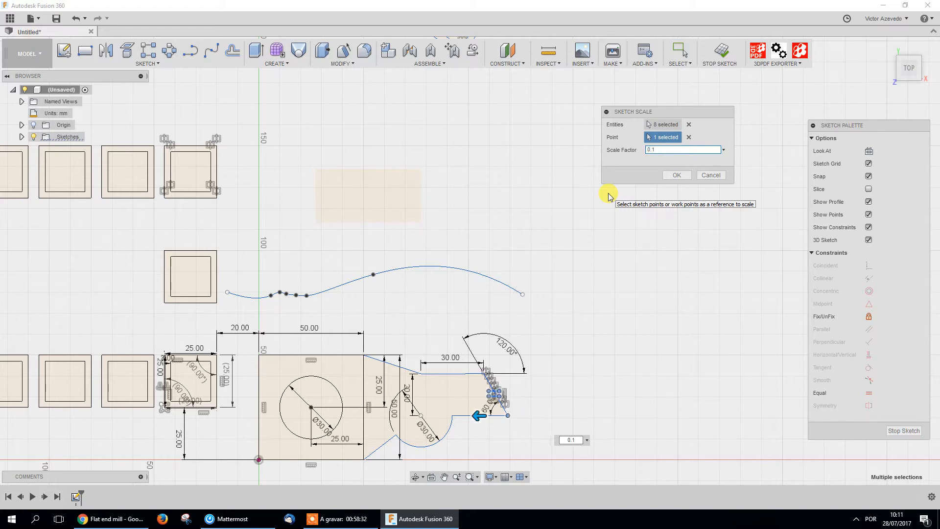
left_click(661, 149)
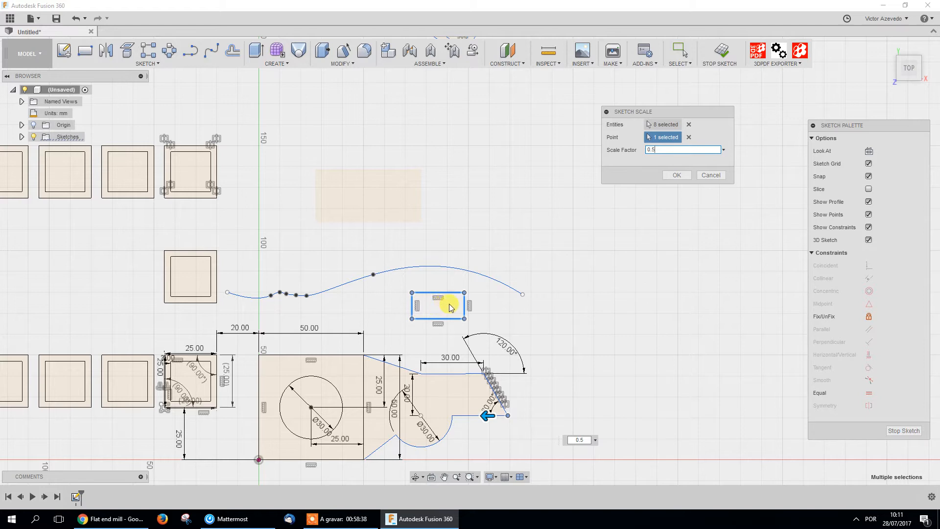
left_click(711, 176)
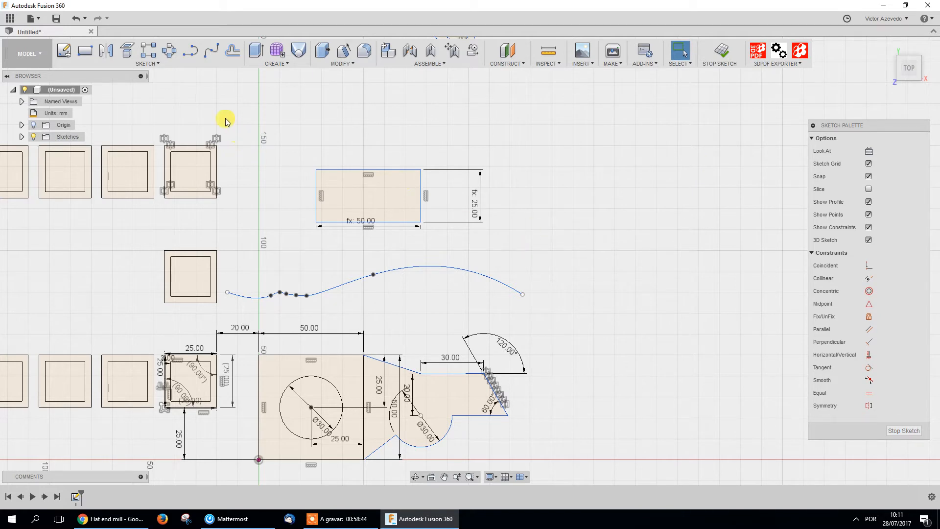
left_click(148, 51)
left_click(716, 268)
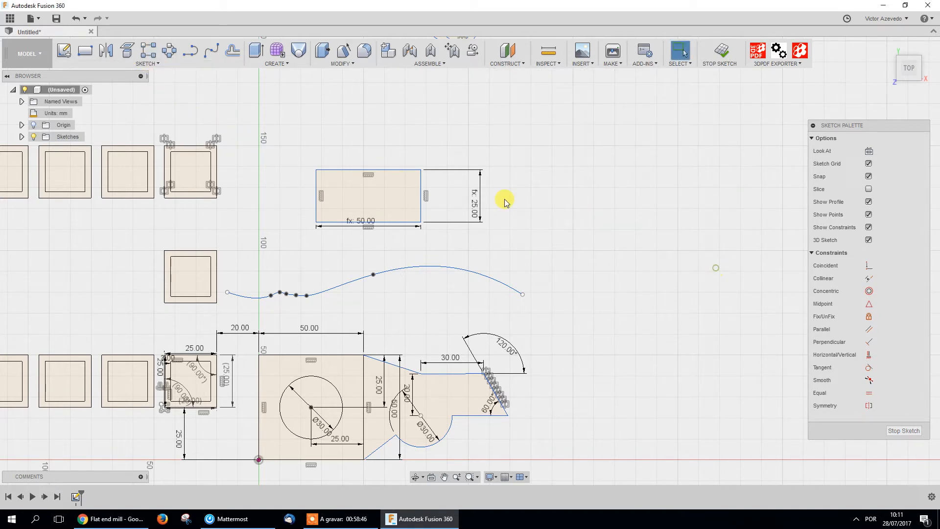
left_click(153, 63)
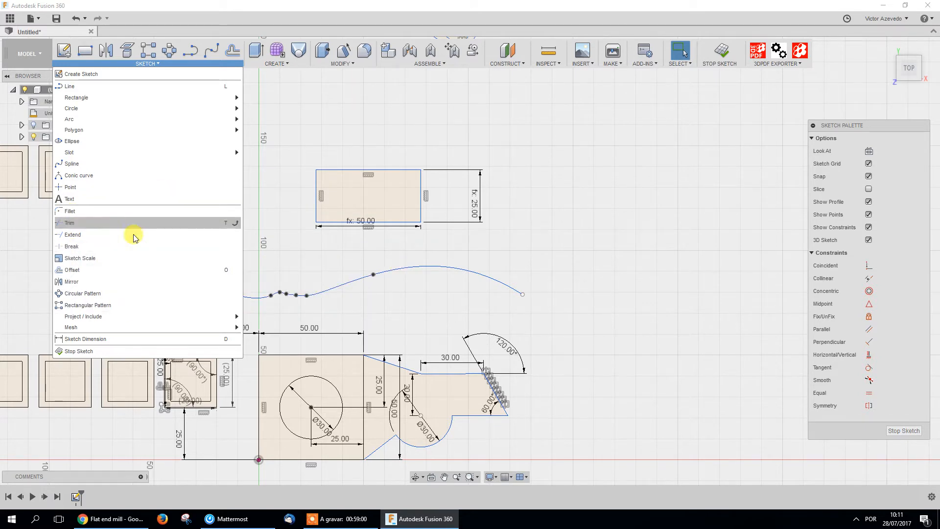
left_click(118, 224)
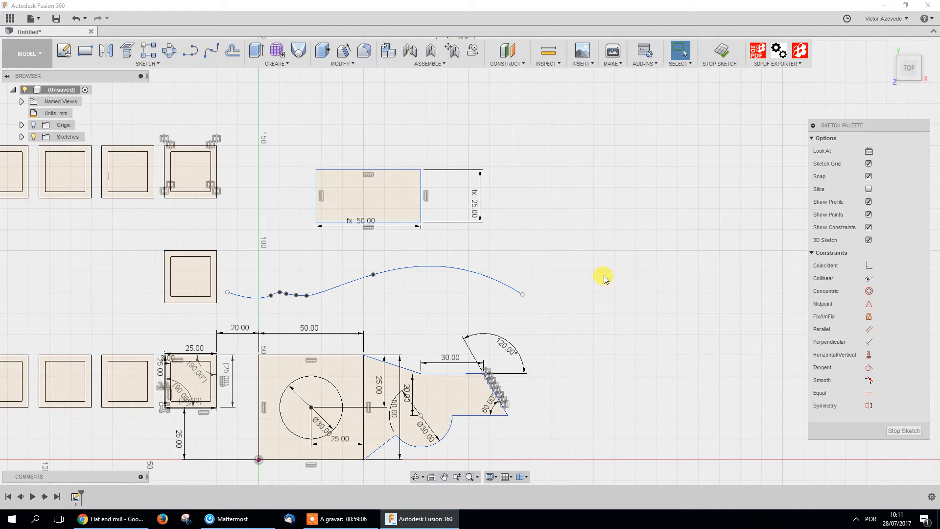
Finish the sketch and return to the 3D model view
scroll(307, 318, "down", 5)
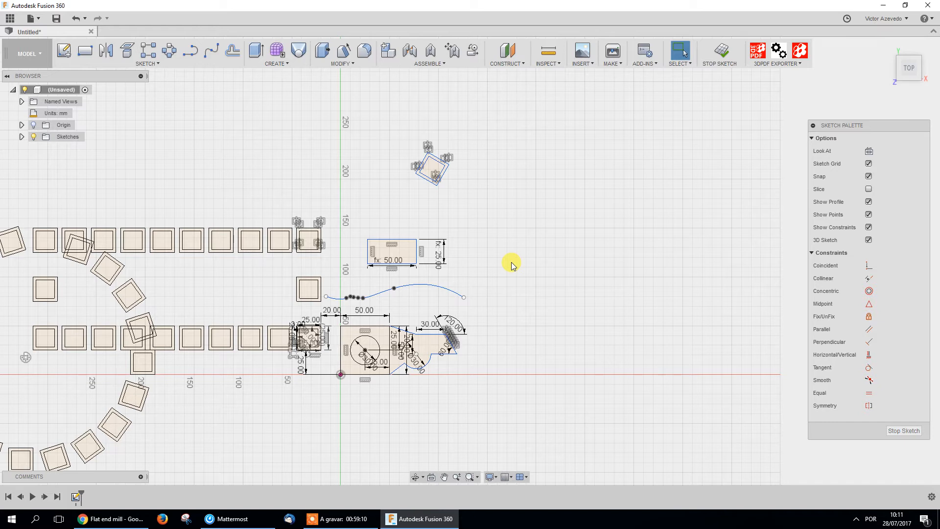
left_click(903, 431)
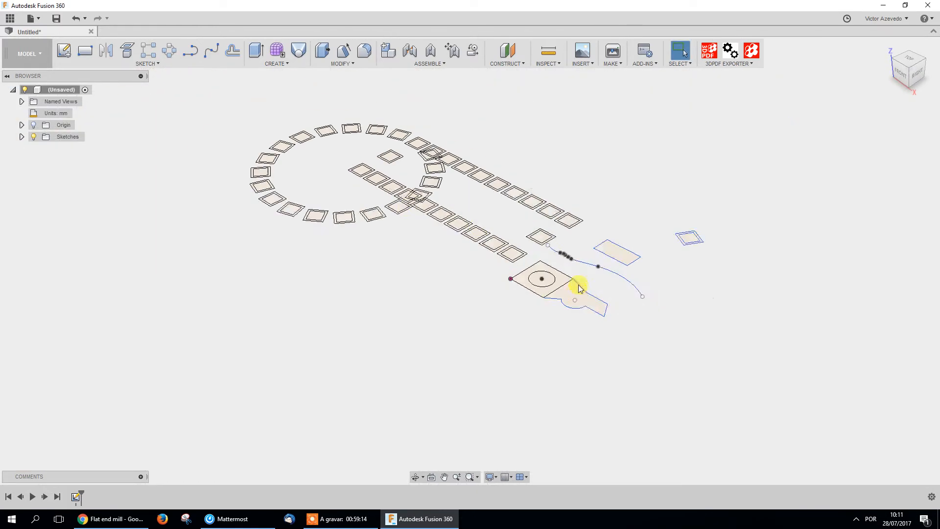
middle_click_drag(316, 266, 287, 260)
mouse_move(499, 281)
middle_mouse_down()
mouse_move(413, 246)
mouse_move(206, 321)
mouse_move(370, 308)
mouse_move(441, 248)
middle_mouse_up()
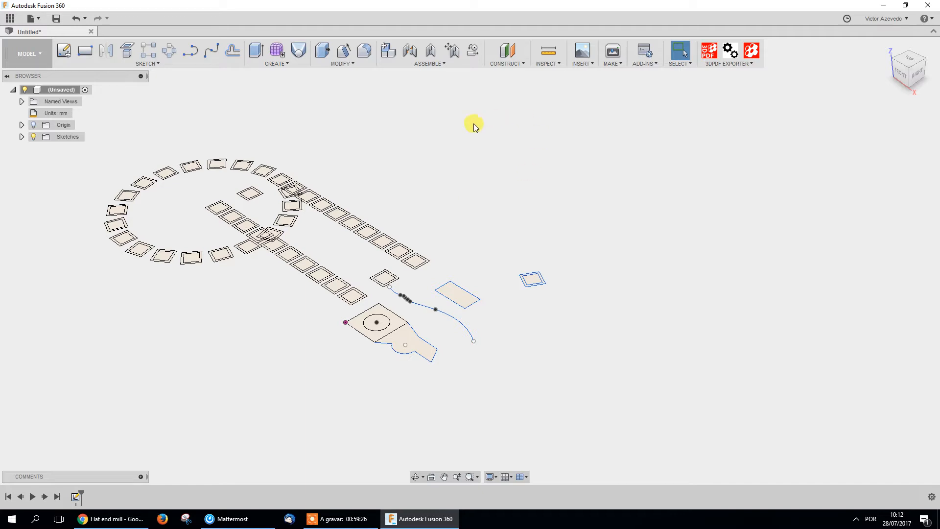
Start an Extrude and select the square profile, the circle inside it and the adjoining rounded profile
left_click(256, 51)
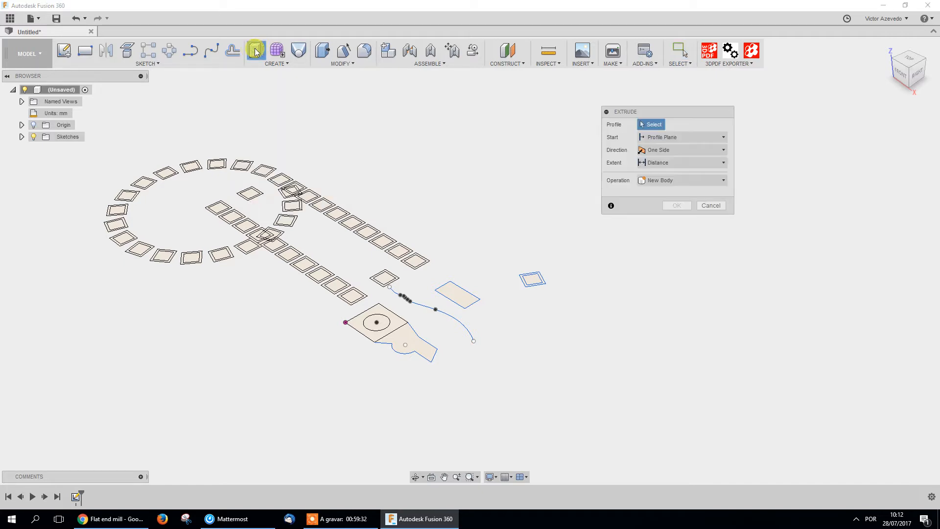
left_click(275, 64)
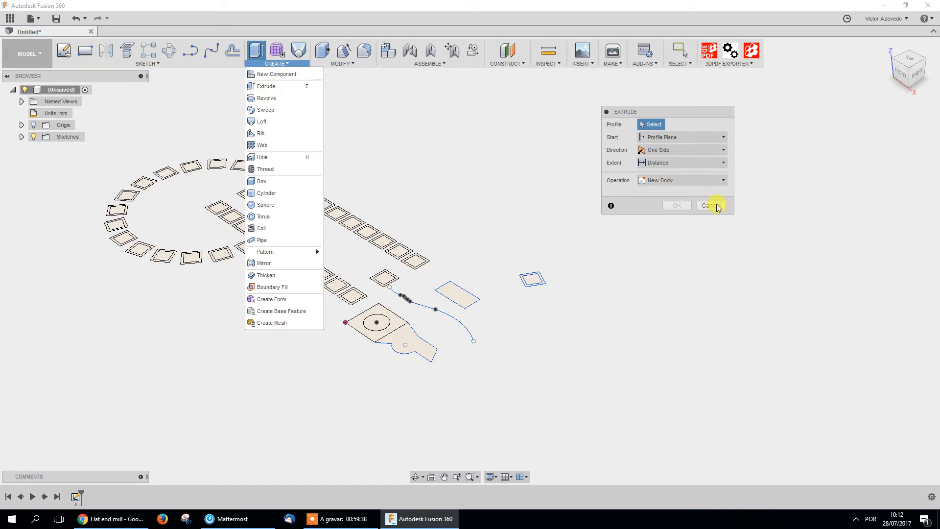
left_click(509, 251)
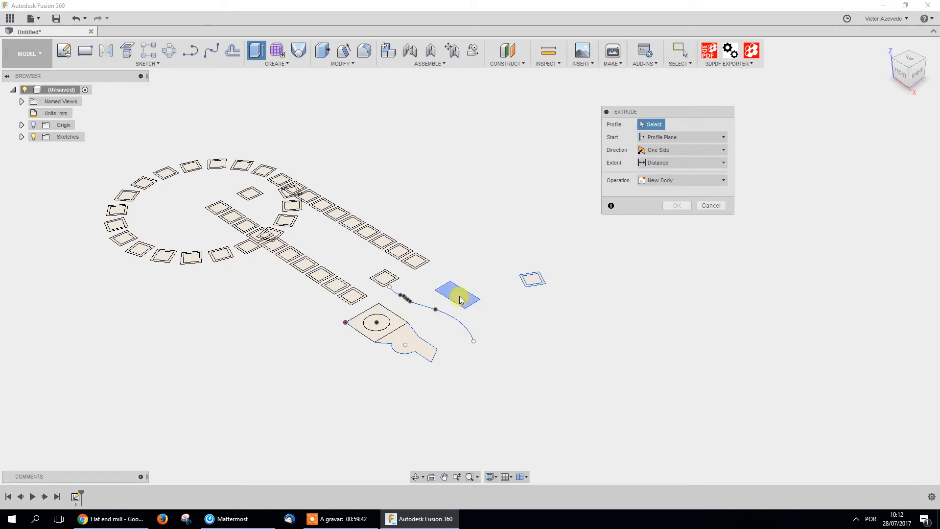
left_click(393, 328)
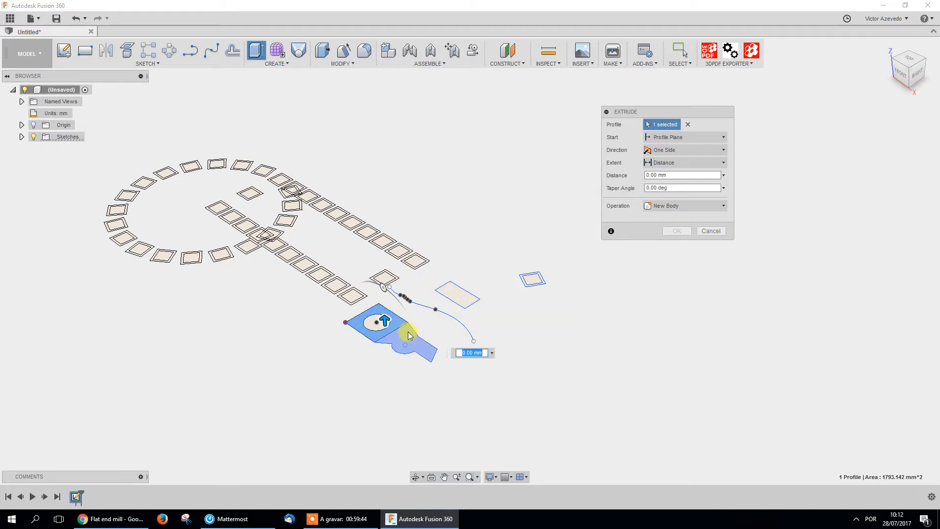
left_click(384, 323)
left_click(377, 320)
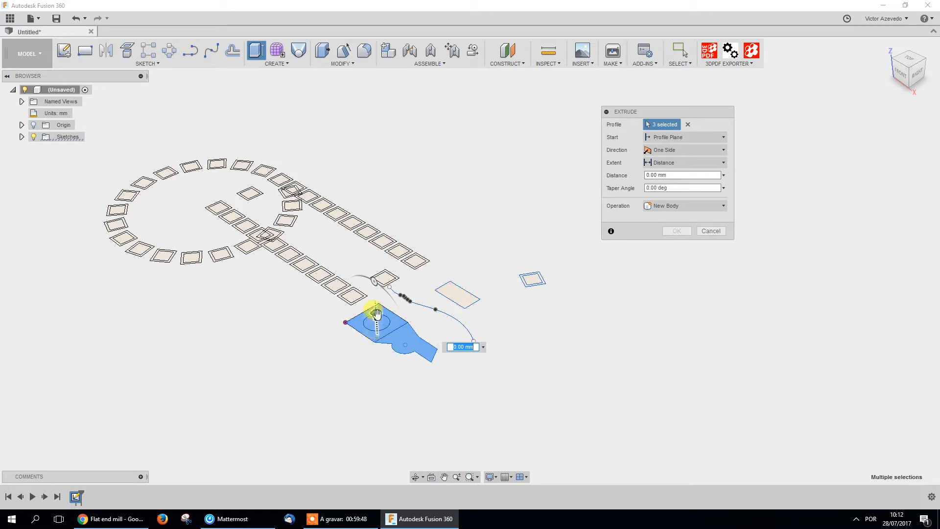
Pull the selected profiles up to try extrusion distances of 70 mm and 40 mm
mouse_move(377, 313)
left_mouse_down()
mouse_move(370, 235)
mouse_move(385, 114)
mouse_move(374, 203)
mouse_move(382, 399)
mouse_move(390, 254)
mouse_move(365, 212)
mouse_move(343, 198)
mouse_move(372, 233)
mouse_move(368, 225)
left_mouse_up()
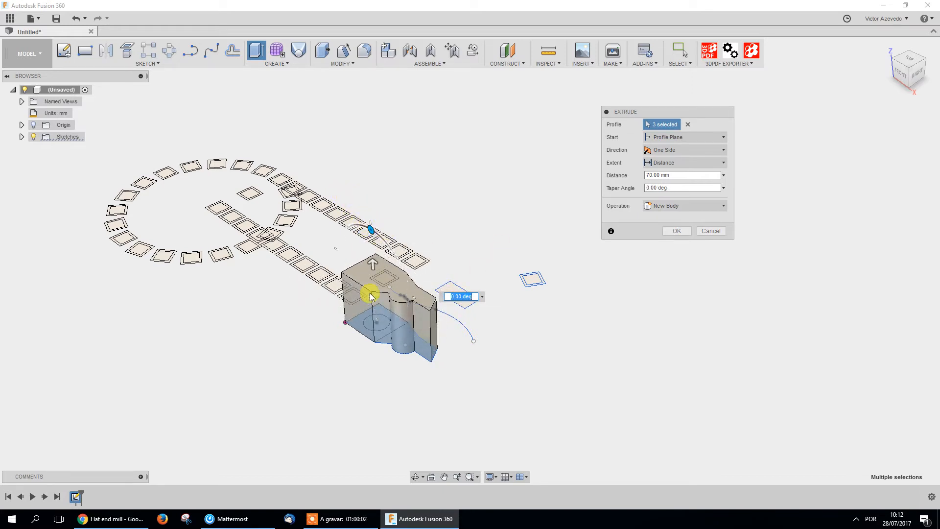
left_click_drag(369, 261, 377, 286)
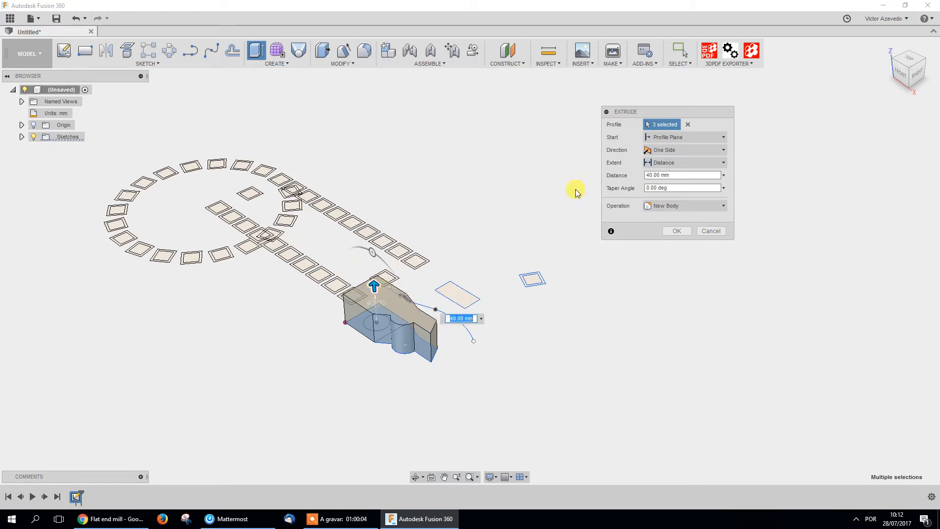
left_click_drag(665, 112, 933, 147)
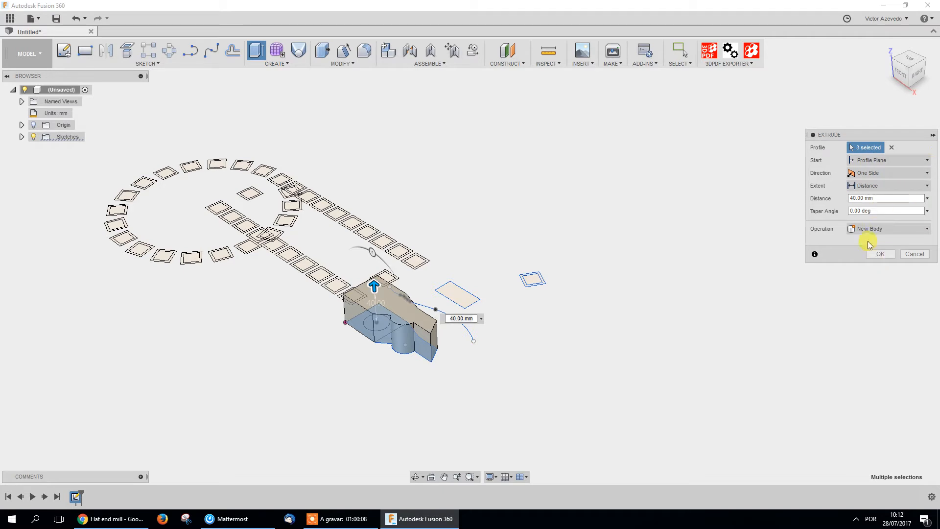
Try the Two Sides direction with 270 mm on side 1 and 70 mm on side 2, and return to a shorter One Side extrusion
left_click(883, 175)
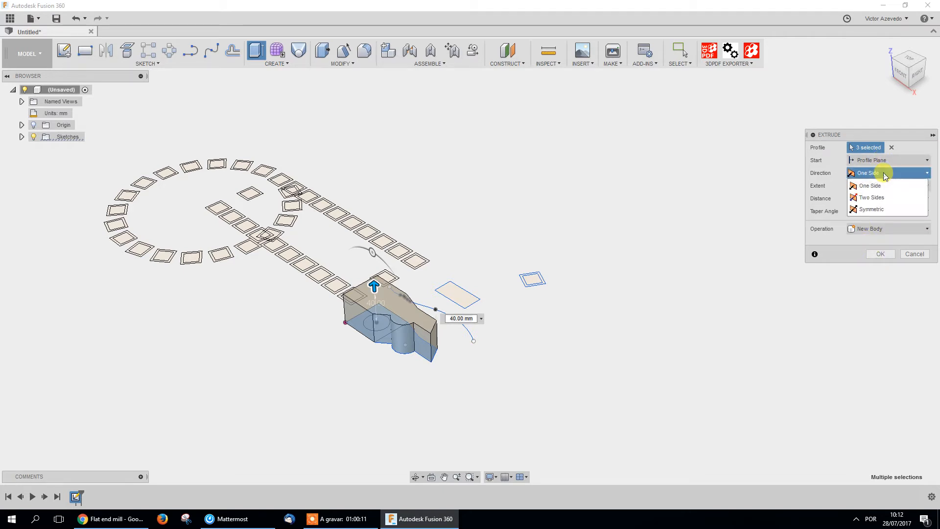
left_click(873, 198)
left_click_drag(375, 334, 380, 377)
left_click_drag(372, 289, 390, 95)
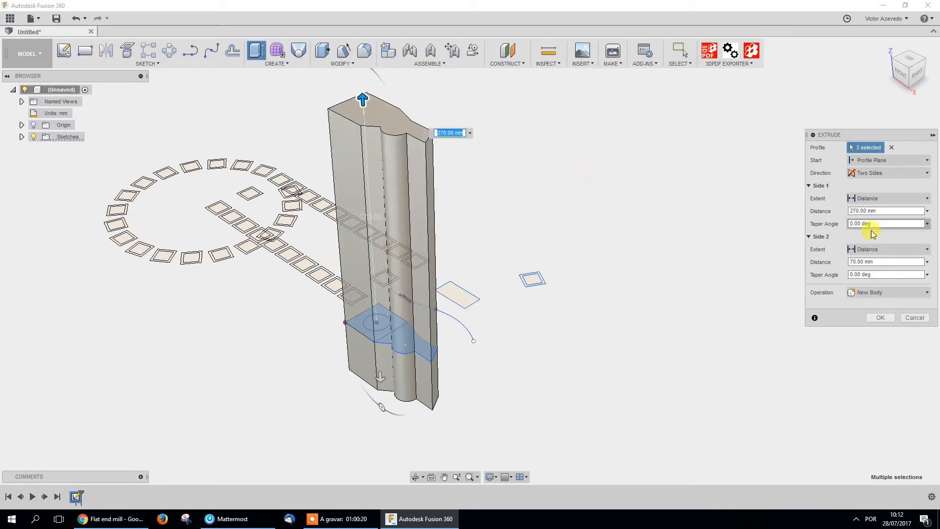
left_click(882, 172)
left_click(876, 184)
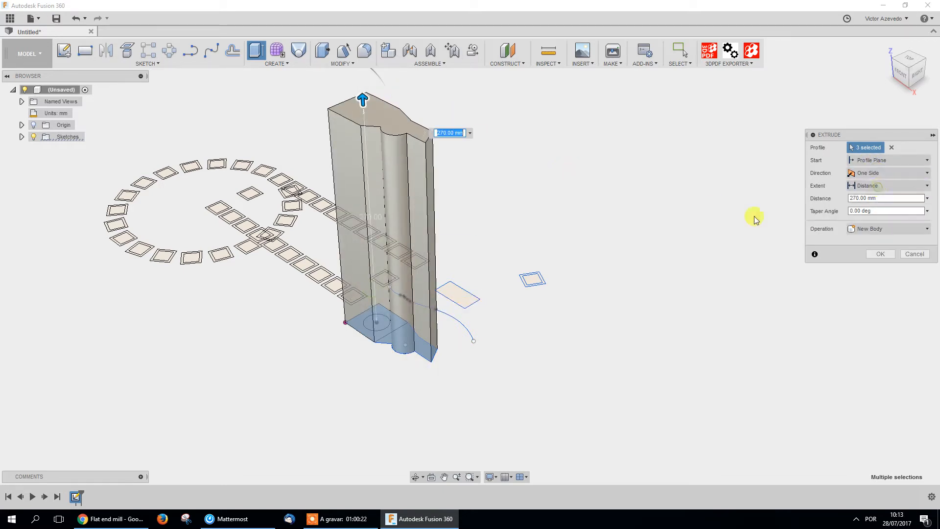
left_click_drag(360, 97, 364, 279)
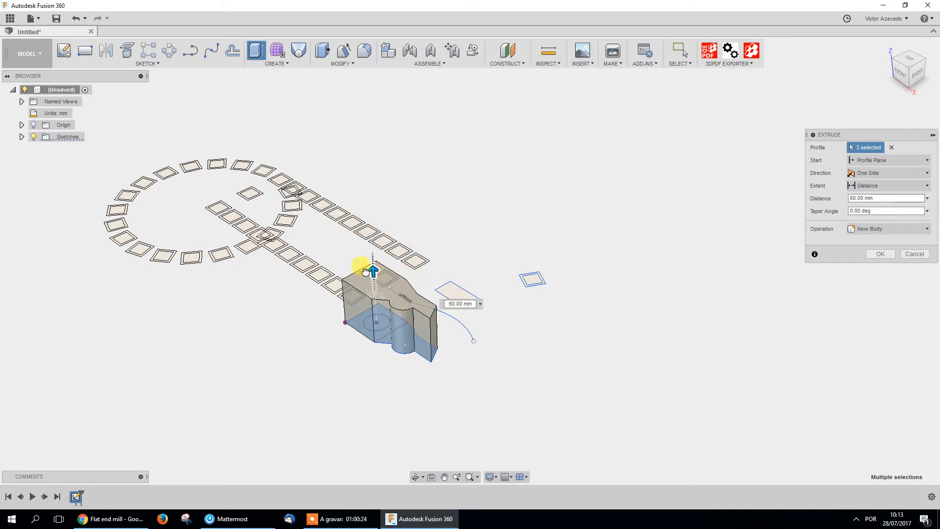
Try the Symmetric direction with a distance of 90 mm, and switch the extrusion back to One Side
left_click(881, 173)
left_click(879, 202)
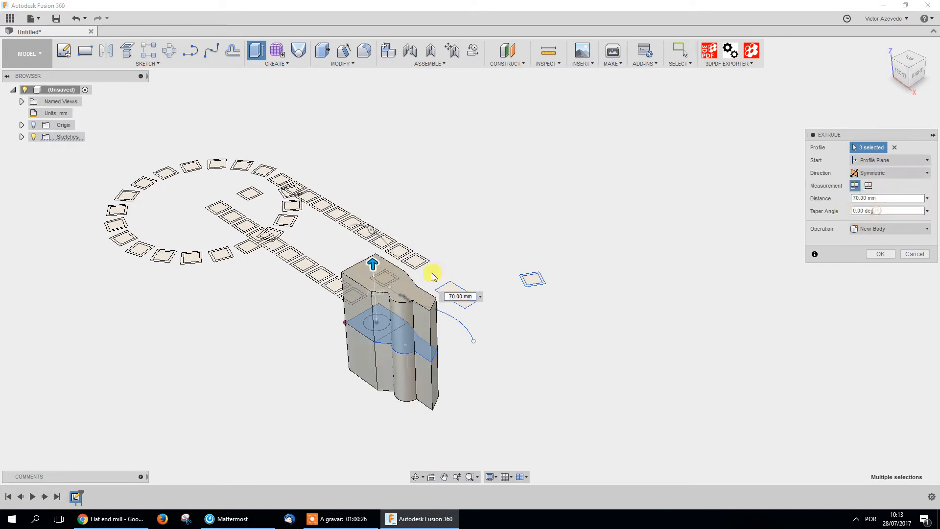
left_click_drag(368, 263, 403, 257)
left_click(862, 172)
left_click(884, 186)
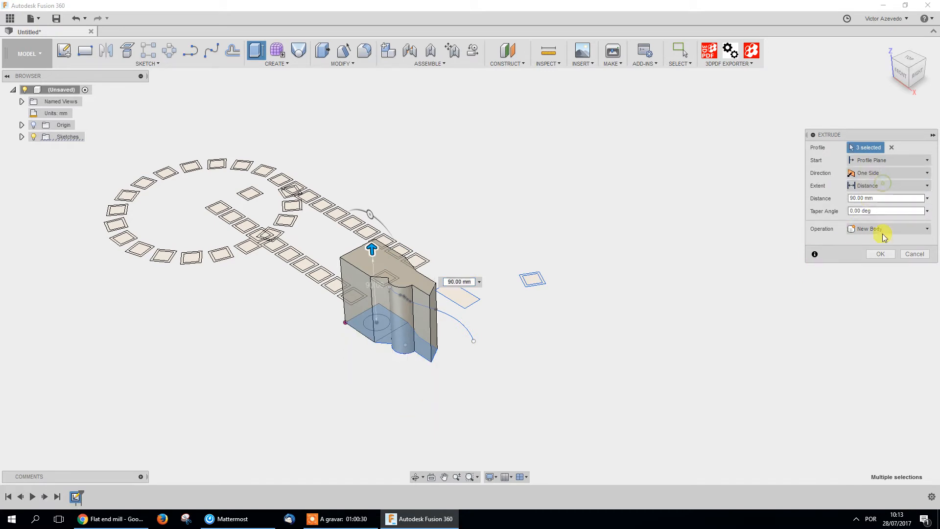
left_click(874, 186)
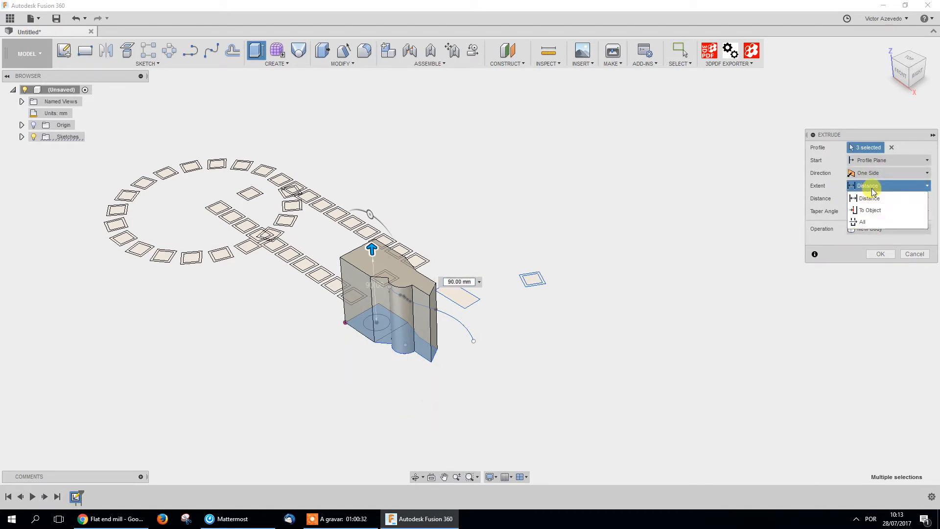
left_click(871, 196)
left_click(875, 186)
left_click(874, 186)
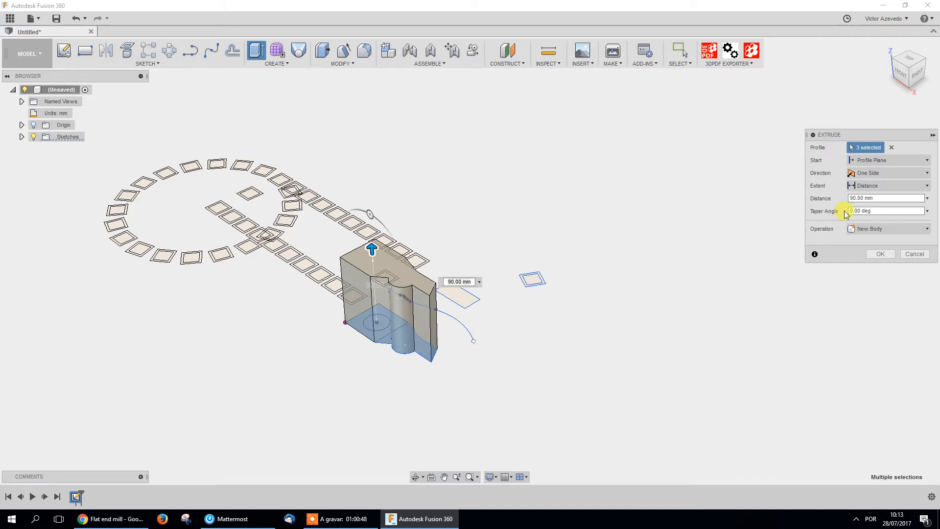
left_click(872, 186)
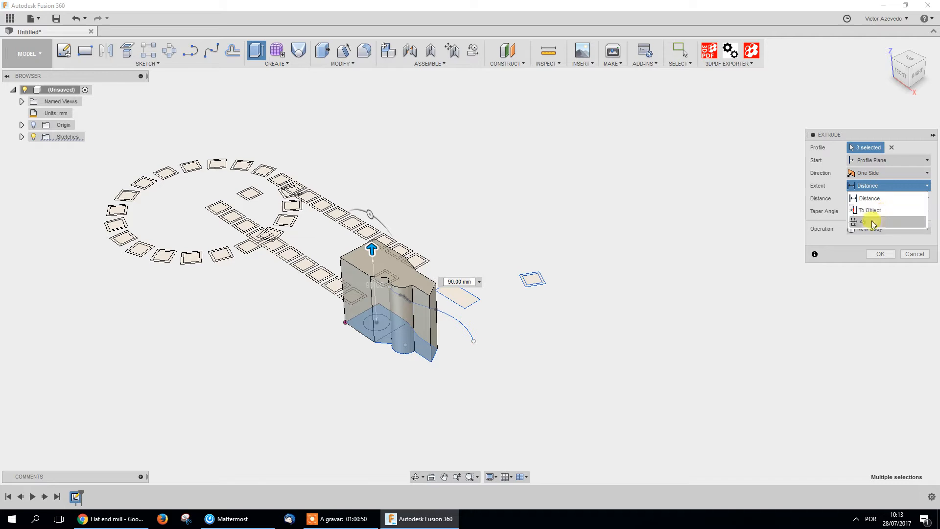
left_click(880, 190)
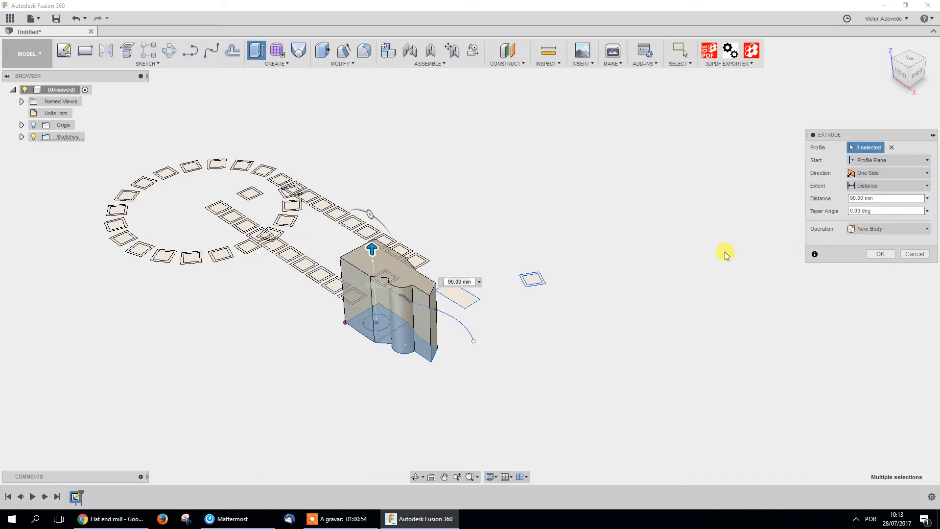
Set the extrusion distance to 50 mm and create the solid as a new body
double_click(882, 198)
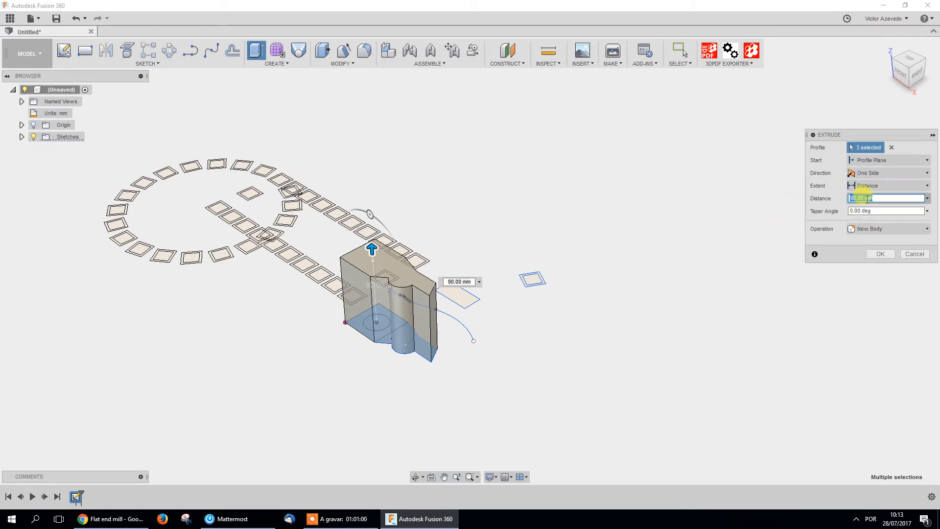
type("50")
key("Return")
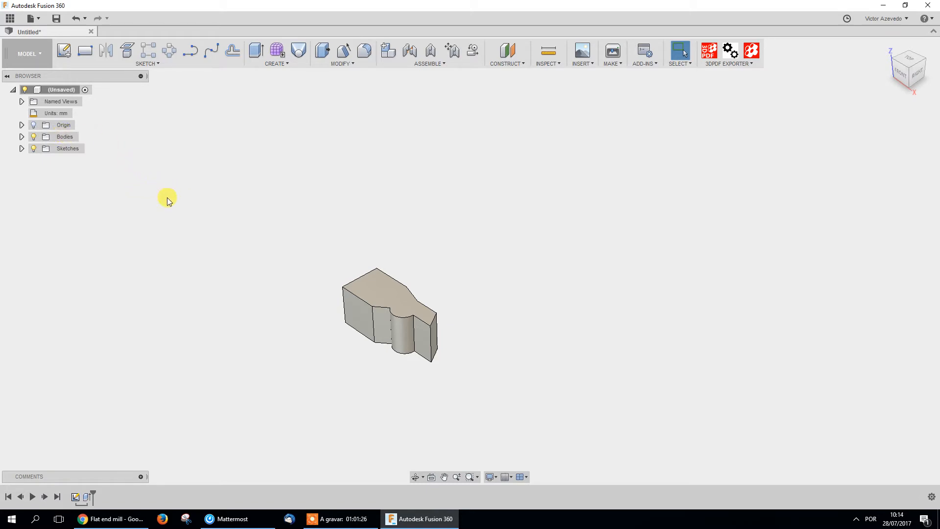
scroll(333, 284, "down", 3)
scroll(322, 281, "up", 5)
middle_click_drag(413, 363, 386, 295)
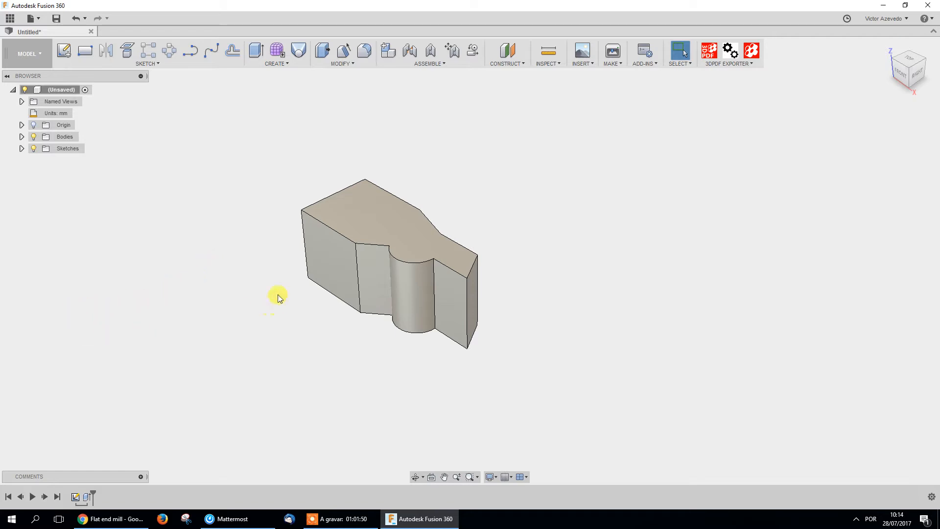
middle_click_drag(502, 295, 476, 309)
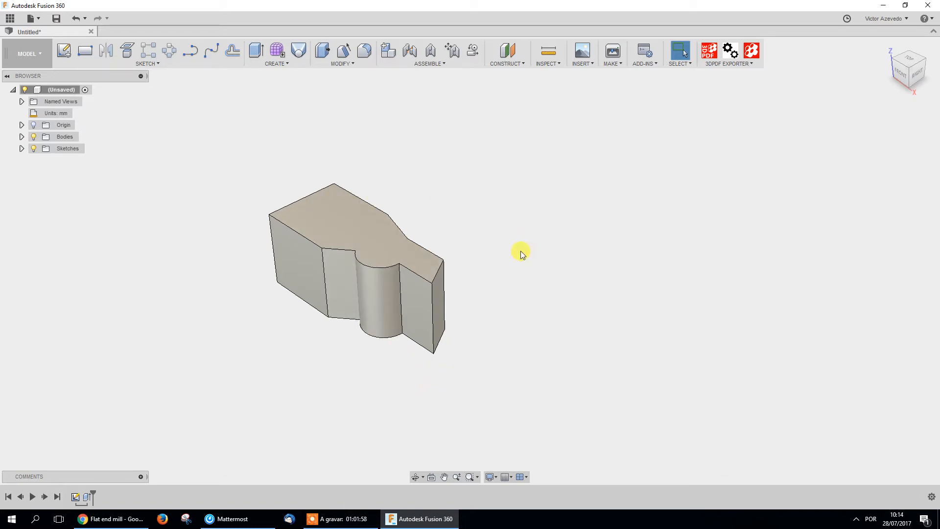
mouse_move(424, 291)
middle_mouse_down()
mouse_move(441, 295)
mouse_move(428, 304)
middle_mouse_up()
left_click(855, 520)
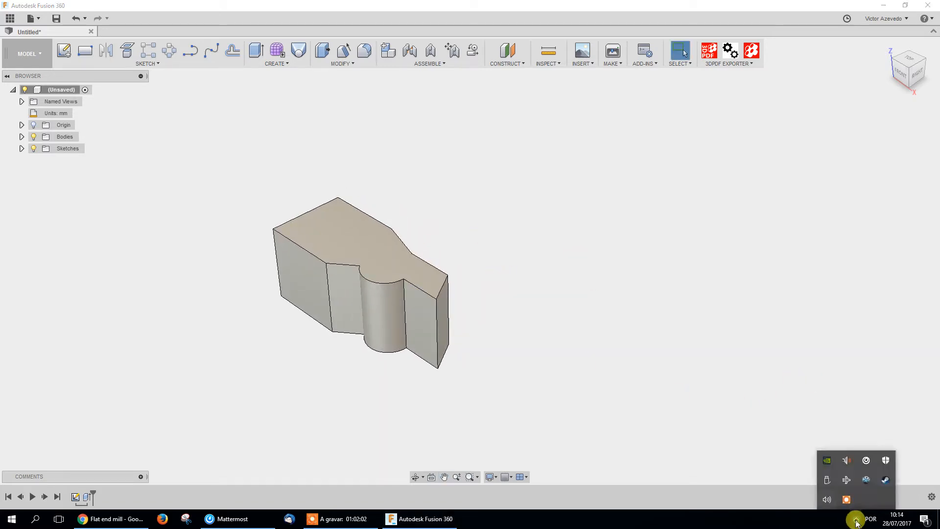
left_click(856, 520)
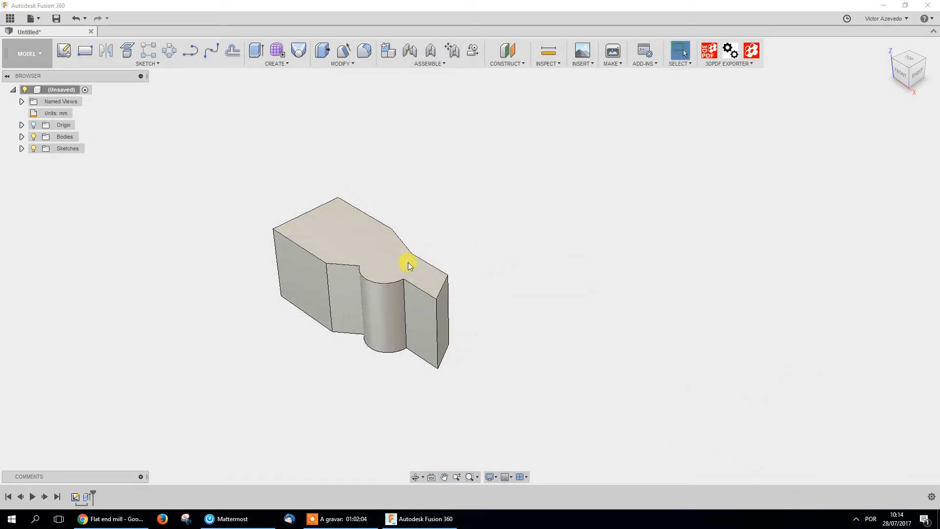
mouse_move(376, 258)
middle_mouse_down()
mouse_move(395, 242)
mouse_move(392, 250)
middle_mouse_up()
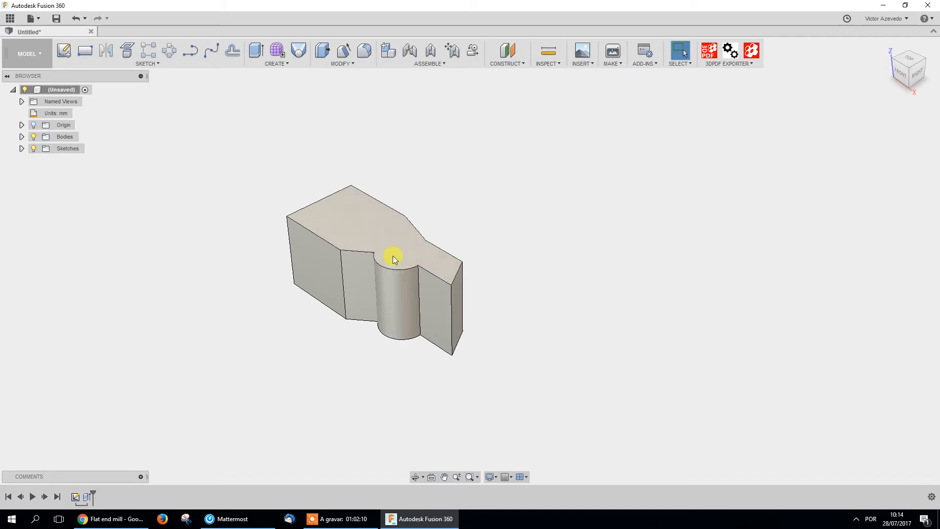
middle_click_drag(518, 304, 507, 307)
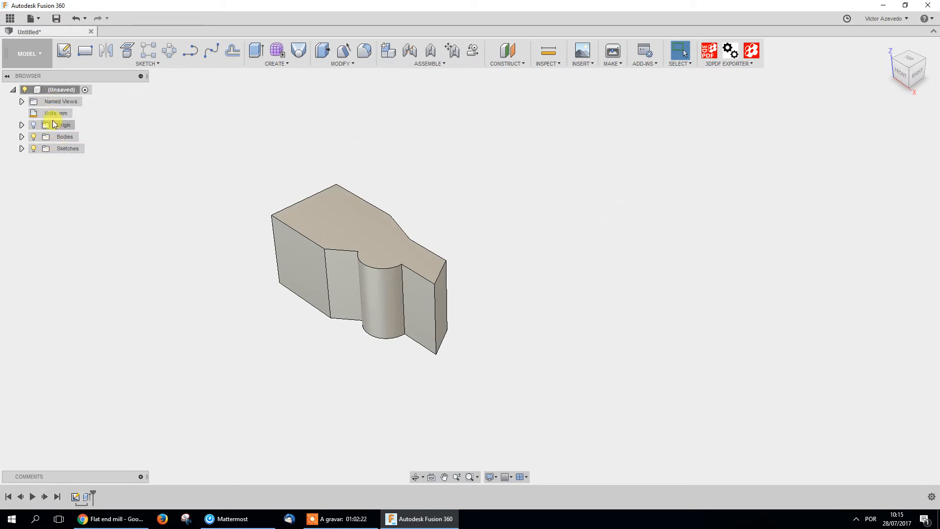
Expand the Bodies folder, hide the extruded body and show it again
left_click(22, 137)
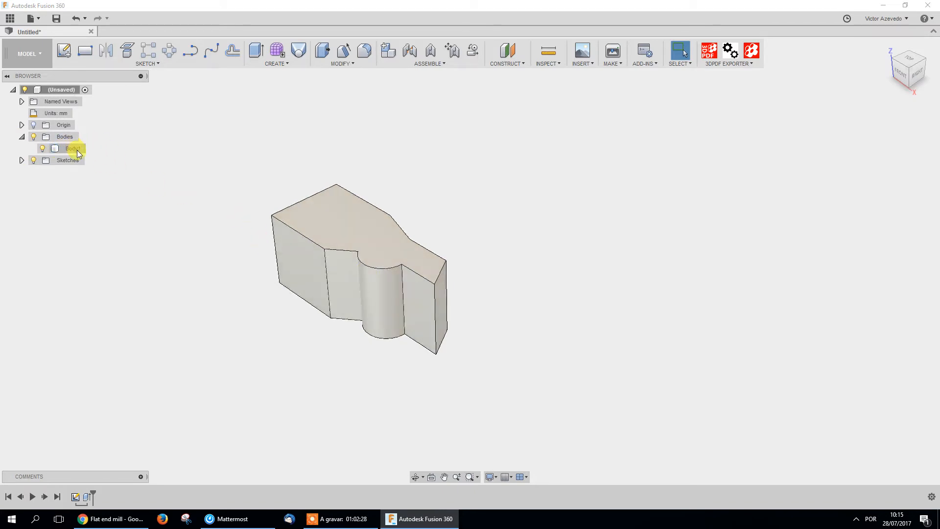
left_click(43, 149)
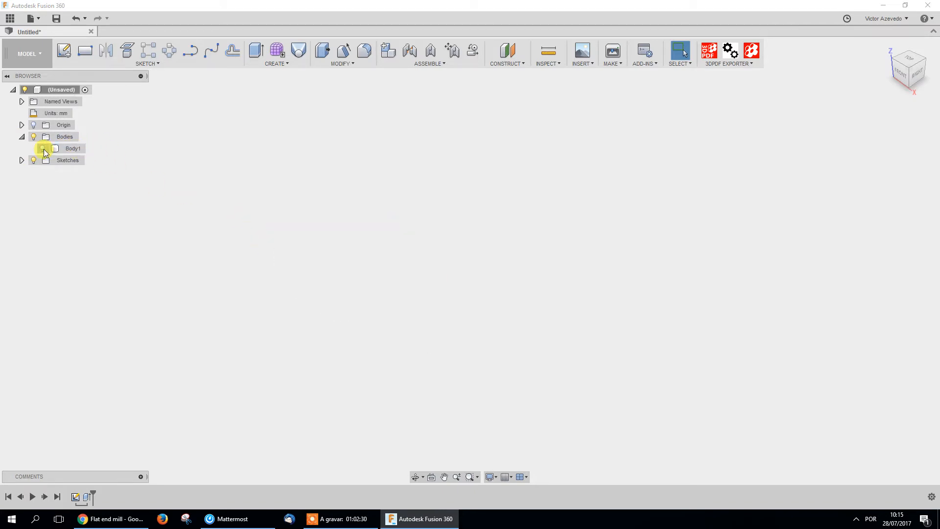
left_click(43, 149)
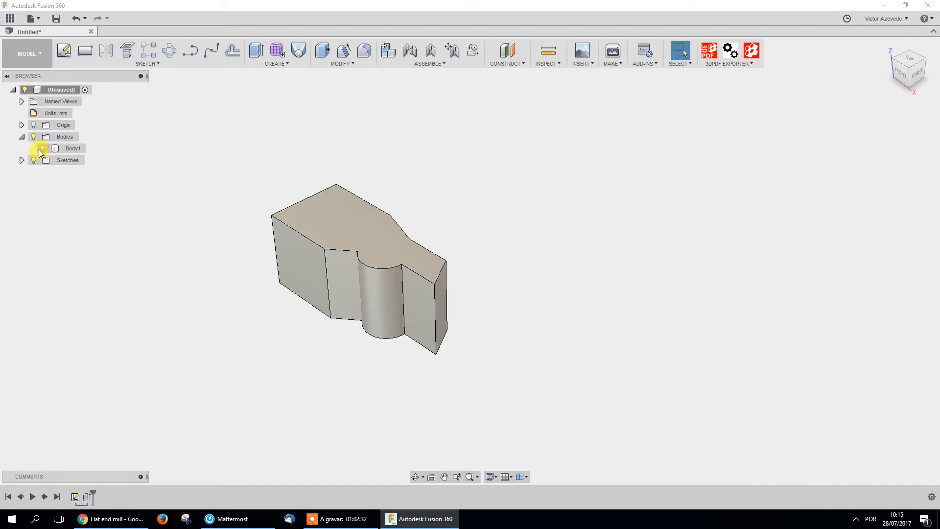
Expand the Sketches folder and make Sketch1 visible again together with the extruded body
left_click(21, 160)
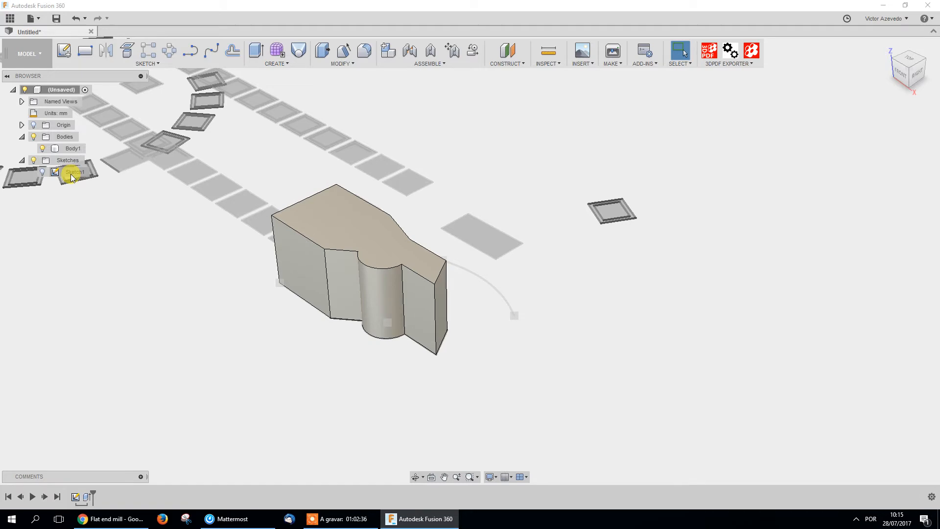
left_click(43, 172)
scroll(271, 292, "down", 2)
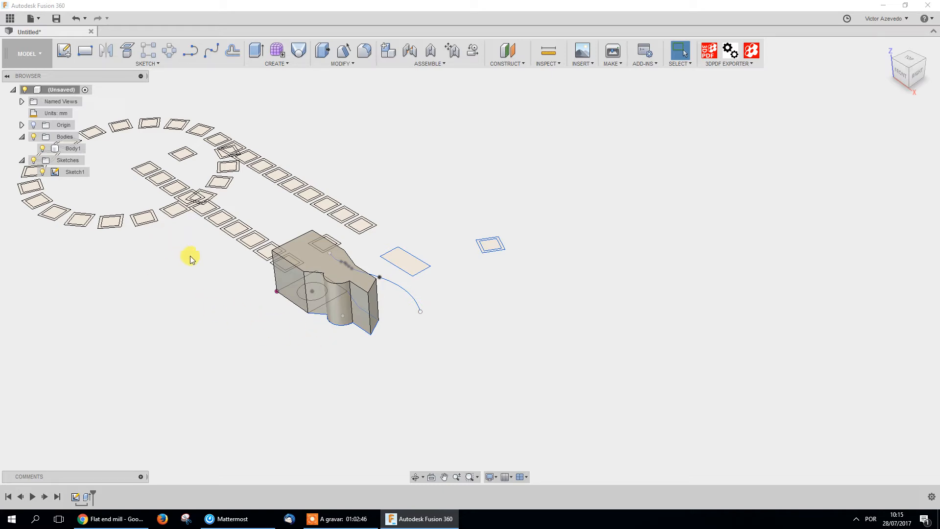
Roll the design history back to just before the Extrude feature
middle_click_drag(373, 305, 310, 225, "shift")
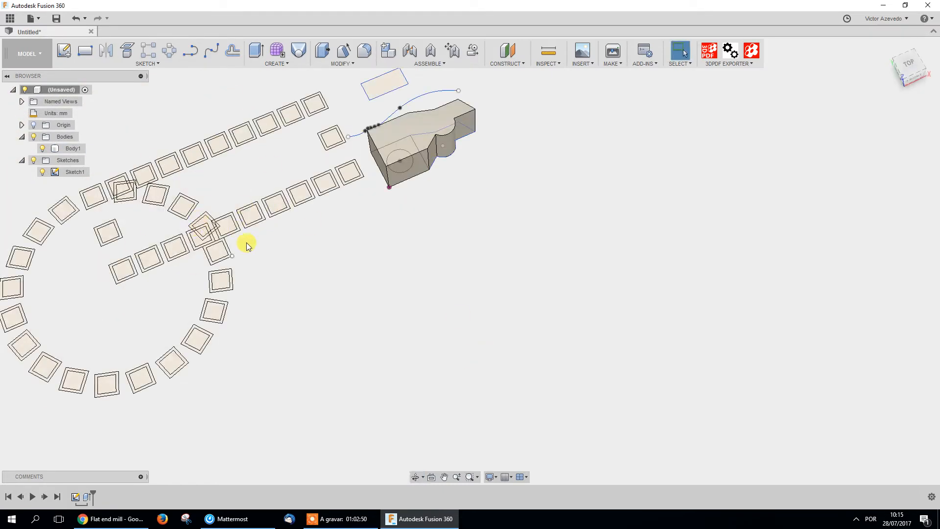
middle_click_drag(372, 329, 334, 381)
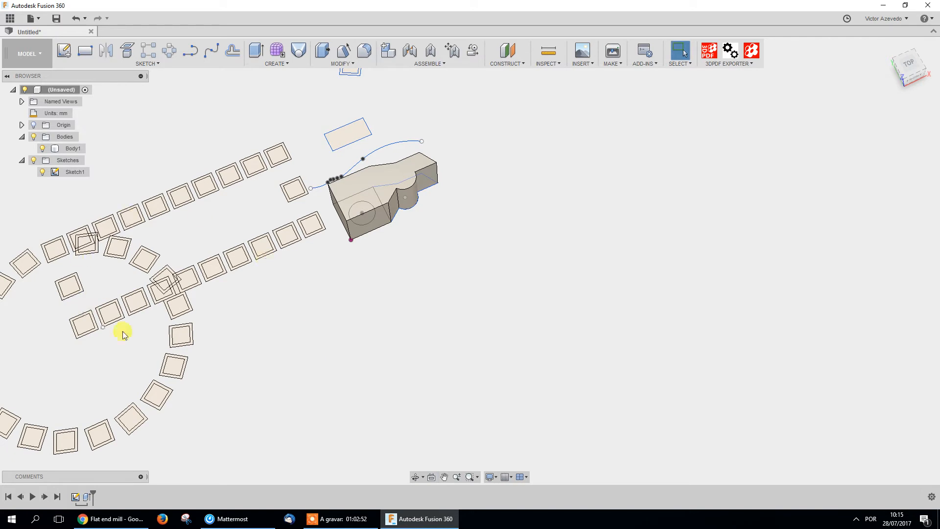
middle_click_drag(380, 335, 398, 288, "shift")
middle_click_drag(327, 307, 319, 392, "shift")
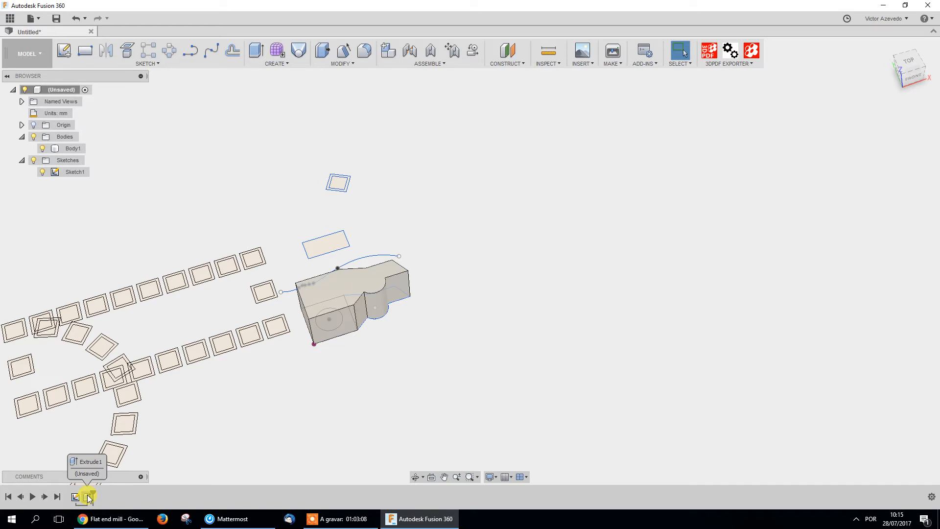
left_click_drag(90, 496, 79, 496)
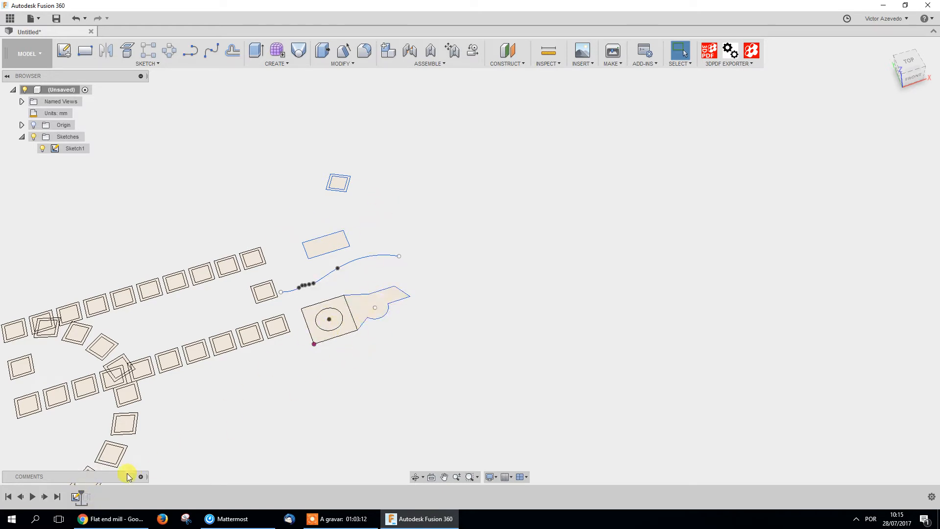
Roll the design history forward to just after the Extrude feature
left_click_drag(81, 495, 93, 496)
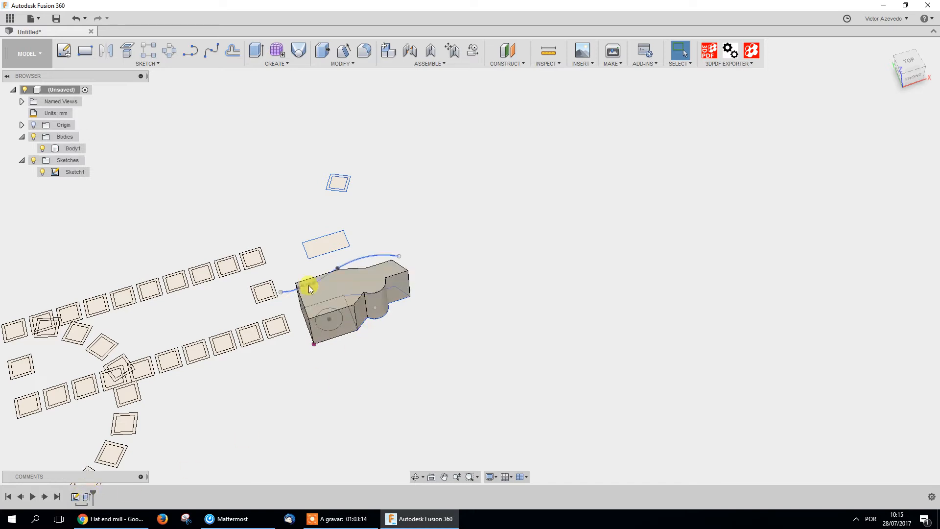
mouse_move(462, 363)
middle_mouse_down("shift")
mouse_move(468, 386)
mouse_move(462, 323)
mouse_move(371, 305)
mouse_move(466, 374)
mouse_move(406, 315)
middle_mouse_up("shift")
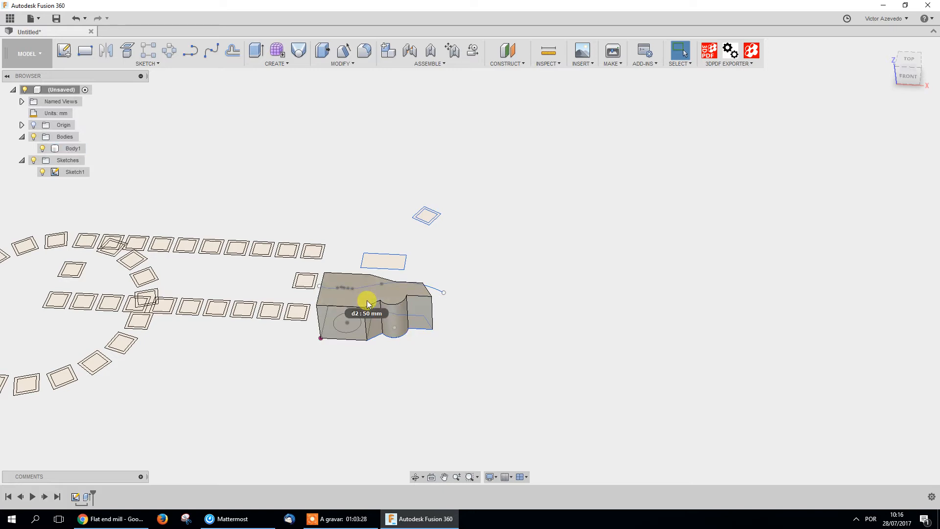
Hide Sketch1 and start a new sketch on the top face of the extruded body
left_click(66, 53)
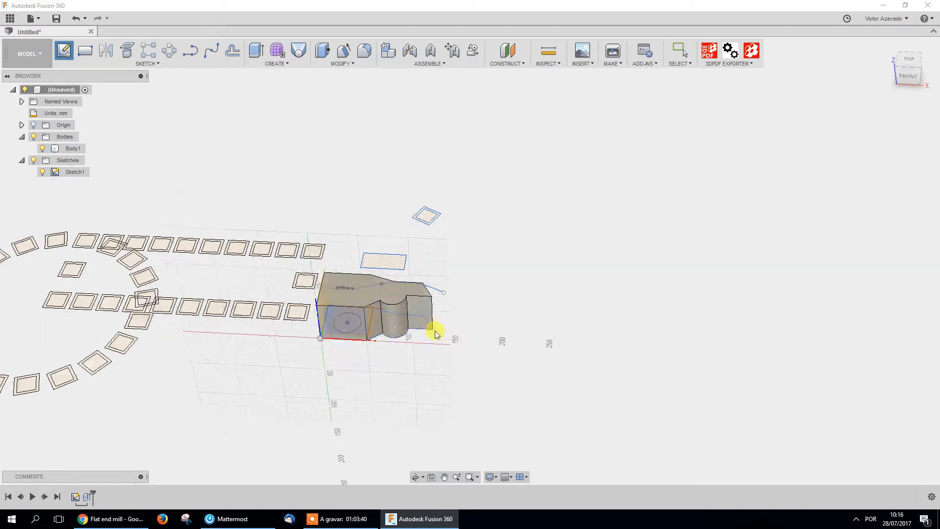
mouse_move(445, 307)
middle_mouse_down("shift")
mouse_move(462, 363)
mouse_move(460, 289)
middle_mouse_up("shift")
scroll(416, 274, "up", 6)
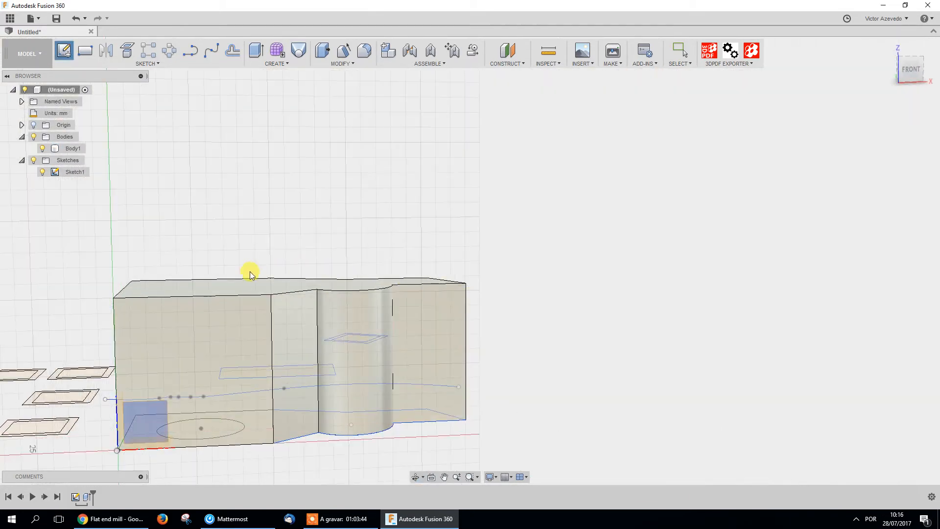
left_click(46, 173)
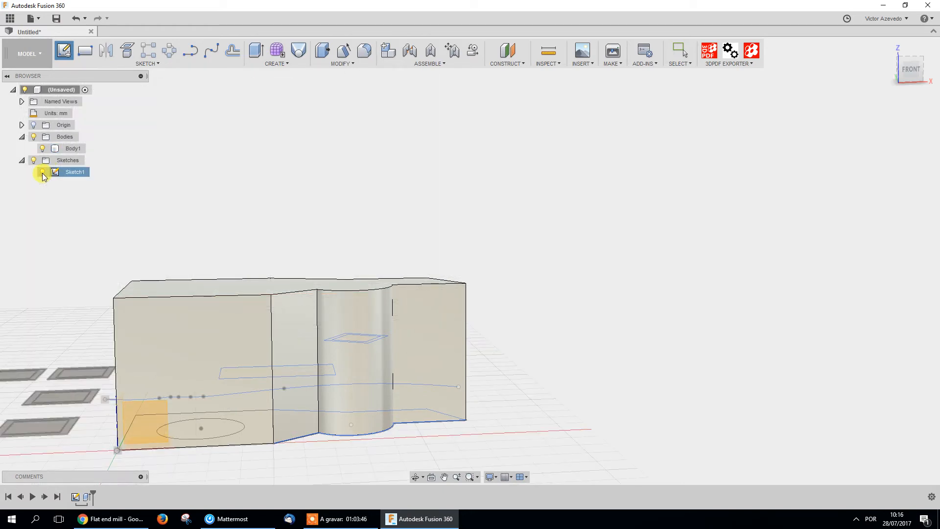
left_click(43, 174)
mouse_move(407, 152)
middle_mouse_down("shift")
mouse_move(422, 161)
mouse_move(463, 304)
mouse_move(479, 279)
mouse_move(529, 273)
mouse_move(474, 374)
mouse_move(551, 430)
middle_mouse_up("shift")
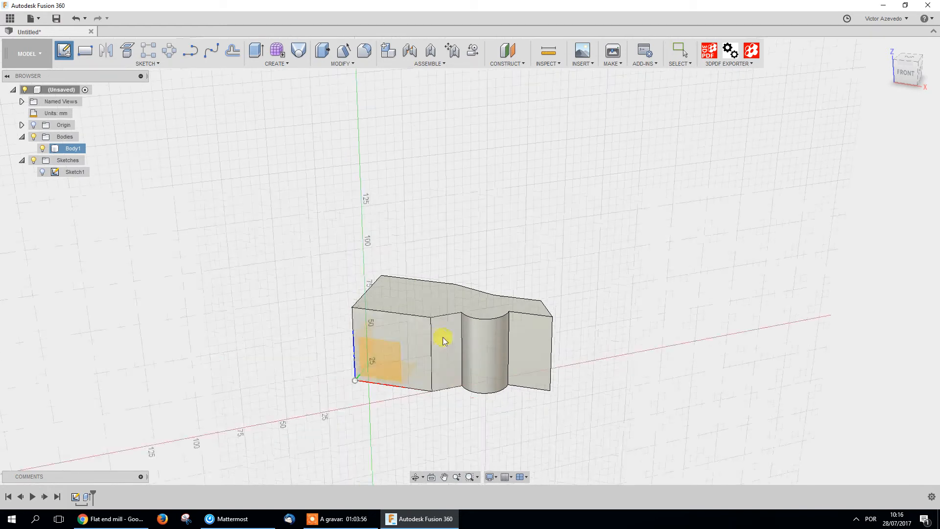
left_click(410, 301)
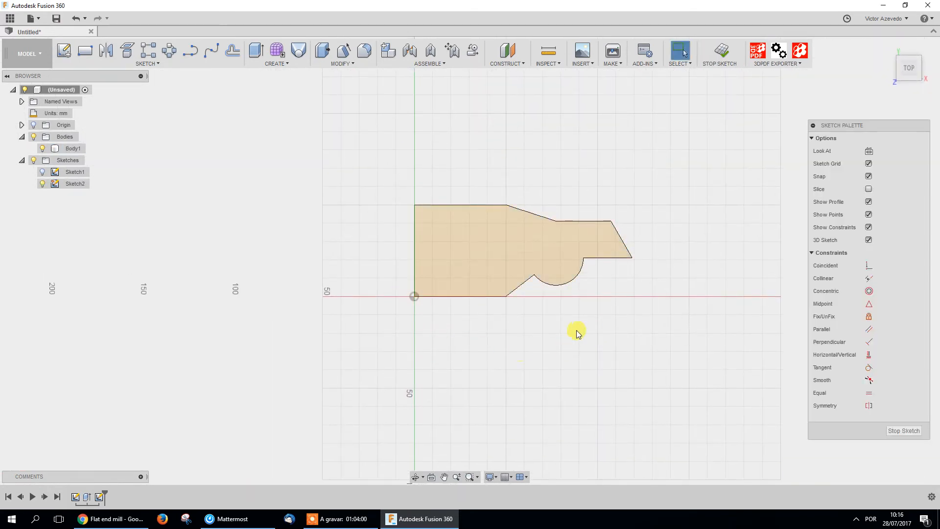
middle_click_drag(580, 329, 480, 384)
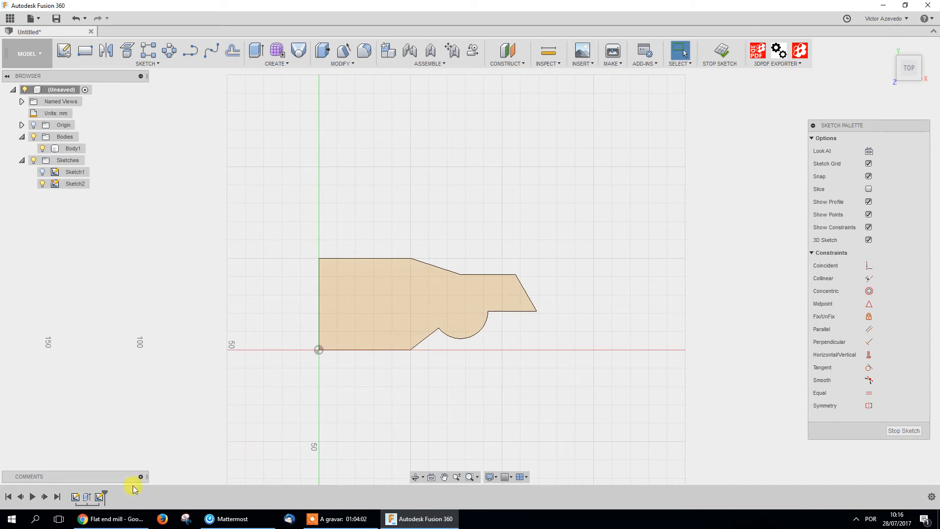
left_click(392, 296)
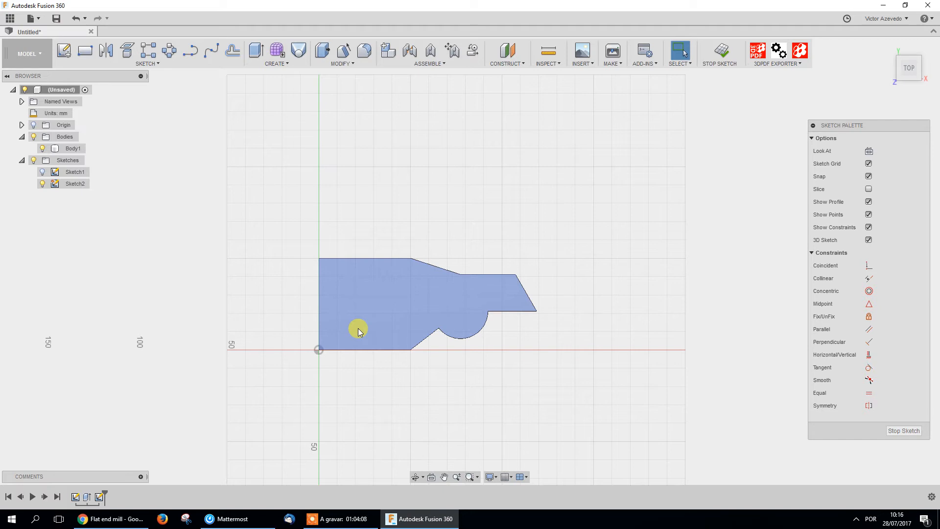
Show Sketch1 again and project its circle inside the body's outline into the new sketch
left_click(43, 173)
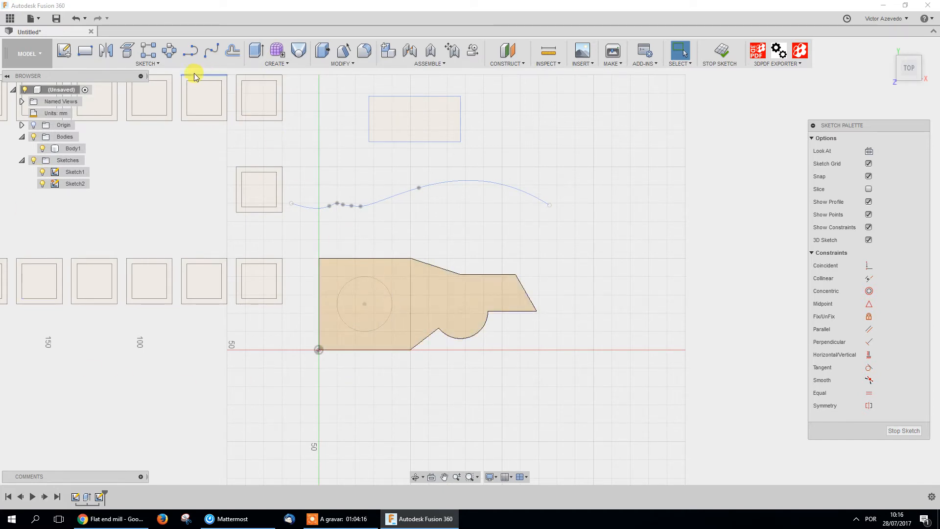
left_click(160, 65)
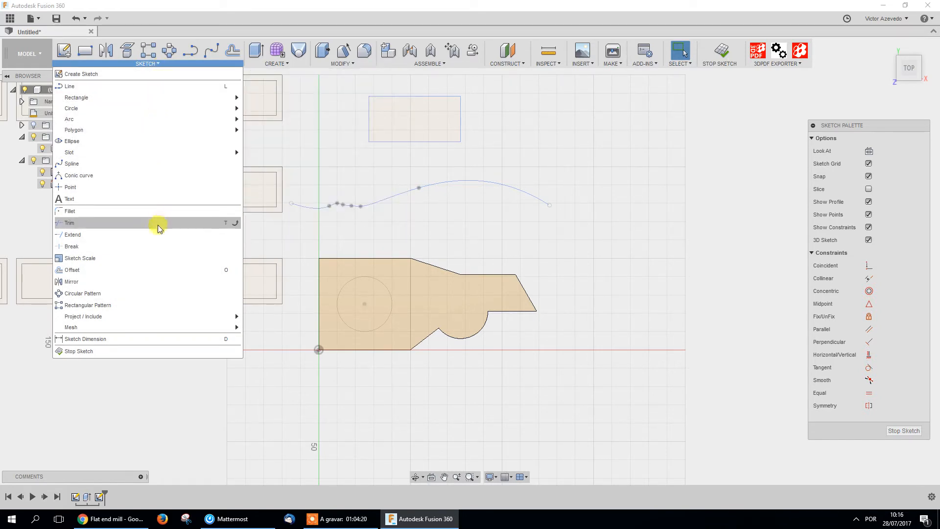
mouse_move(95, 319)
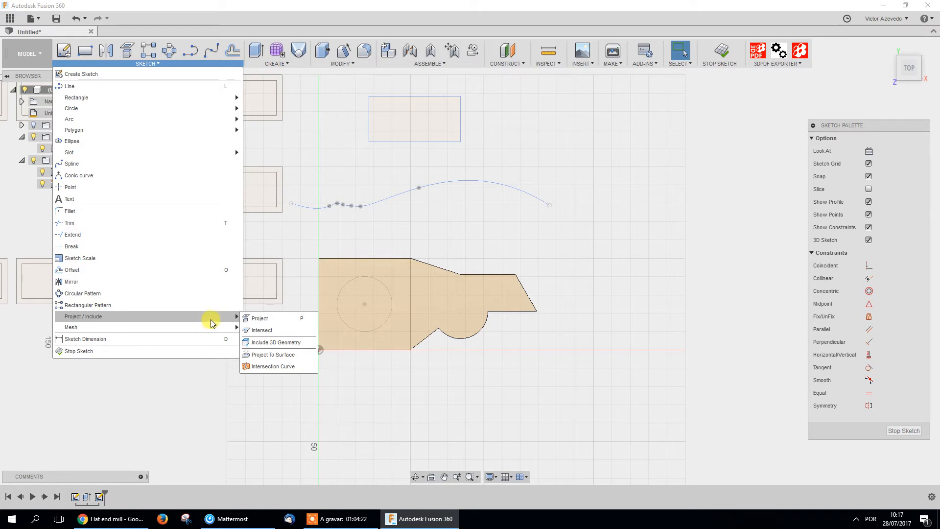
left_click(287, 321)
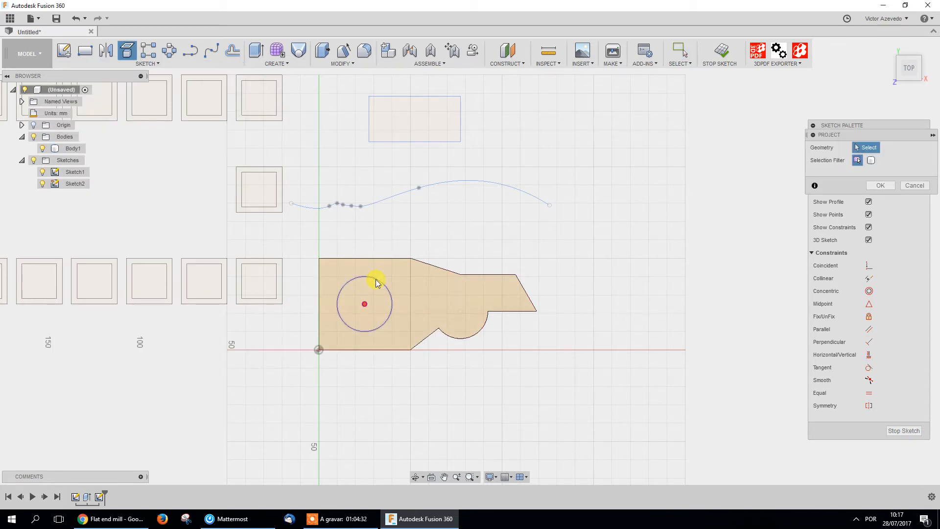
middle_click_drag(361, 372, 436, 378, "shift")
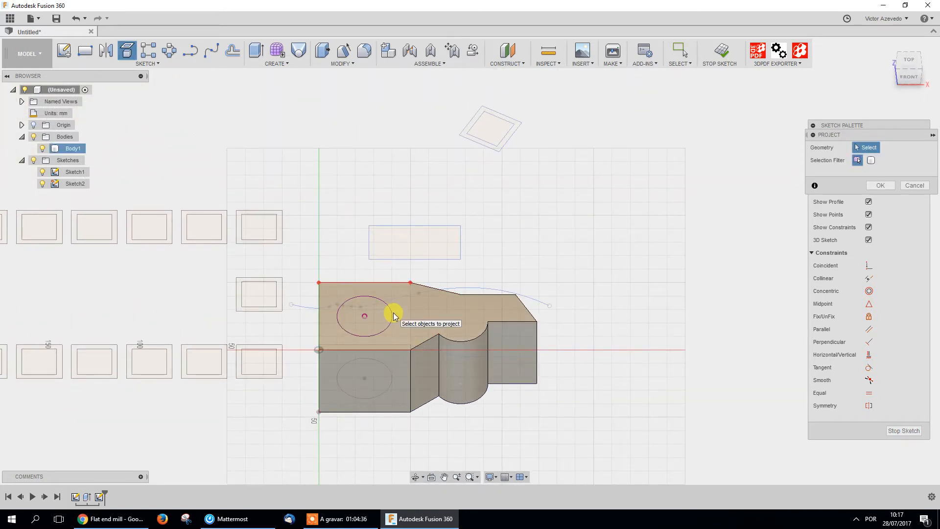
left_click(909, 61)
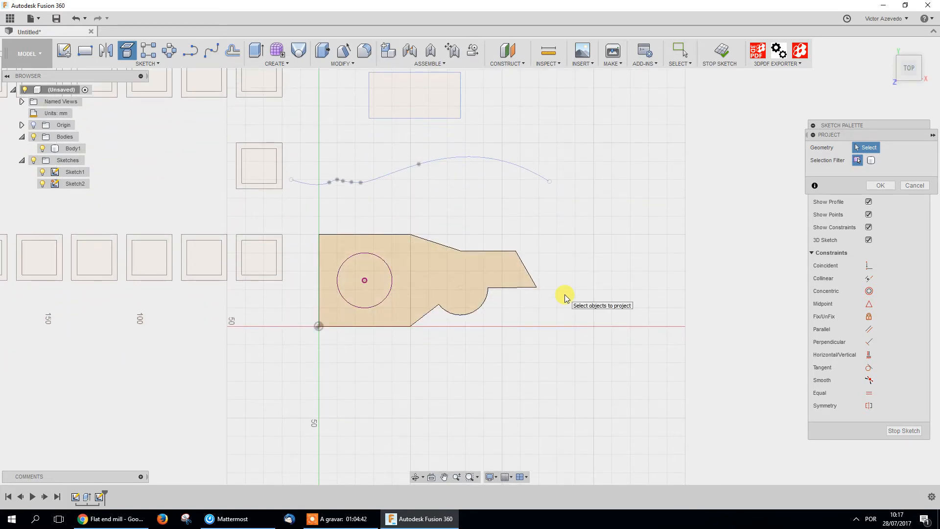
middle_click_drag(397, 235, 416, 310, "shift")
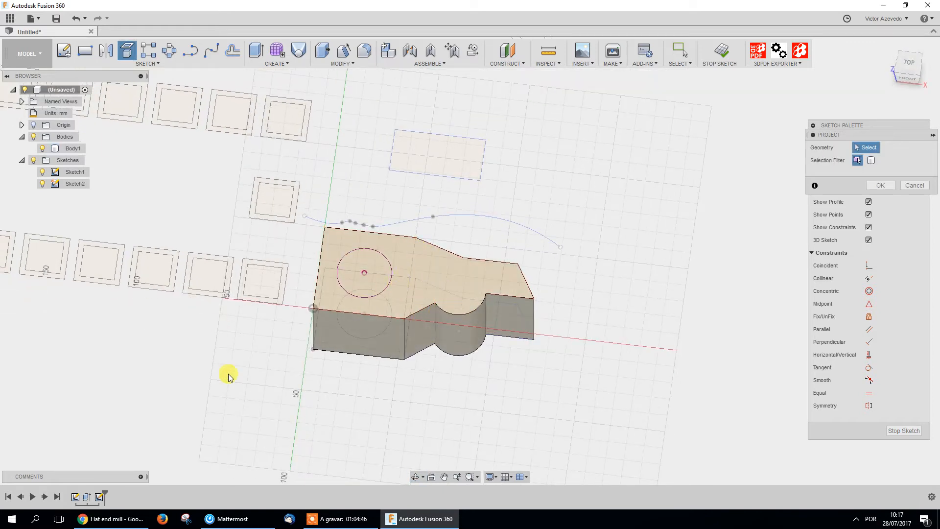
Hide Sketch1, project the outline of the body's top face into the sketch as well, and finish the projection
left_click(42, 171)
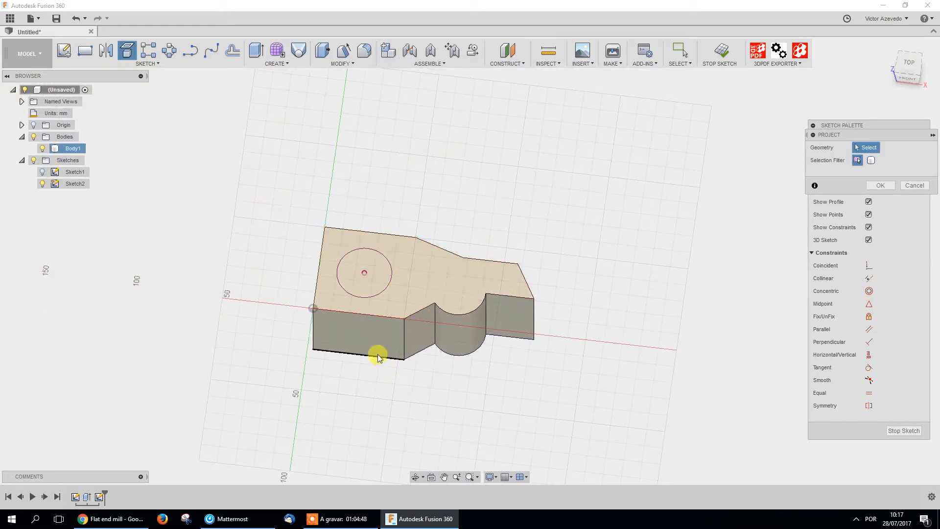
middle_click_drag(374, 353, 359, 305, "shift")
left_click(416, 310)
middle_click_drag(416, 310, 469, 441, "shift")
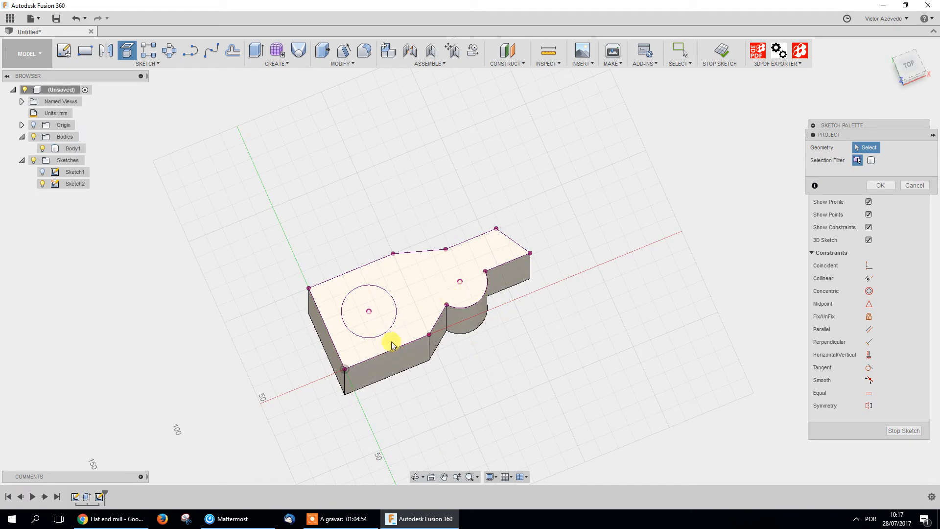
middle_click_drag(416, 409, 403, 413, "shift")
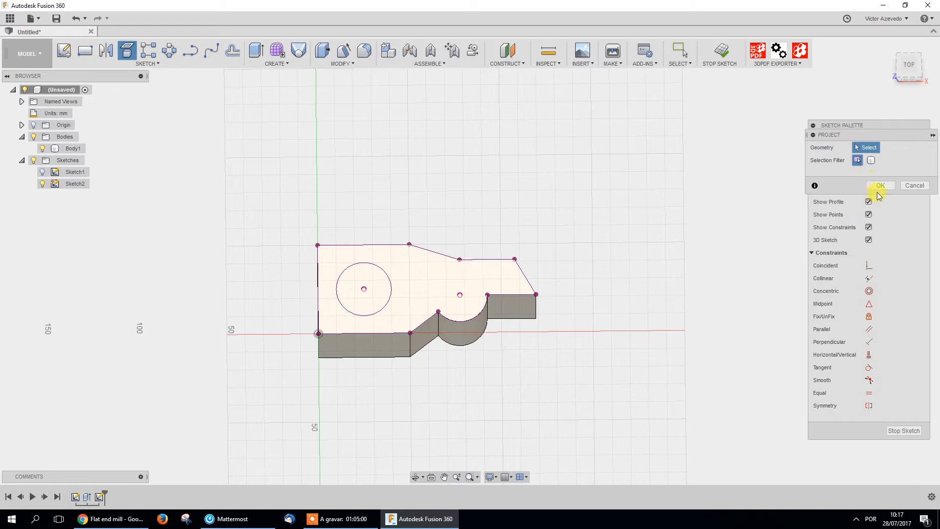
left_click(880, 185)
Extrude the projected circle 60 mm upward from the top face, joined to the body
mouse_move(411, 318)
middle_mouse_down("shift")
mouse_move(392, 357)
mouse_move(437, 320)
mouse_move(450, 296)
mouse_move(500, 316)
middle_mouse_up("shift")
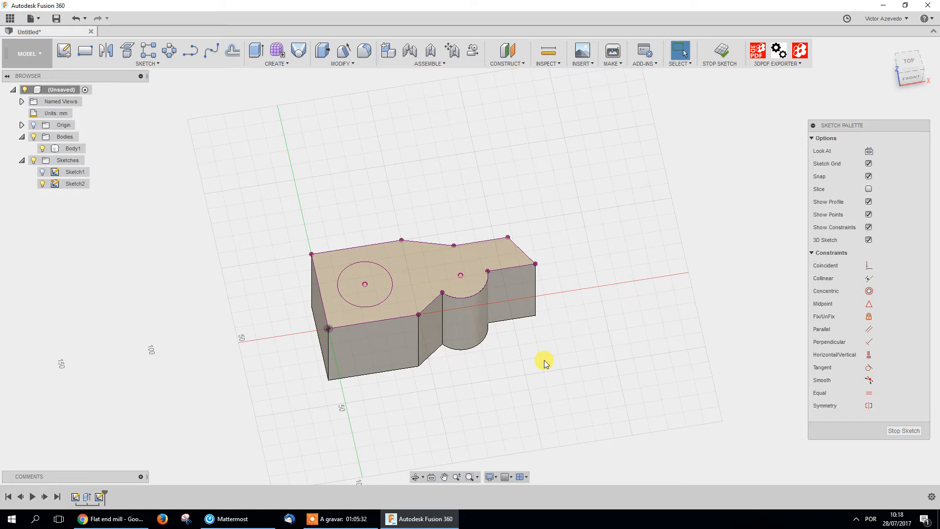
key("e")
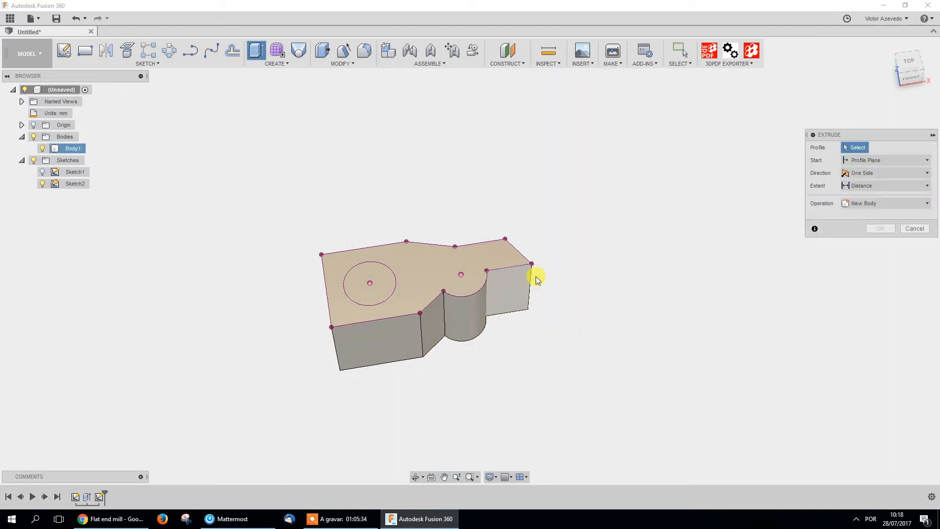
left_click(383, 285)
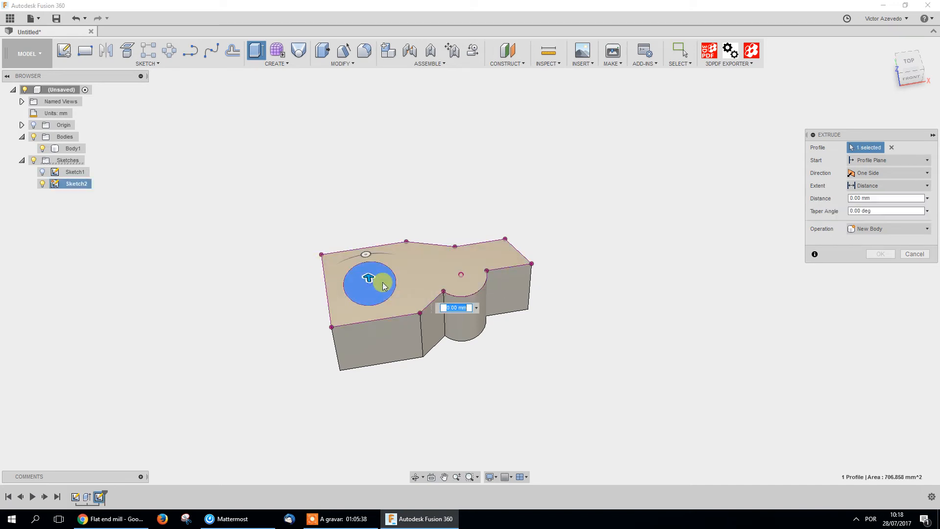
middle_click_drag(395, 363, 396, 329, "shift")
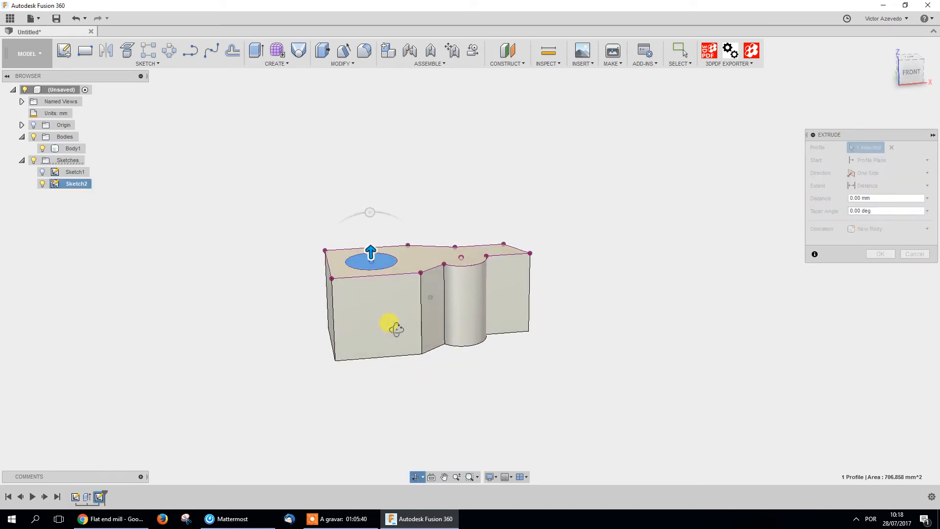
left_click_drag(370, 251, 384, 151)
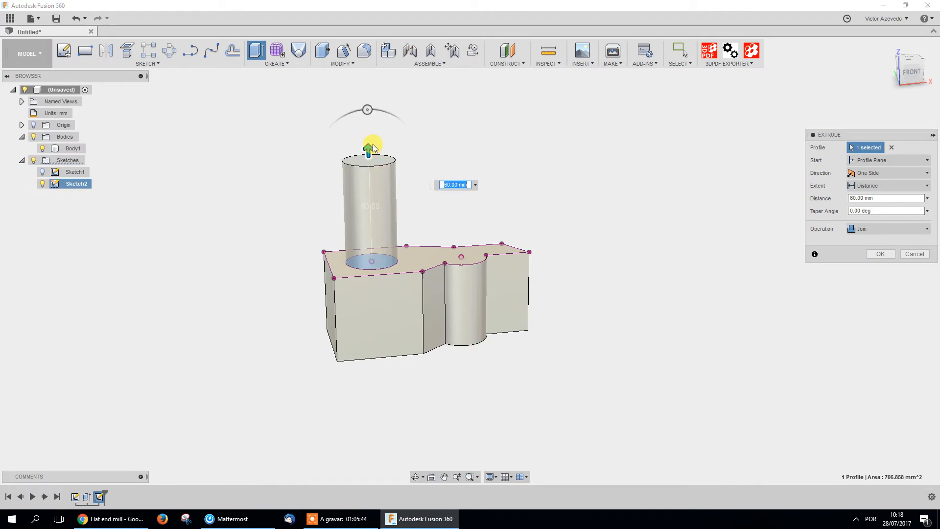
Reverse the circle's extrusion into the body as a cut with a distance of -40 mm
left_click_drag(368, 149, 374, 315)
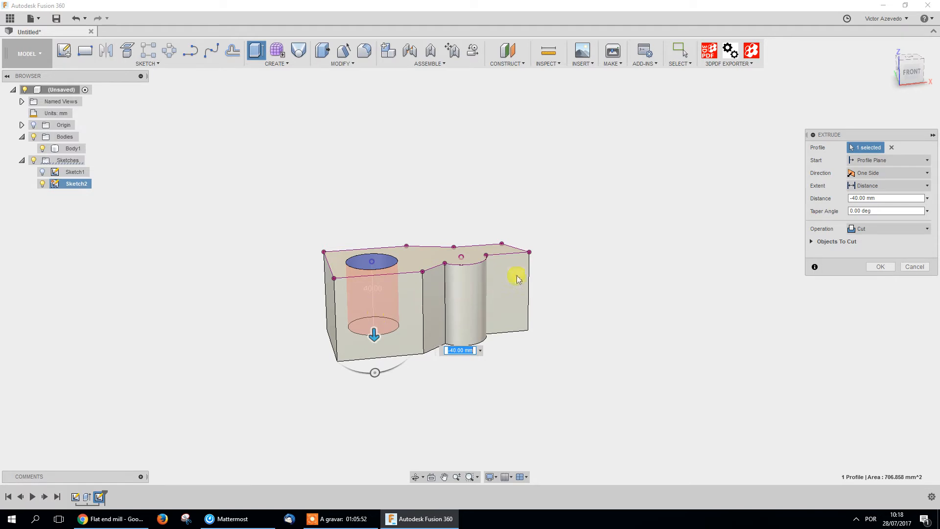
mouse_move(379, 373)
left_mouse_down()
mouse_move(391, 372)
mouse_move(364, 374)
mouse_move(388, 378)
mouse_move(375, 373)
left_mouse_up()
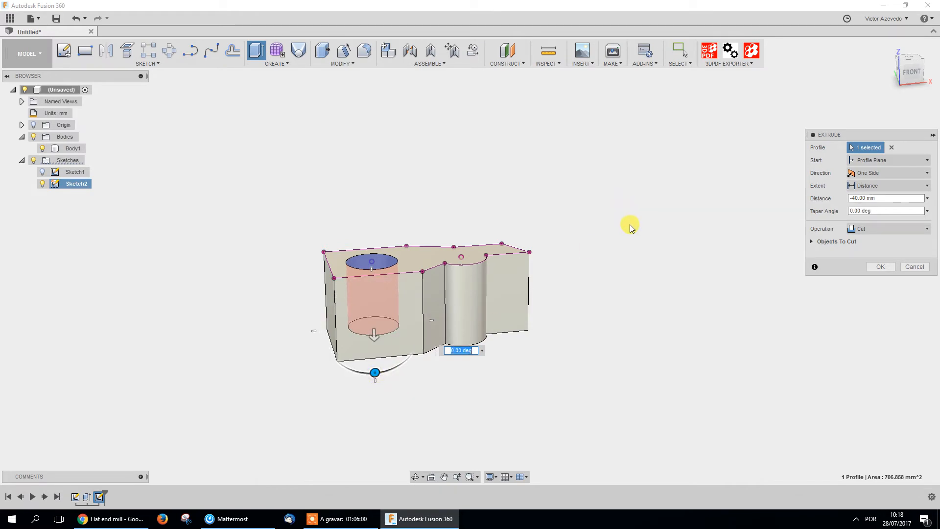
middle_click_drag(598, 324, 682, 256, "shift")
Change the cut's extent to To Object, ending at the body's bottom face, and create the through hole
left_click(870, 185)
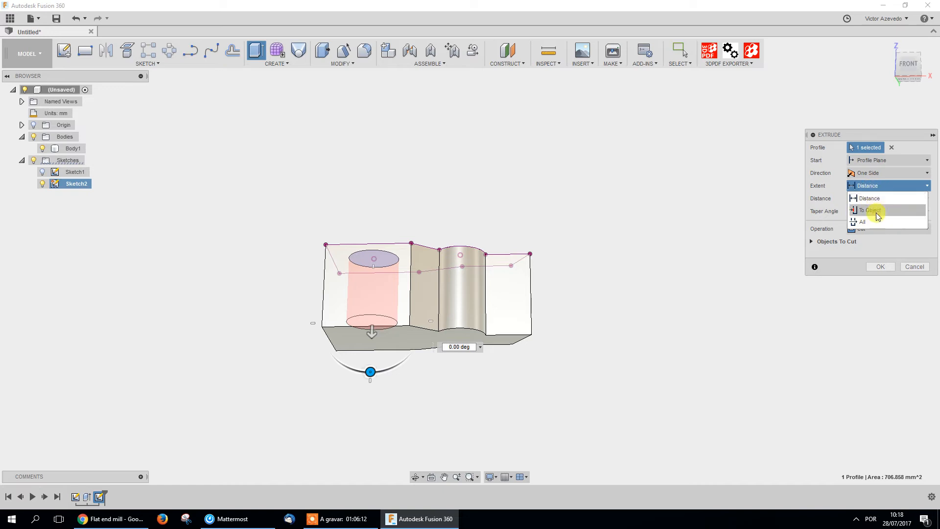
left_click(872, 209)
middle_click_drag(632, 343, 599, 389, "shift")
mouse_move(422, 333)
middle_mouse_down("shift")
mouse_move(440, 378)
mouse_move(430, 346)
middle_mouse_up("shift")
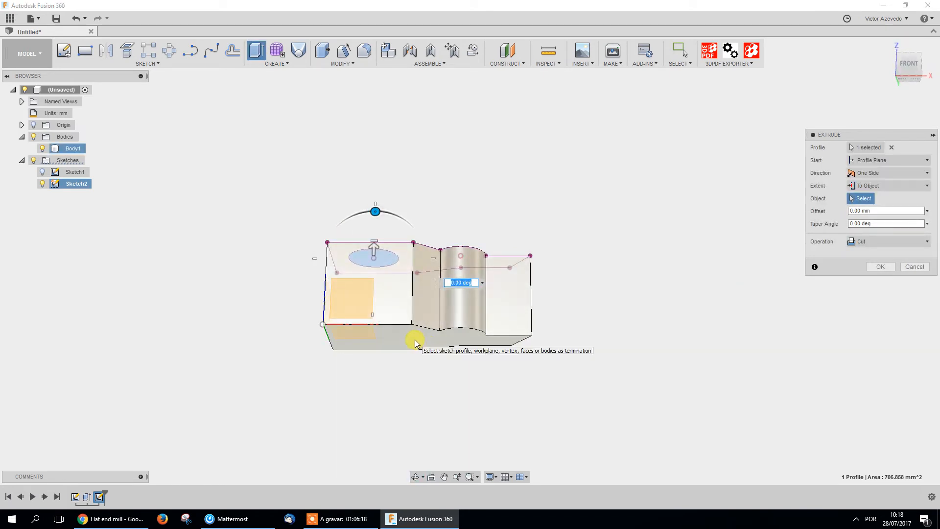
left_click(416, 340)
middle_click_drag(484, 364, 586, 440, "shift")
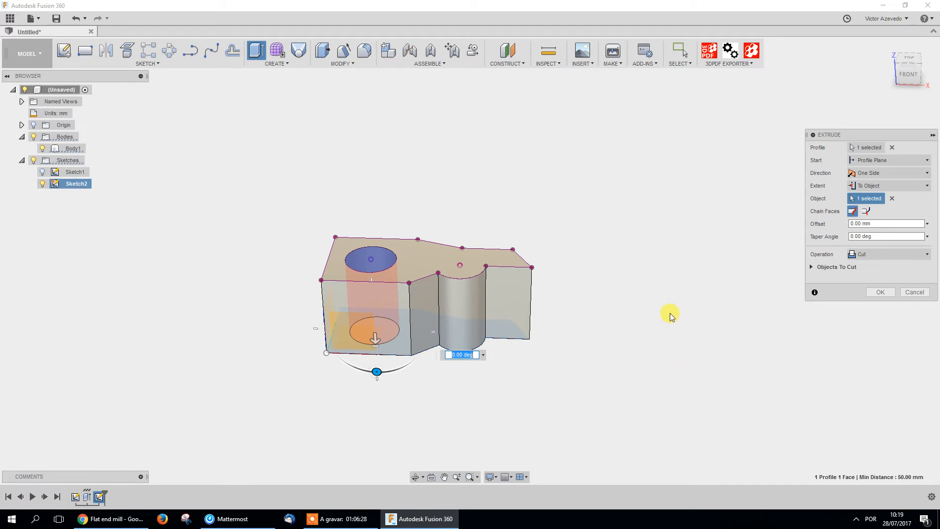
left_click(879, 292)
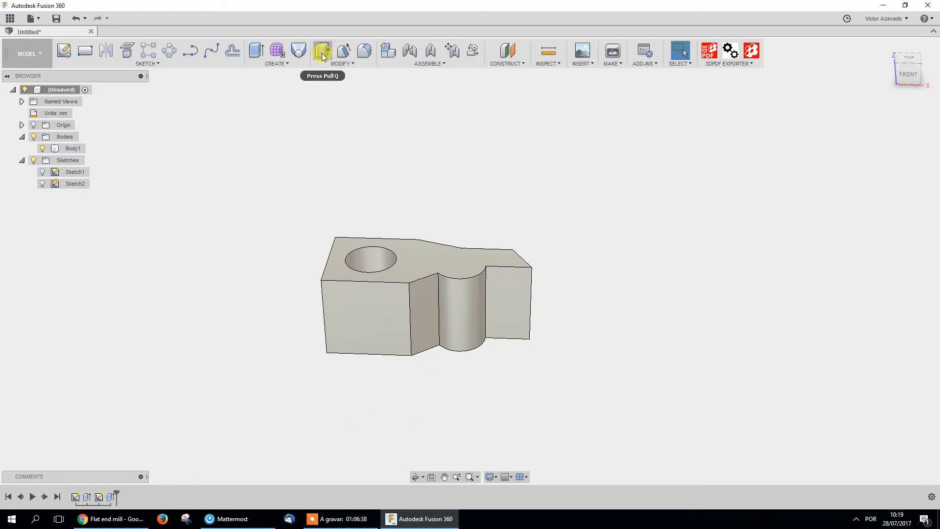
middle_click_drag(373, 323, 313, 316, "shift")
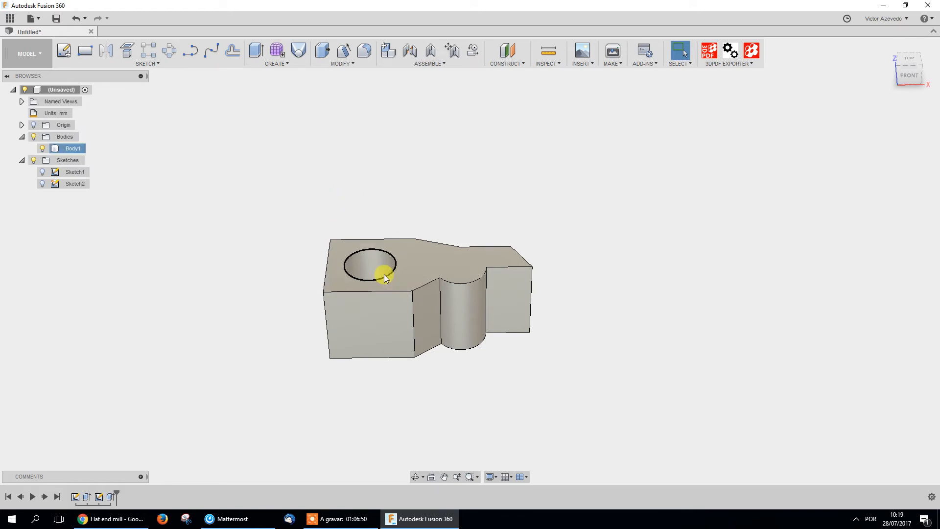
middle_click_drag(334, 354, 300, 331, "shift")
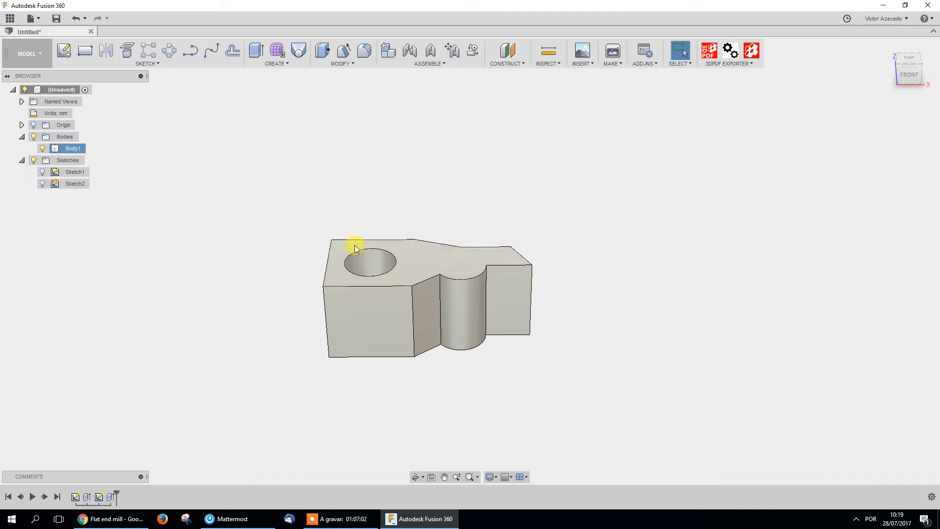
middle_click_drag(346, 312, 329, 321, "shift")
key("Escape")
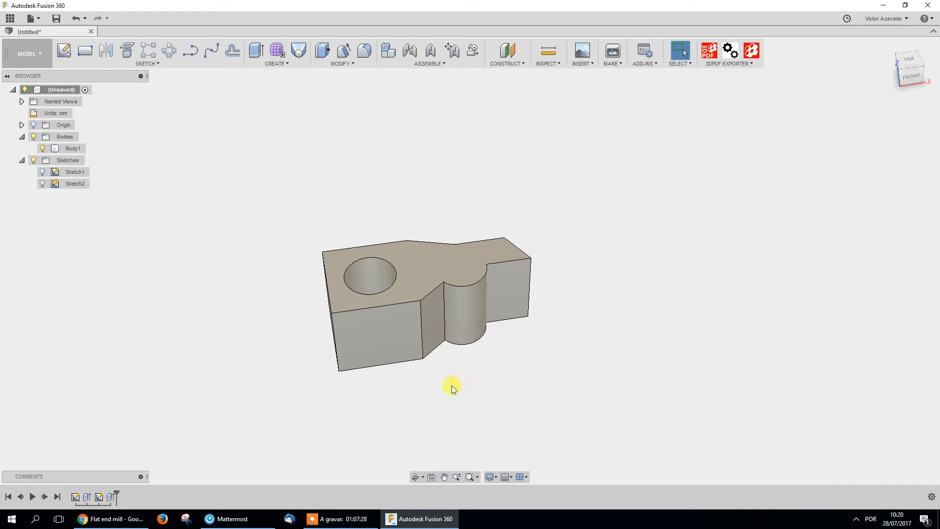
middle_click_drag(413, 395, 397, 372, "shift")
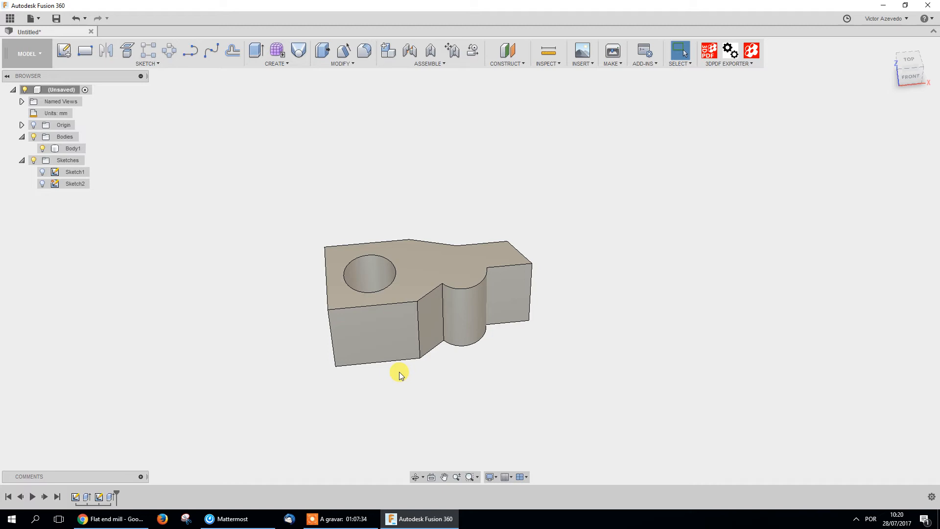
middle_click_drag(470, 350, 434, 405)
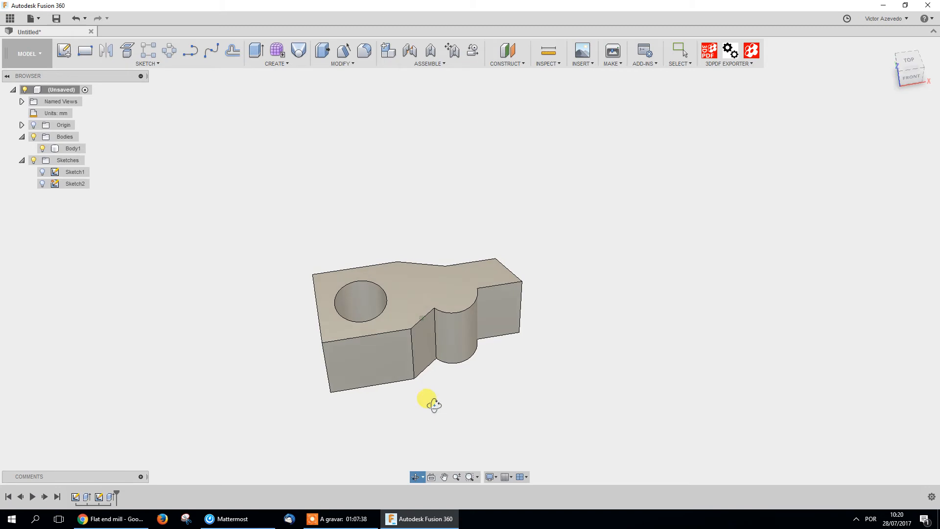
Try to raise the body's top face to 120 mm with Press Pull
left_click(323, 58)
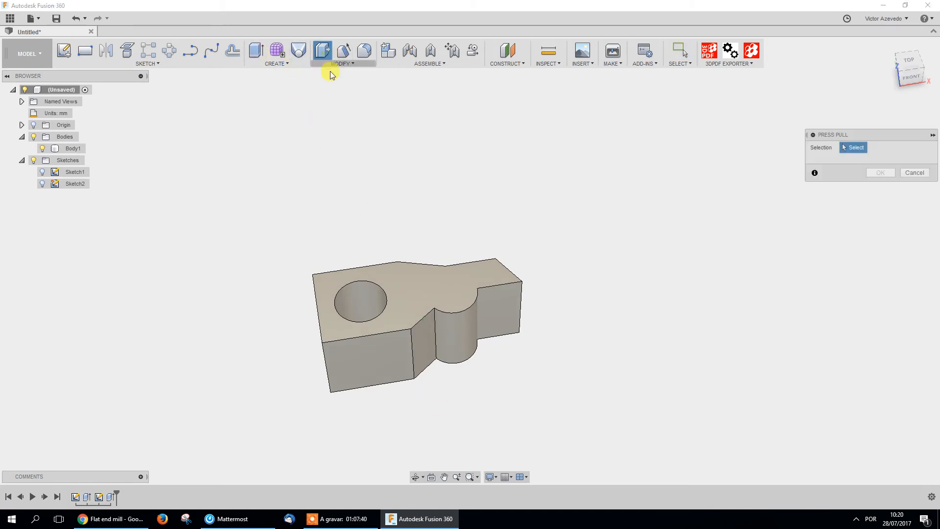
left_click(400, 297)
left_click_drag(400, 297, 399, 212)
middle_click_drag(695, 301, 651, 315, "shift")
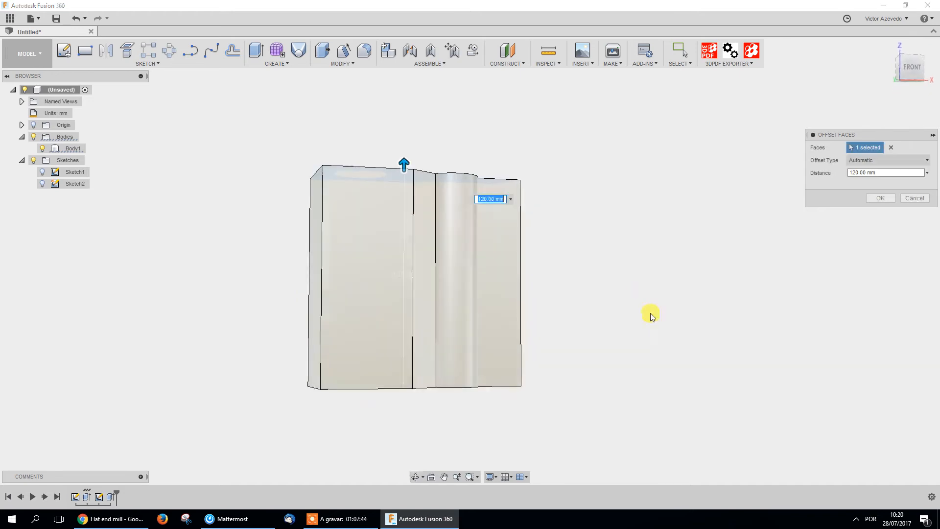
left_click(927, 201)
middle_click_drag(533, 322, 532, 295, "shift")
middle_click_drag(546, 370, 519, 348, "shift")
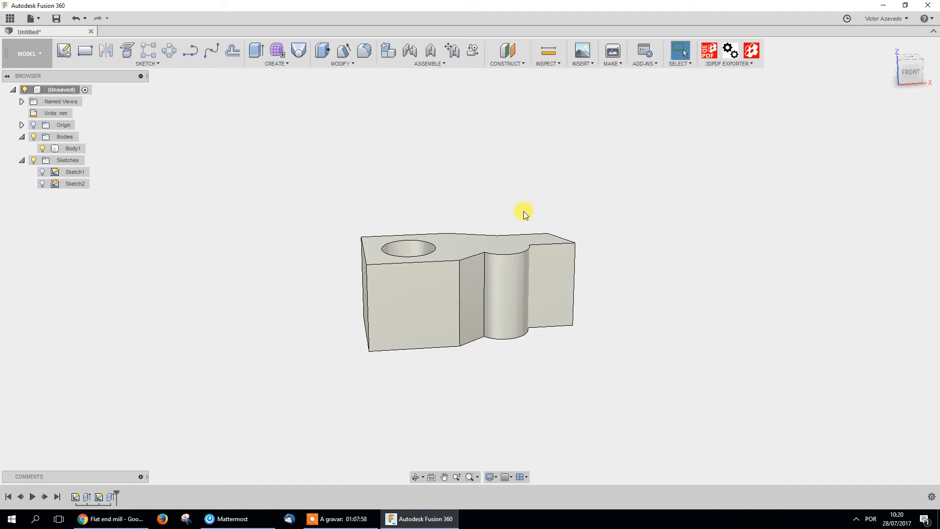
Set the base extrusion's distance to 100 mm by editing its timeline feature, and undo that change
middle_click_drag(482, 352, 436, 353)
middle_click_drag(492, 292, 415, 283, "shift")
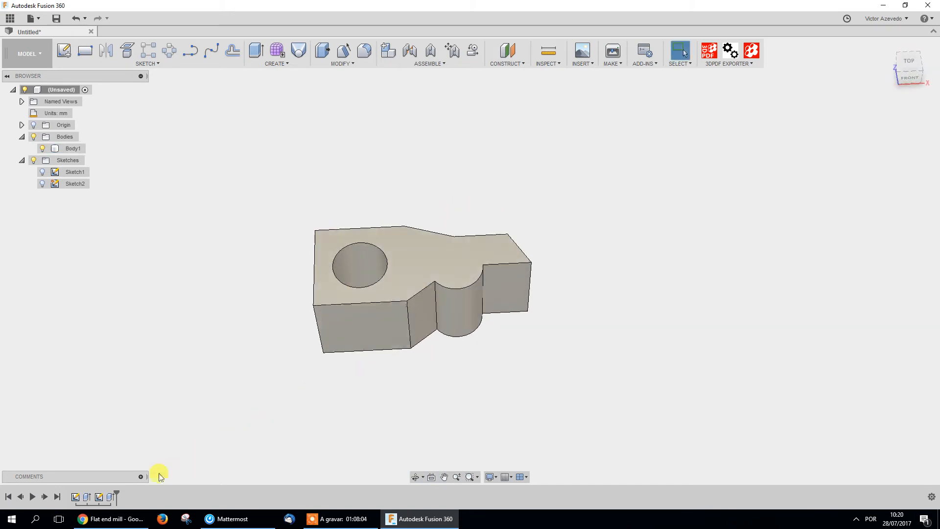
double_click(90, 500)
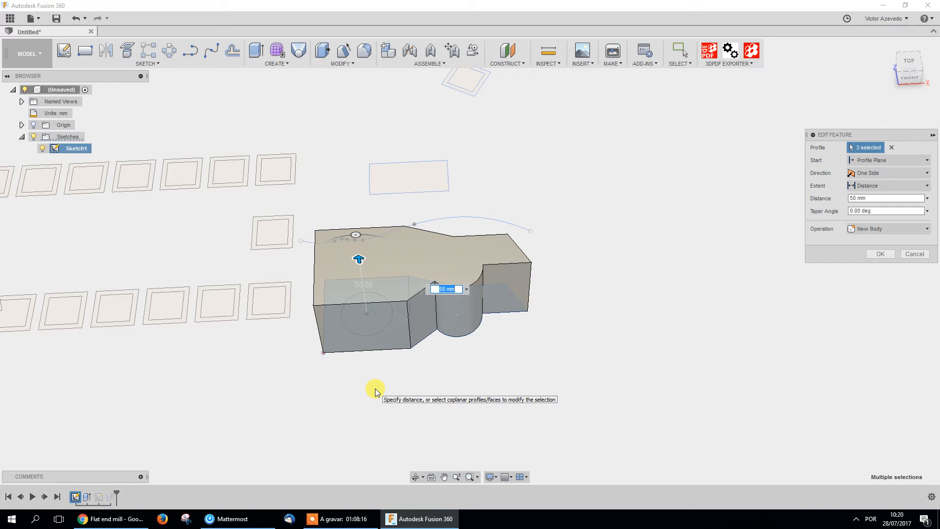
type("100")
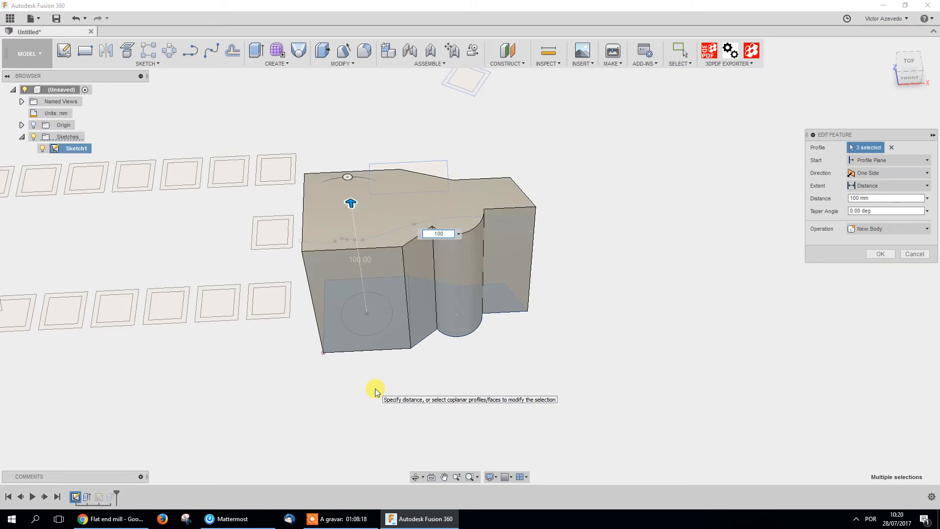
key("Return")
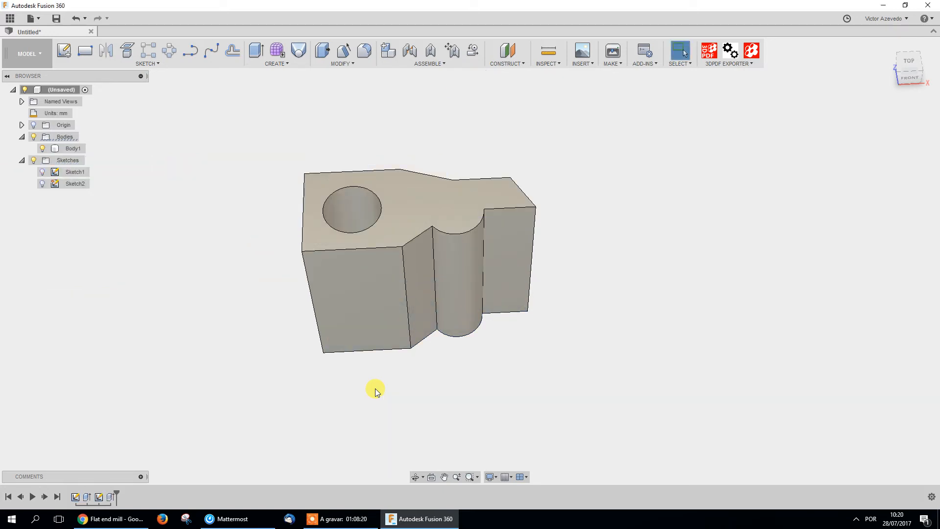
mouse_move(460, 411)
middle_mouse_down("shift")
mouse_move(455, 315)
mouse_move(473, 287)
mouse_move(434, 331)
mouse_move(428, 401)
mouse_move(451, 388)
mouse_move(463, 398)
middle_mouse_up("shift")
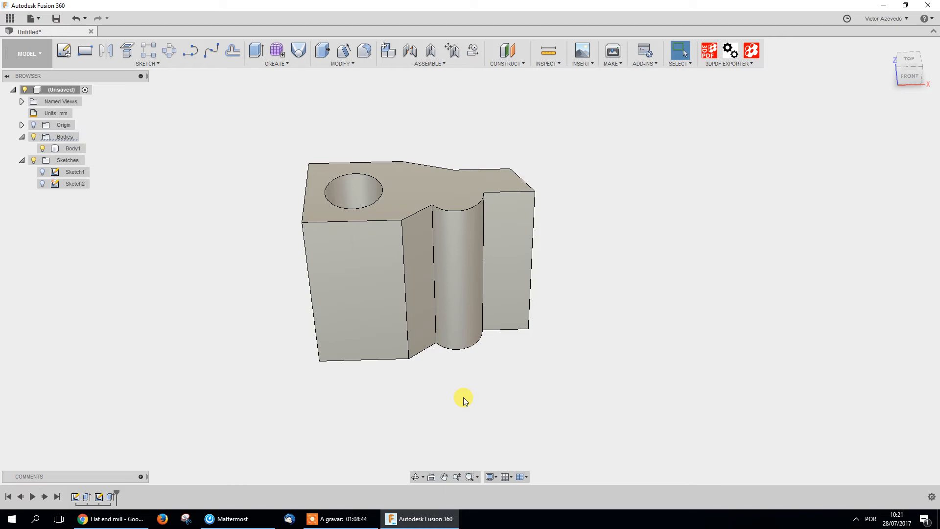
key("ctrl+z")
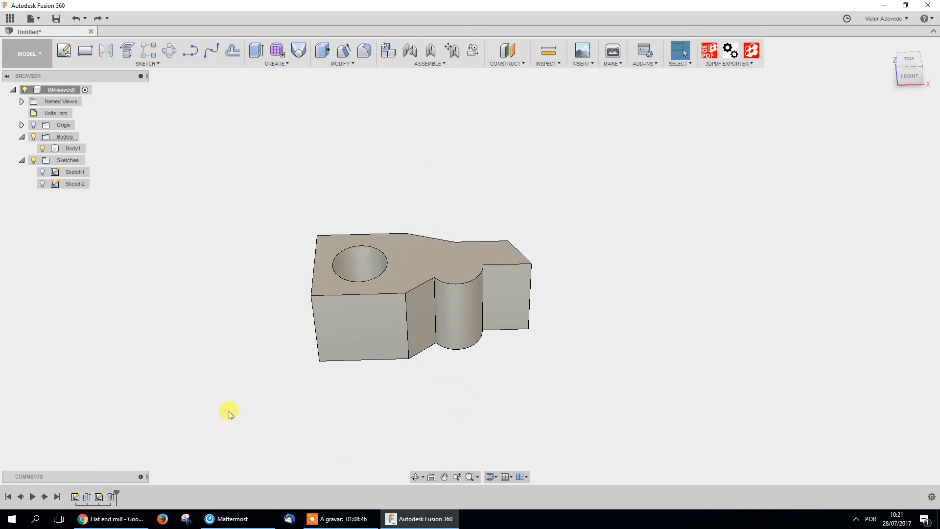
Edit the base extrusion from the timeline and set its distance to 100 mm
double_click(84, 498)
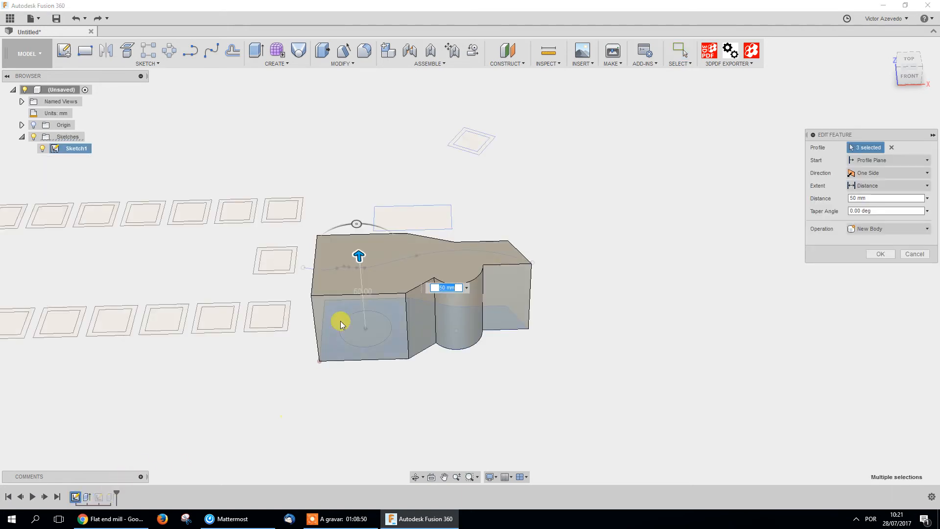
left_click(871, 198)
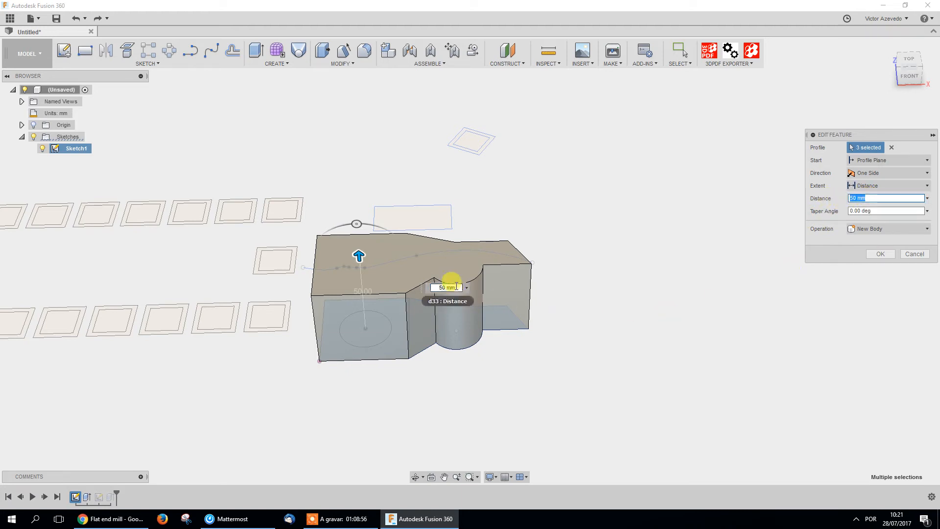
left_click(456, 288)
type("100")
key("Return")
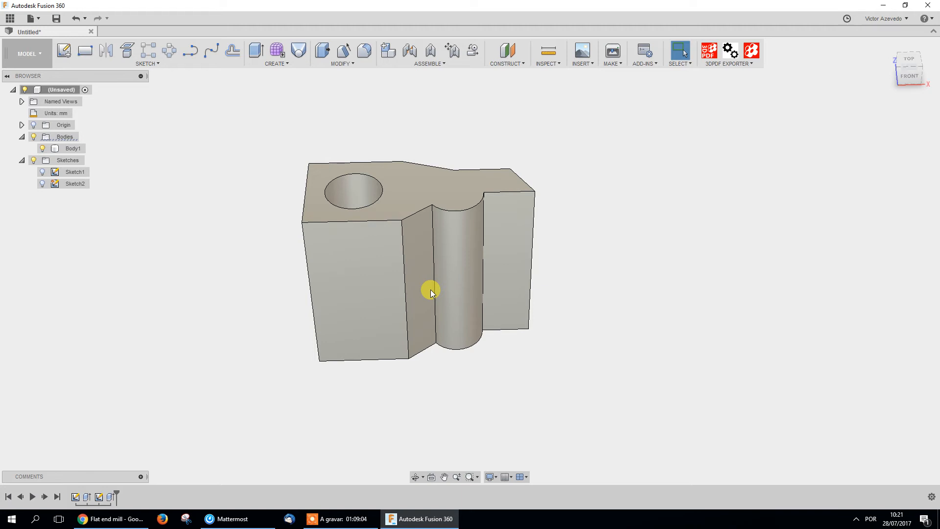
middle_click_drag(485, 351, 465, 365, "shift")
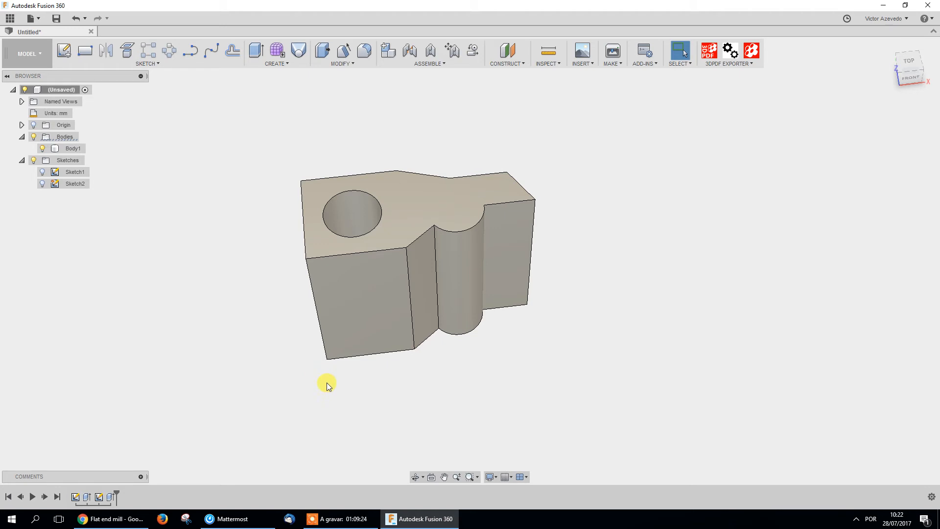
Edit the hole's cut extrusion, switching its extent to Distance with a value of -50 mm
left_click(111, 497)
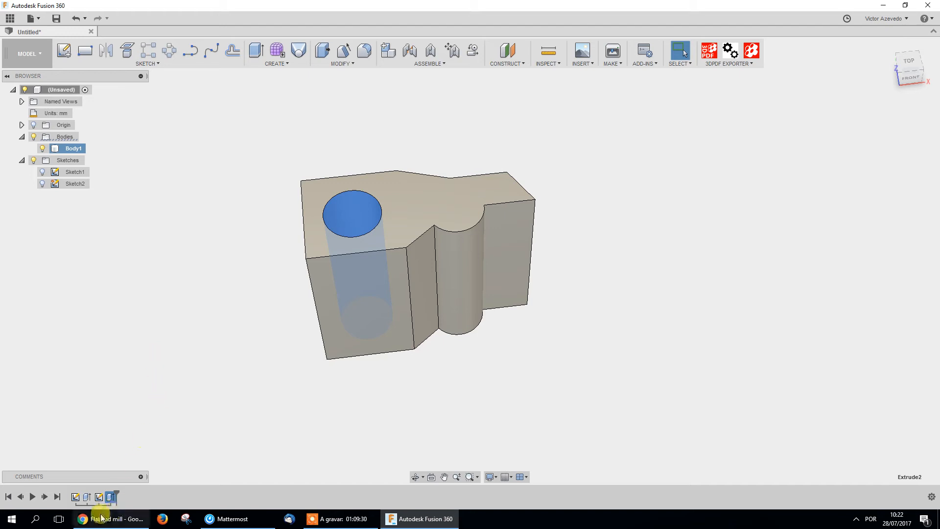
left_click(110, 497)
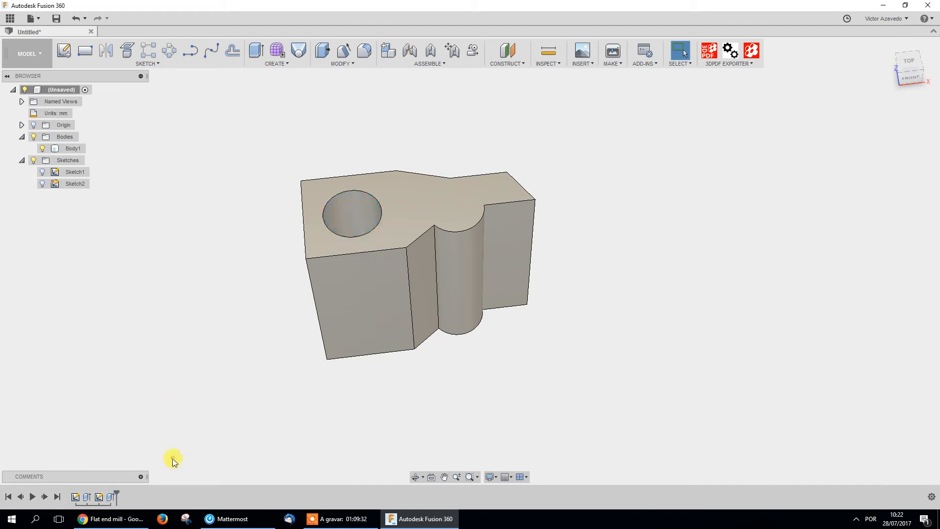
double_click(108, 498)
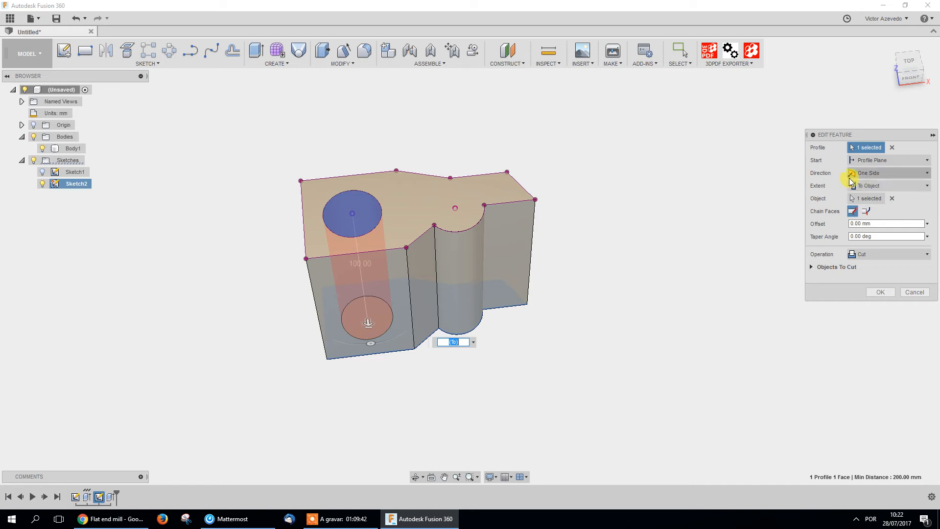
left_click(878, 185)
left_click(880, 197)
left_click(883, 200)
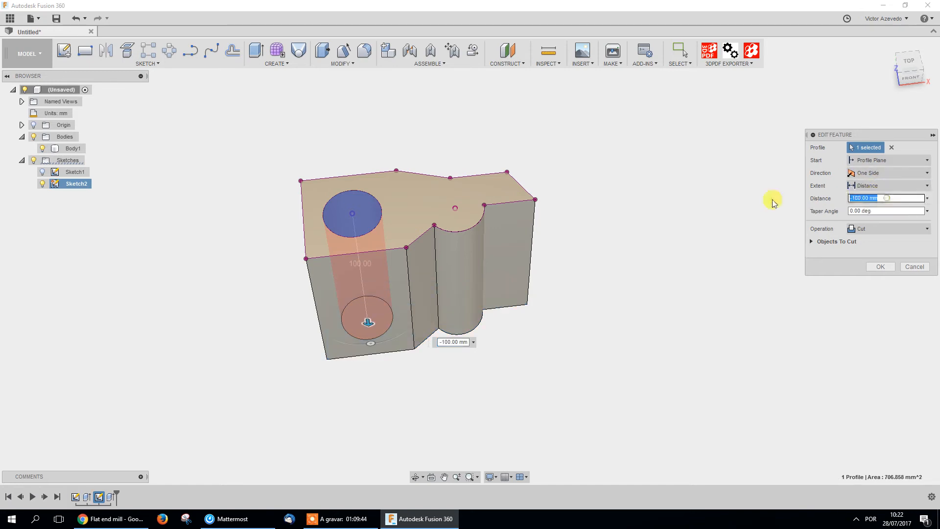
type("-50")
key("Return")
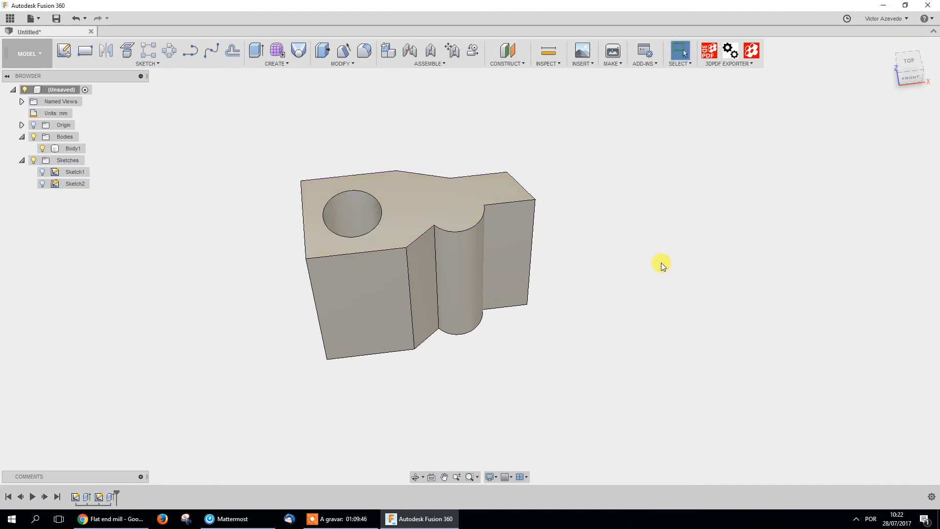
middle_click_drag(399, 342, 363, 257, "shift")
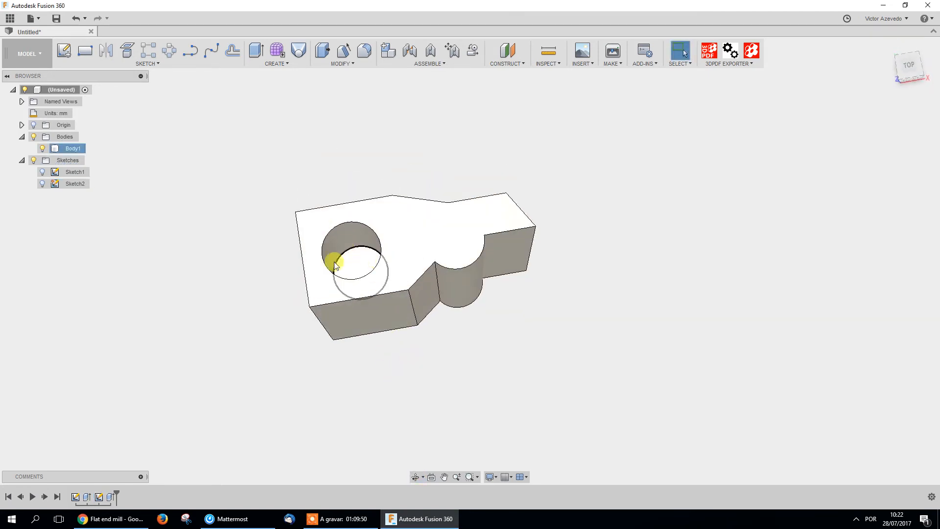
middle_click_drag(237, 418, 307, 363, "shift")
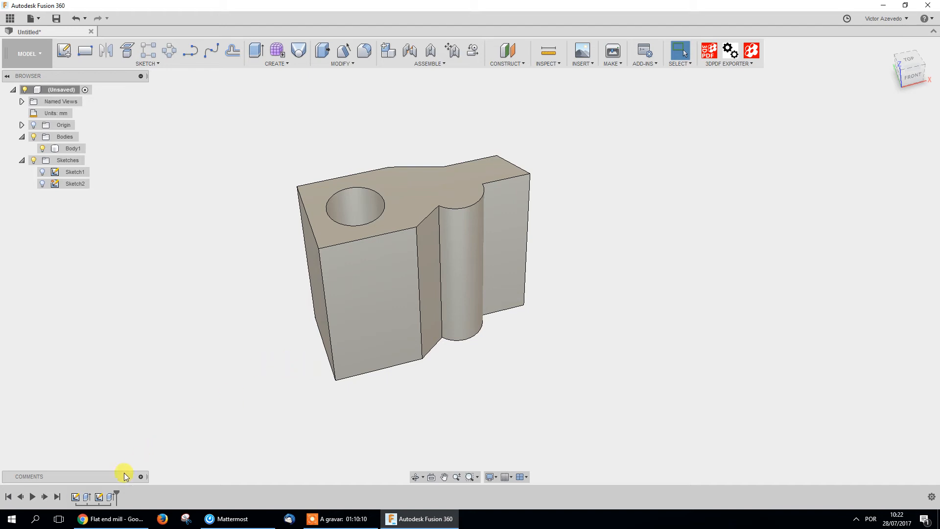
Edit the hole's cut extrusion so its extent is To Object, ending at the body's bottom face
double_click(114, 497)
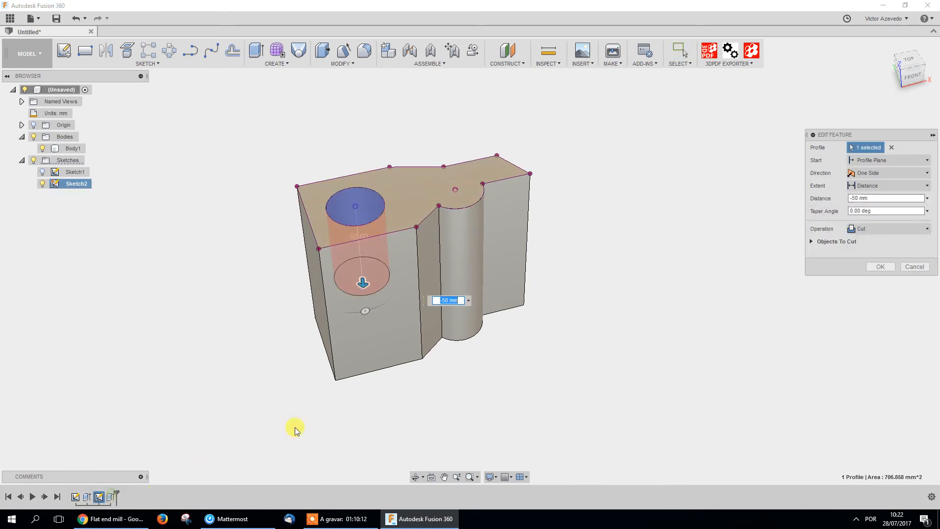
left_click(862, 187)
left_click(866, 194)
middle_click_drag(516, 413, 465, 313, "shift")
left_click(391, 331)
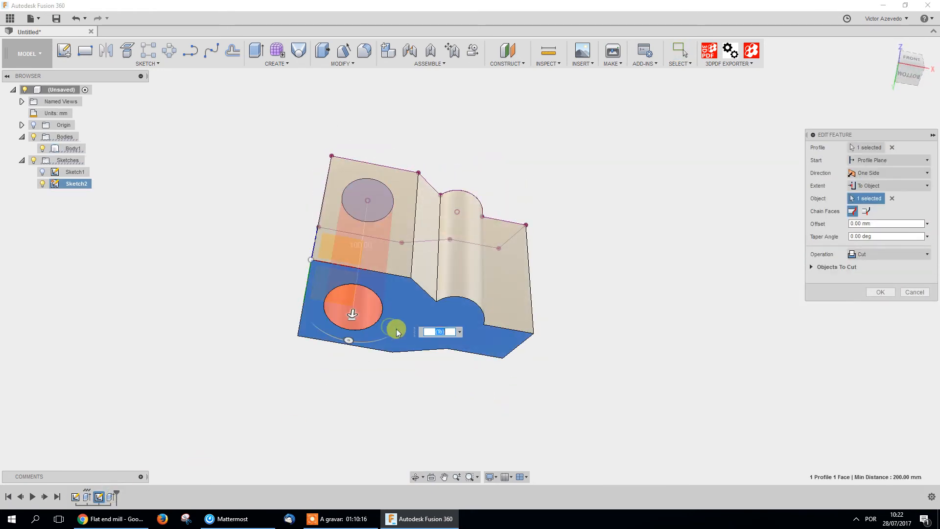
left_click(874, 292)
middle_click_drag(555, 374, 488, 334, "shift")
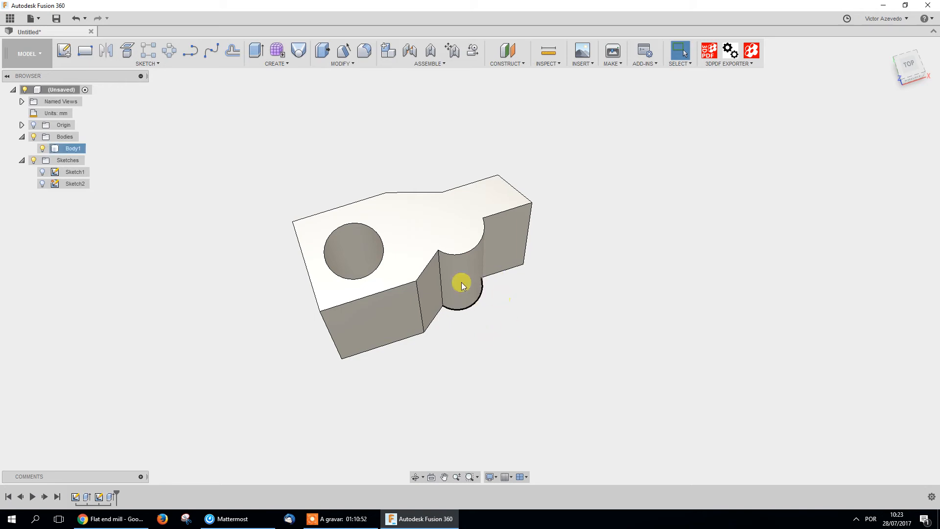
Save the design as "Worshop first test" in the Workshop folder and check its entry in the project data
left_click(57, 20)
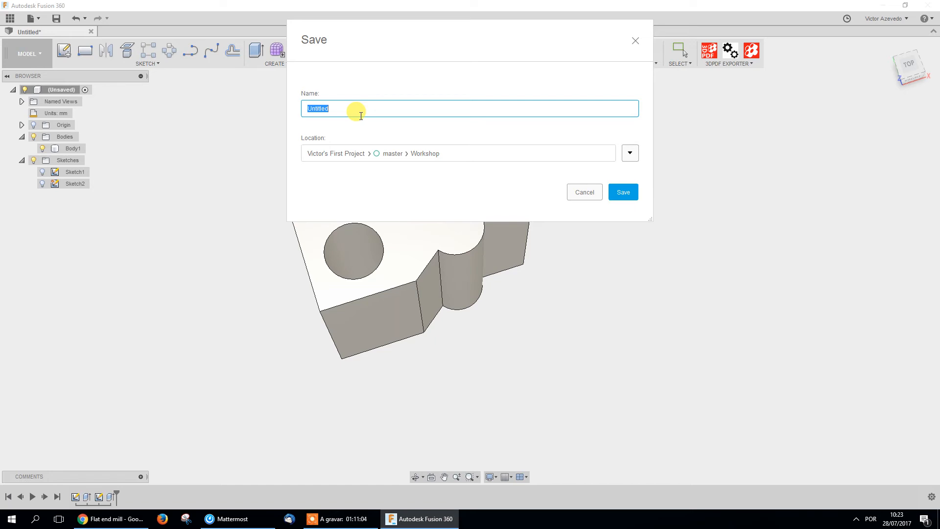
type("Worshop first test")
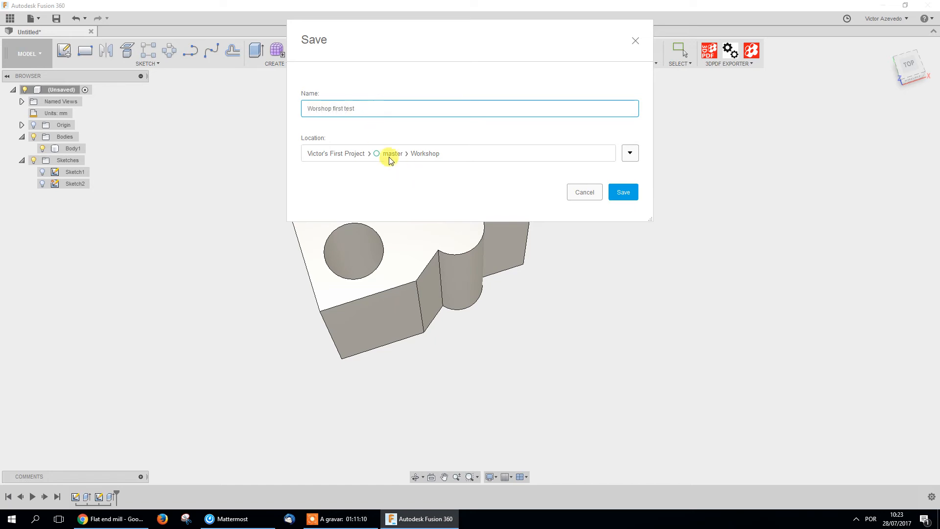
left_click(624, 191)
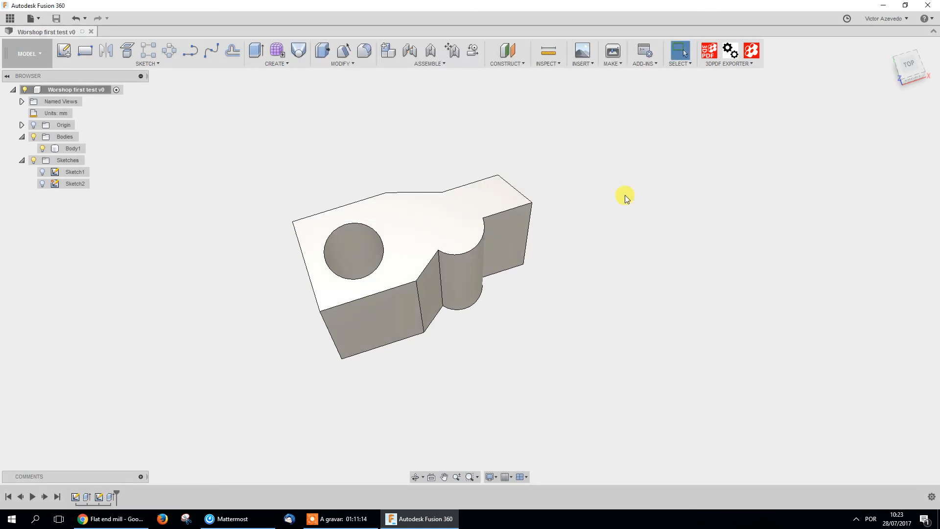
left_click(9, 19)
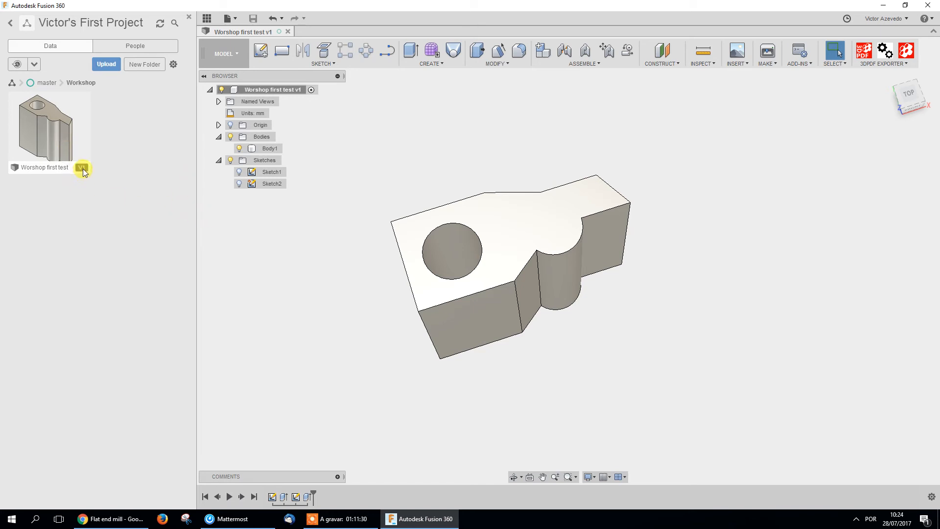
left_click(206, 18)
Make Sketch1 visible alongside the body
middle_click_drag(493, 308, 361, 350, "shift")
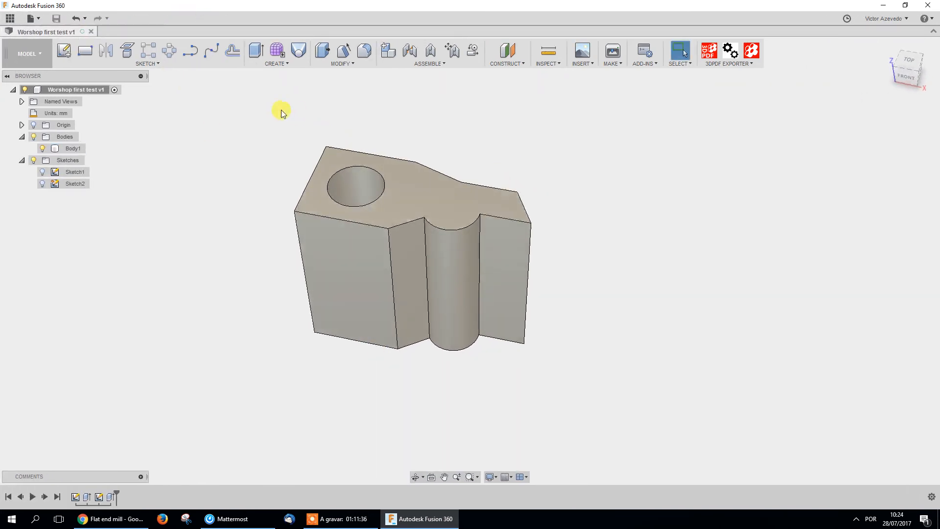
left_click(281, 64)
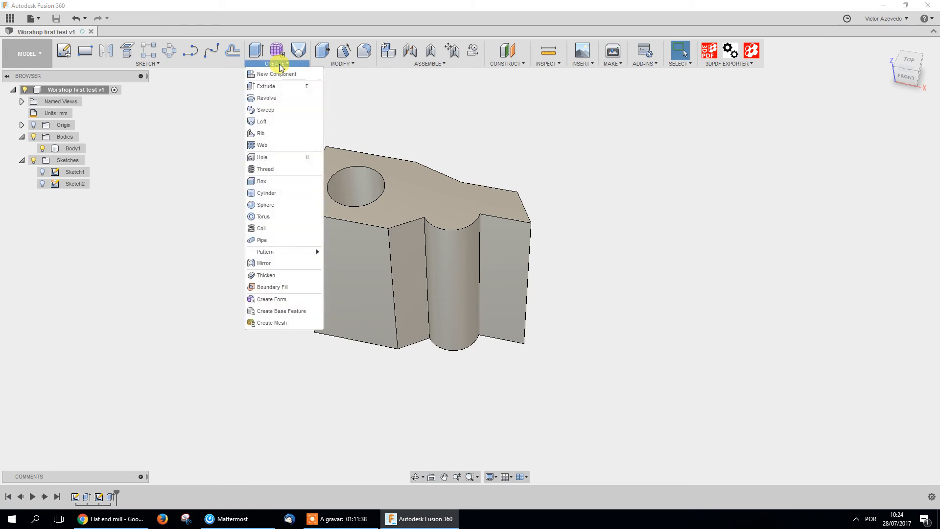
left_click(280, 65)
left_click(42, 172)
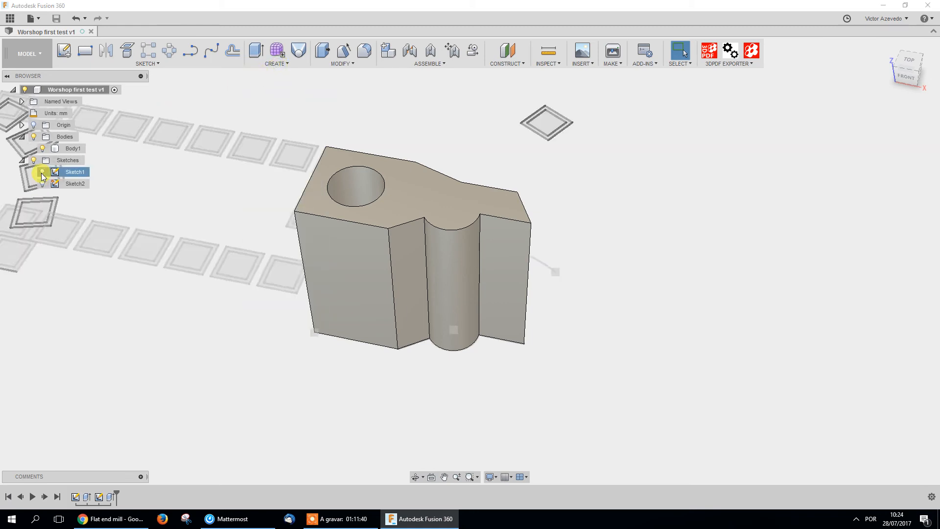
middle_click_drag(515, 310, 537, 357, "shift")
middle_click_drag(786, 311, 639, 336)
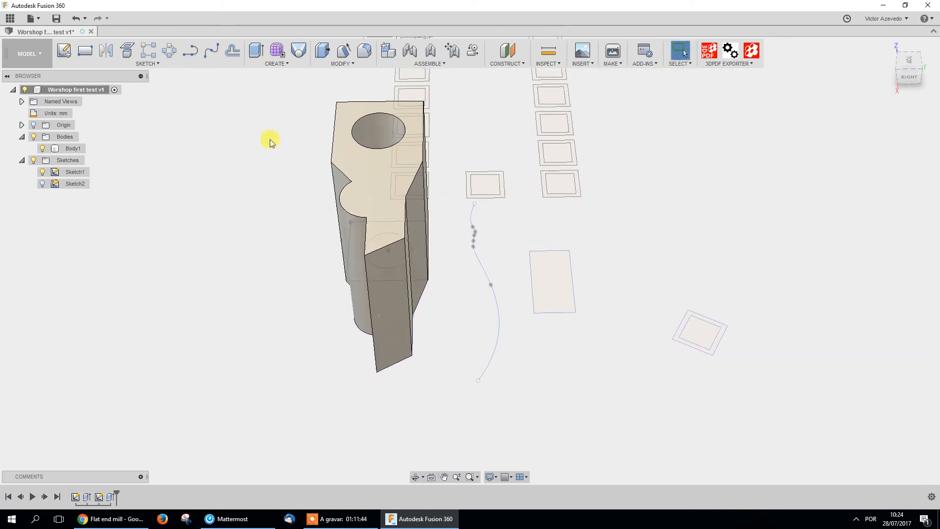
left_click(286, 65)
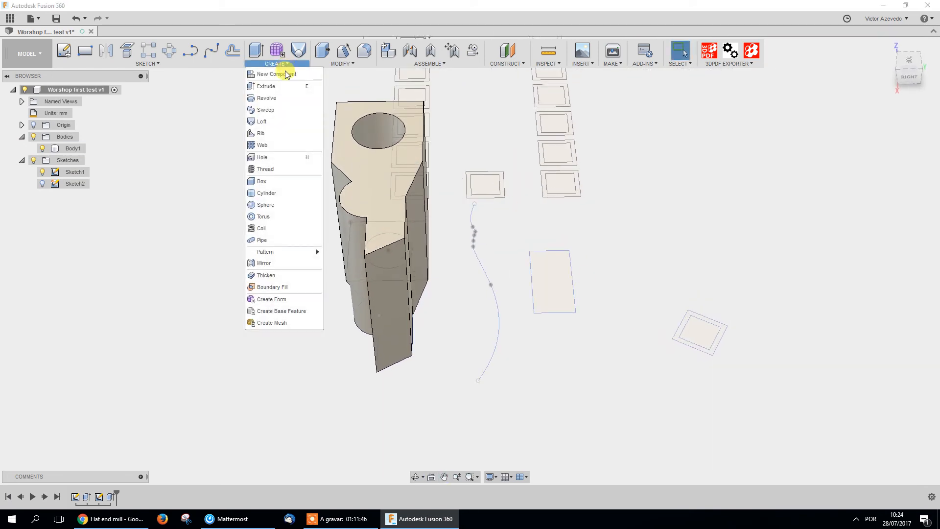
left_click(288, 287)
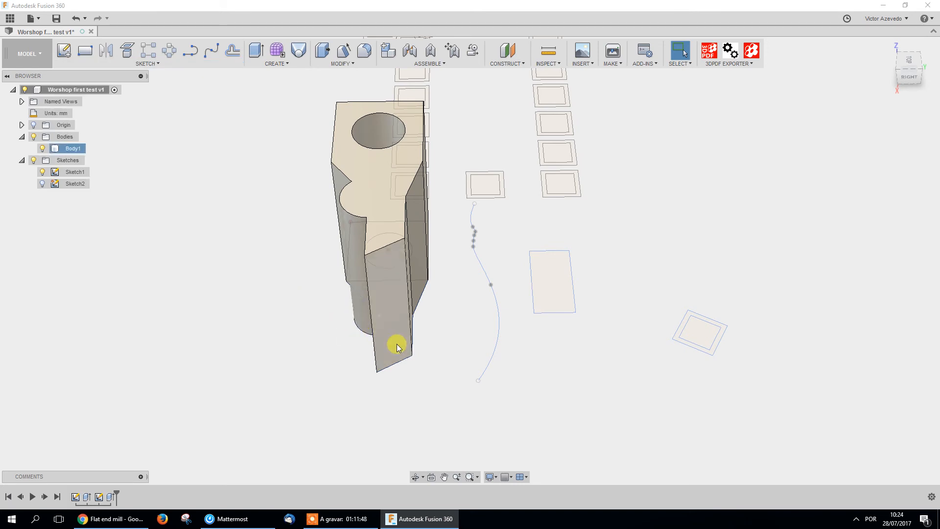
Create a construction plane offset 100 mm above the plain rectangle profile in Sketch1
left_click(509, 64)
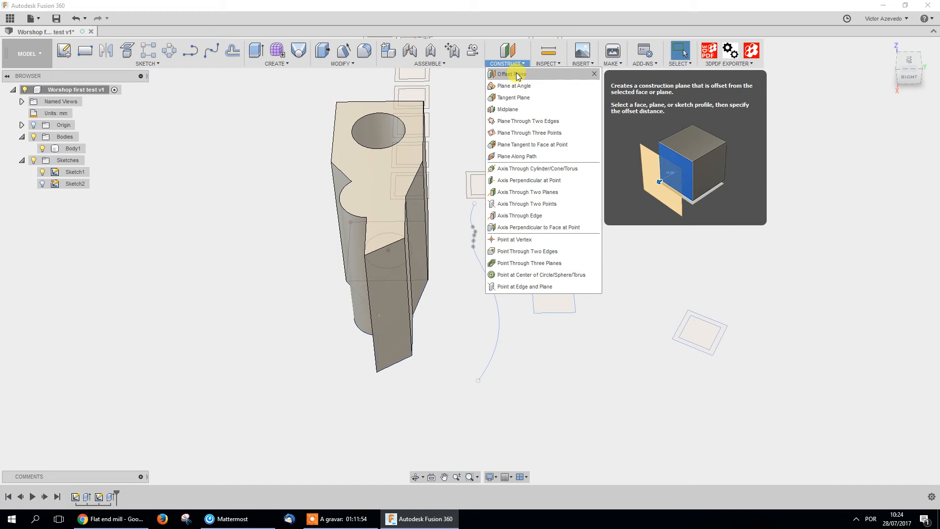
left_click(512, 74)
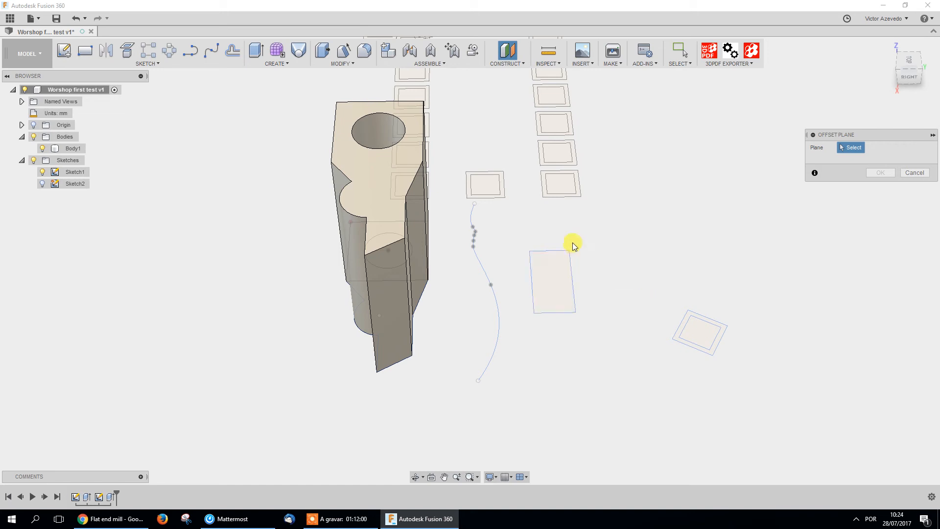
left_click(555, 279)
left_click_drag(554, 279, 563, 155)
middle_click_drag(586, 350, 621, 321, "shift")
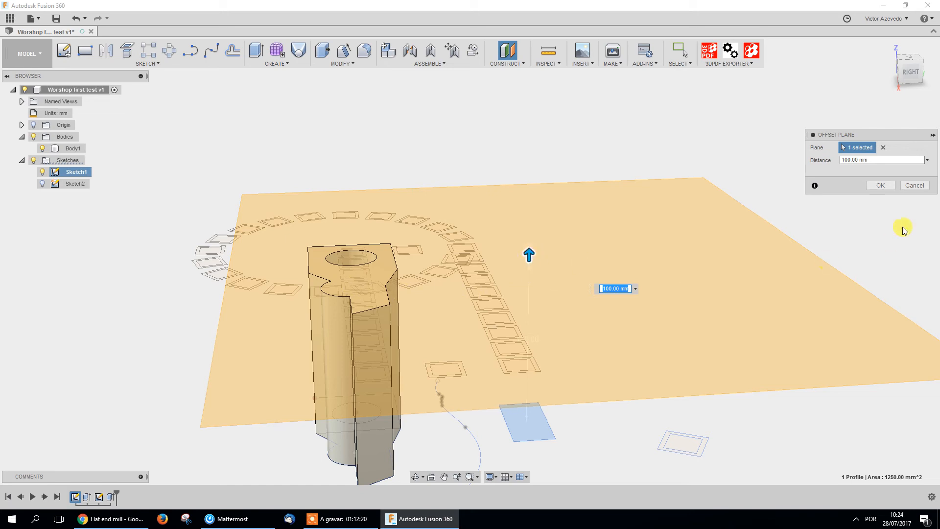
left_click(880, 187)
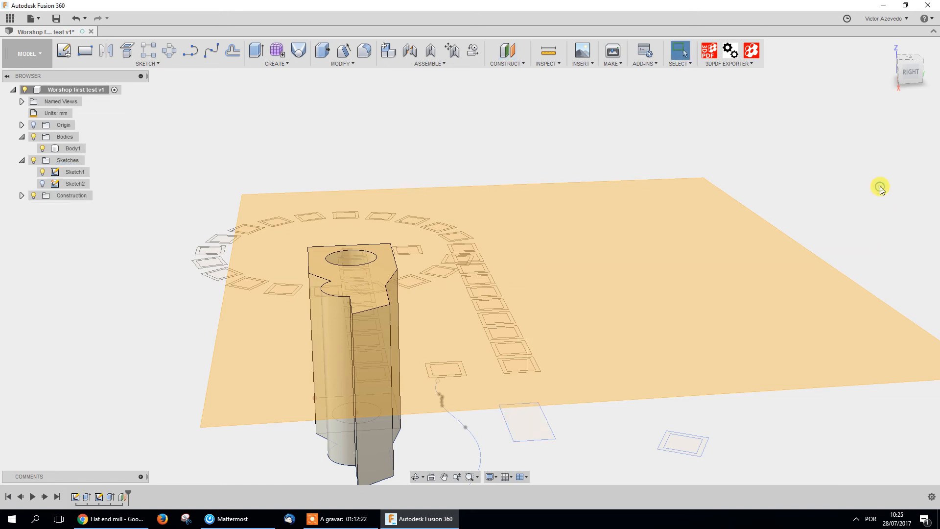
Show and hide the origin axes and planes, then toggle the visibility of Body1 and the Bodies folder
middle_click_drag(736, 296, 682, 379, "shift")
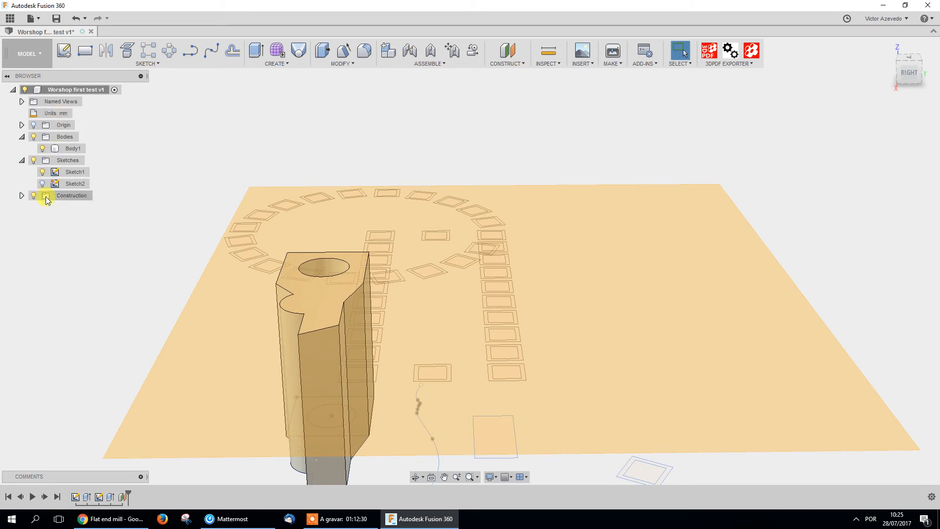
left_click(22, 124)
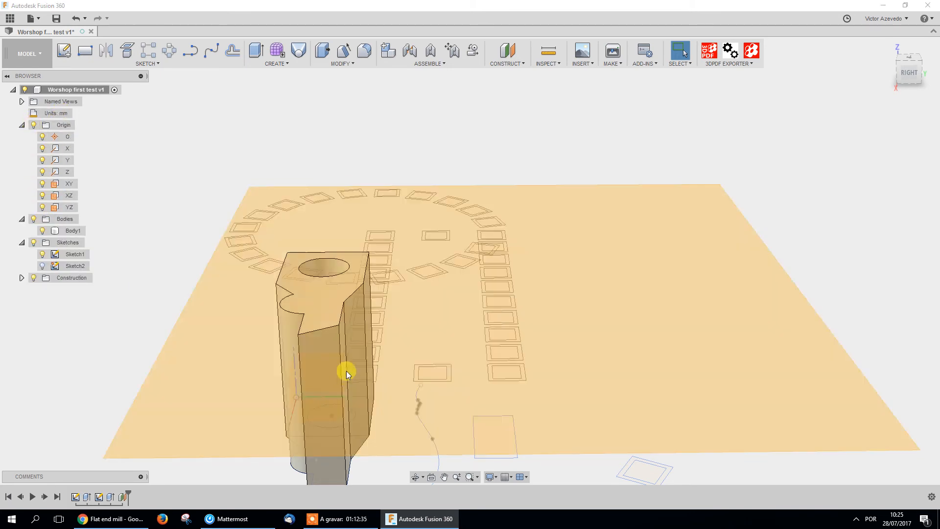
middle_click_drag(345, 370, 548, 337, "shift")
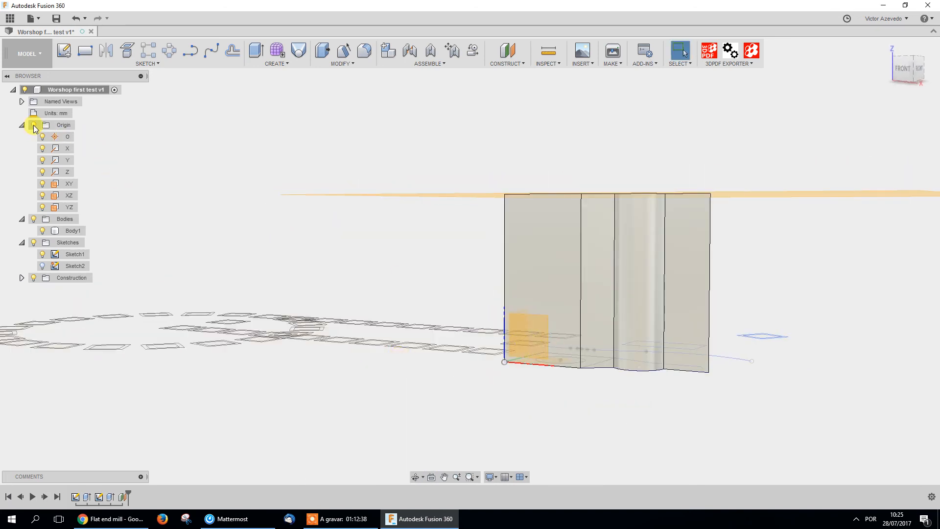
middle_click_drag(151, 195, 185, 235, "shift")
left_click(43, 232)
left_click(43, 232)
left_click(42, 231)
left_click(42, 231)
left_click(34, 220)
left_click(34, 219)
scroll(430, 357, "up", 3)
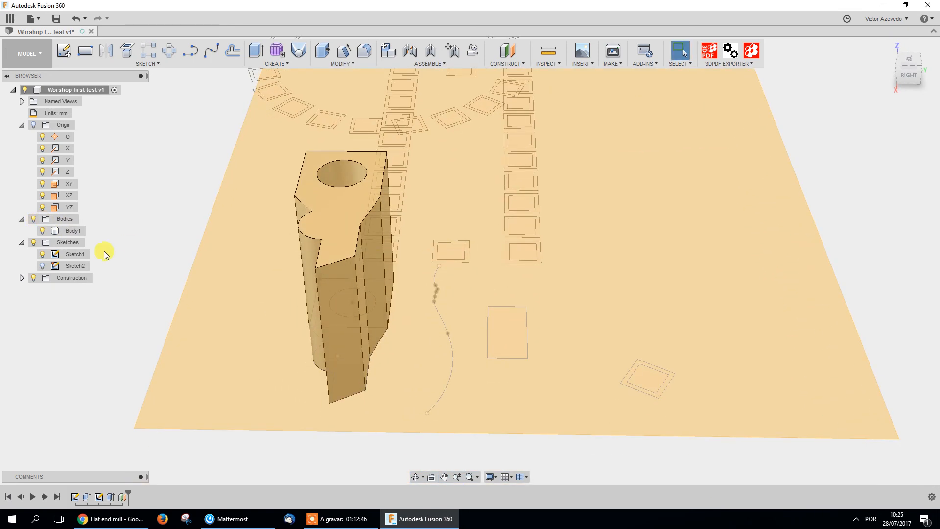
Toggle the visibility of Sketch1 and the offset construction plane, leaving both shown
left_click(43, 254)
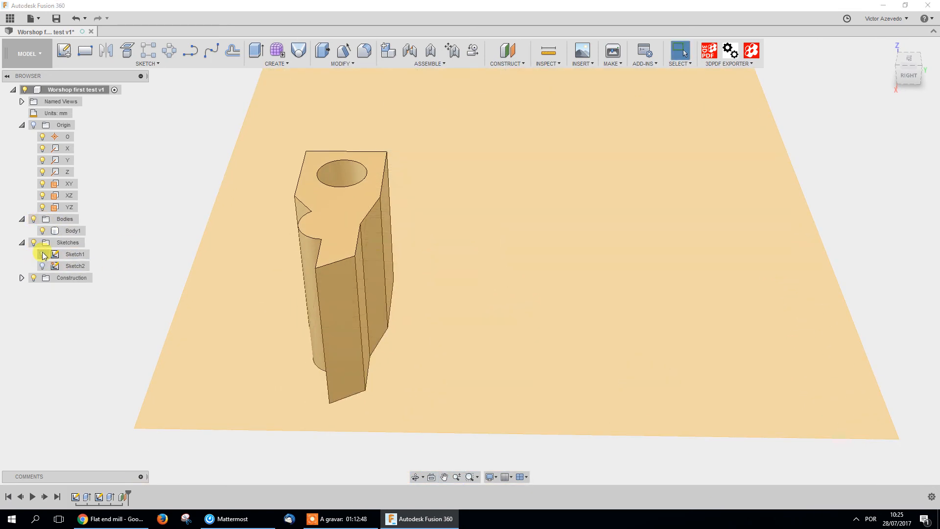
left_click(22, 278)
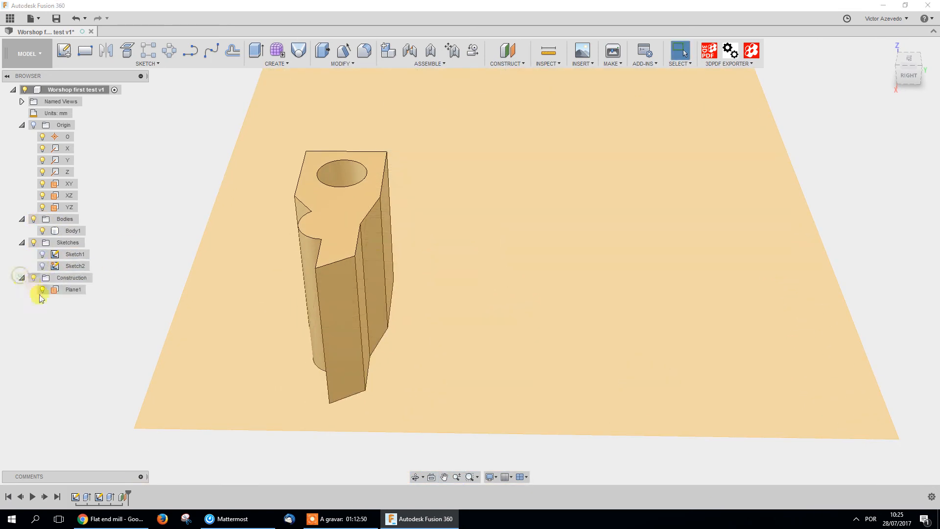
left_click(45, 290)
left_click(43, 290)
left_click(42, 290)
left_click(43, 254)
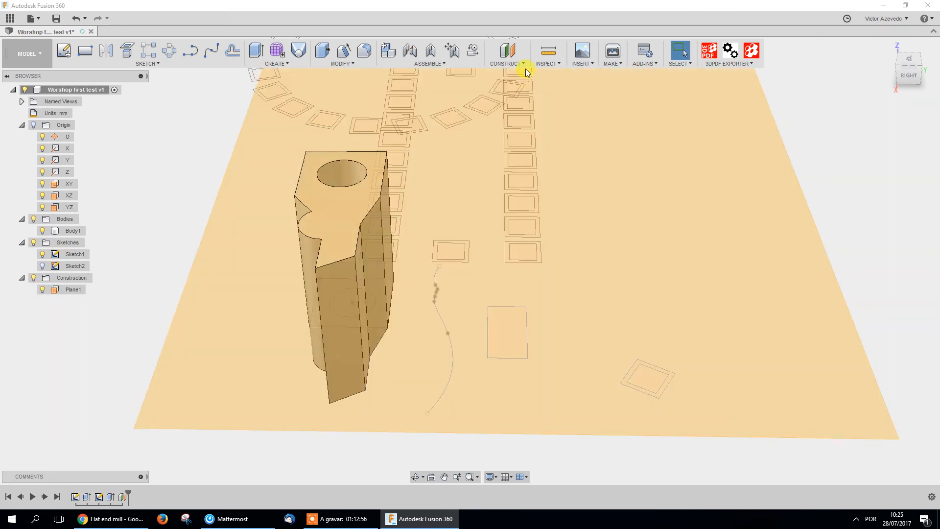
left_click(514, 65)
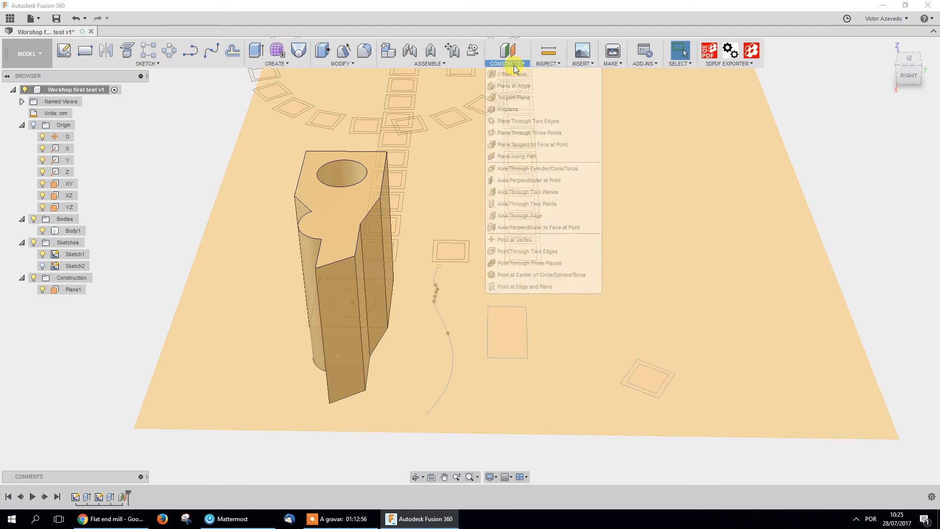
left_click(520, 75)
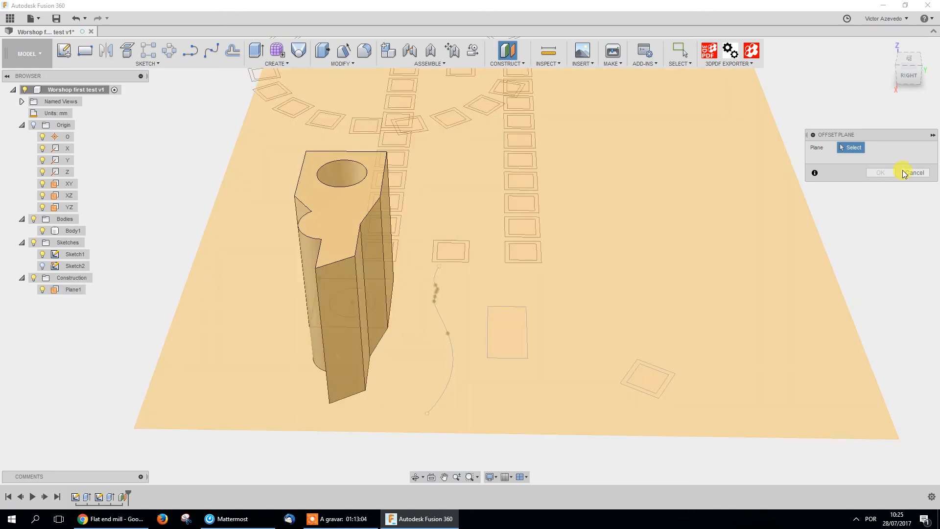
left_click(915, 173)
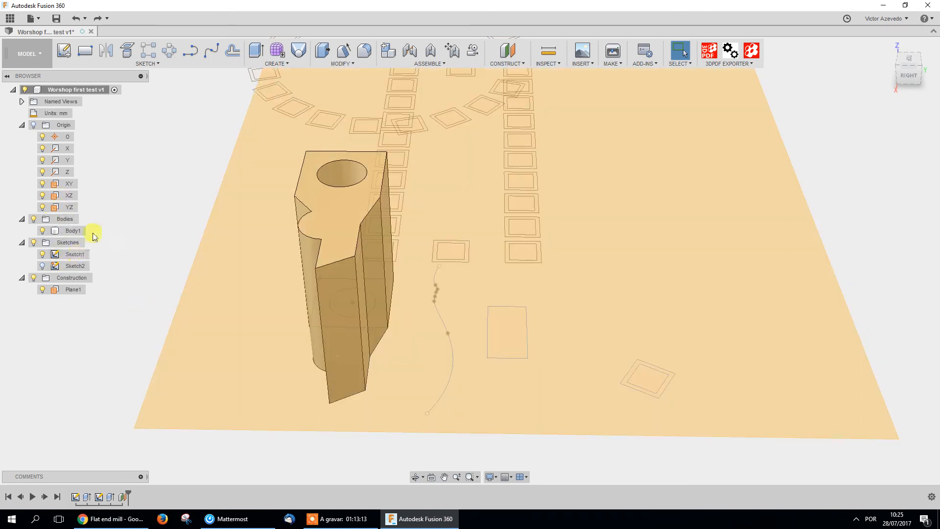
Undo the creation of the offset construction plane
left_click(73, 289)
key("Escape")
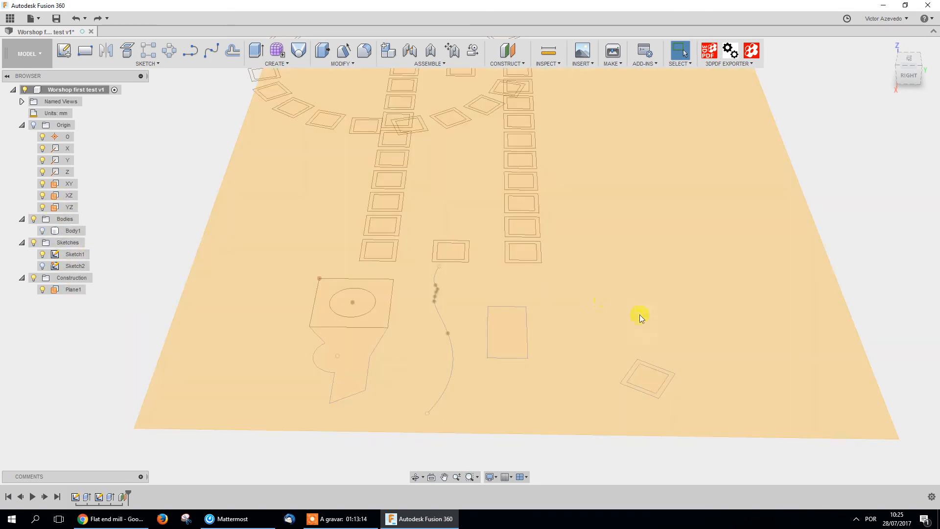
key("ctrl+z")
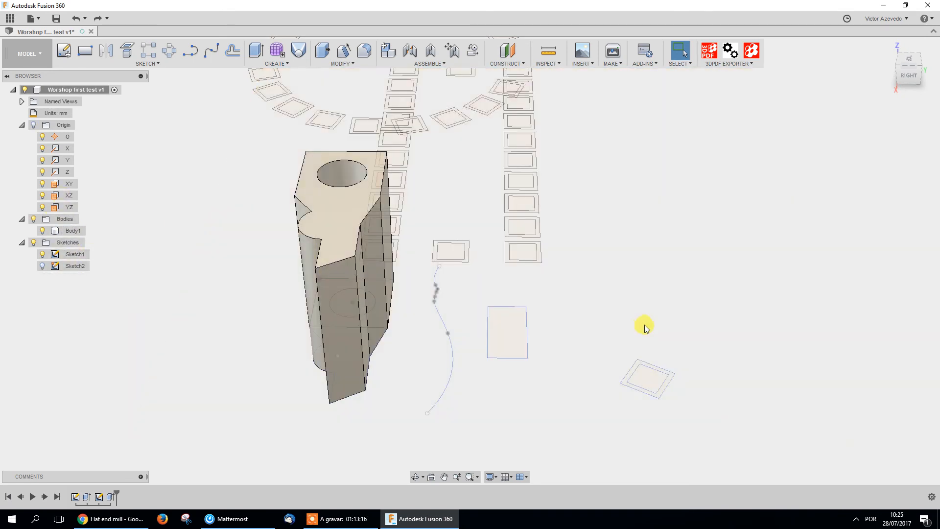
Create an offset plane at 100 mm from the plain rectangle profile beside the spline
middle_click_drag(579, 329, 546, 339)
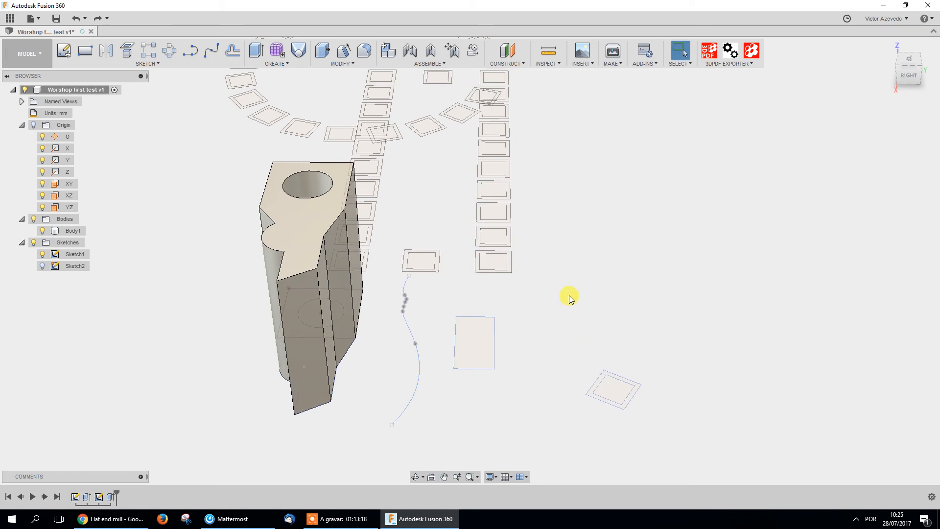
left_click(515, 63)
left_click(519, 74)
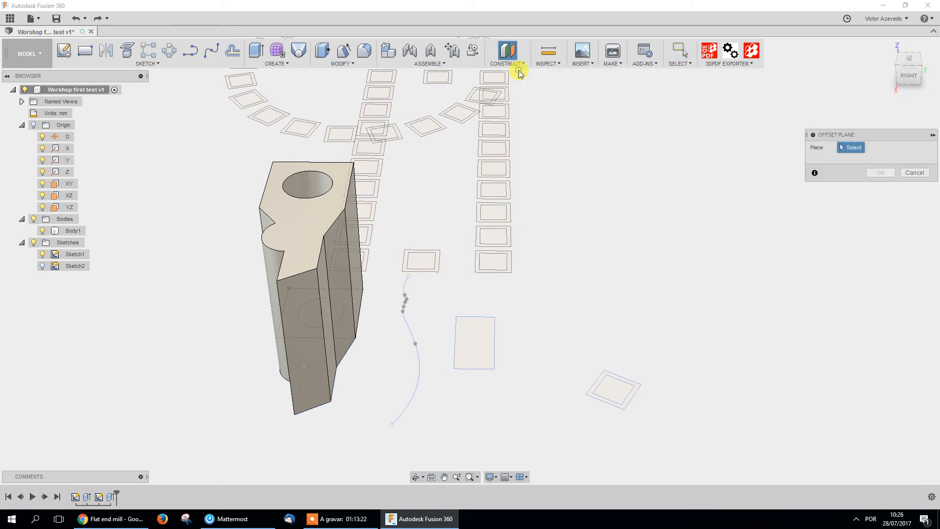
left_click(465, 346)
left_click_drag(478, 334, 475, 206)
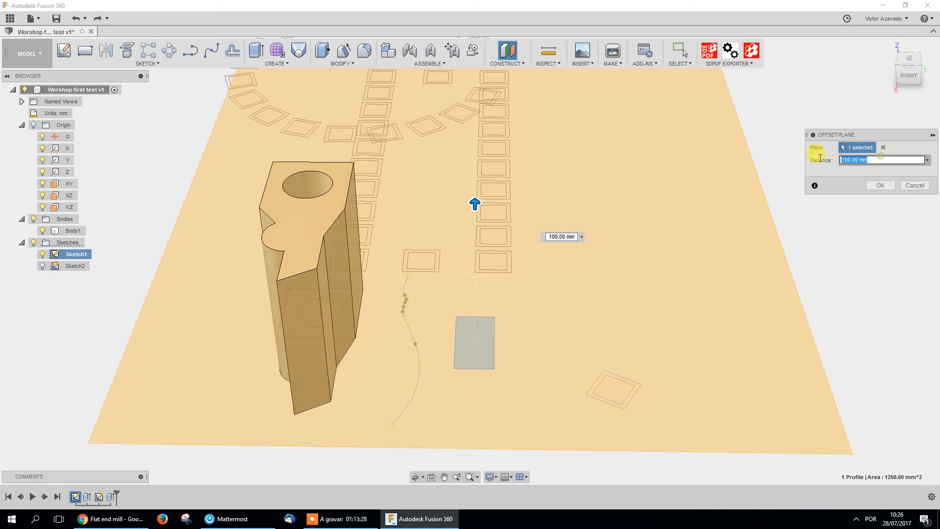
left_click(845, 163)
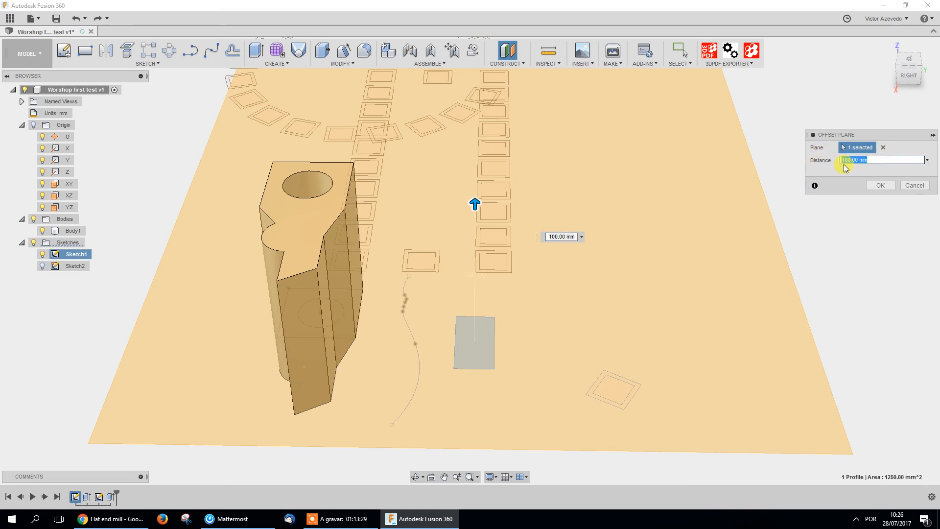
left_click(888, 187)
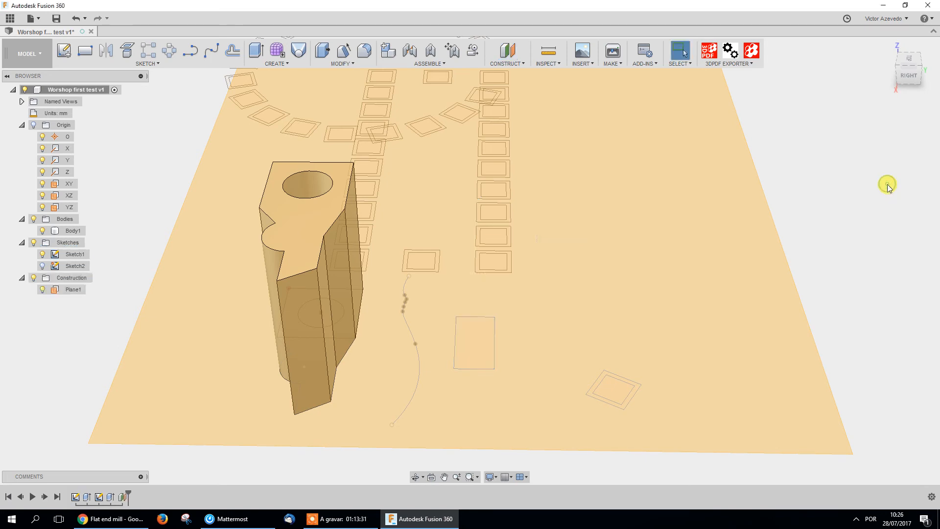
Sketch a circle 20 mm in diameter on the offset plane, centred on the sketch origin over the rectangle
left_click(909, 60)
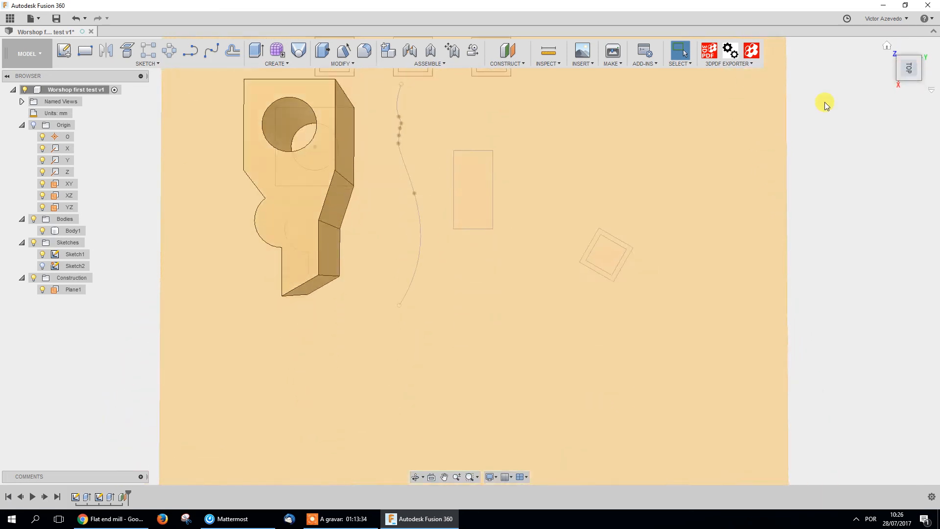
left_click(604, 202)
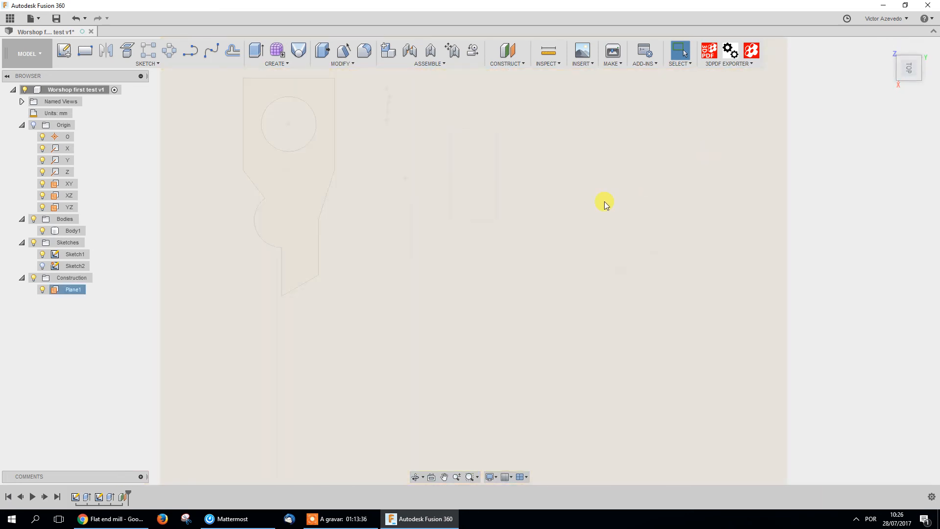
mouse_move(574, 178)
middle_mouse_down()
mouse_move(551, 193)
mouse_move(476, 196)
mouse_move(458, 179)
mouse_move(468, 190)
middle_mouse_up()
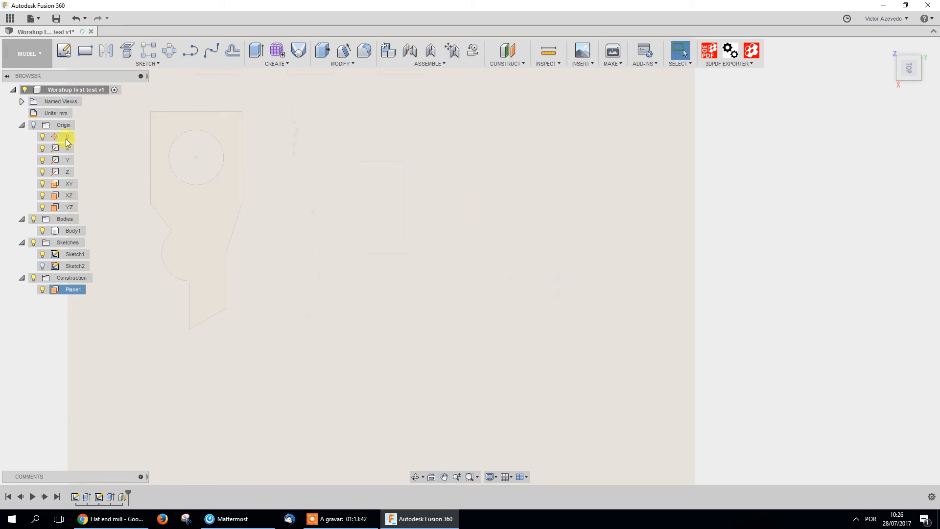
key("Escape")
left_click(69, 53)
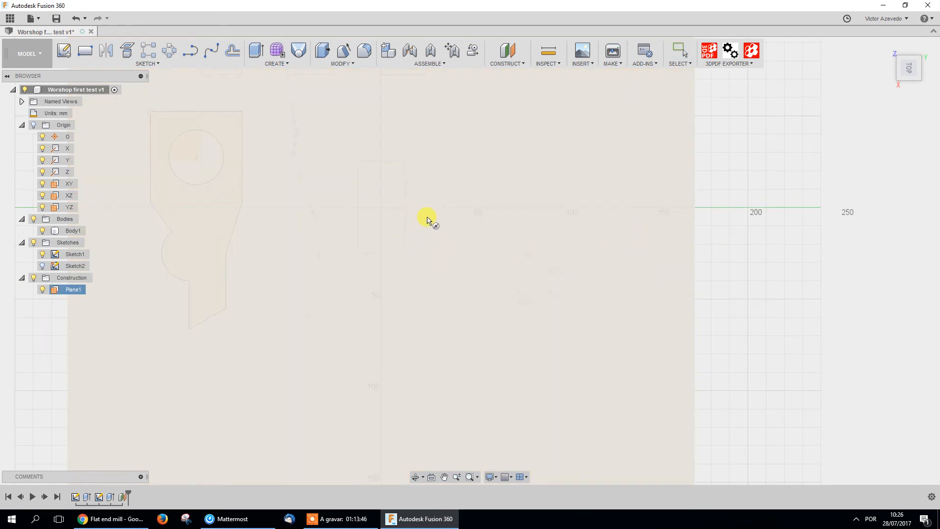
middle_click_drag(513, 257, 521, 234)
middle_click_drag(440, 290, 451, 147, "shift")
mouse_move(491, 259)
middle_mouse_down("shift")
mouse_move(557, 372)
mouse_move(551, 315)
mouse_move(551, 367)
mouse_move(476, 348)
mouse_move(524, 311)
mouse_move(472, 245)
mouse_move(374, 227)
middle_mouse_up("shift")
left_click(403, 255)
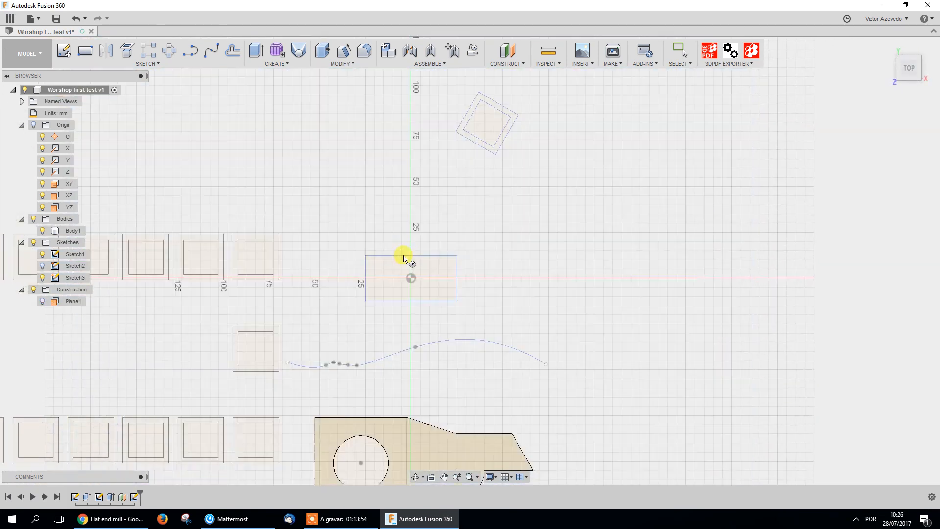
left_click(412, 278)
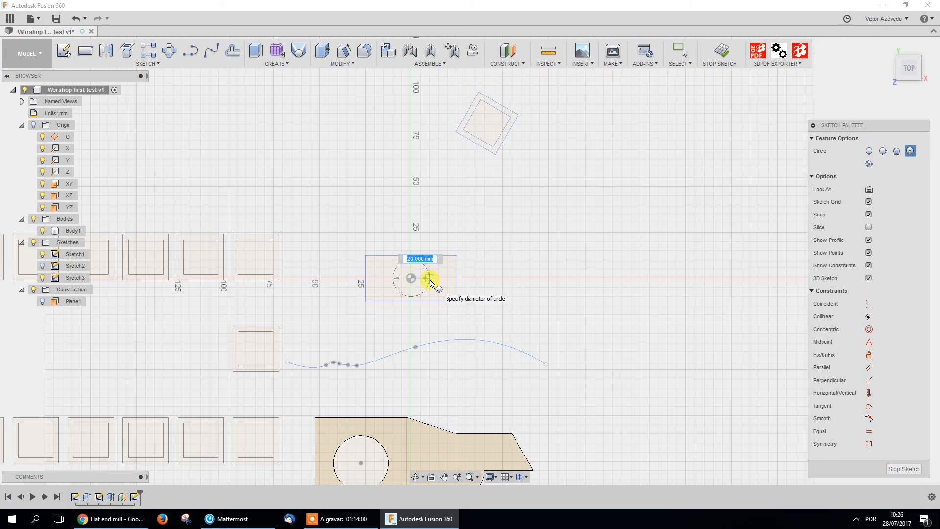
left_click(430, 282)
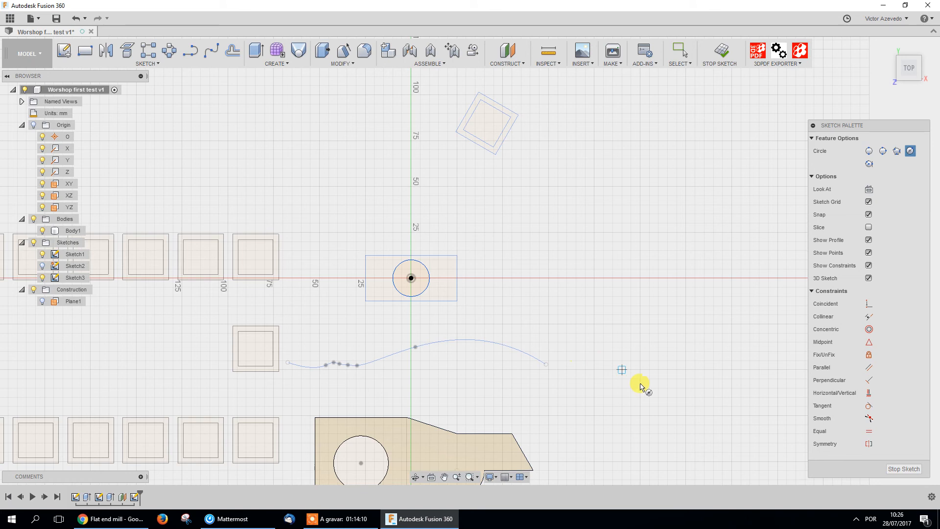
Examine the circle's position relative to the rectangle and the body from the top and from angled views
middle_click_drag(561, 381, 488, 320, "shift")
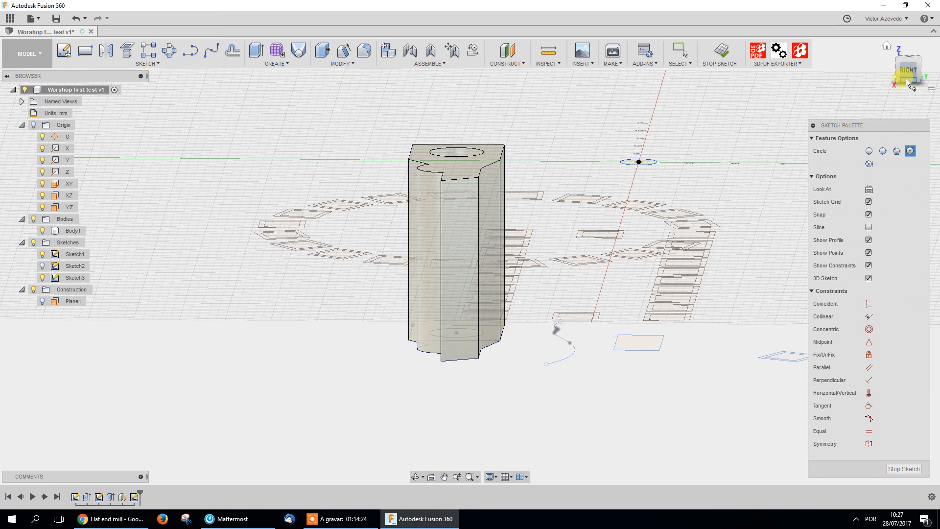
left_click(909, 62)
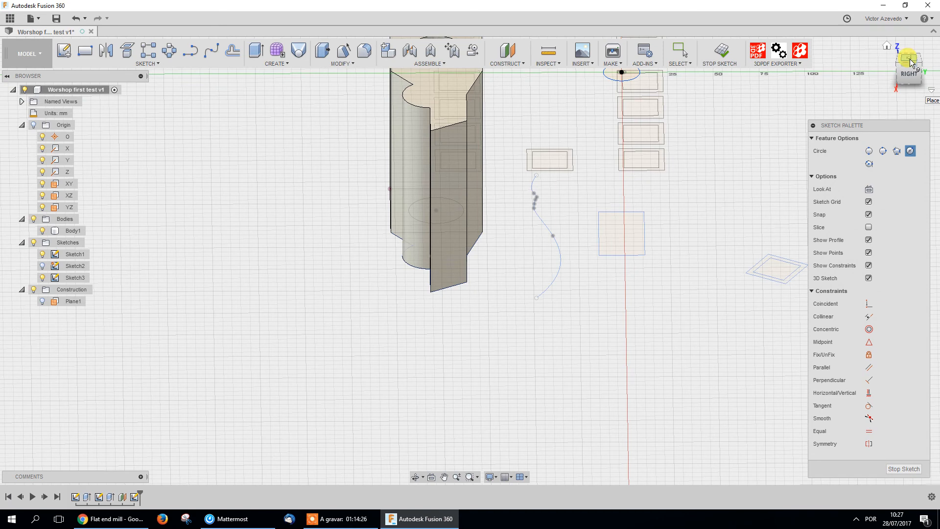
left_click(910, 58)
middle_click_drag(619, 142, 481, 413)
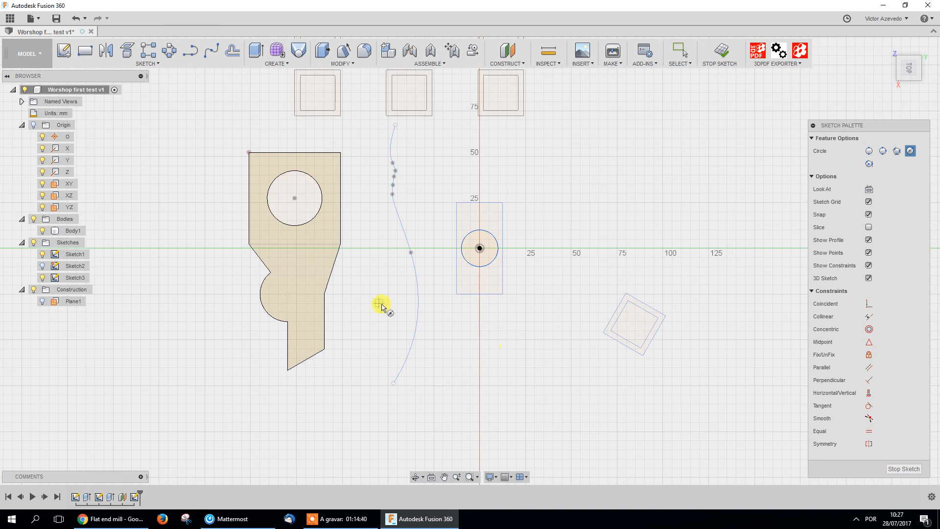
middle_click_drag(474, 310, 527, 208, "shift")
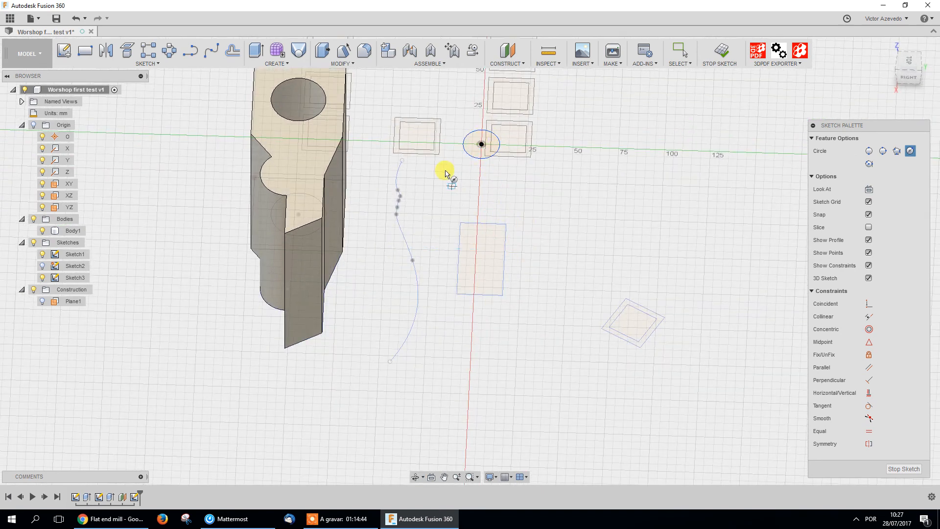
left_click(909, 63)
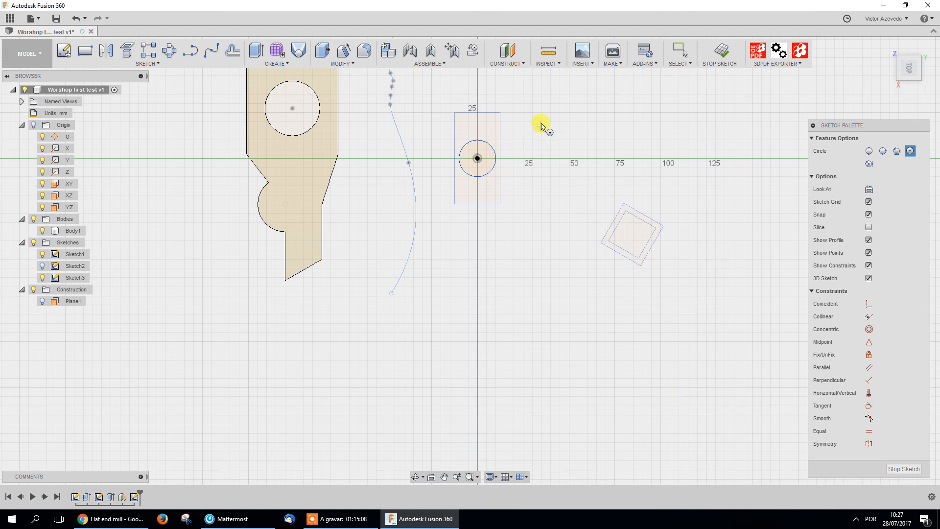
left_click(509, 63)
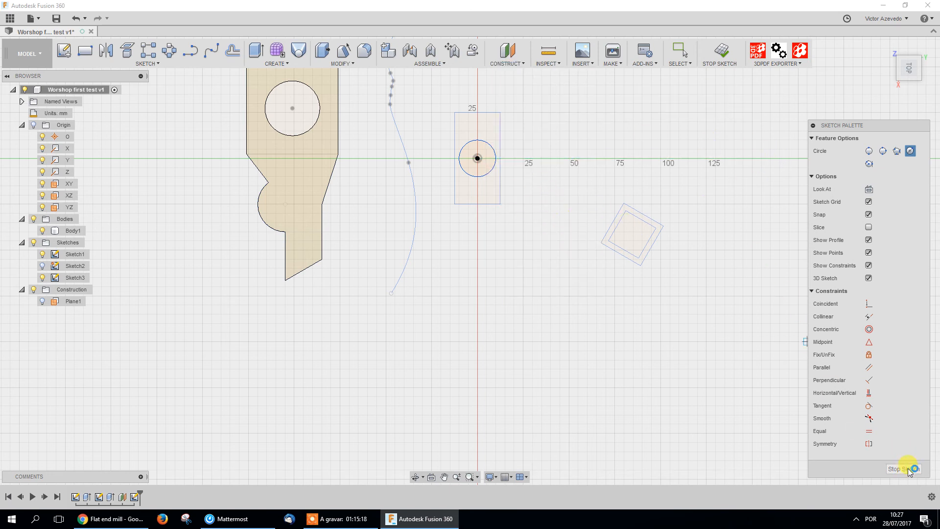
mouse_move(551, 290)
middle_mouse_down()
mouse_move(533, 340)
mouse_move(570, 337)
middle_mouse_up()
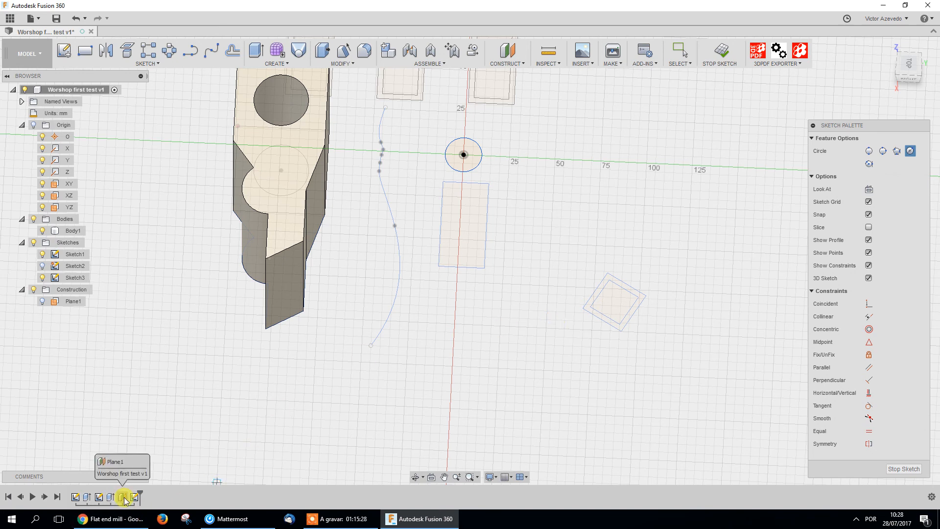
Show the offset construction plane to check where the circle lies, and hide it again
left_click(43, 302)
left_click(43, 302)
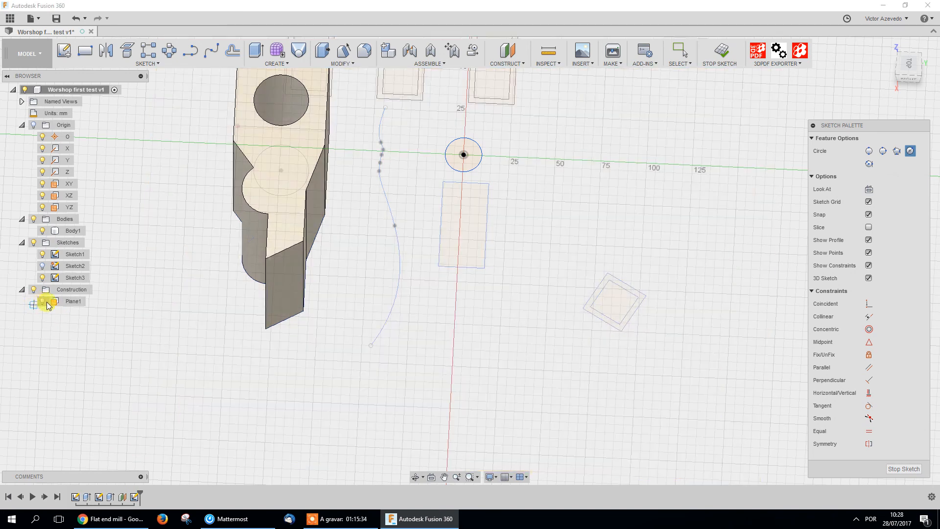
left_click(44, 302)
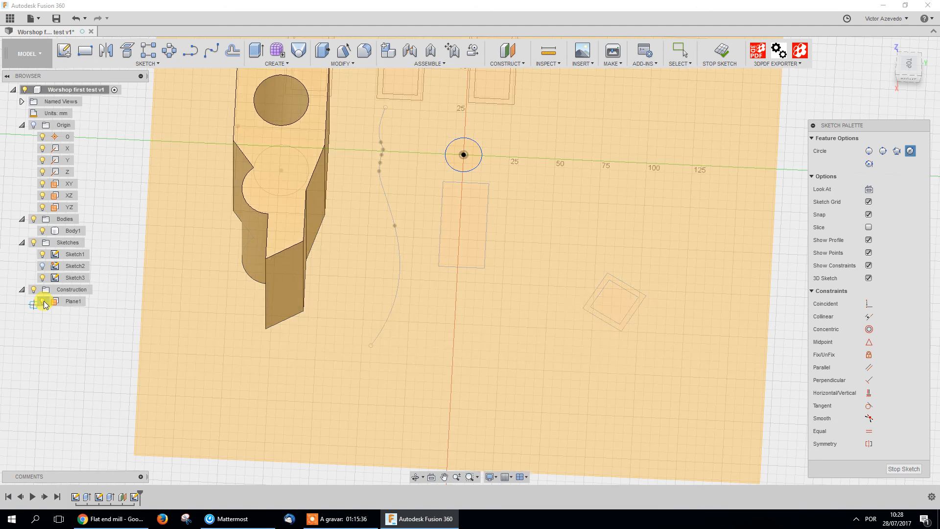
left_click(44, 302)
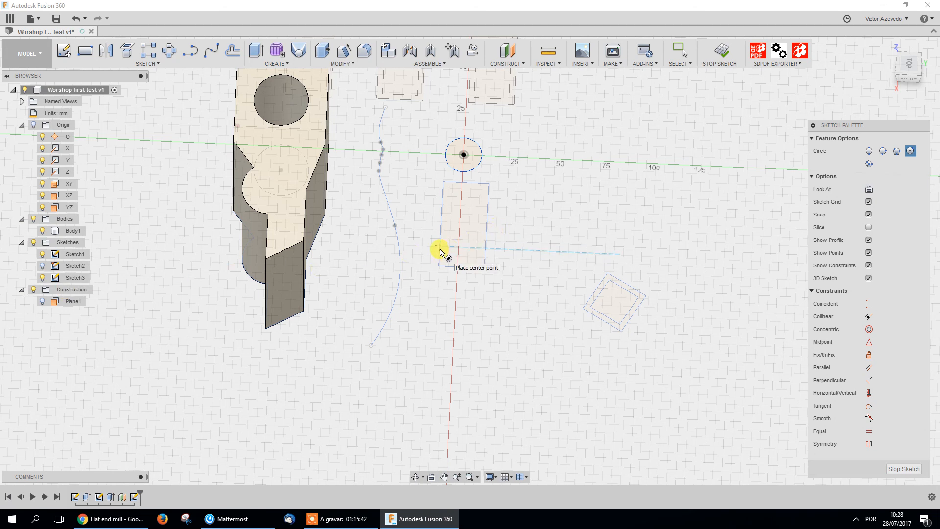
Finish the circle sketch on the offset plane
mouse_move(504, 172)
middle_mouse_down()
mouse_move(476, 237)
mouse_move(495, 229)
middle_mouse_up()
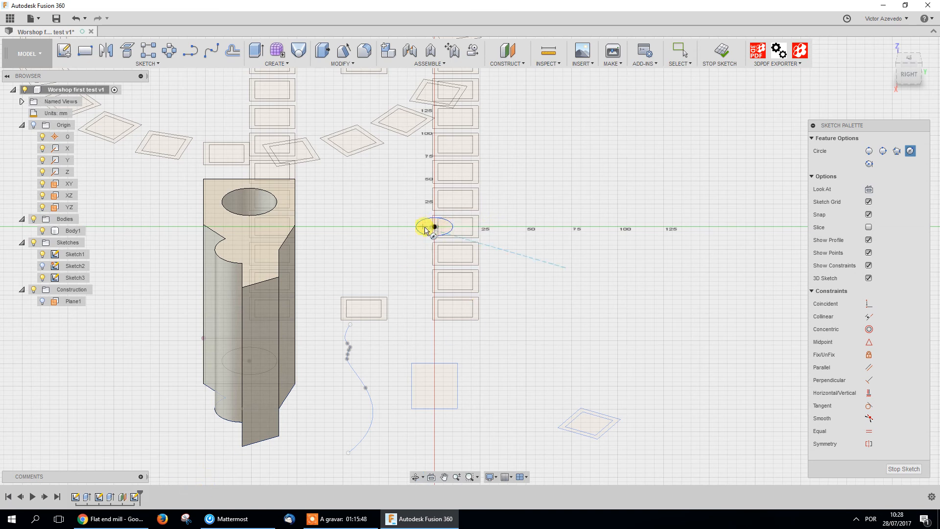
mouse_move(657, 365)
middle_mouse_down("shift")
mouse_move(645, 319)
mouse_move(647, 334)
middle_mouse_up("shift")
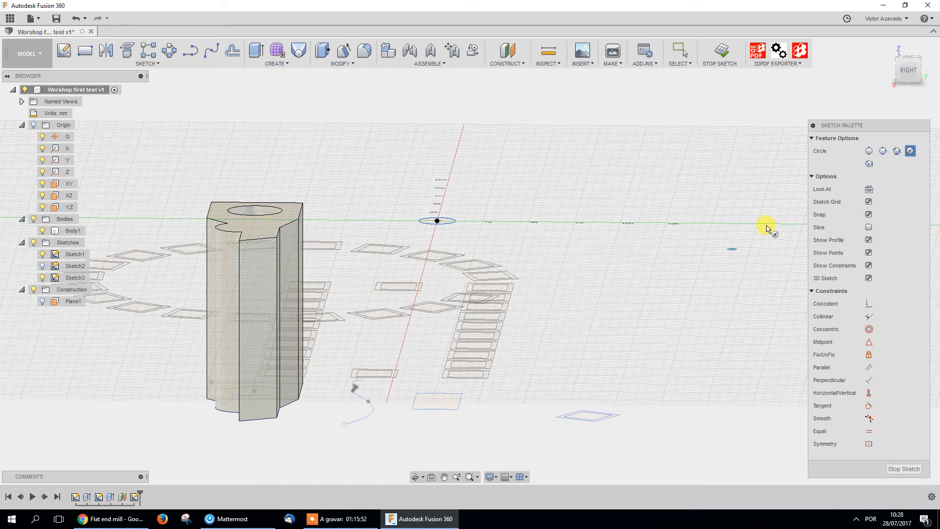
left_click(904, 469)
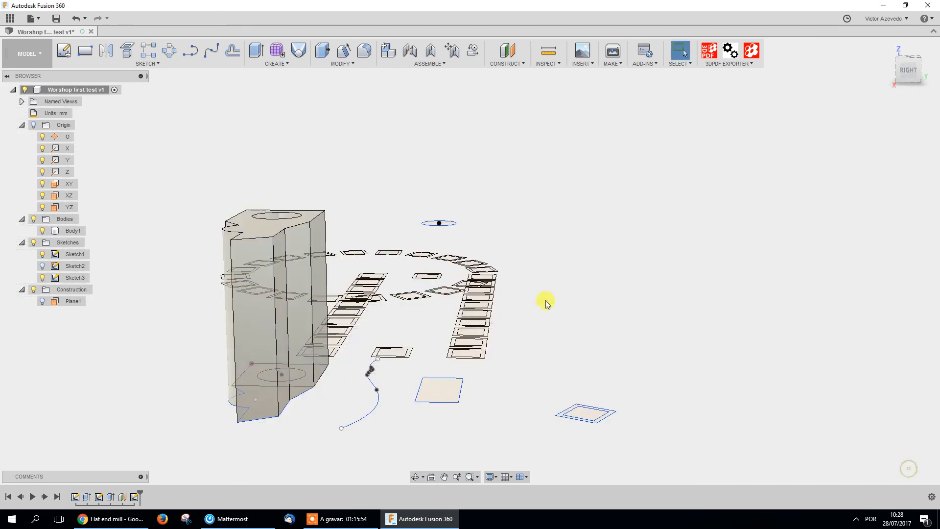
middle_click_drag(638, 292, 446, 324, "shift")
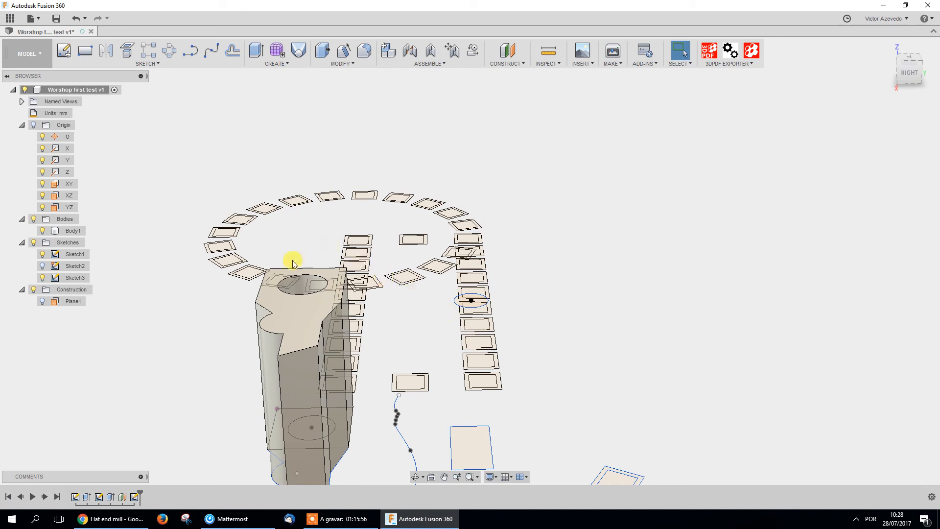
middle_click_drag(577, 336, 529, 247)
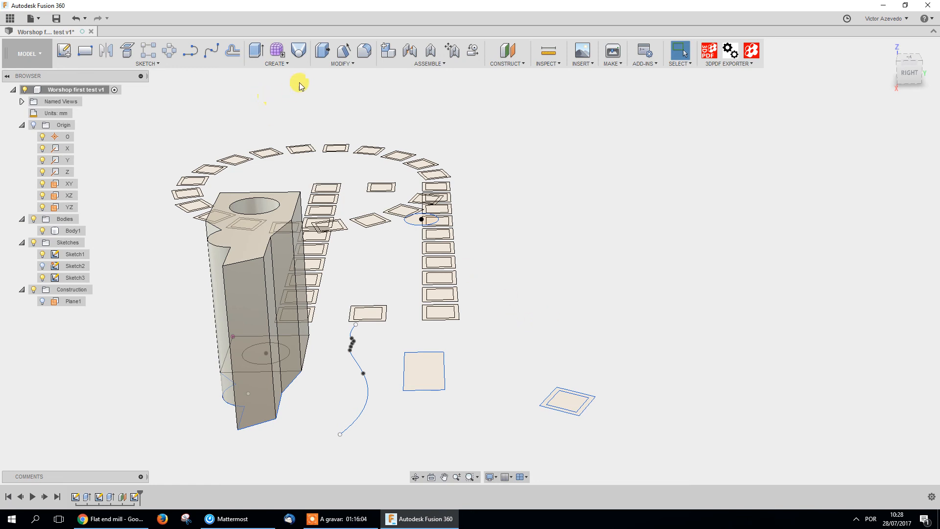
Loft from the plain rectangle profile beside the spline to the circle on the offset plane, as a new body
left_click(305, 52)
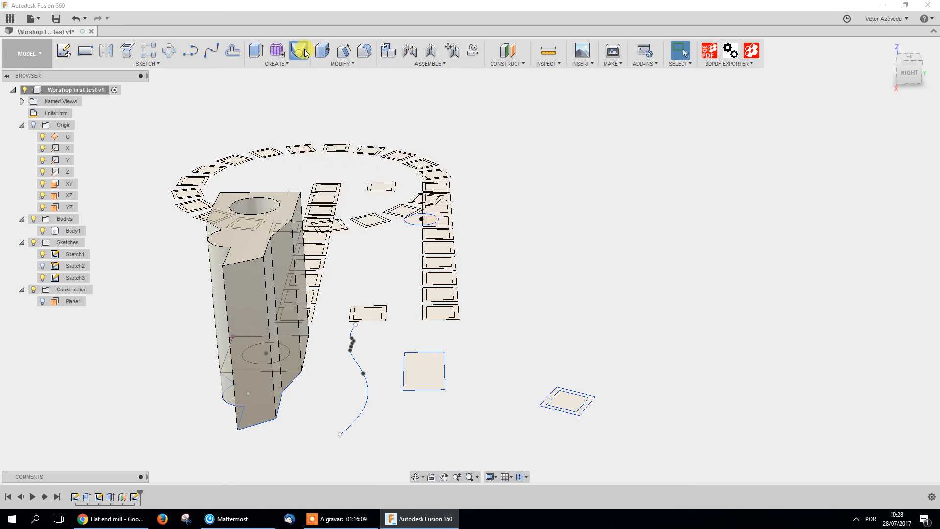
left_click(431, 380)
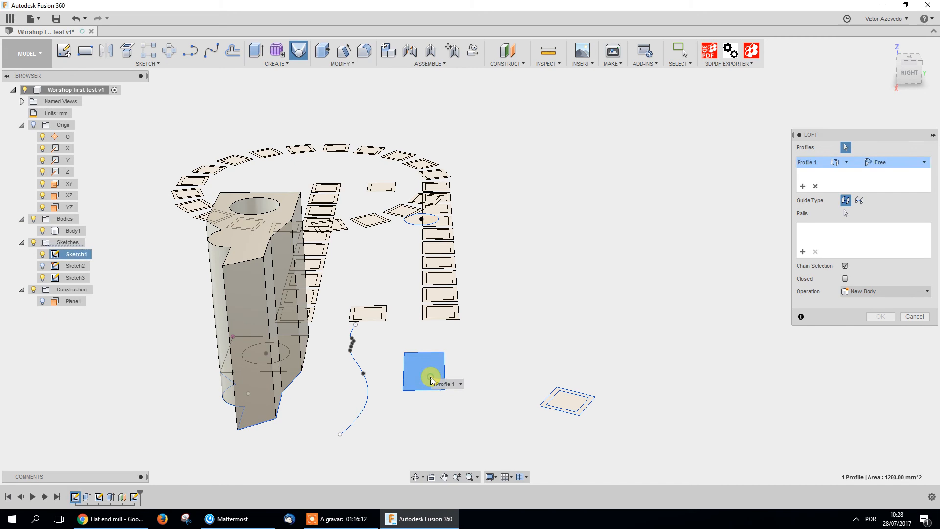
middle_click_drag(533, 340, 389, 195, "shift")
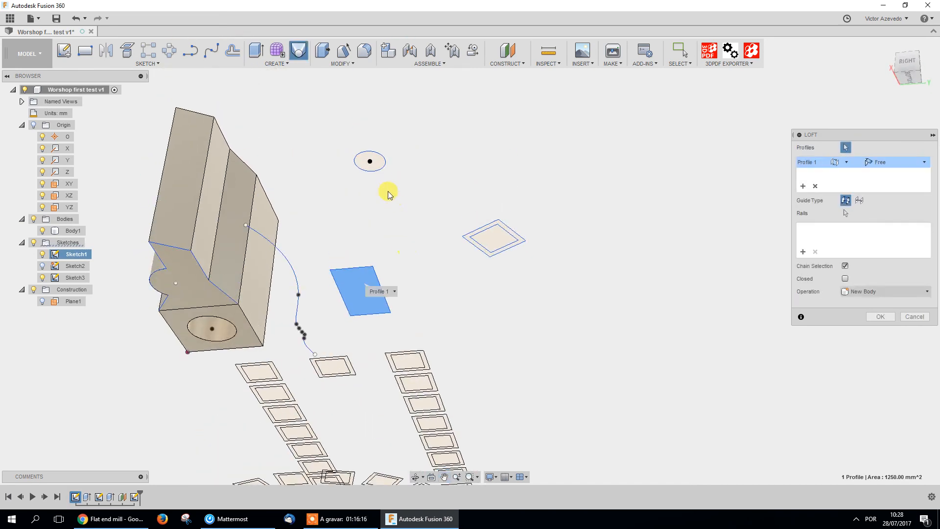
left_click(370, 160)
middle_click_drag(487, 168, 474, 273, "shift")
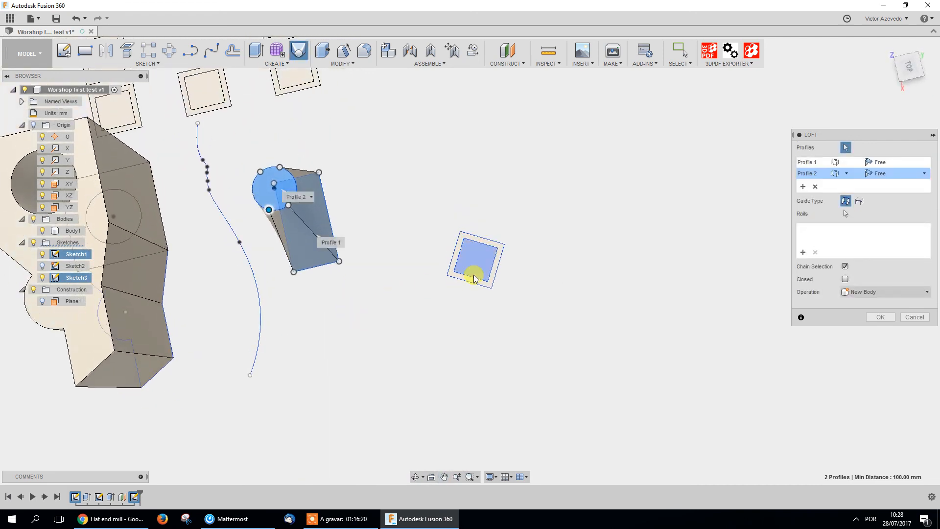
middle_click_drag(399, 269, 419, 263, "shift")
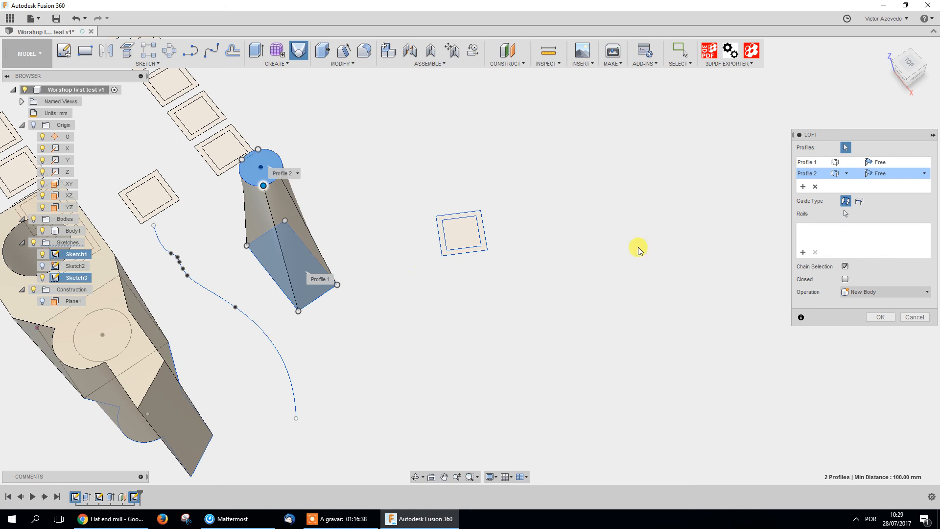
left_click(872, 292)
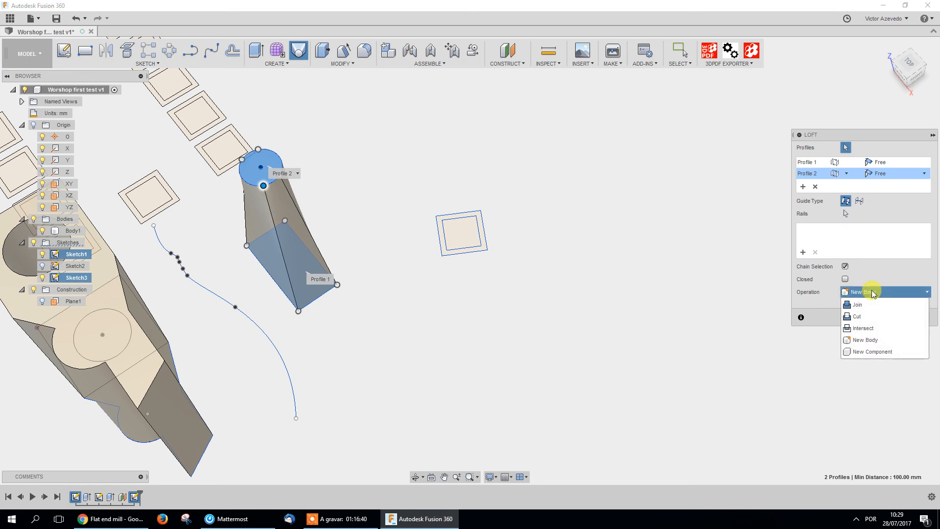
left_click(872, 292)
left_click(873, 293)
left_click(864, 290)
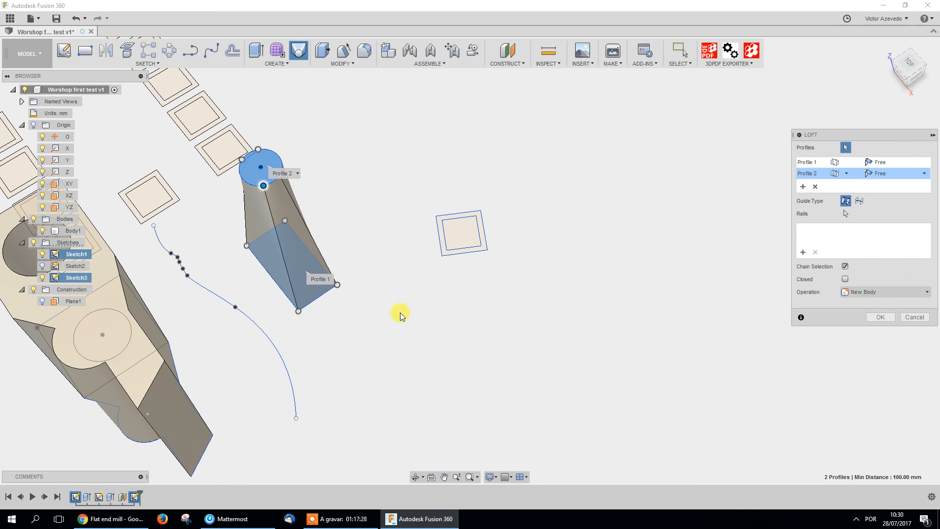
middle_click_drag(367, 220, 447, 315)
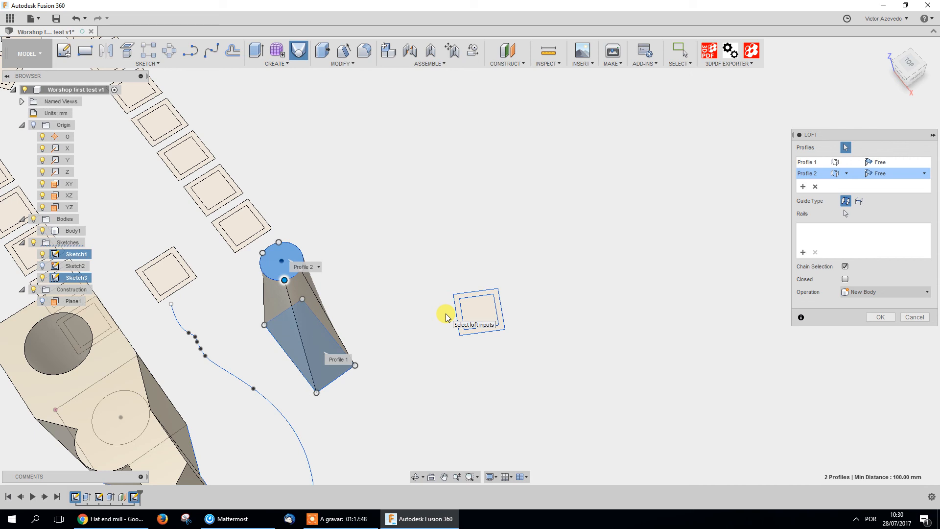
left_click(881, 318)
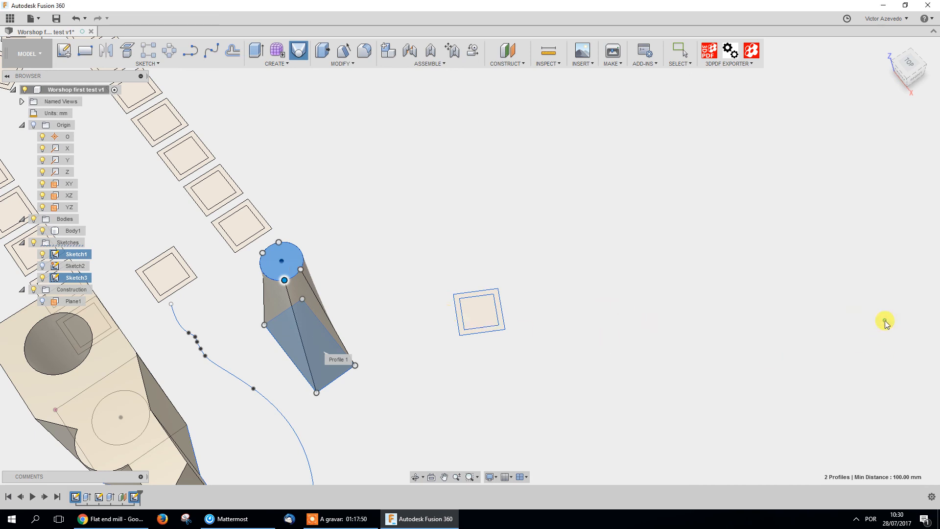
Inspect the lofted body from behind and undo the loft between the rectangle and the circle
middle_click_drag(430, 322, 505, 322, "shift")
left_click(510, 310)
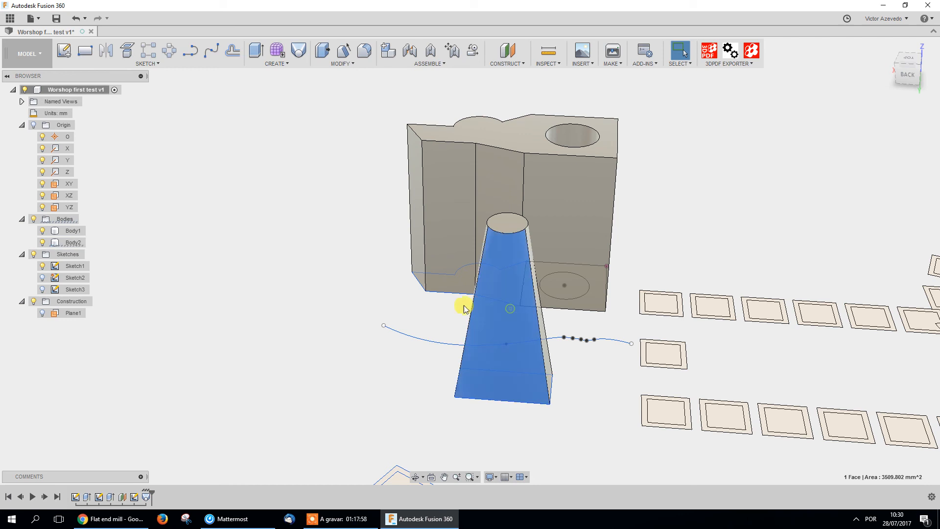
left_click(294, 389)
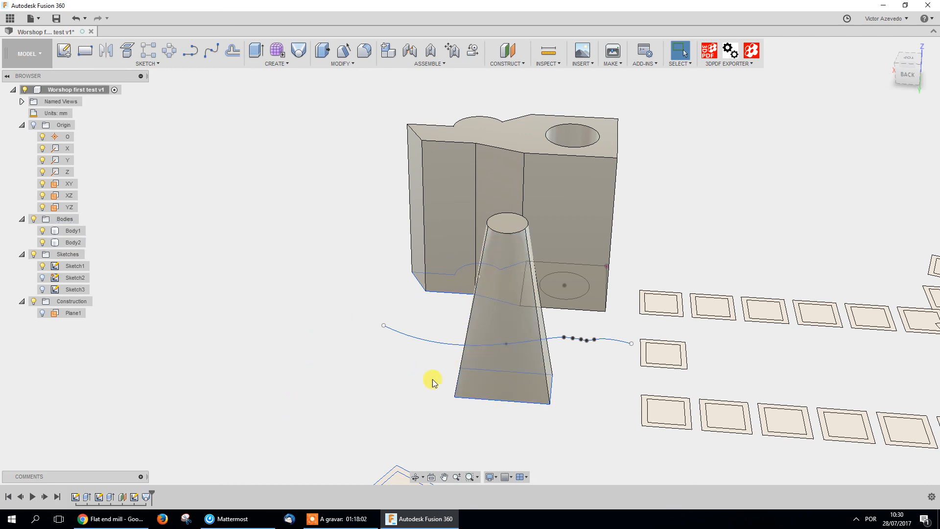
left_click(64, 50)
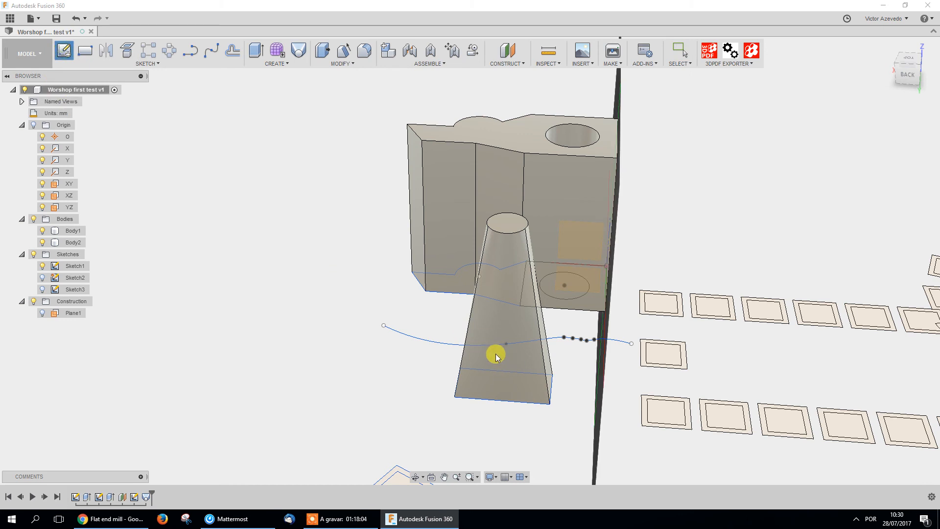
key("Escape")
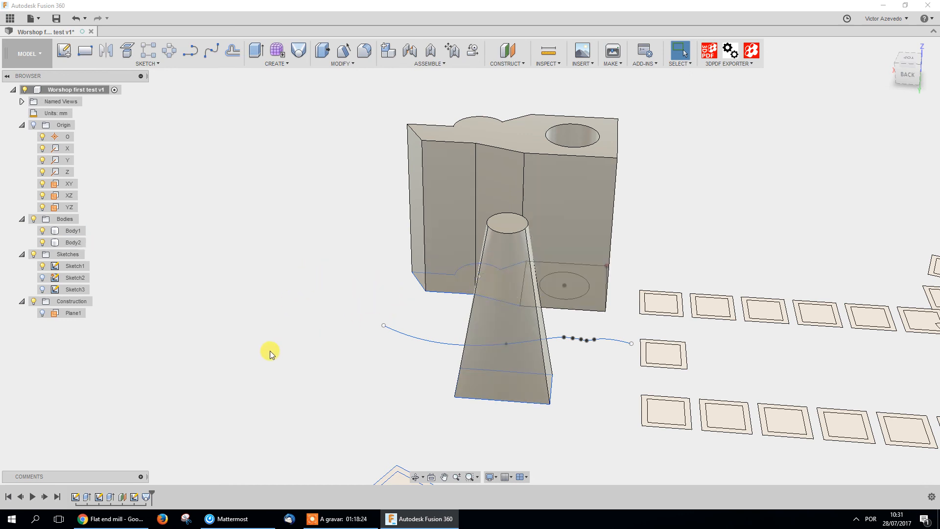
key("ctrl+z")
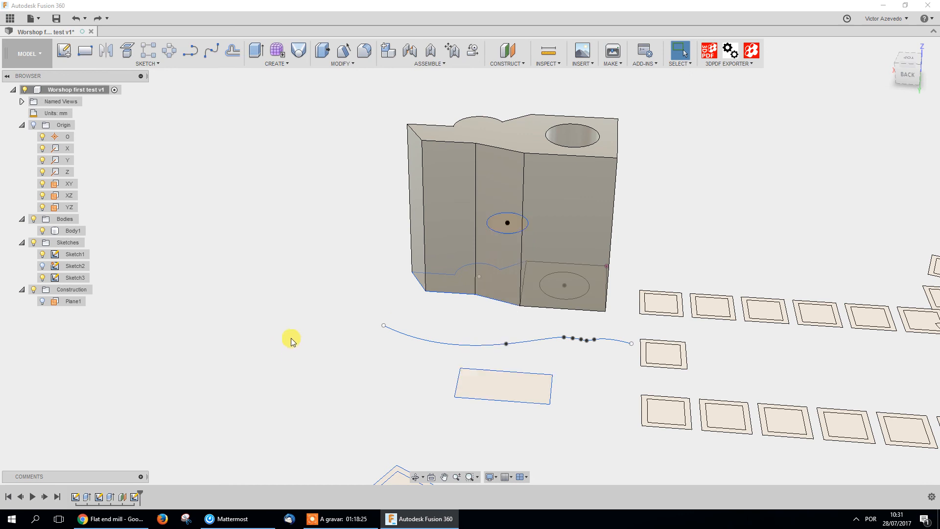
left_click(517, 224)
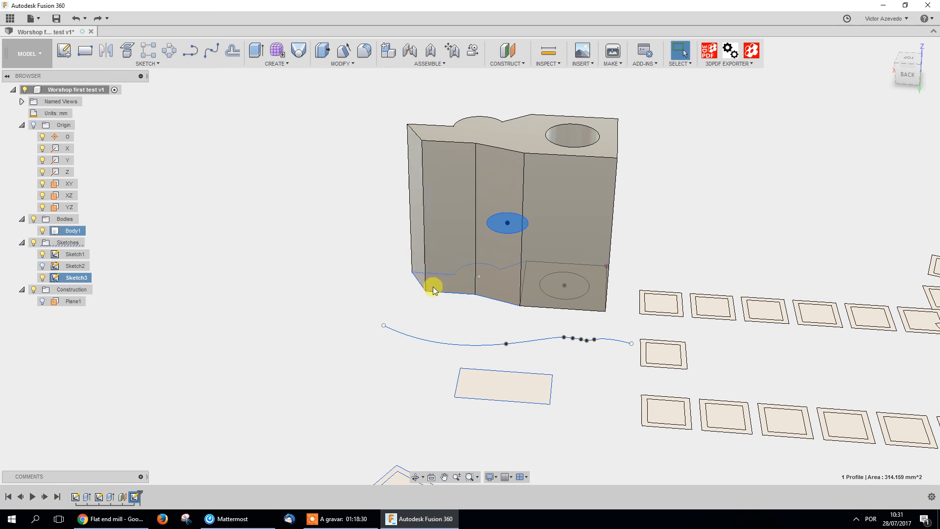
middle_click_drag(571, 403, 531, 376)
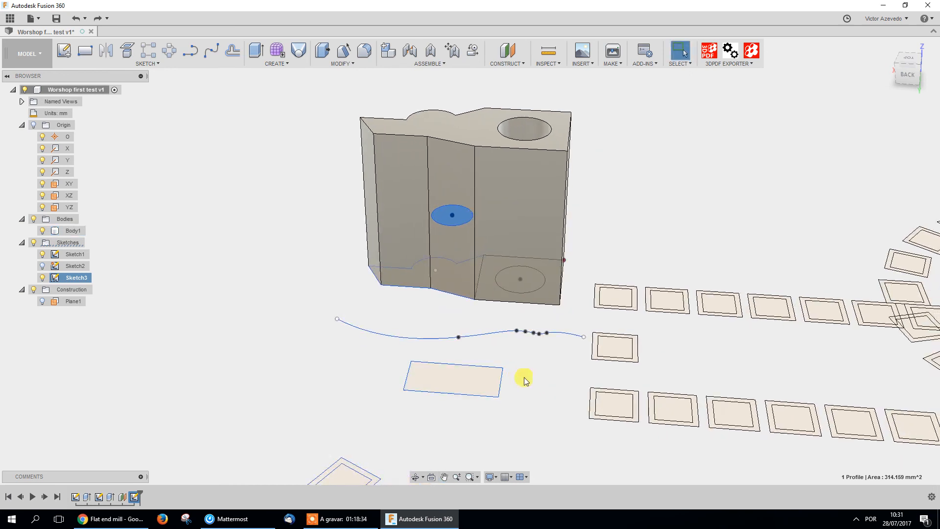
left_click(532, 393)
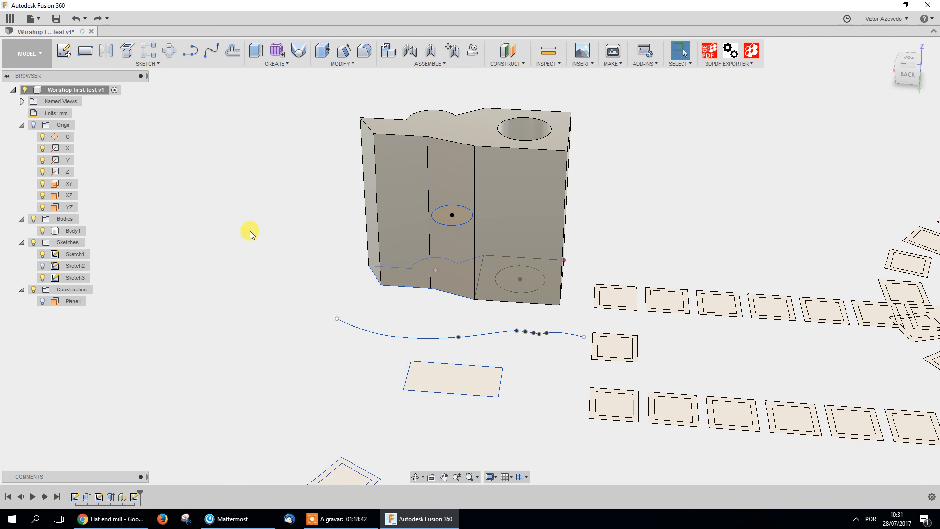
Enter the Sculpt environment with a new form and switch back to the Model workspace
left_click(277, 51)
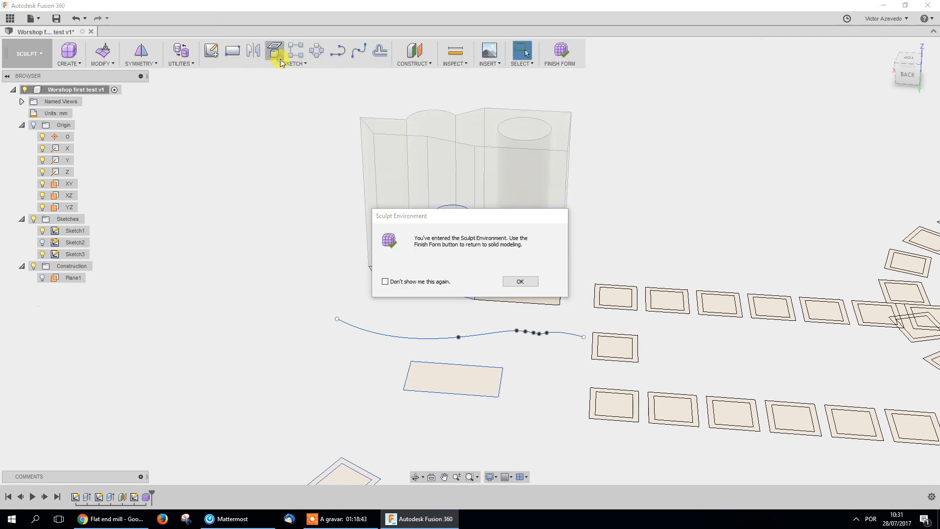
left_click(523, 283)
left_click(18, 51)
left_click(33, 78)
left_click(32, 45)
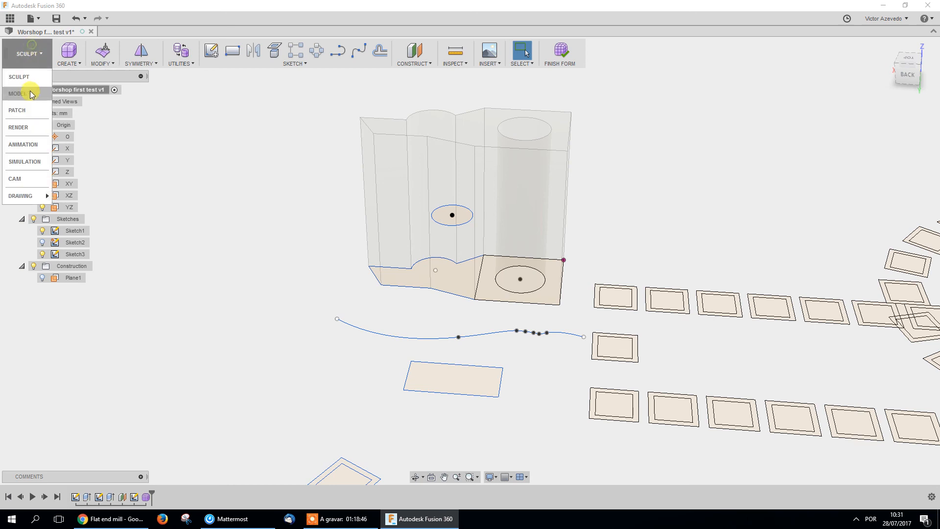
left_click(18, 93)
Create a New Body loft again, using the plain rectangle as first profile and the circle above it as second
left_click(282, 63)
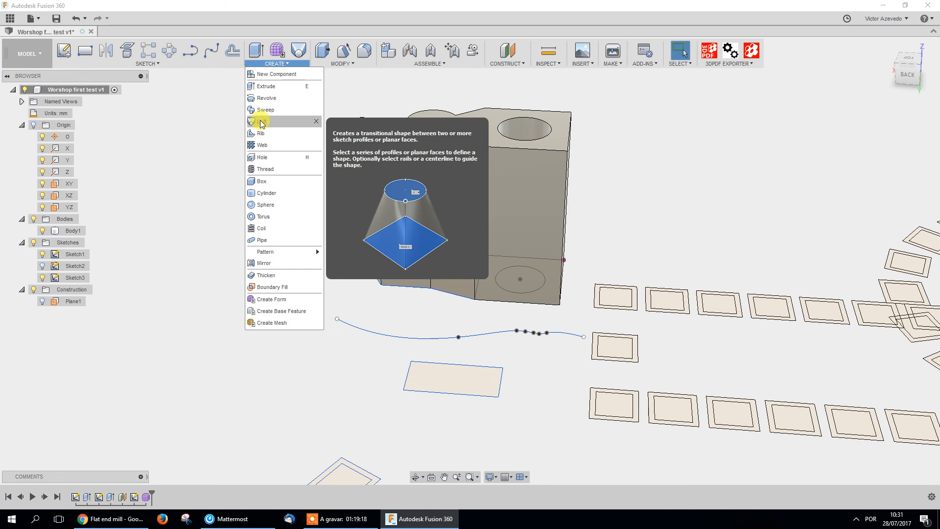
left_click(263, 123)
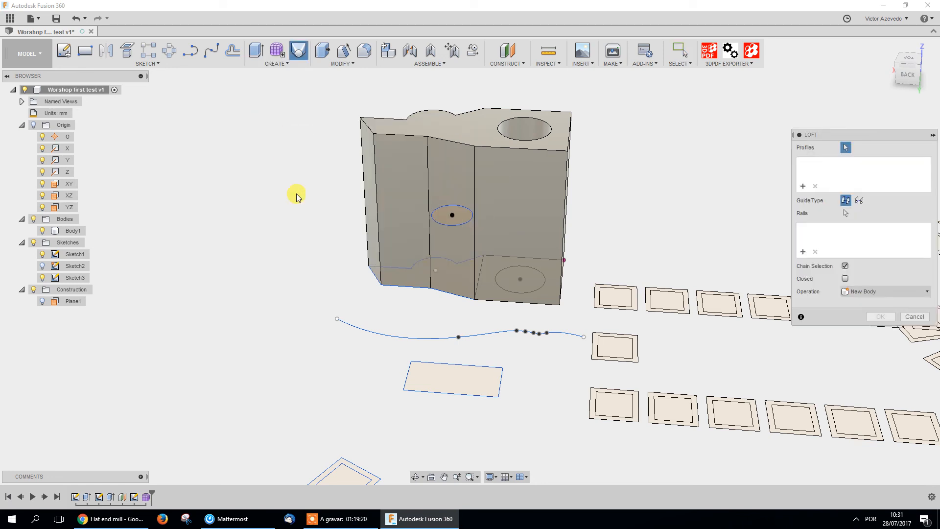
left_click(484, 384)
left_click(454, 223)
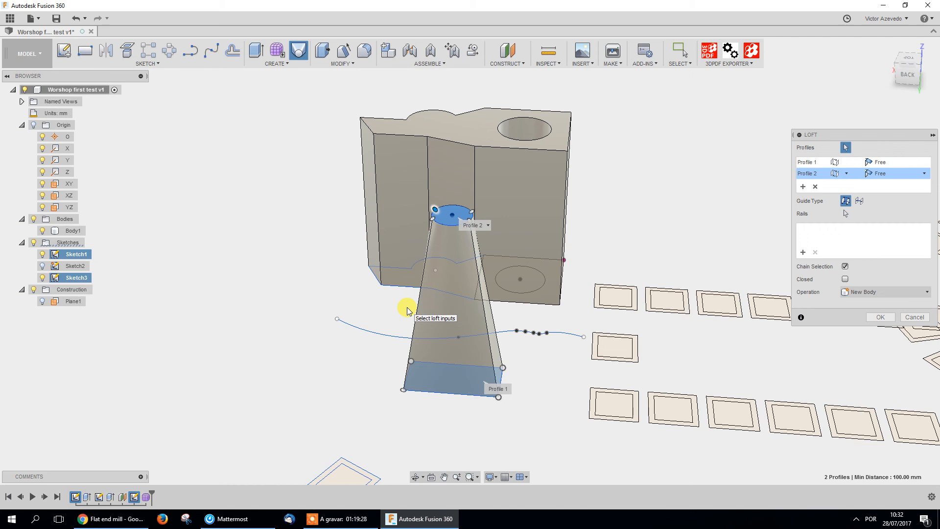
left_click(876, 318)
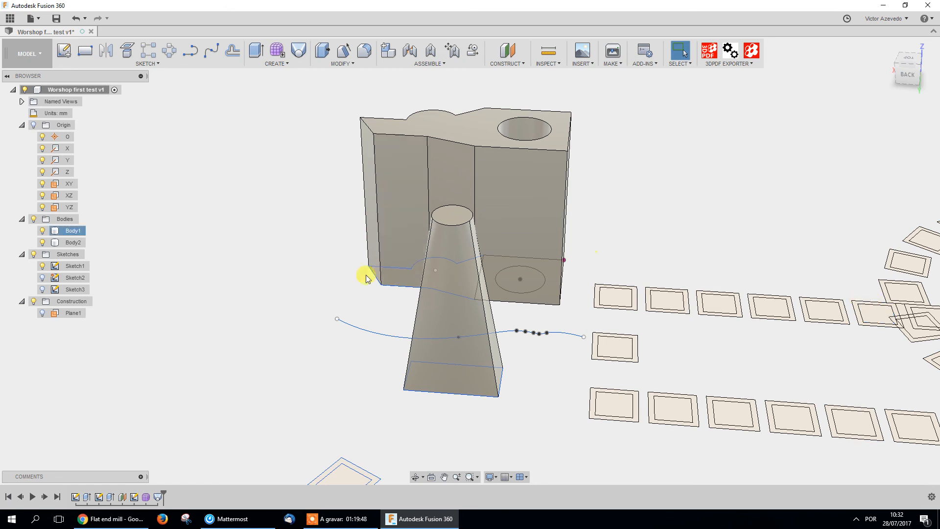
middle_click_drag(308, 254, 399, 268, "shift")
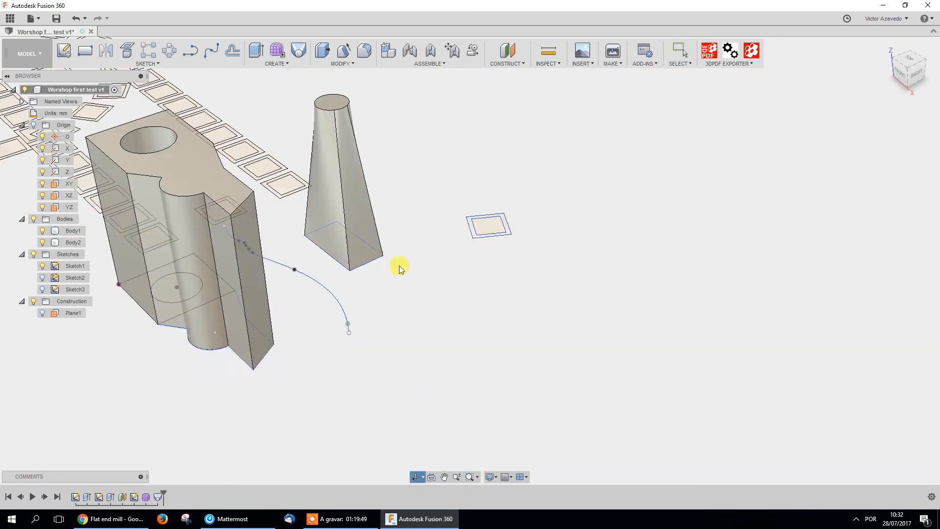
left_click(293, 64)
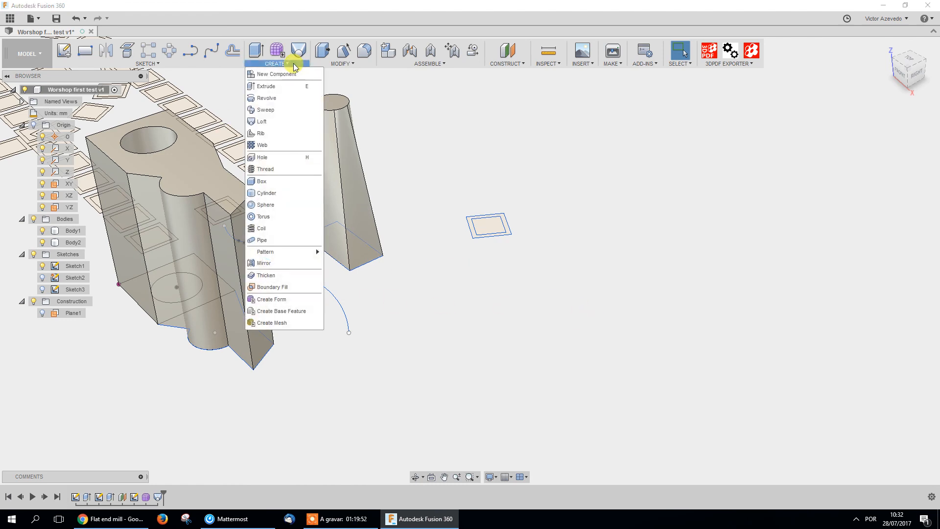
left_click(294, 65)
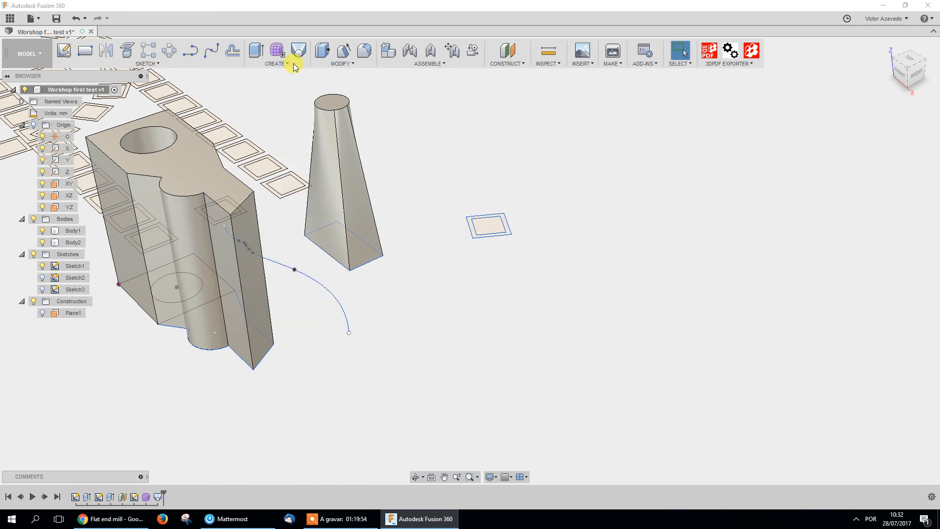